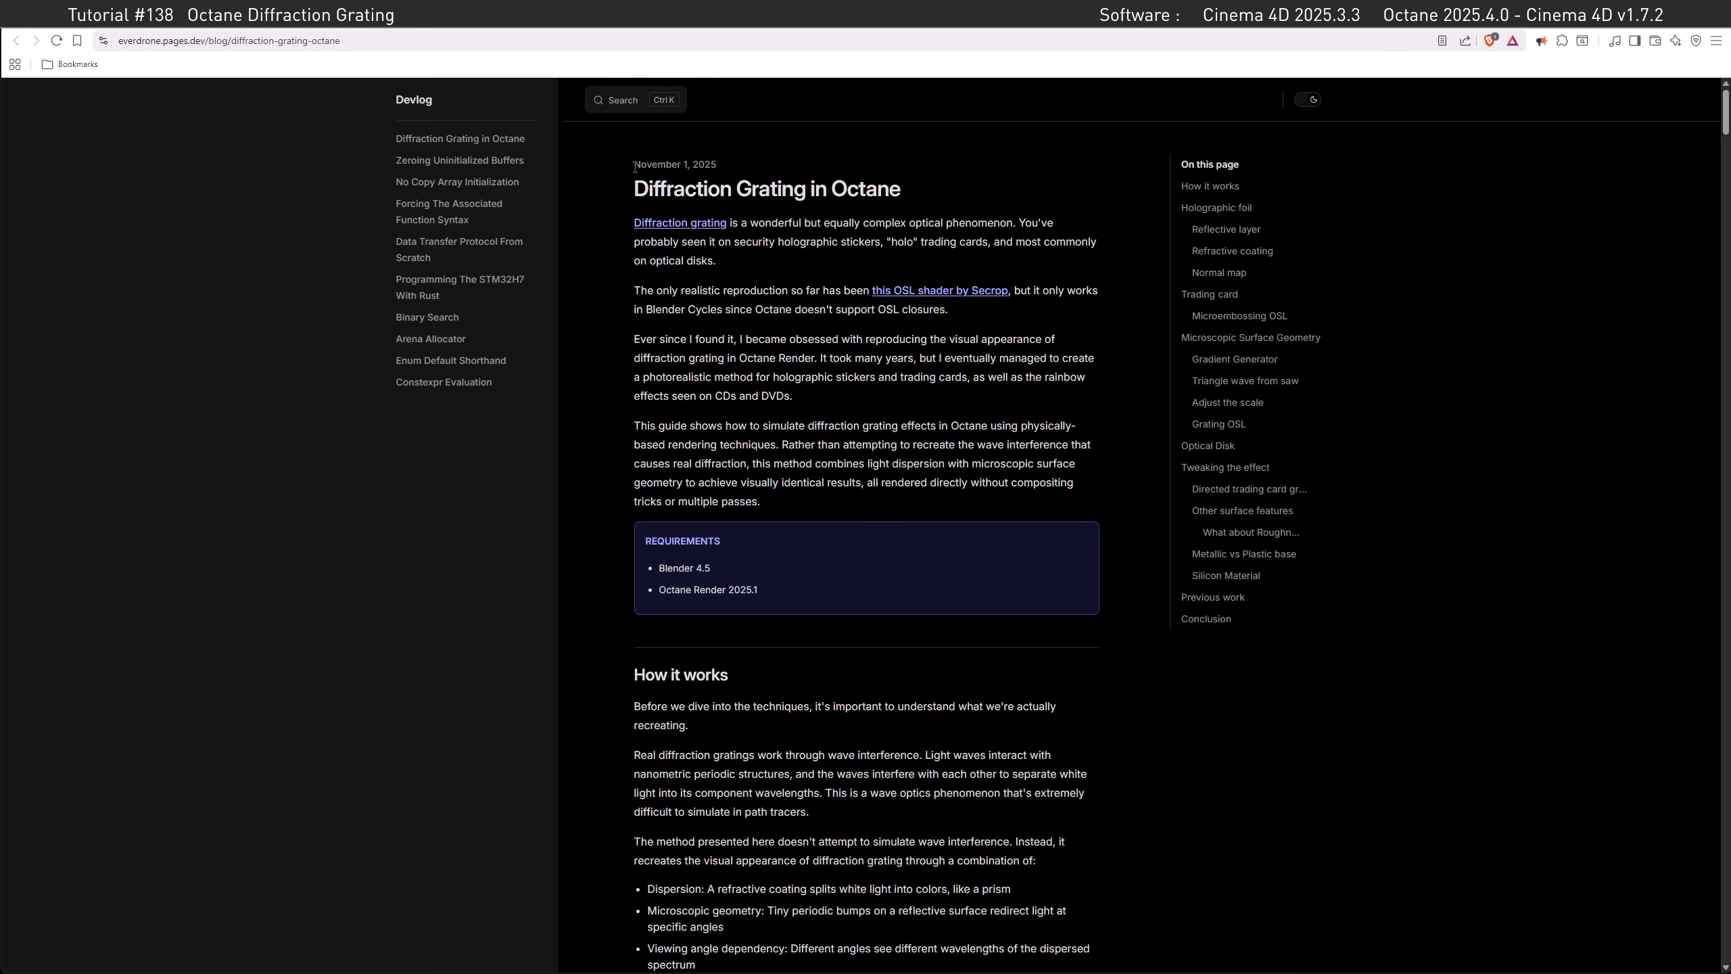
pyautogui.middleClick(597, 321)
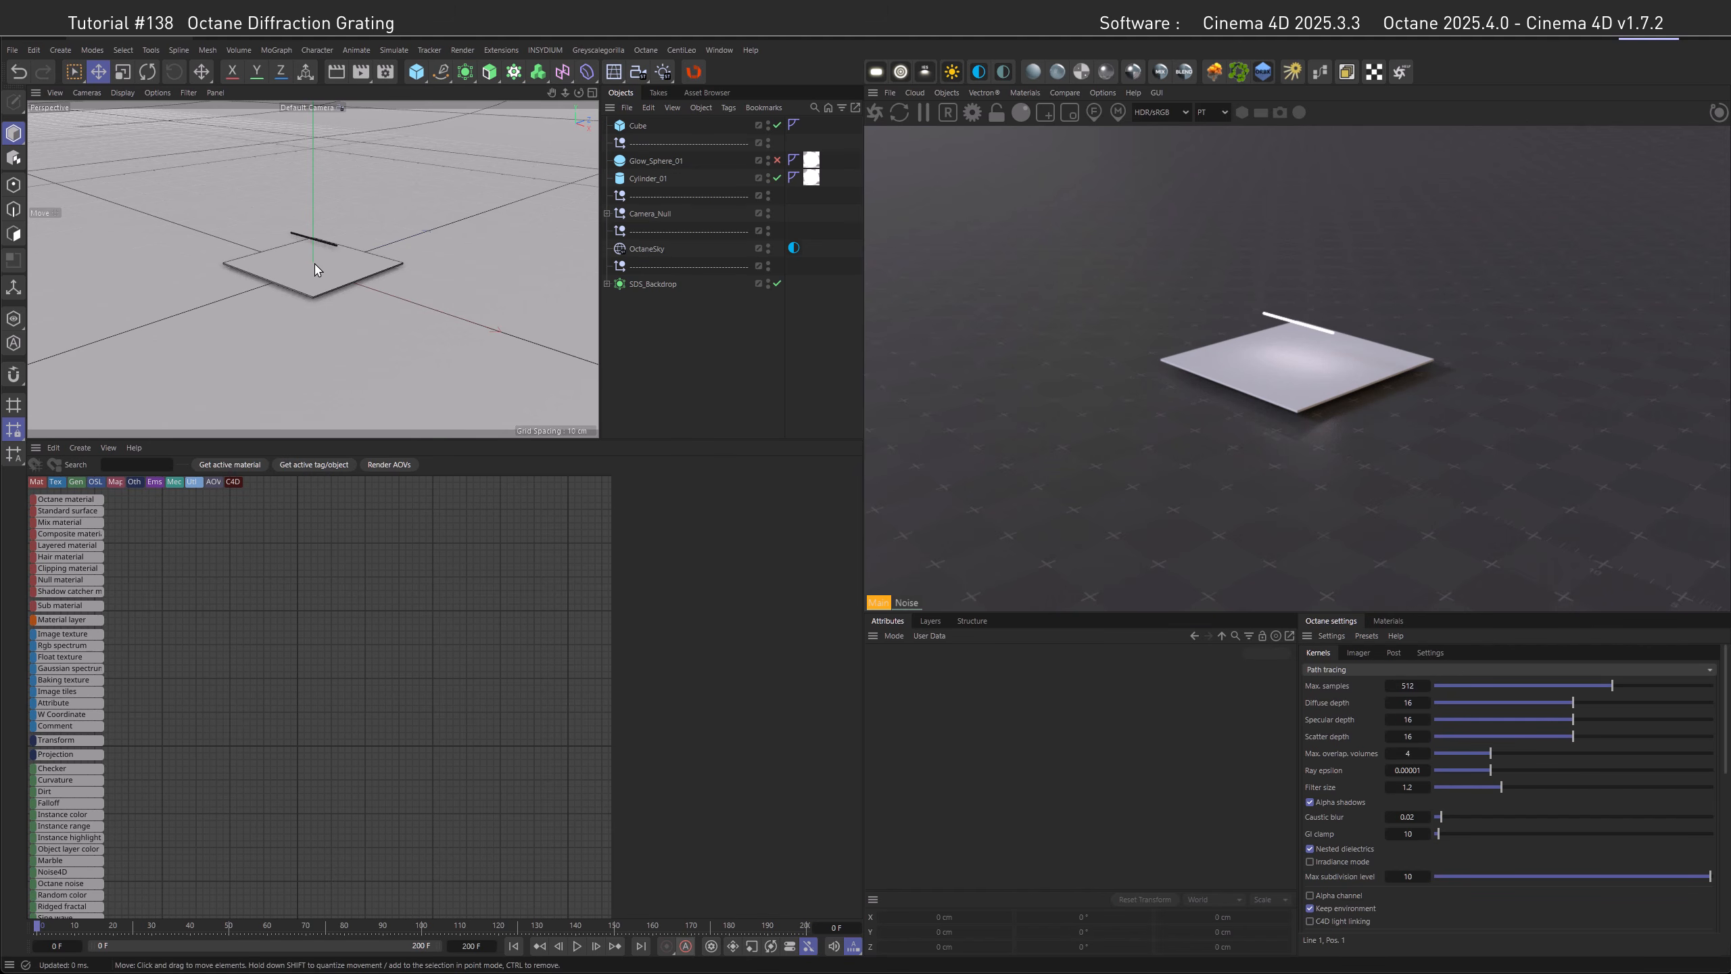
# Create an Octane Metallic material and assign it to the Cube object.
pyautogui.keyDown('alt'); pyautogui.moveTo(328, 346); pyautogui.dragTo(317, 311); pyautogui.keyUp('alt')
pyautogui.scroll(2, 307, 307)
pyautogui.keyDown('alt'); pyautogui.moveTo(302, 306); pyautogui.dragTo(308, 337, button='middle'); pyautogui.keyUp('alt')
pyautogui.keyDown('alt'); pyautogui.moveTo(308, 337); pyautogui.dragTo(312, 300); pyautogui.keyUp('alt')
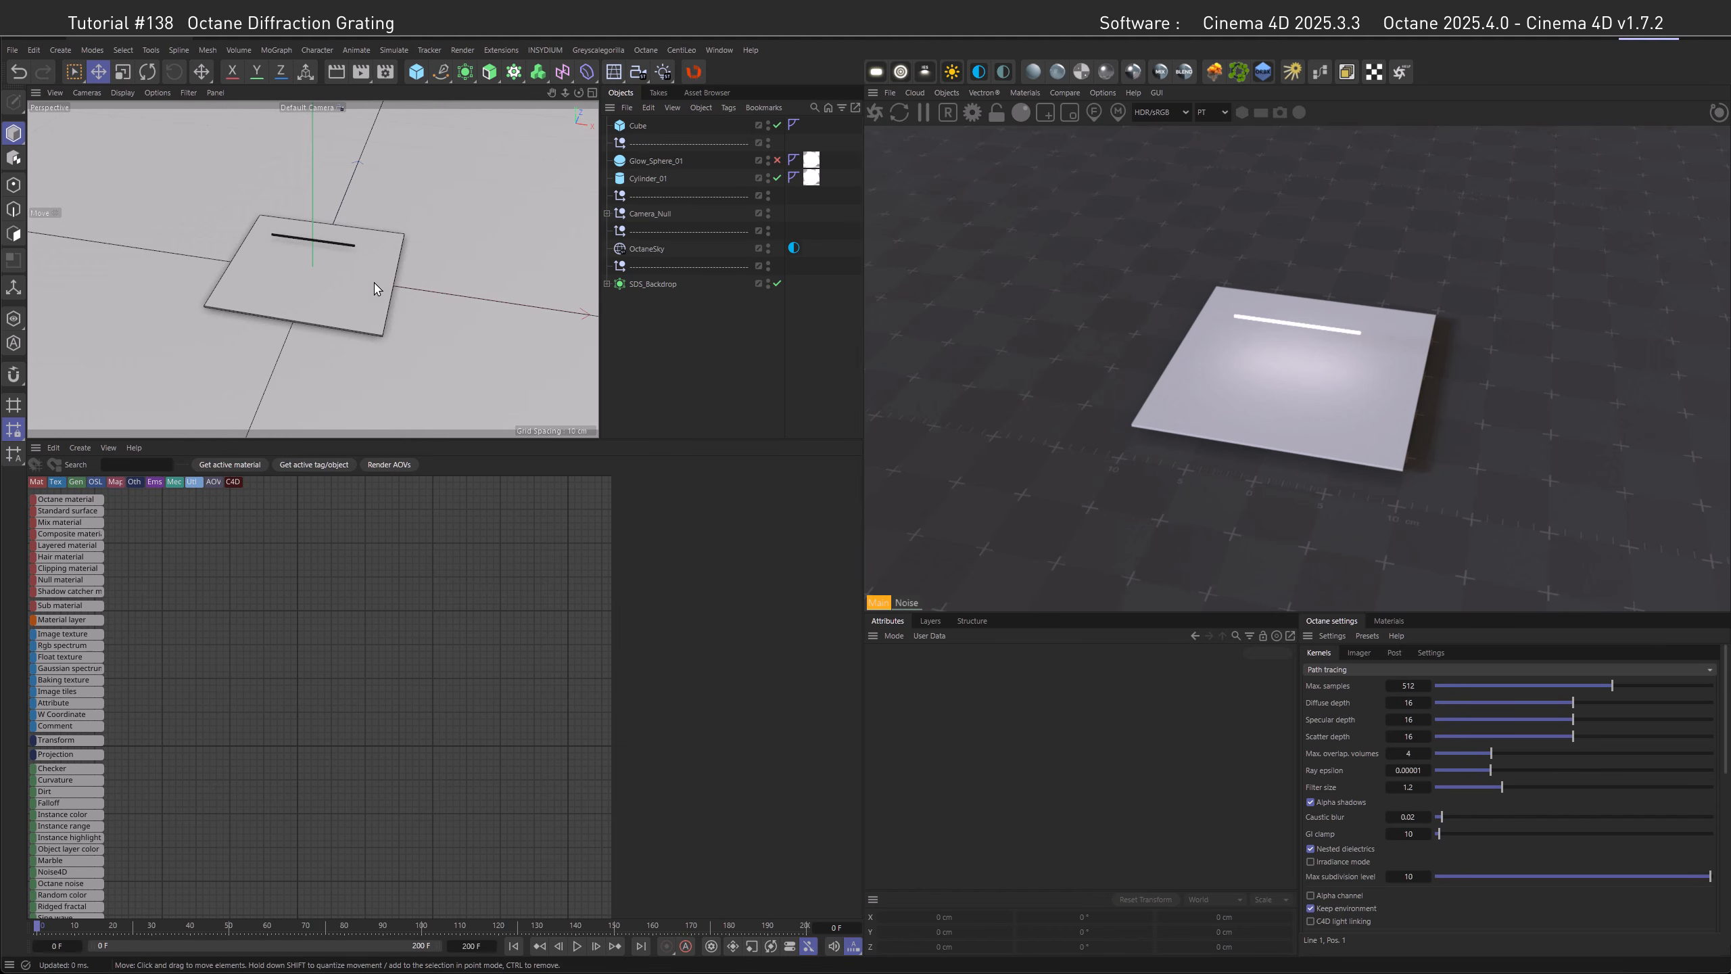
pyautogui.click(1022, 93)
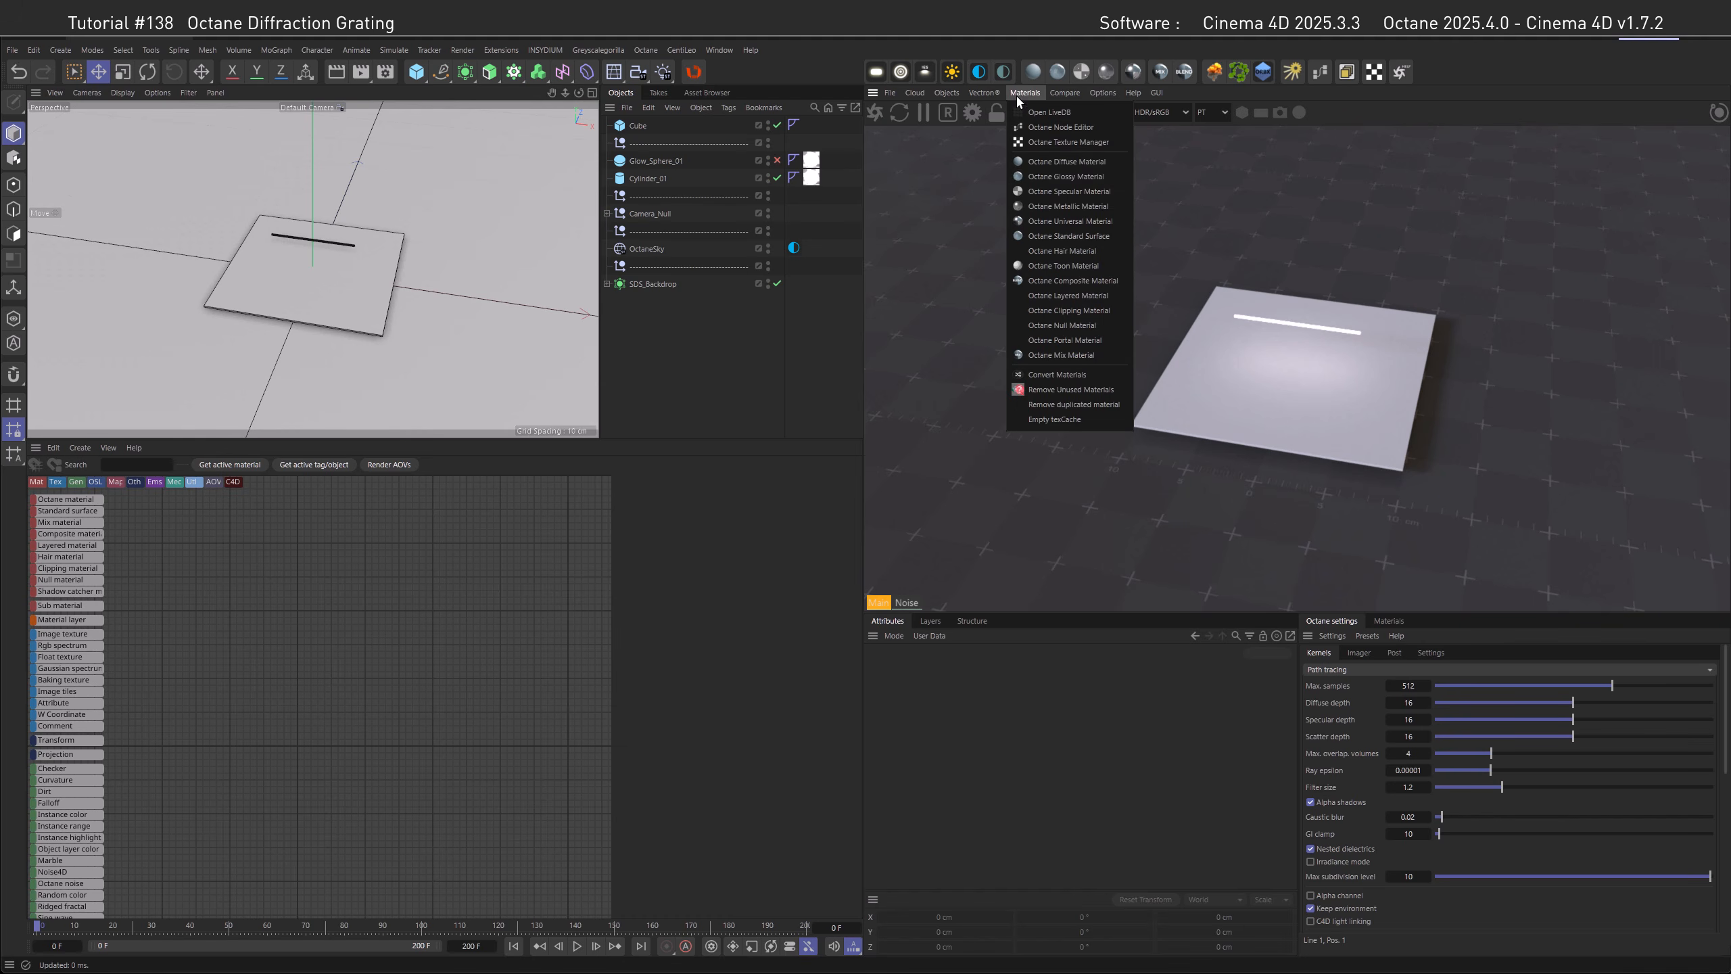
pyautogui.click(1043, 206)
pyautogui.click(1378, 622)
pyautogui.moveTo(1345, 680); pyautogui.dragTo(680, 125)
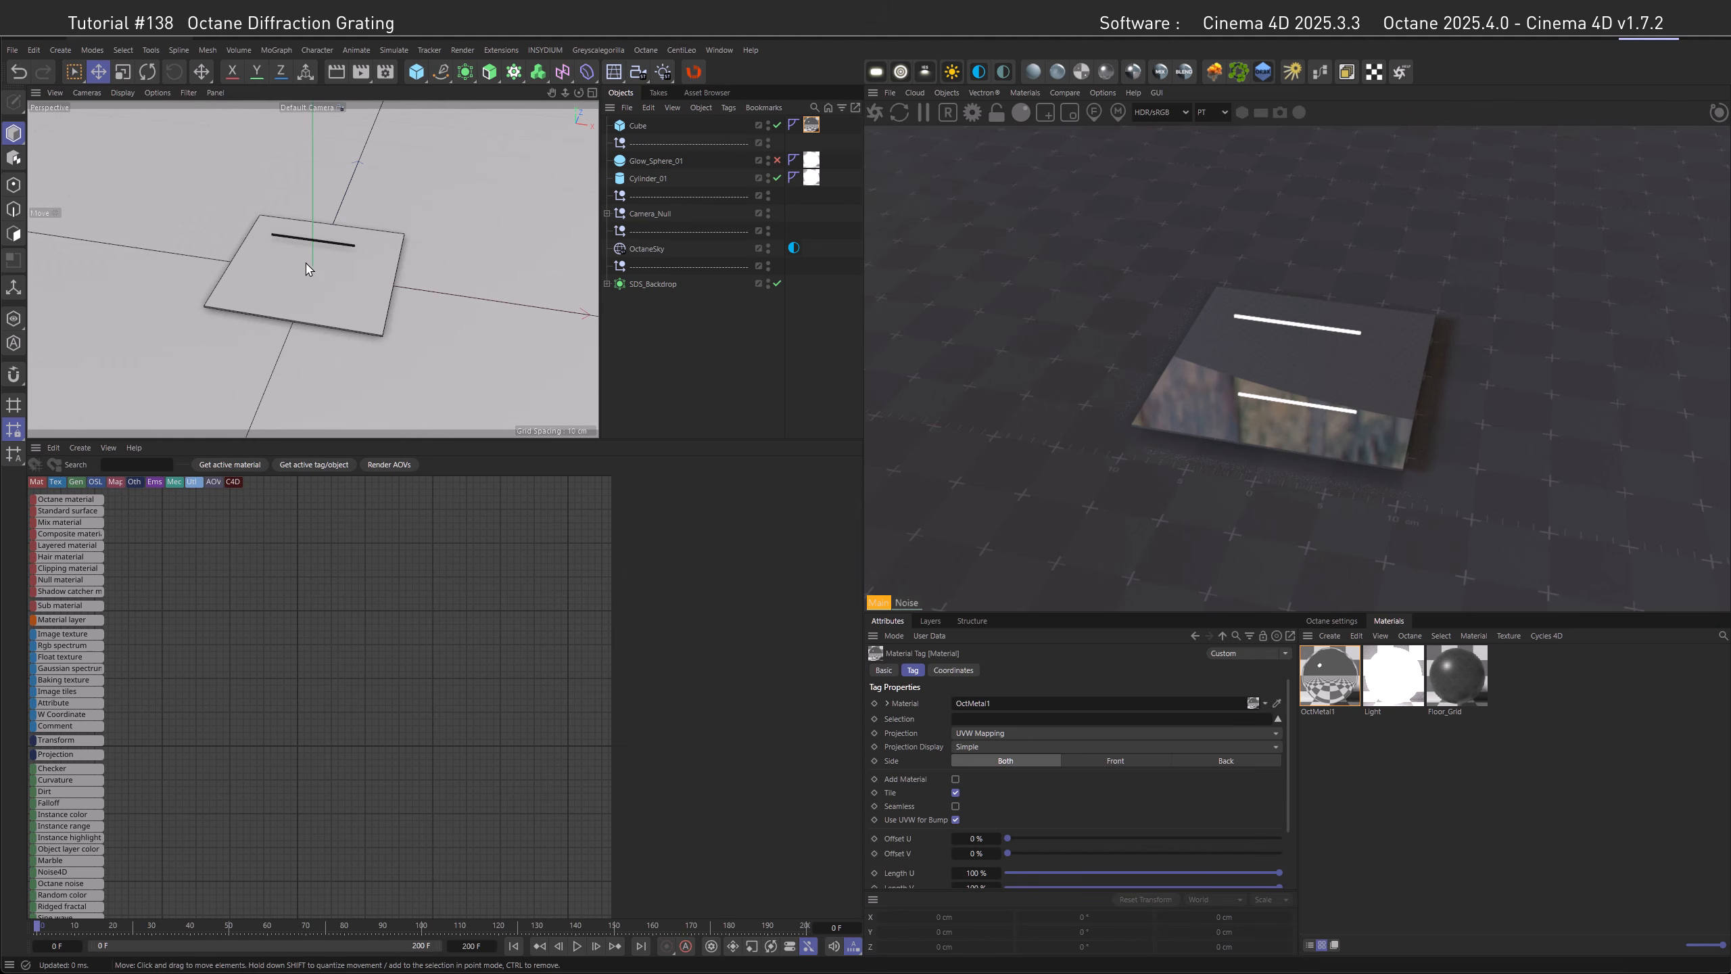
# Duplicate the Cube and increase the copy's Y size by 0.01 cm.
pyautogui.click(636, 128)
pyautogui.keyDown('ctrl'); pyautogui.moveTo(638, 127); pyautogui.dragTo(638, 122); pyautogui.keyUp('ctrl')
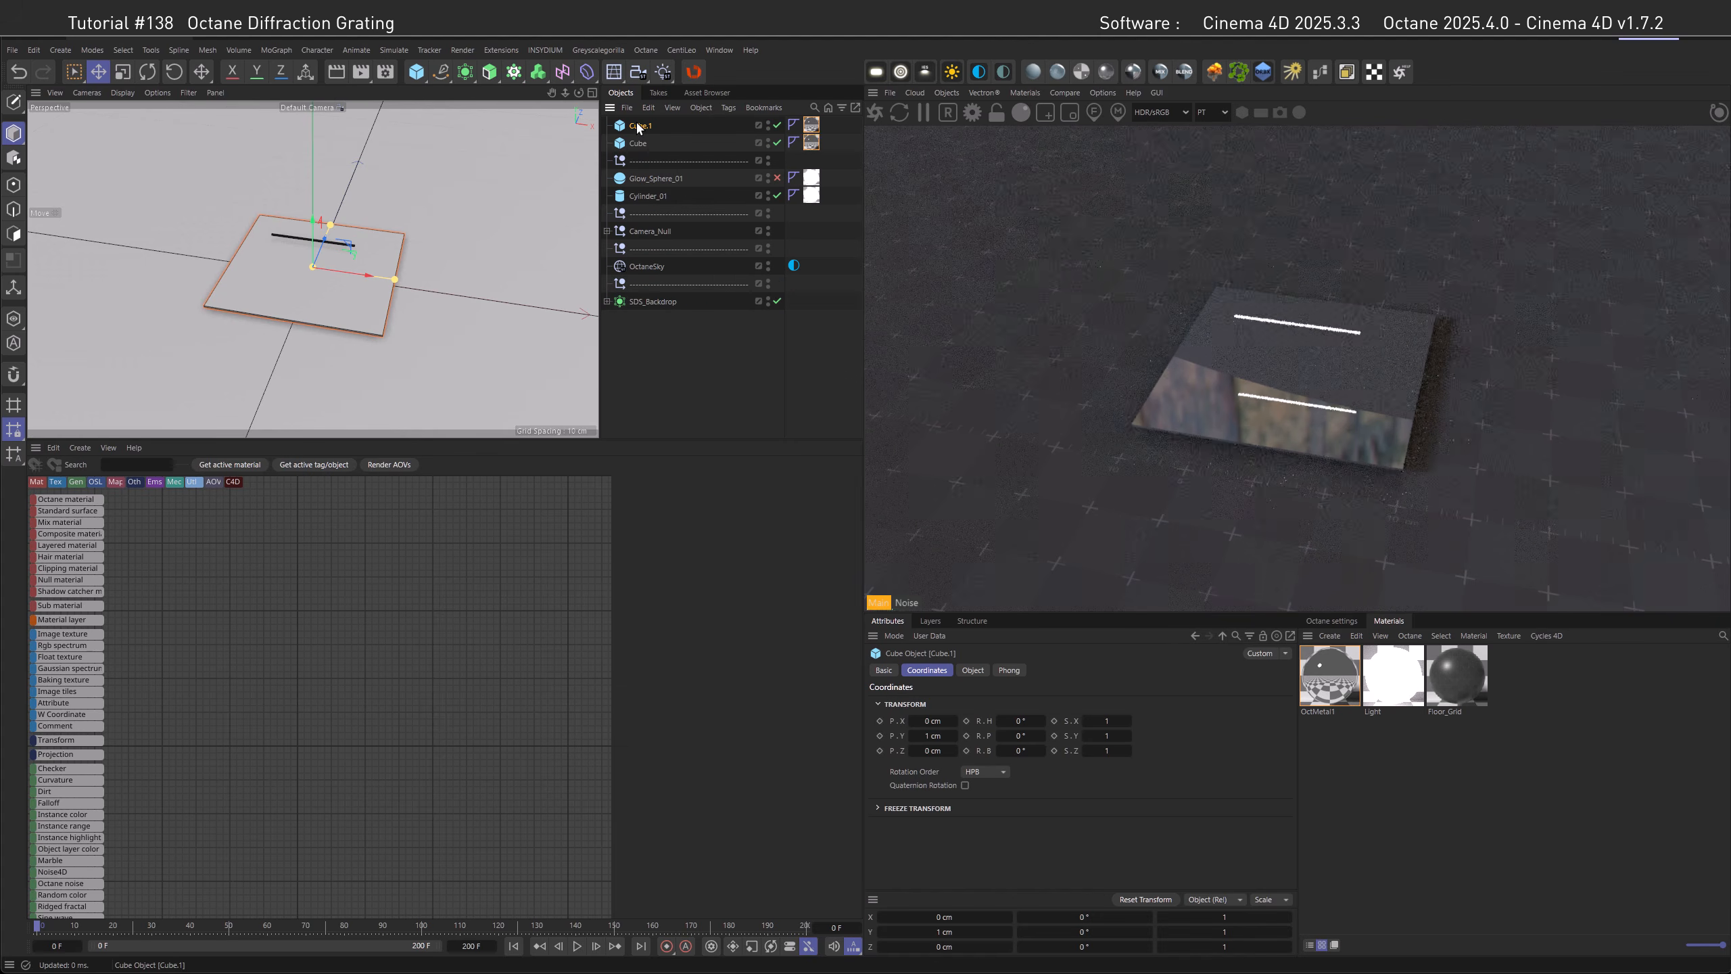
pyautogui.click(973, 669)
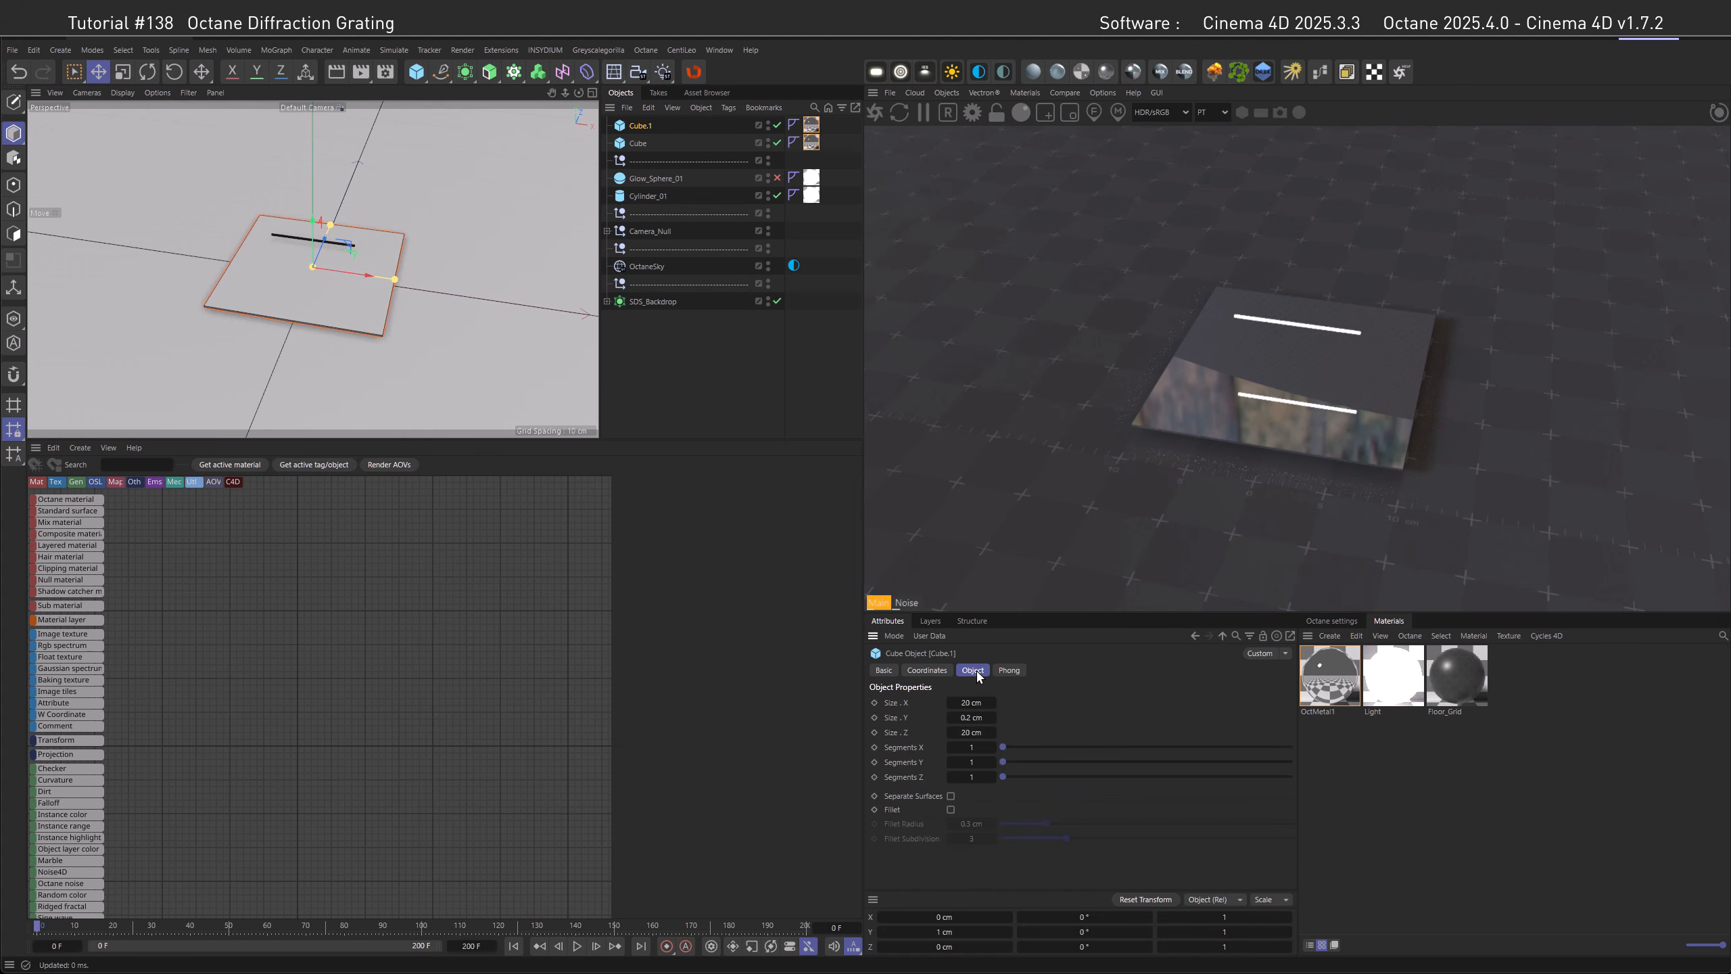
pyautogui.click(982, 718)
pyautogui.write('+0,01')
pyautogui.press('Return')
pyautogui.click(980, 732)
# Rename the duplicated cube as Cube_02 and the metallic material as Metal.
pyautogui.doubleClick(642, 125)
pyautogui.write('Cube_02')
pyautogui.press('Return')
pyautogui.doubleClick(1324, 714)
pyautogui.write('Metal')
pyautogui.press('Return')
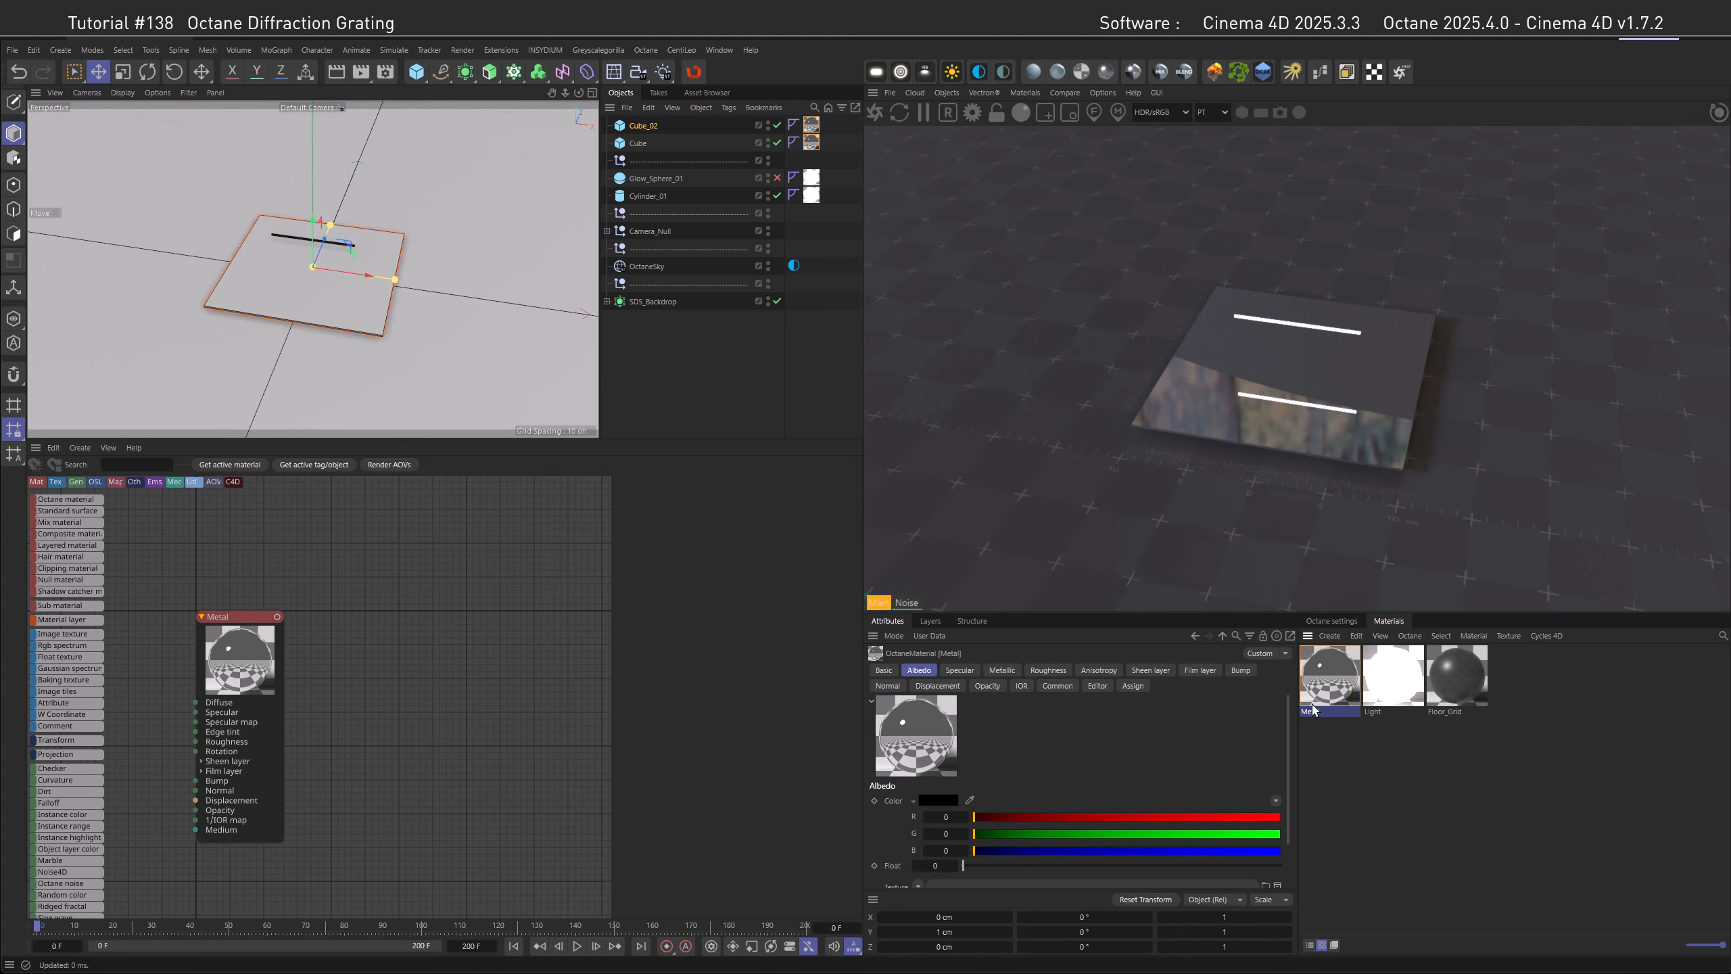
# Create an Octane Specular material, assign it to Cube_02 in place of Metal, and check its Fake shadows setting.
pyautogui.click(1032, 94)
pyautogui.click(1044, 191)
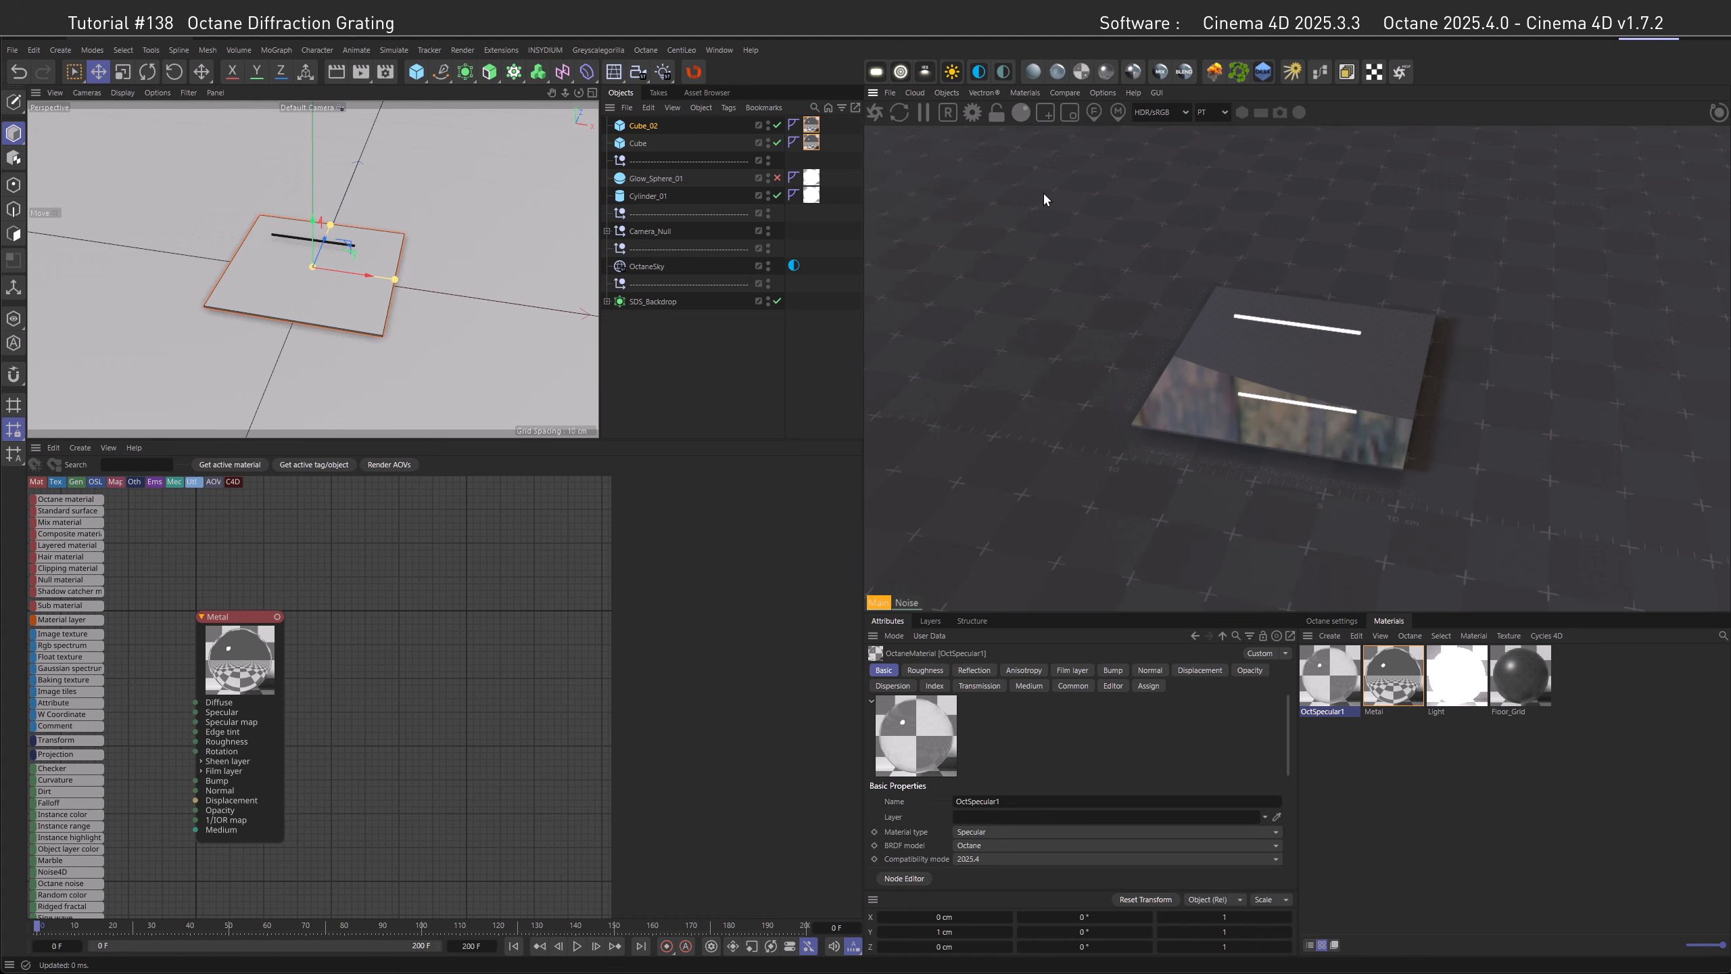
pyautogui.moveTo(1316, 669); pyautogui.dragTo(814, 127)
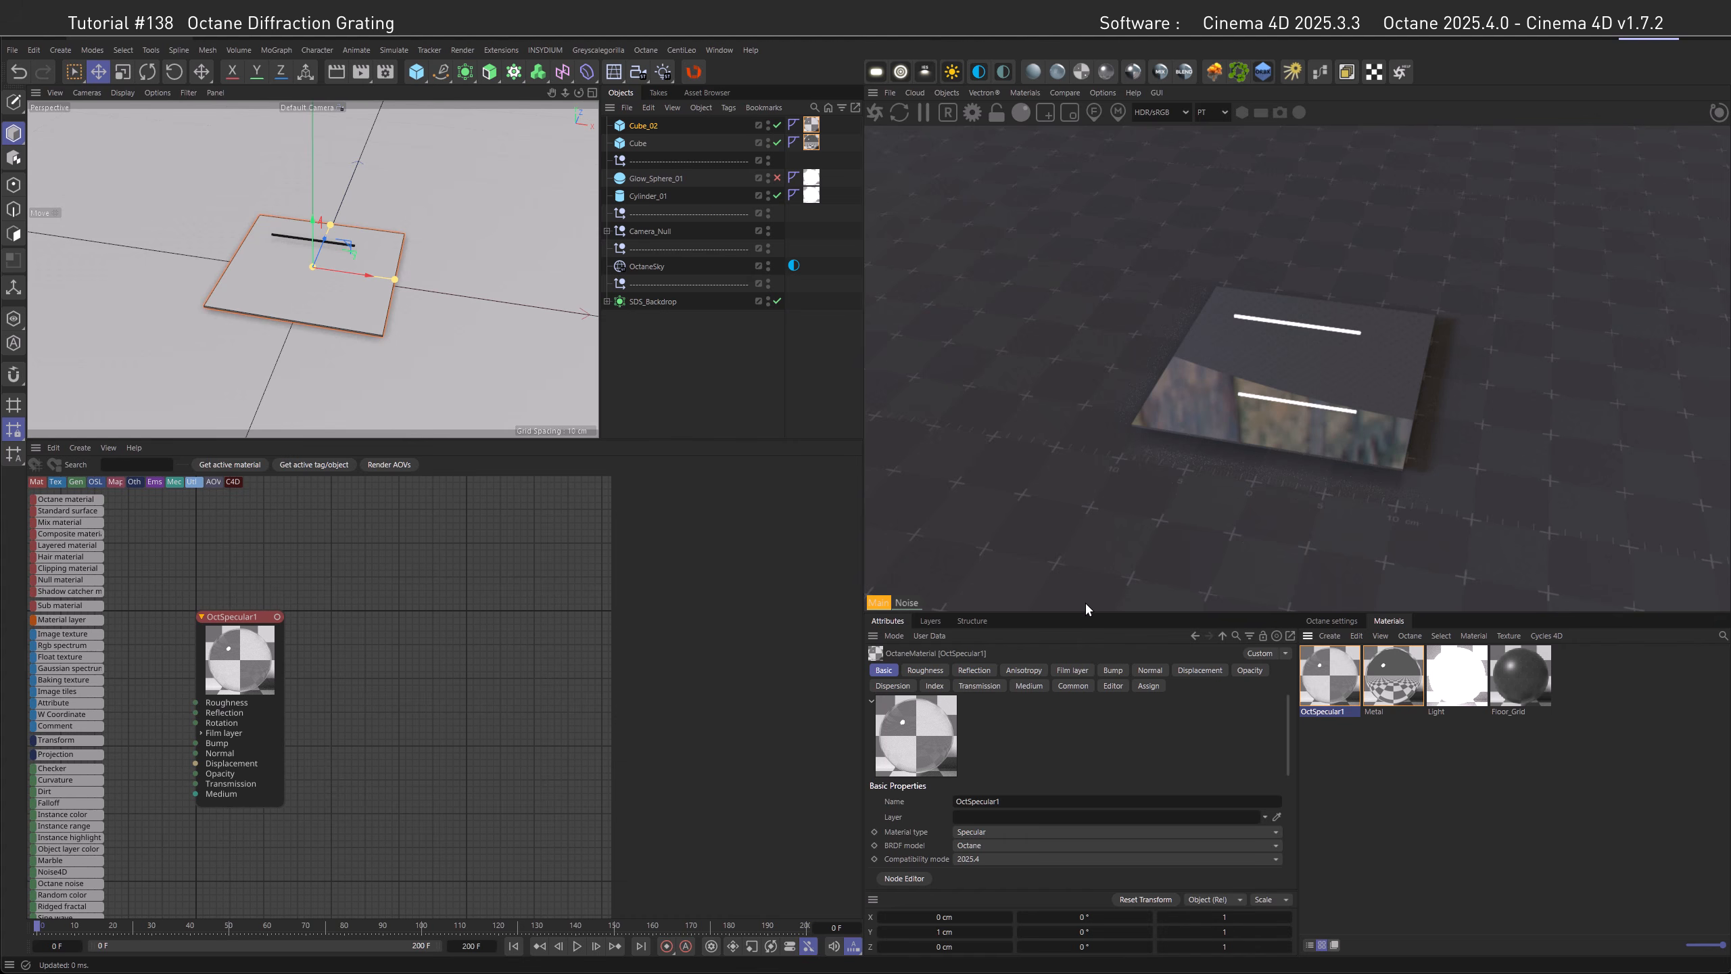
pyautogui.click(1073, 685)
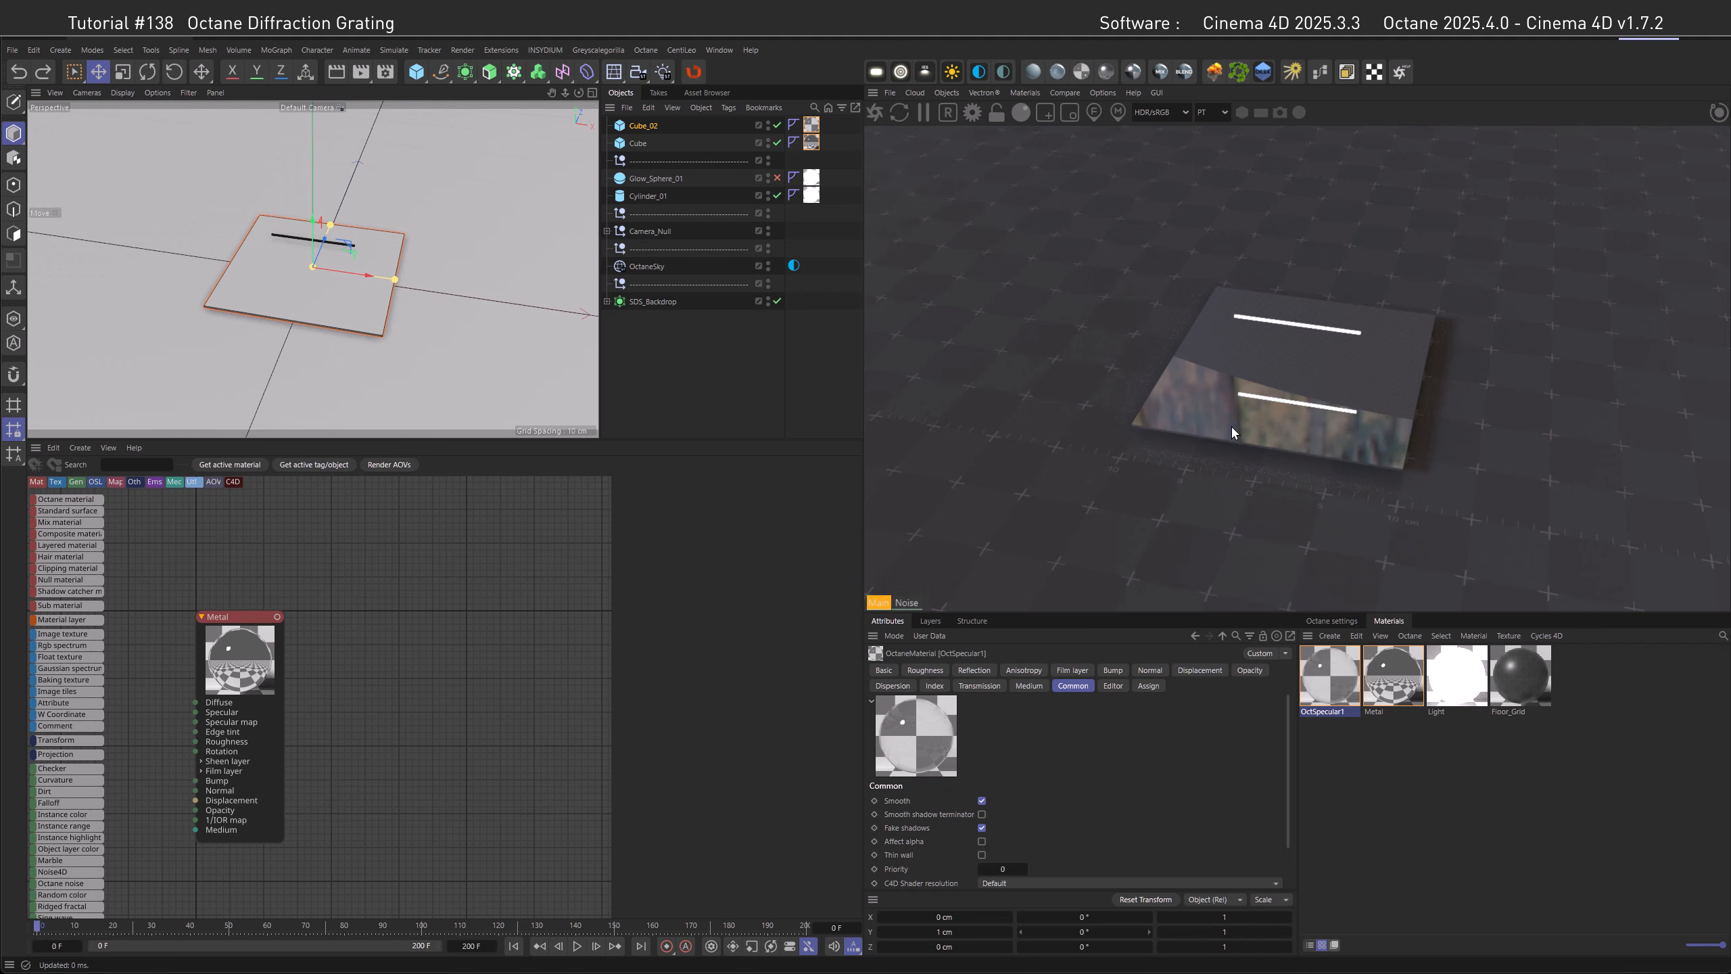
# Try a roughness of about 0.235 on the Metal material and reset it to 0.
pyautogui.click(1385, 665)
pyautogui.click(1050, 670)
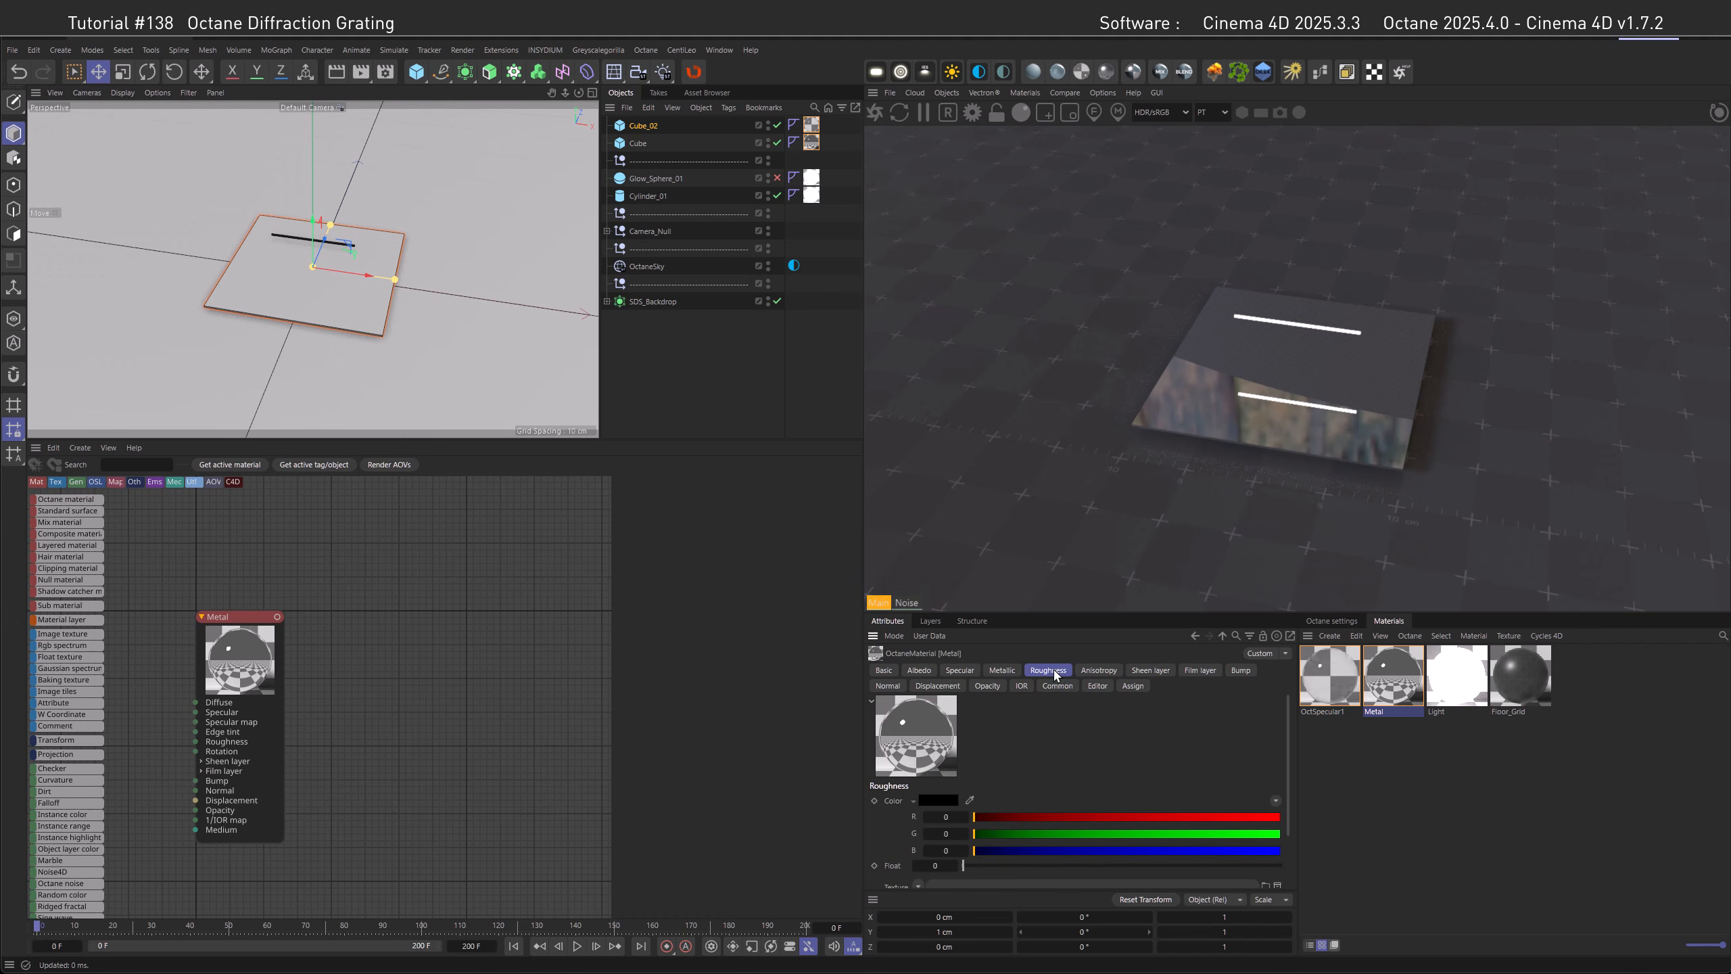
pyautogui.moveTo(985, 865); pyautogui.dragTo(1042, 868)
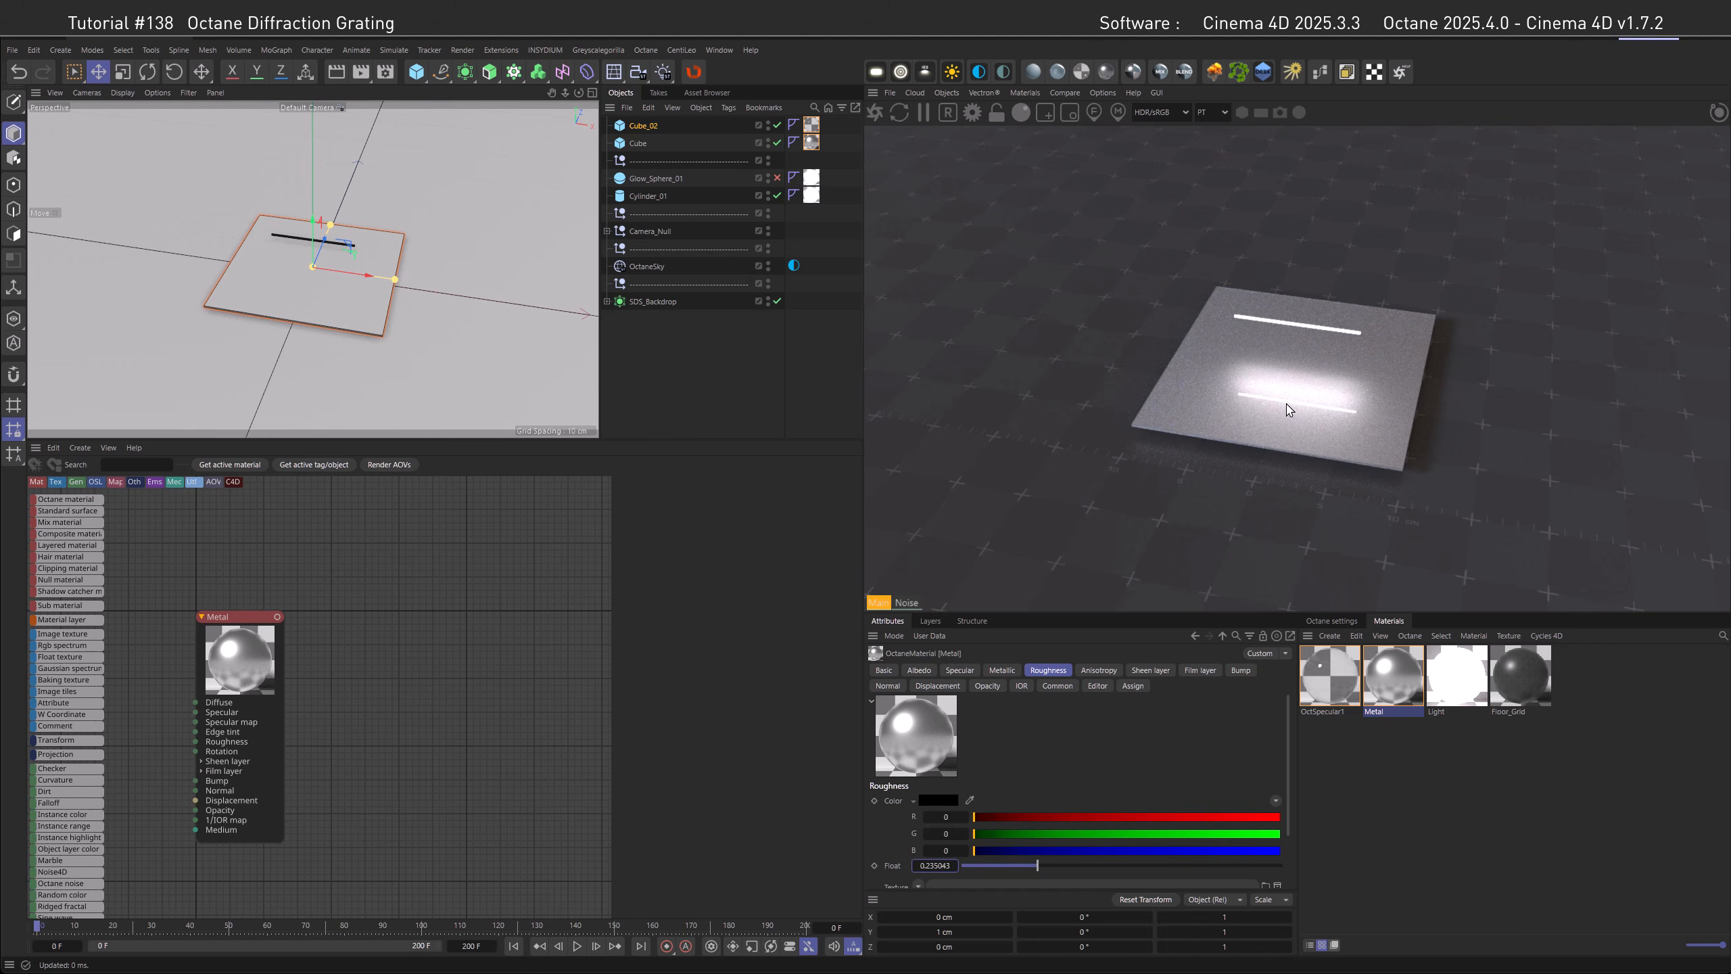
pyautogui.moveTo(1032, 863); pyautogui.dragTo(951, 865)
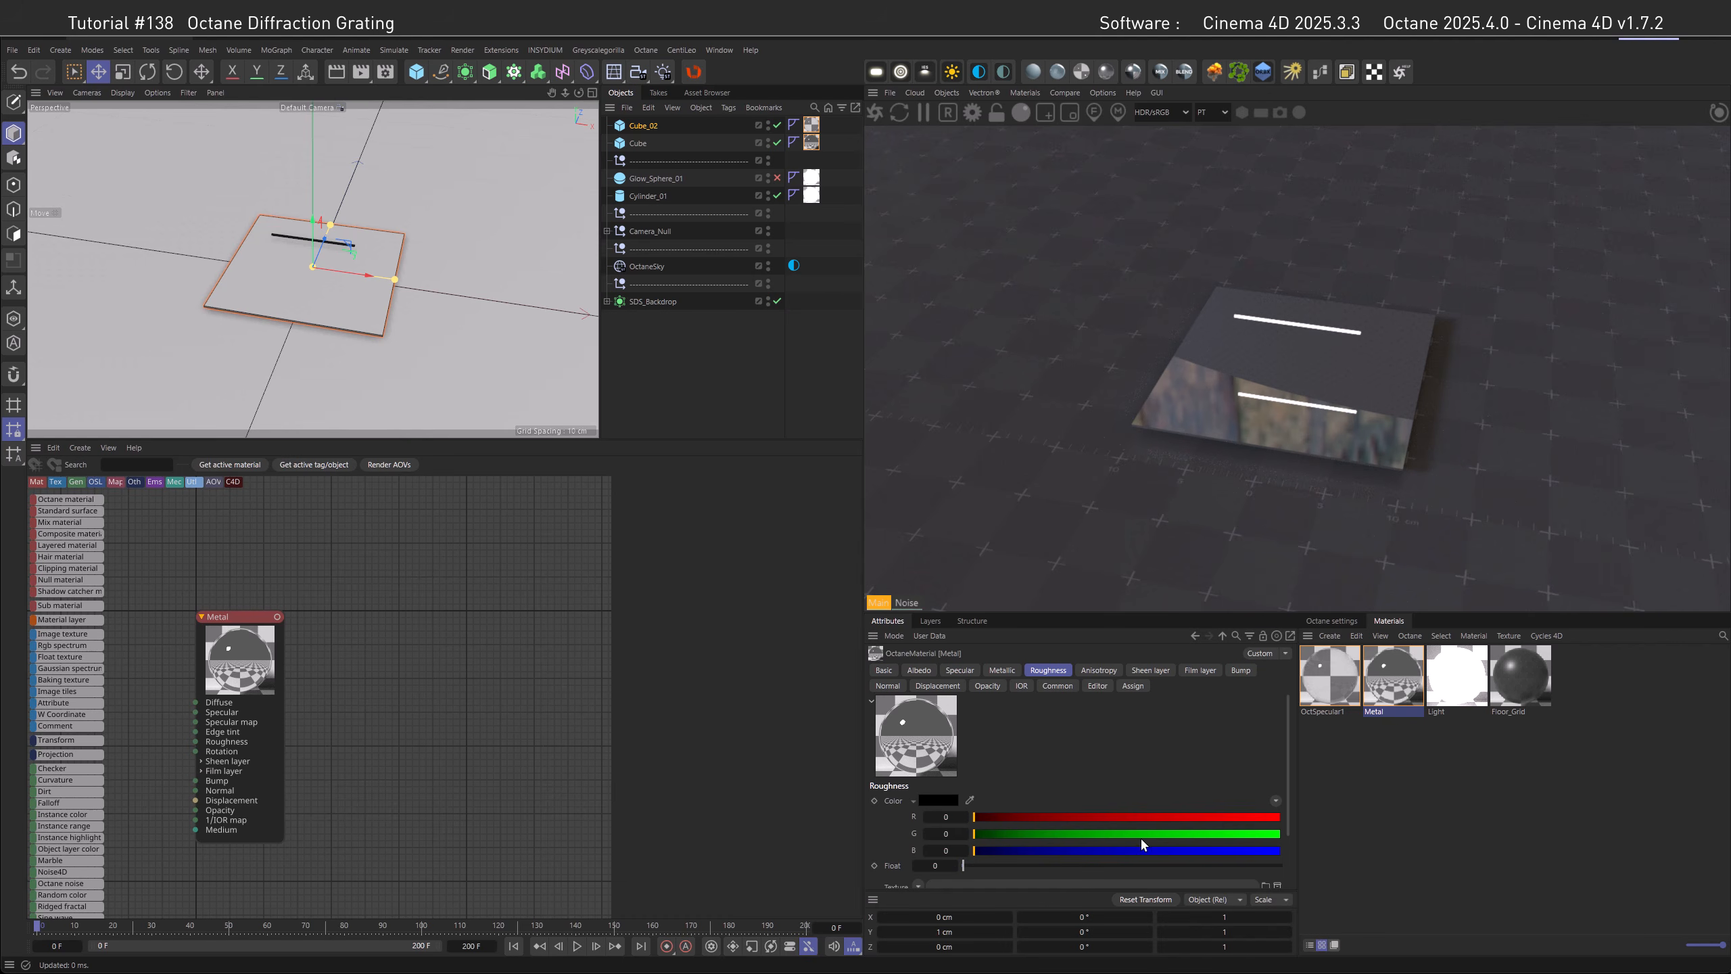
# Set the specular material's dispersion to Cauchy formula with a coefficient of 1, and its reflection float to 0.
pyautogui.click(1328, 682)
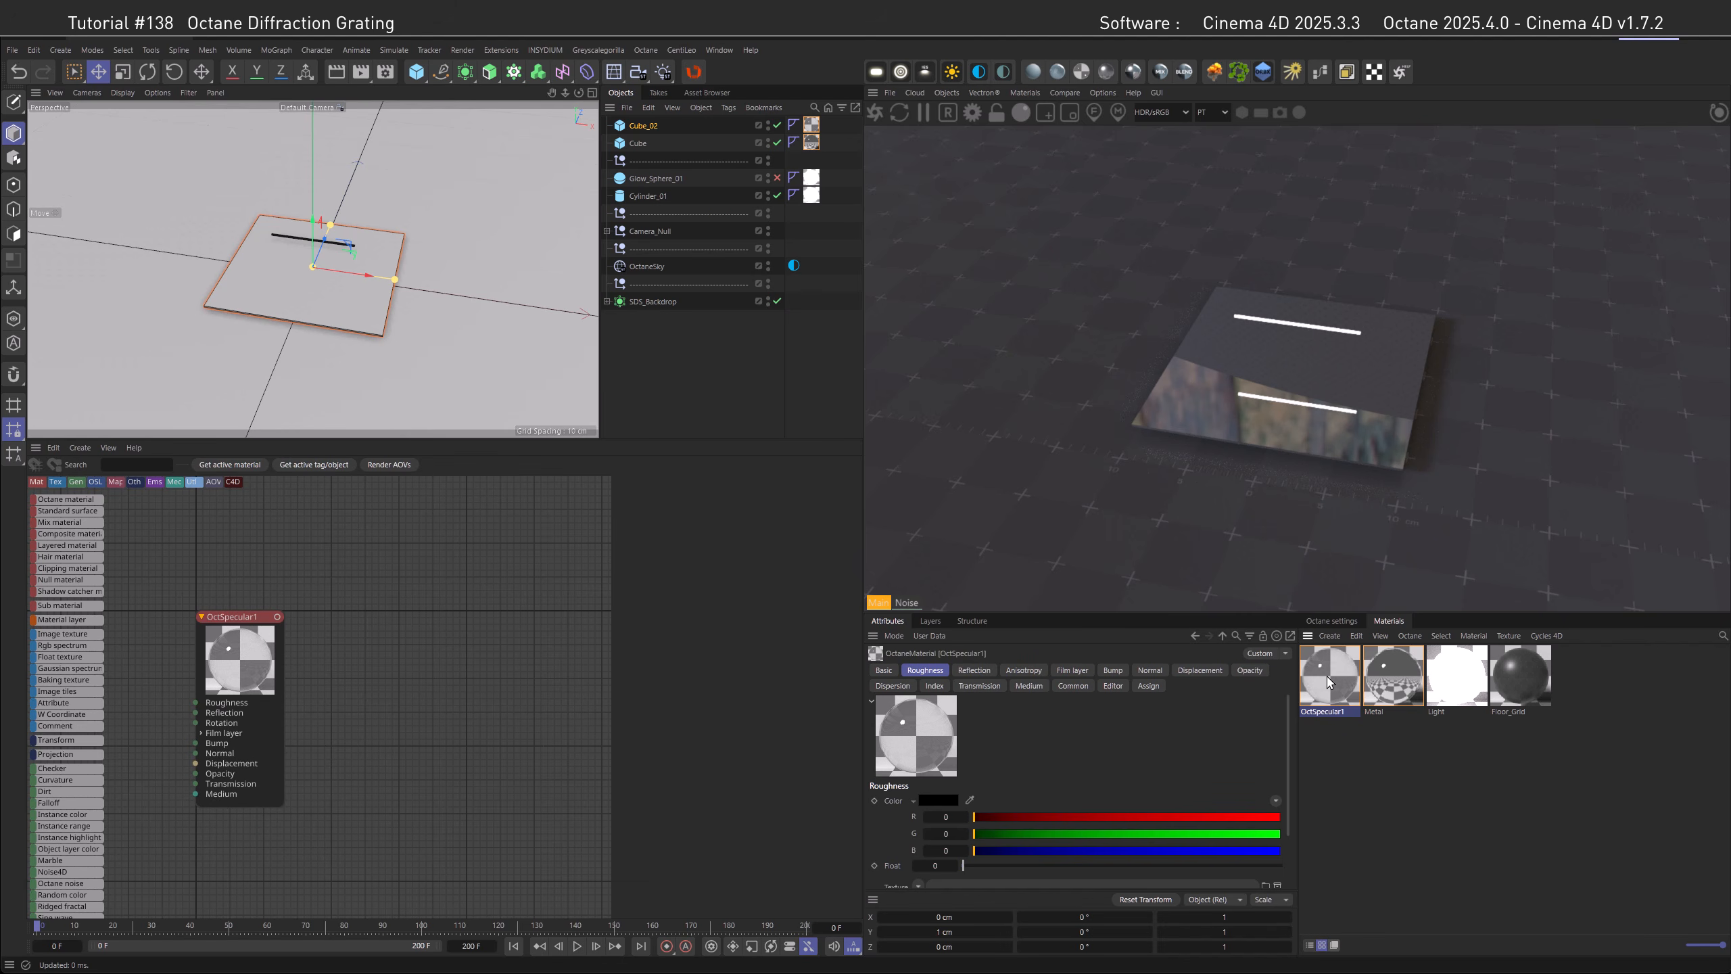
pyautogui.click(892, 686)
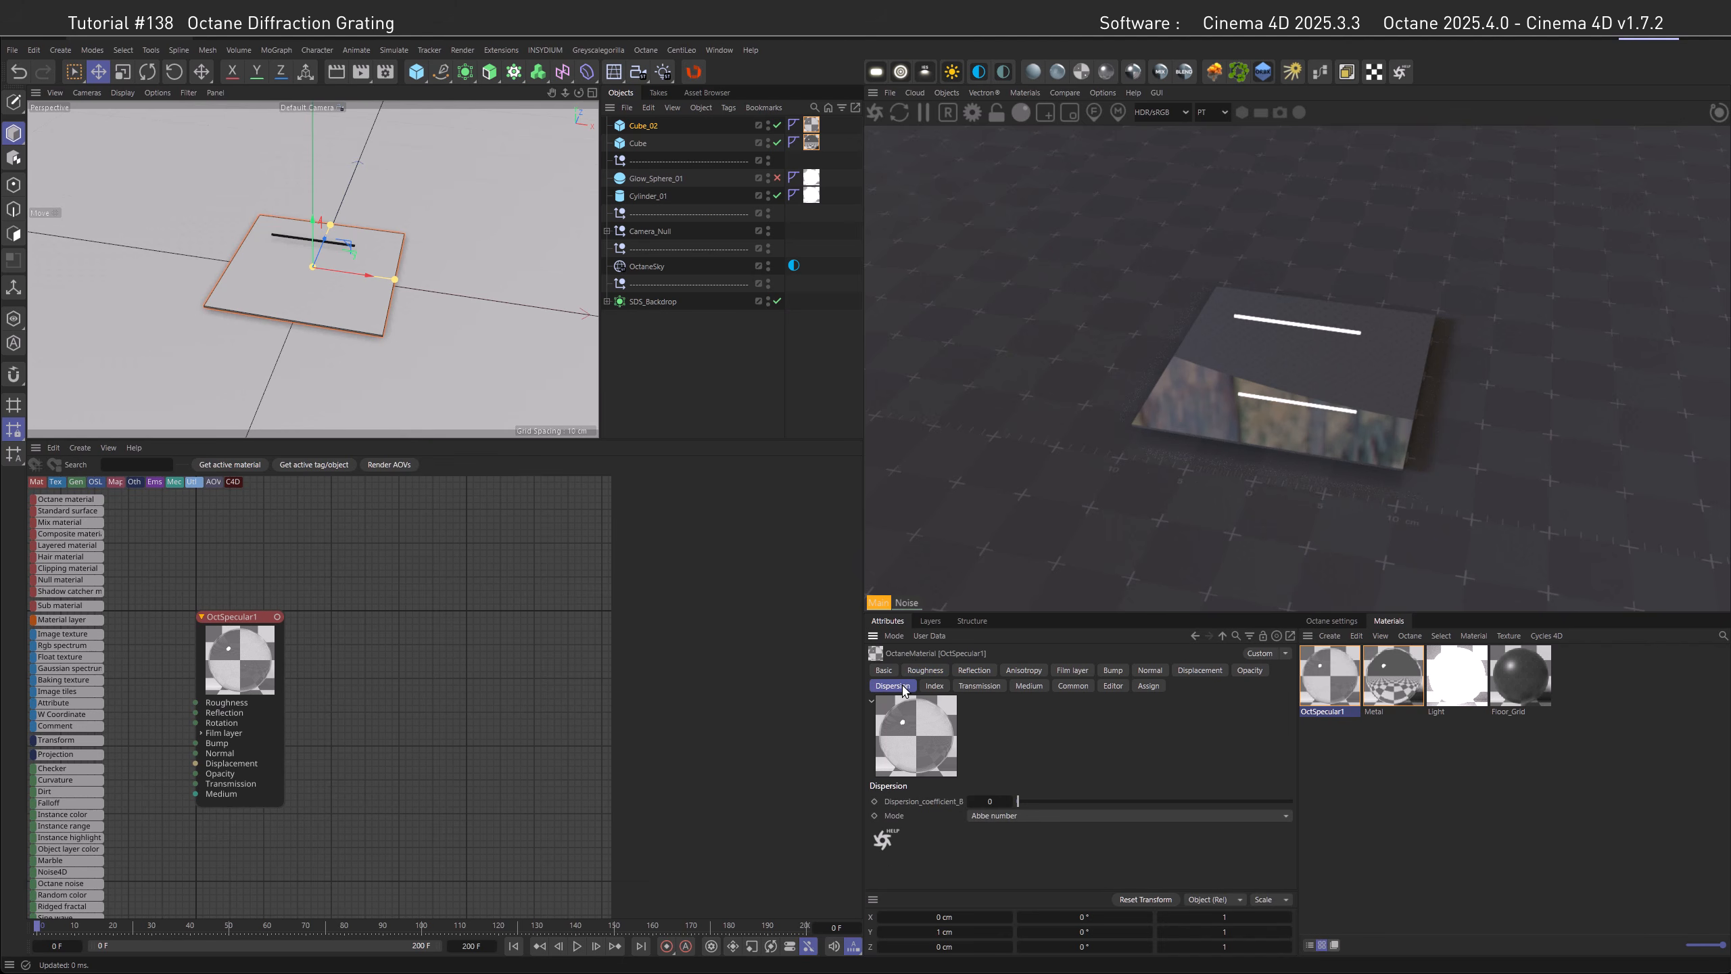
pyautogui.click(981, 817)
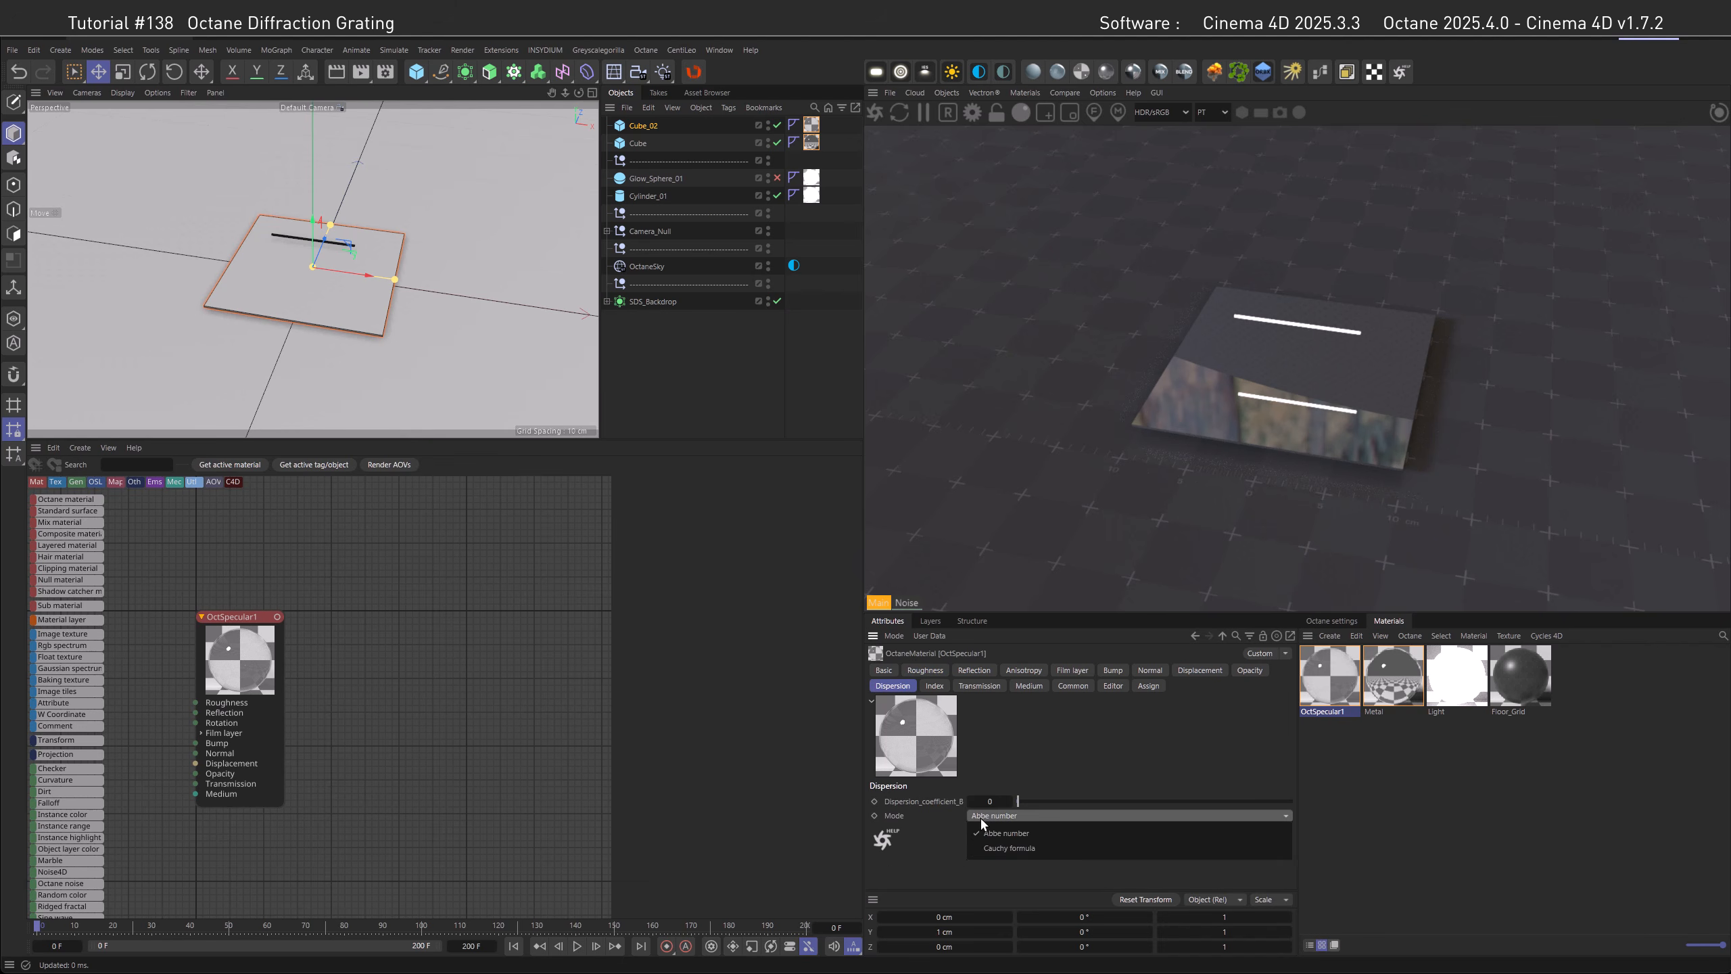
pyautogui.click(987, 848)
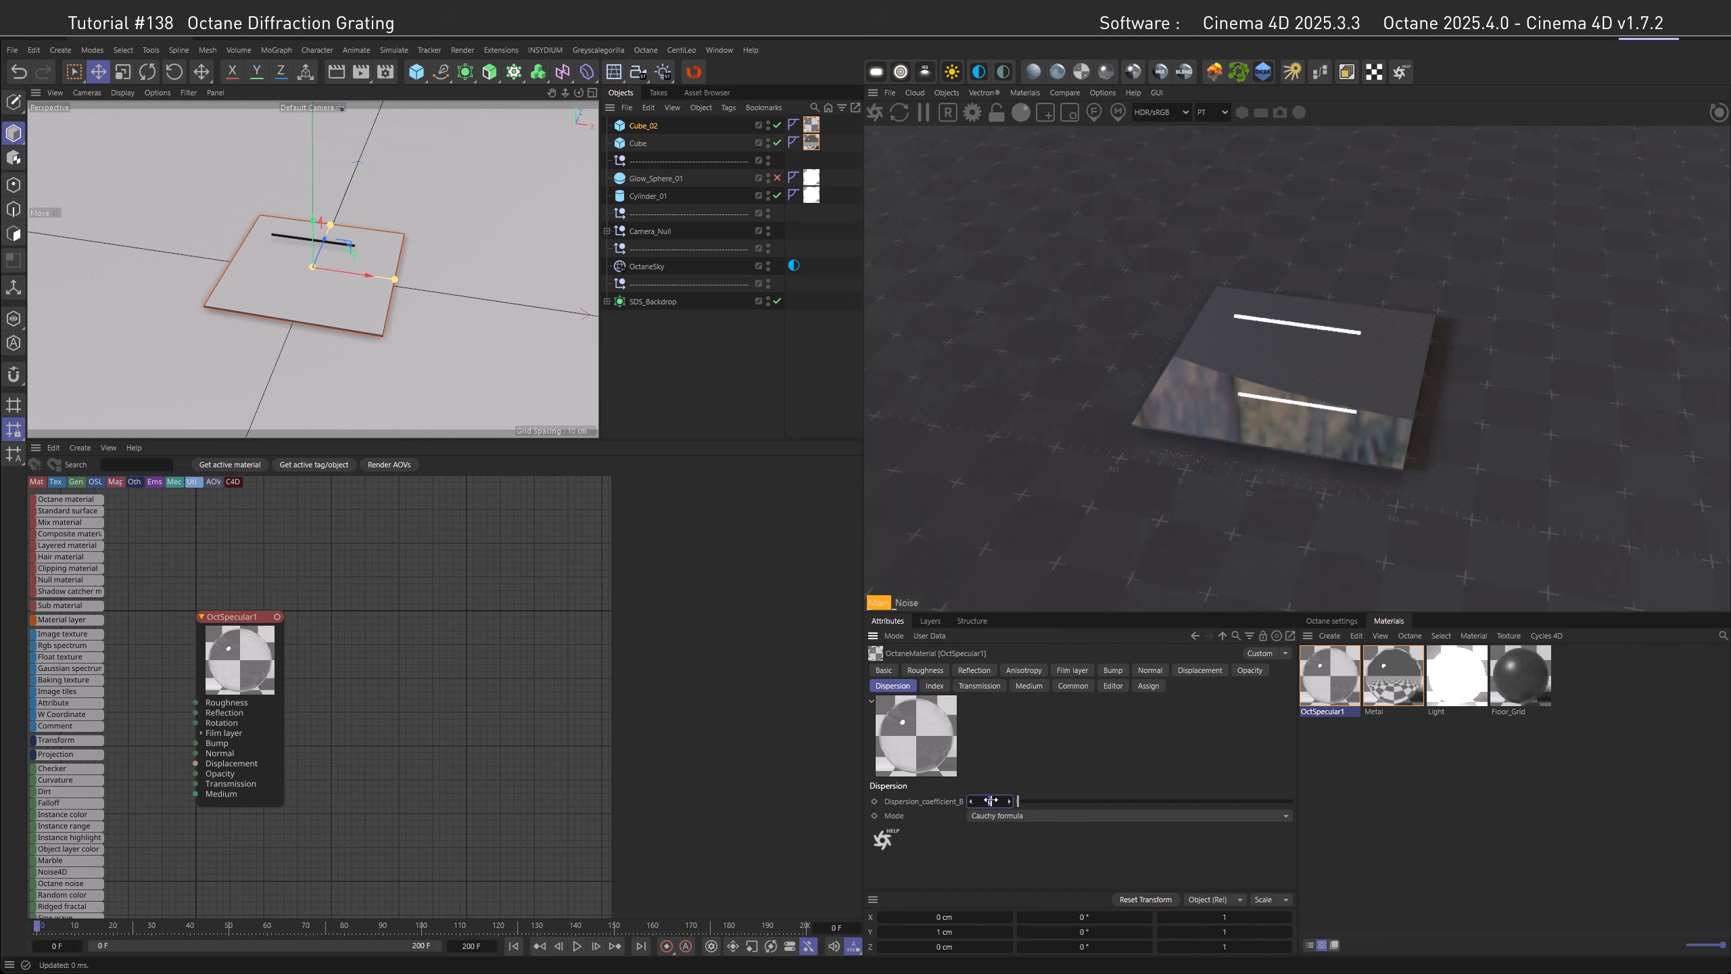
pyautogui.write('1')
pyautogui.press('Return')
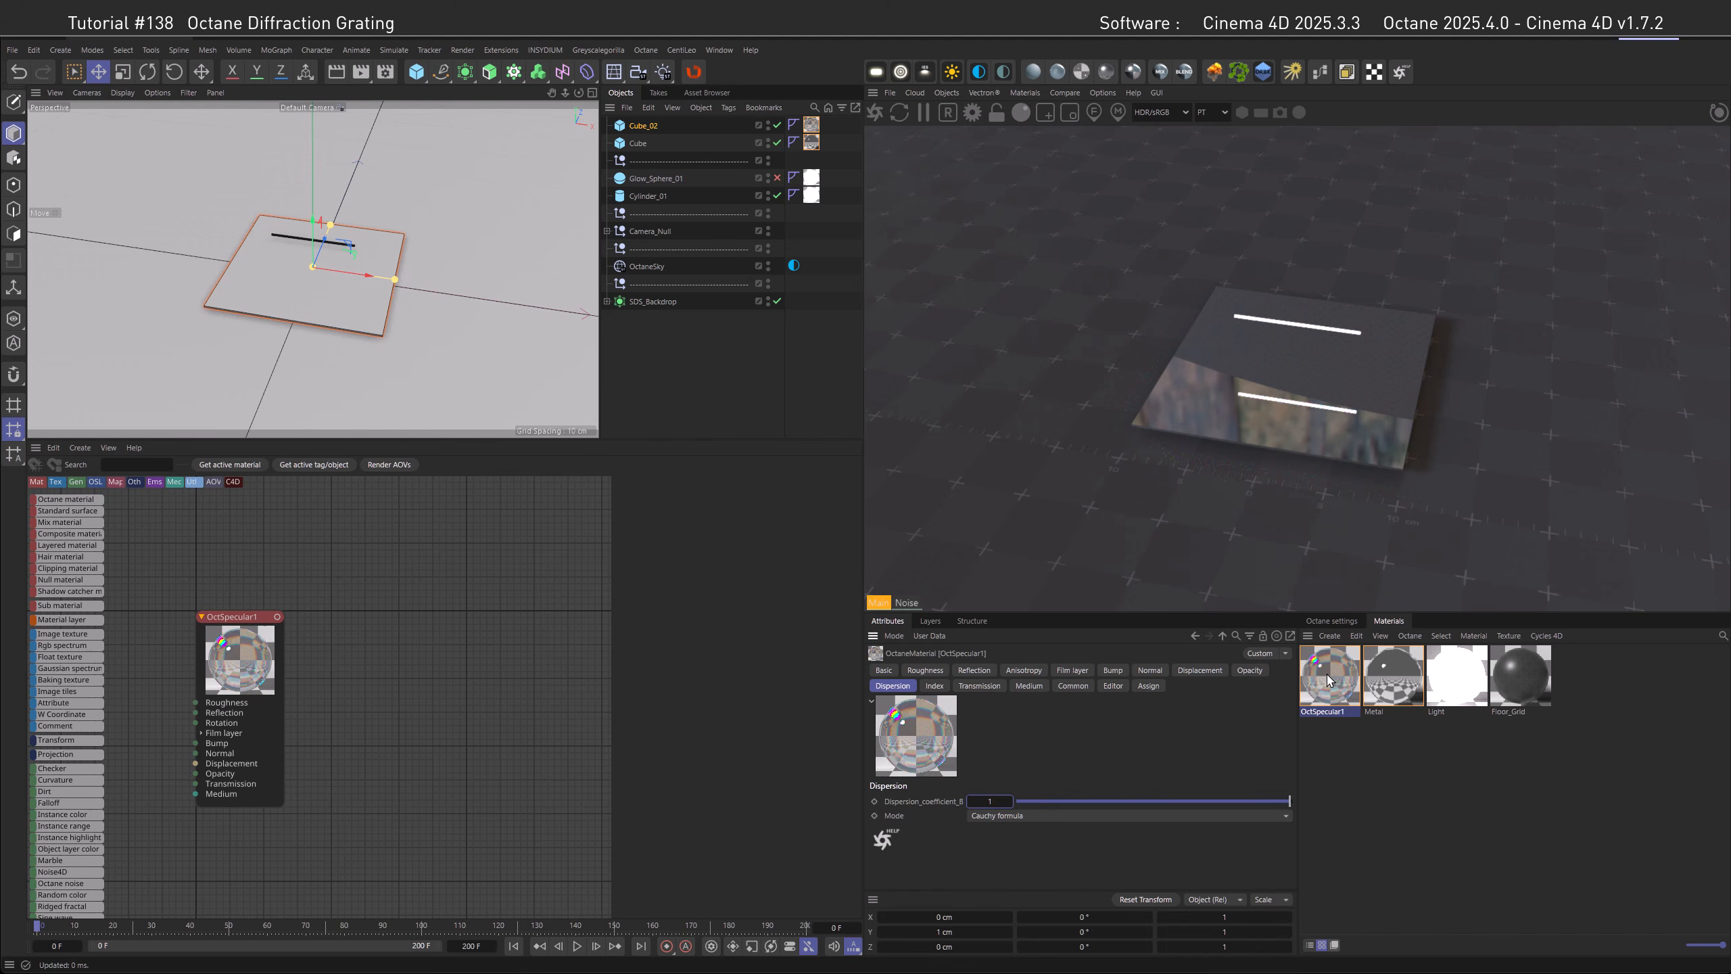
pyautogui.click(974, 669)
pyautogui.moveTo(1010, 867); pyautogui.dragTo(963, 866)
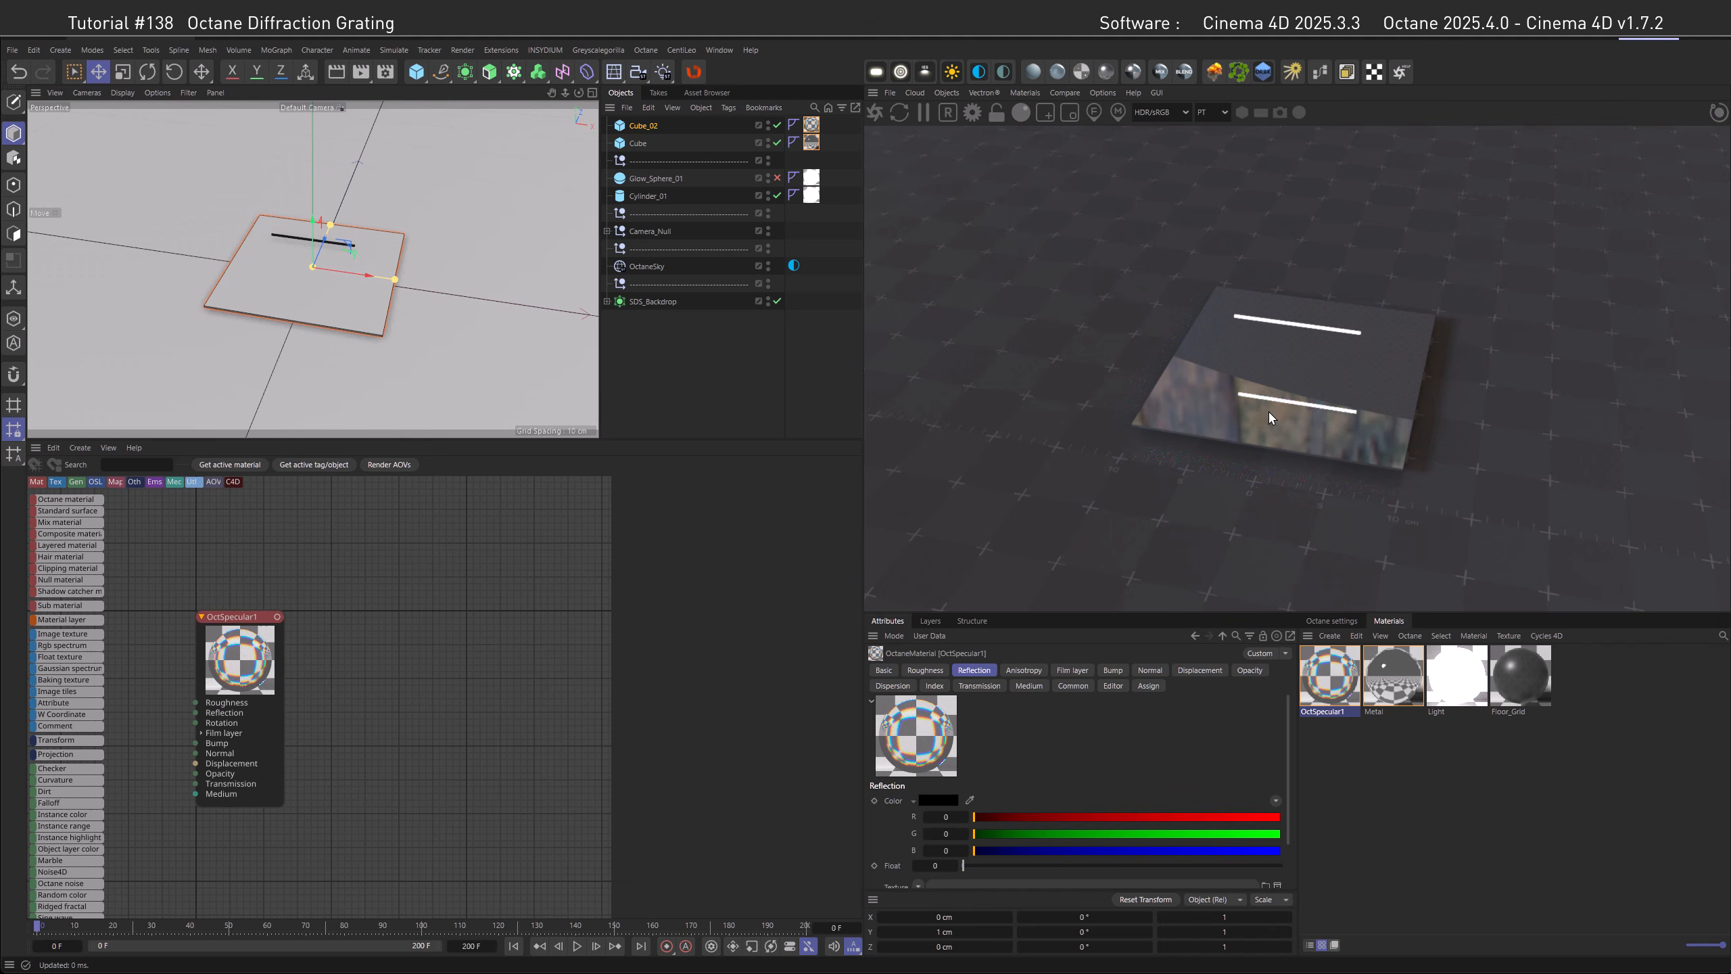
# Add an RGB spectrum node with values 0.5, 0.5, 1 to the Metal material and connect it to Normal.
pyautogui.click(1393, 685)
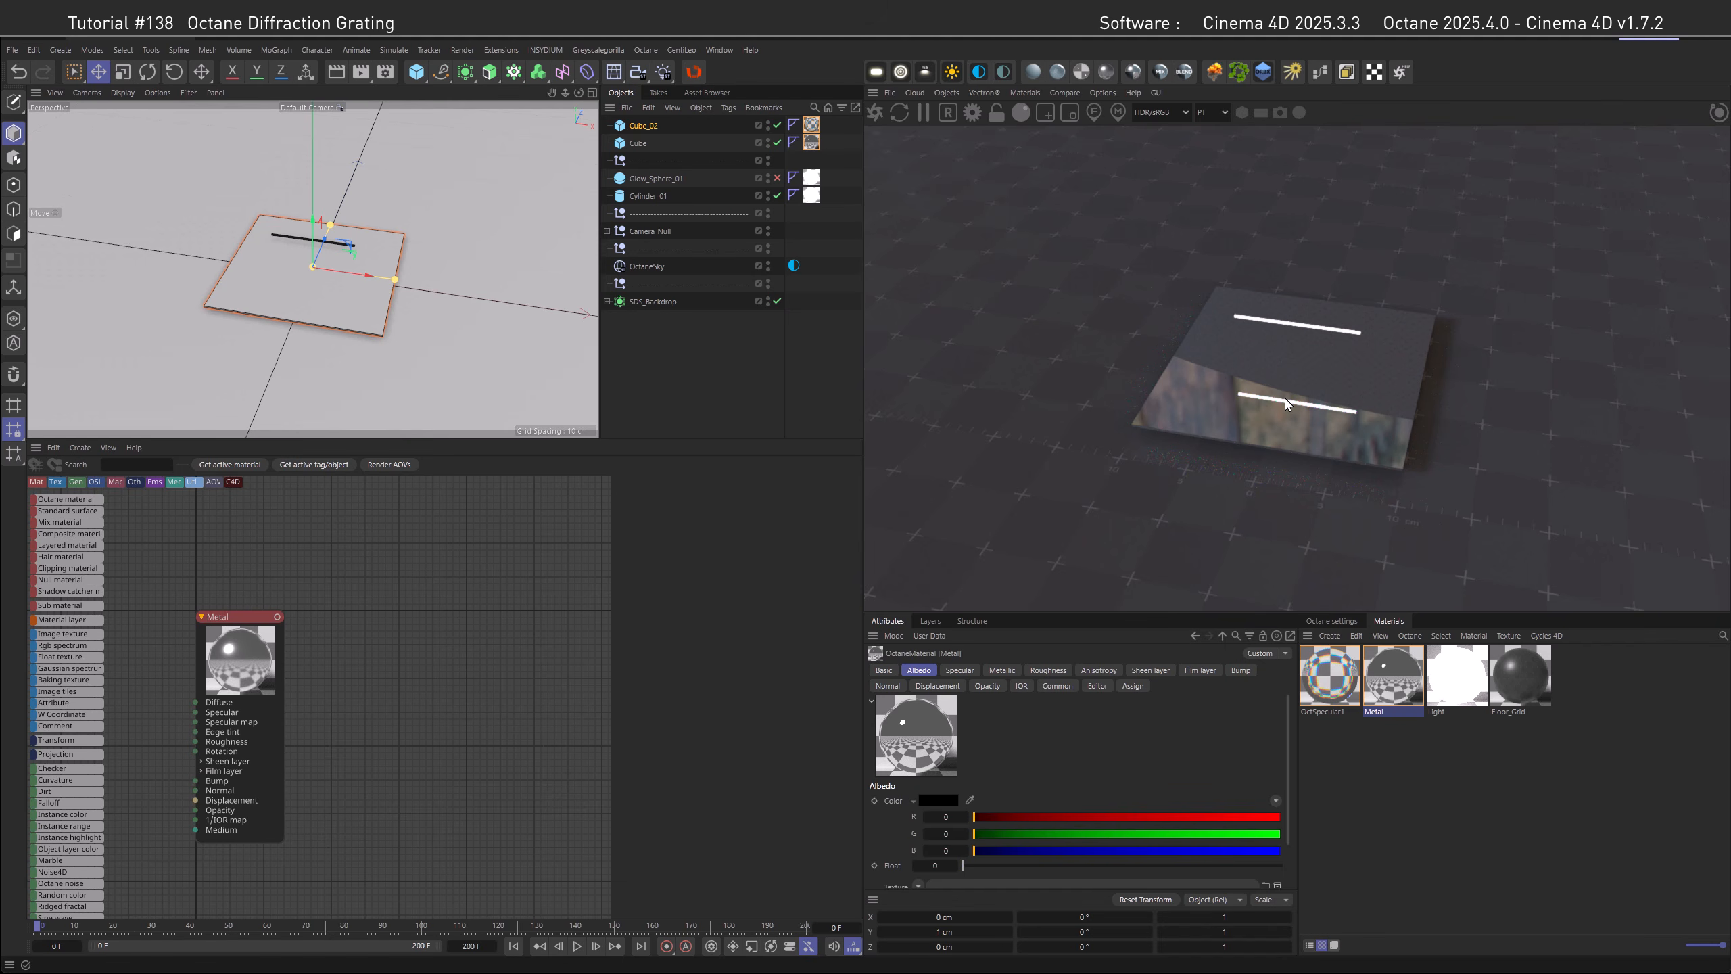
pyautogui.moveTo(362, 690); pyautogui.dragTo(556, 601, button='middle')
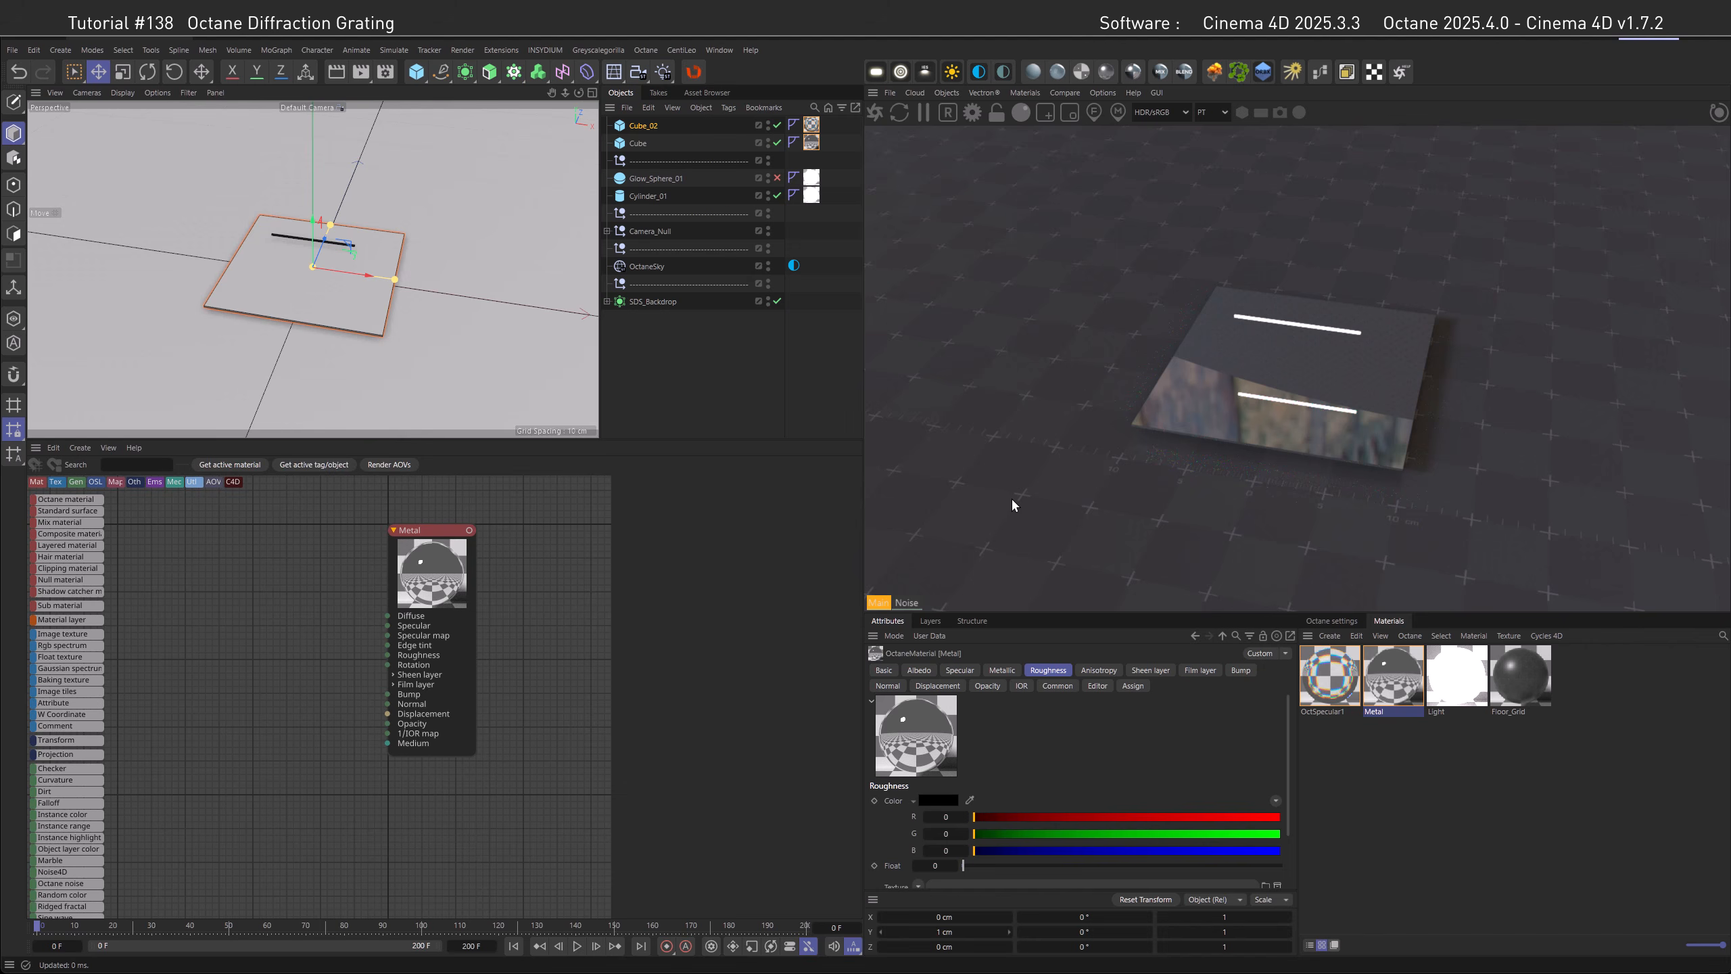
pyautogui.moveTo(66, 645); pyautogui.dragTo(280, 581)
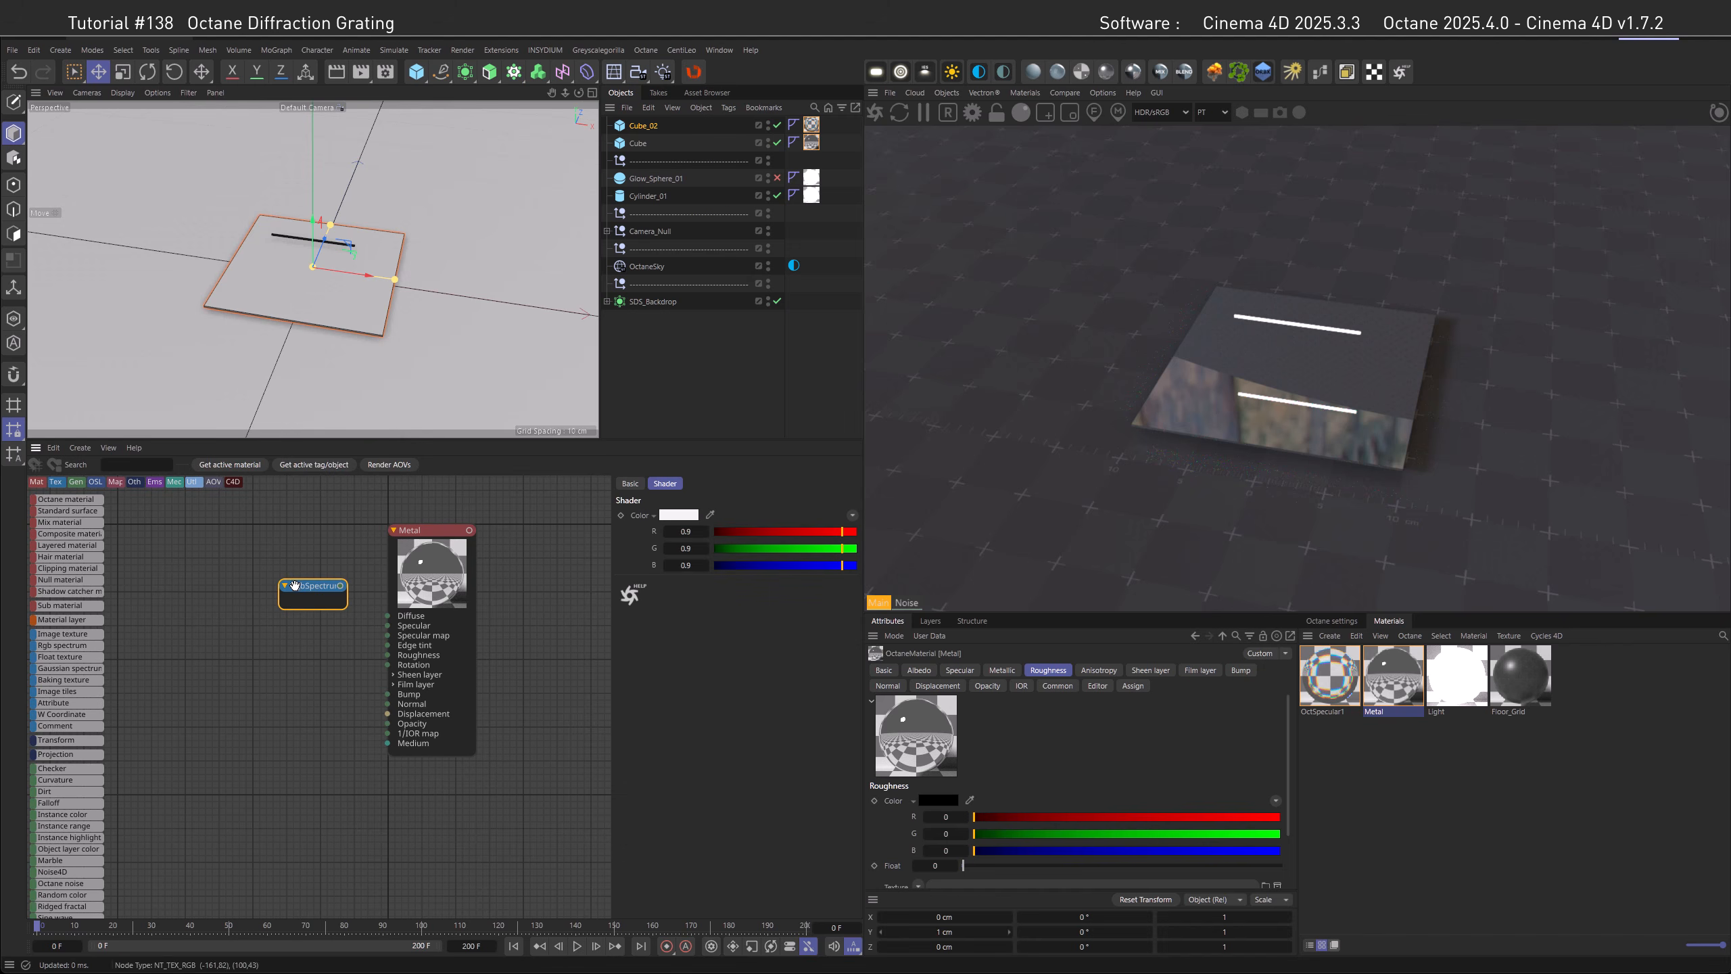
pyautogui.write('0.5')
pyautogui.press('Tab')
pyautogui.write('0.5')
pyautogui.press('Tab')
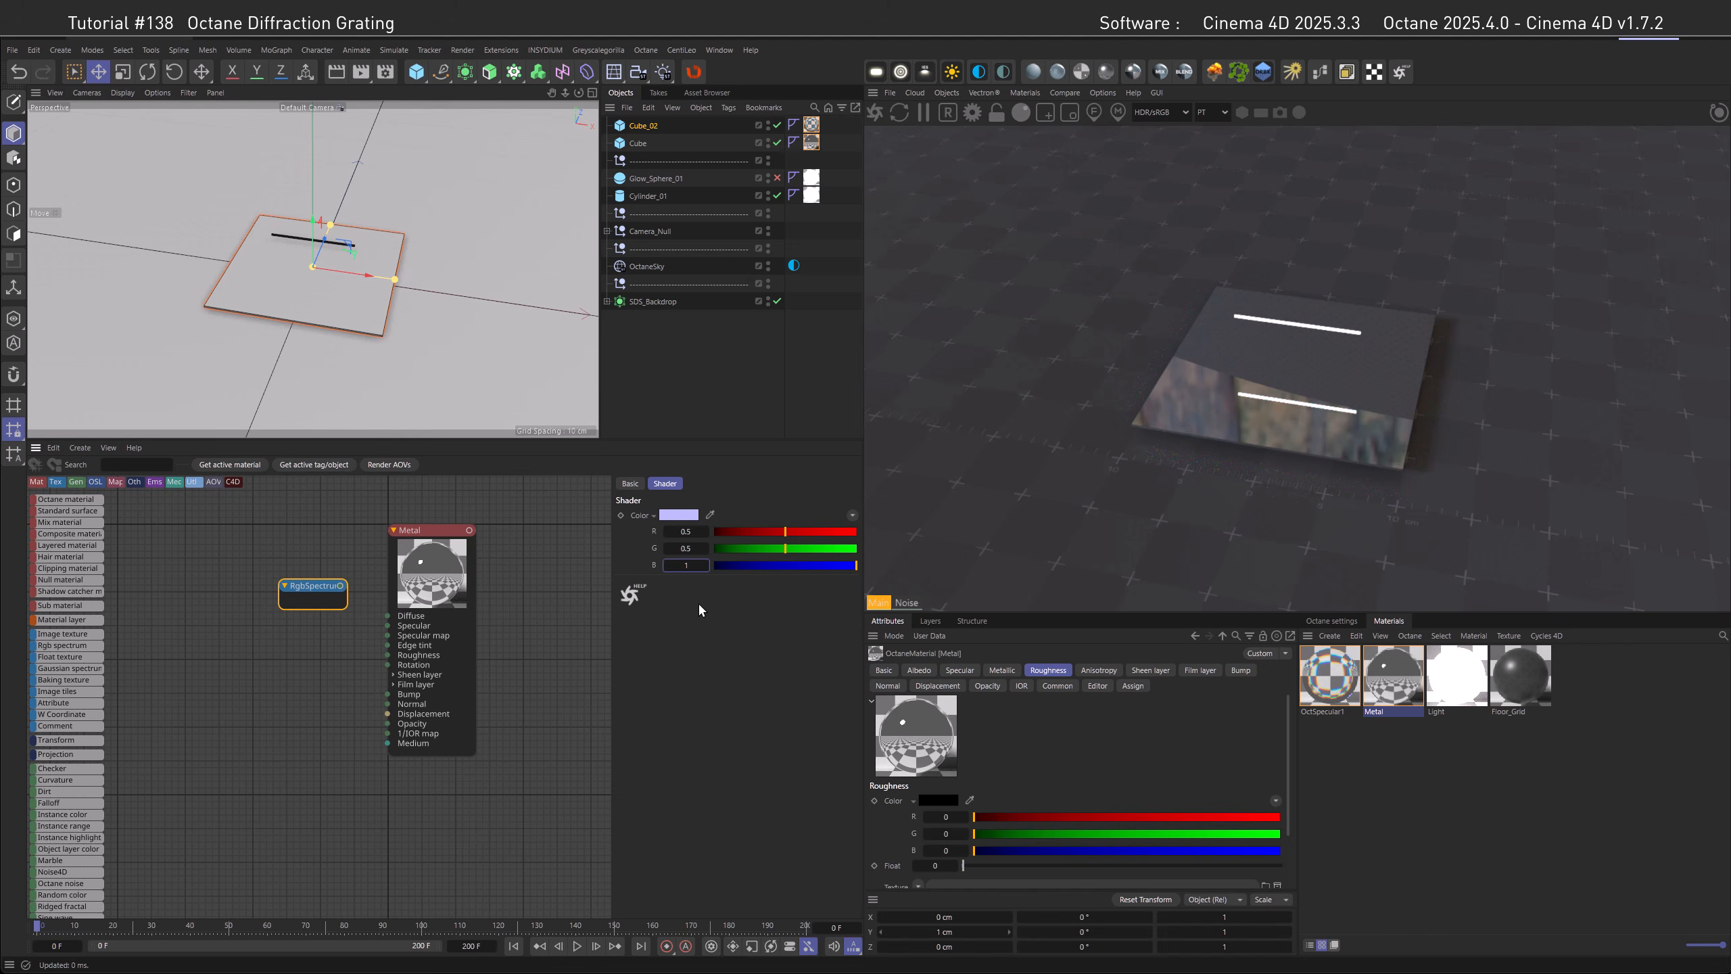
pyautogui.moveTo(340, 585); pyautogui.dragTo(388, 704)
# Shift the RGB spectrum's green value slightly below and above 0.5, ending at about 0.505.
pyautogui.moveTo(785, 550); pyautogui.dragTo(782, 551)
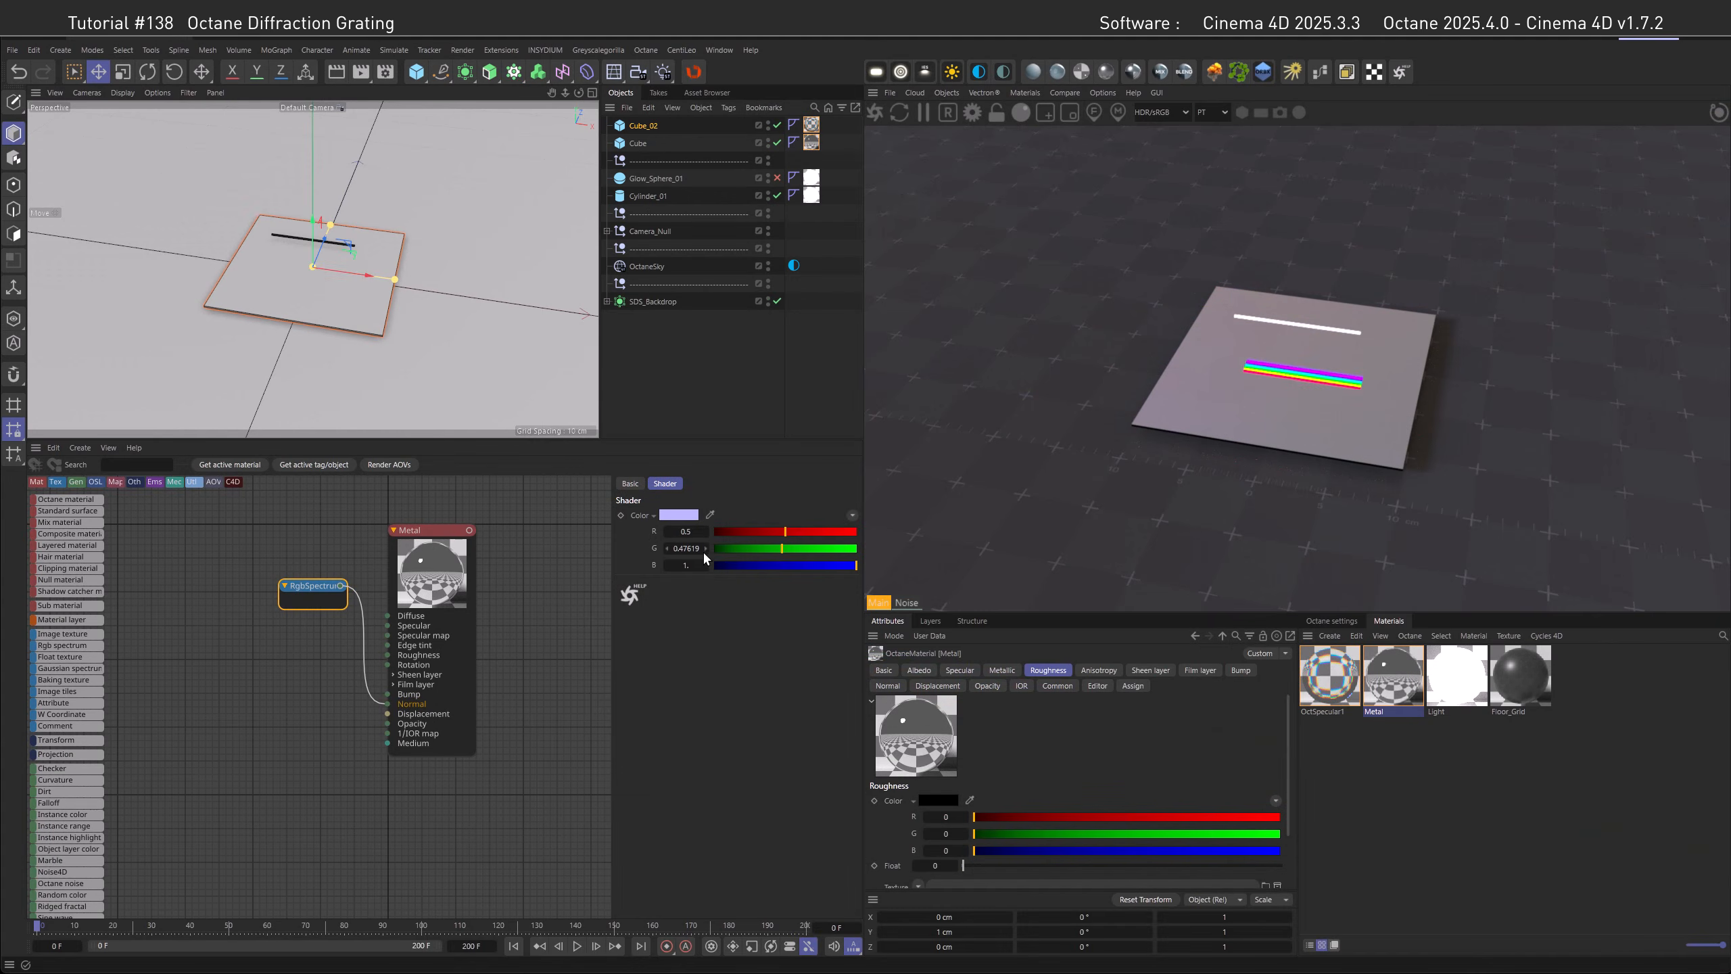
pyautogui.click(784, 551)
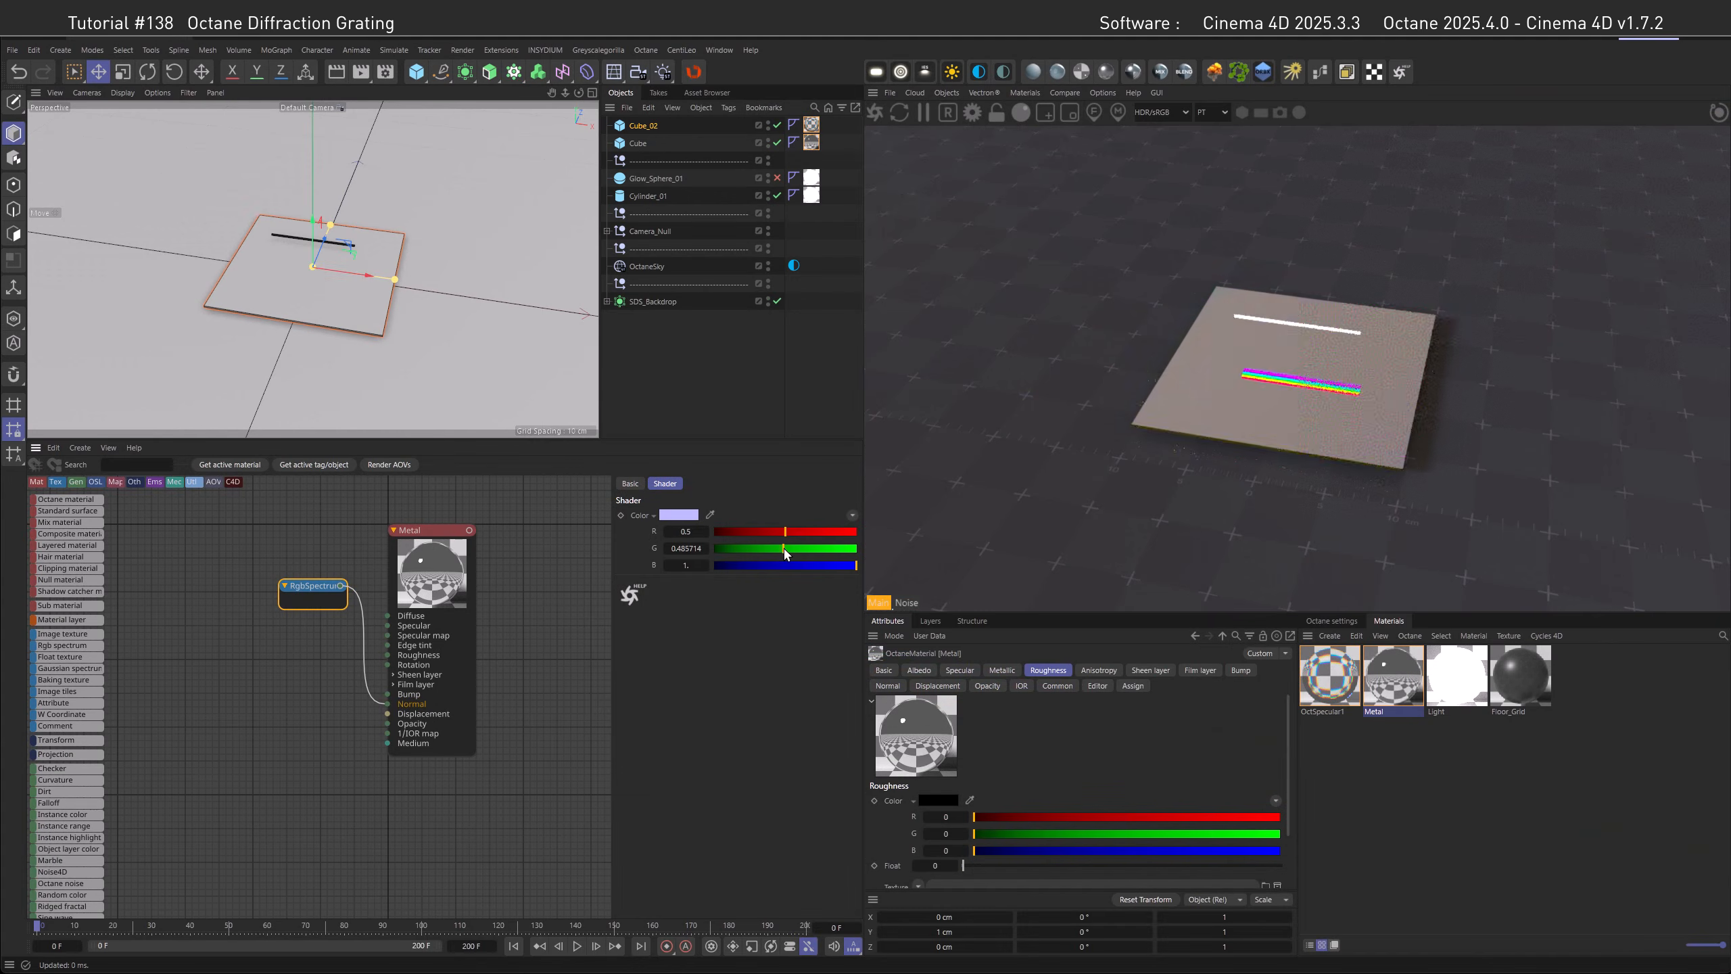
pyautogui.click(787, 552)
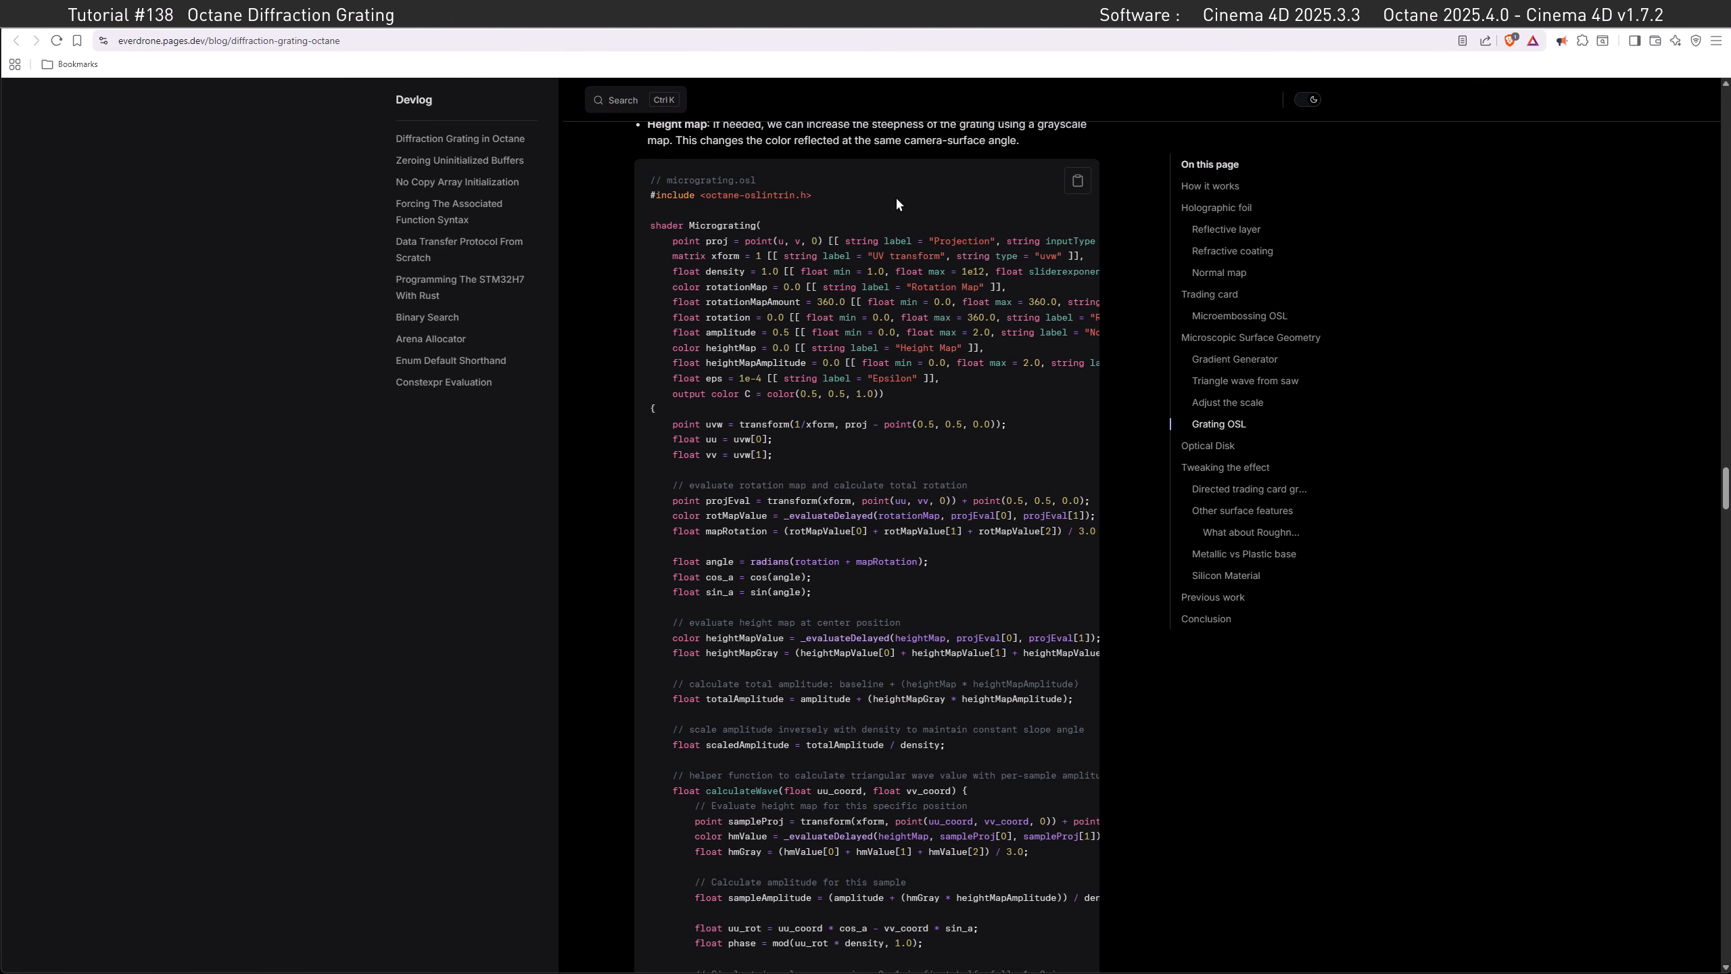
# Copy the Micrograting code from the blog page into a new OSL texture node in Cinema 4D and connect it to Metal's Normal input.
pyautogui.click(1077, 181)
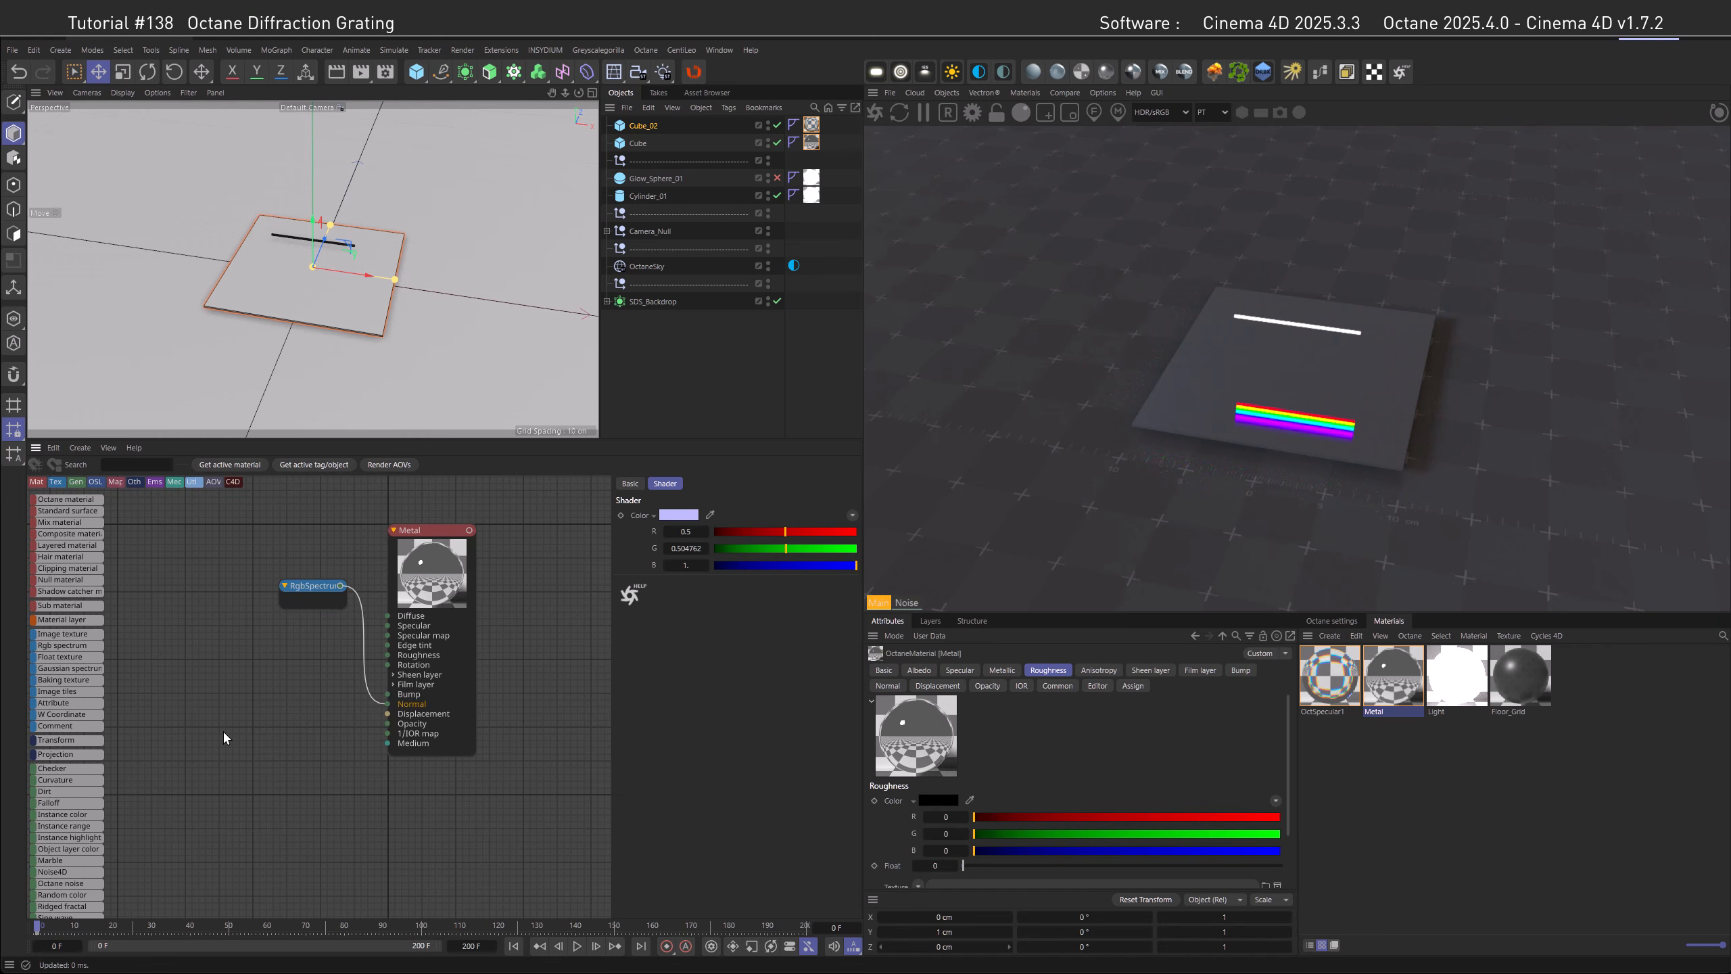
pyautogui.doubleClick(229, 739)
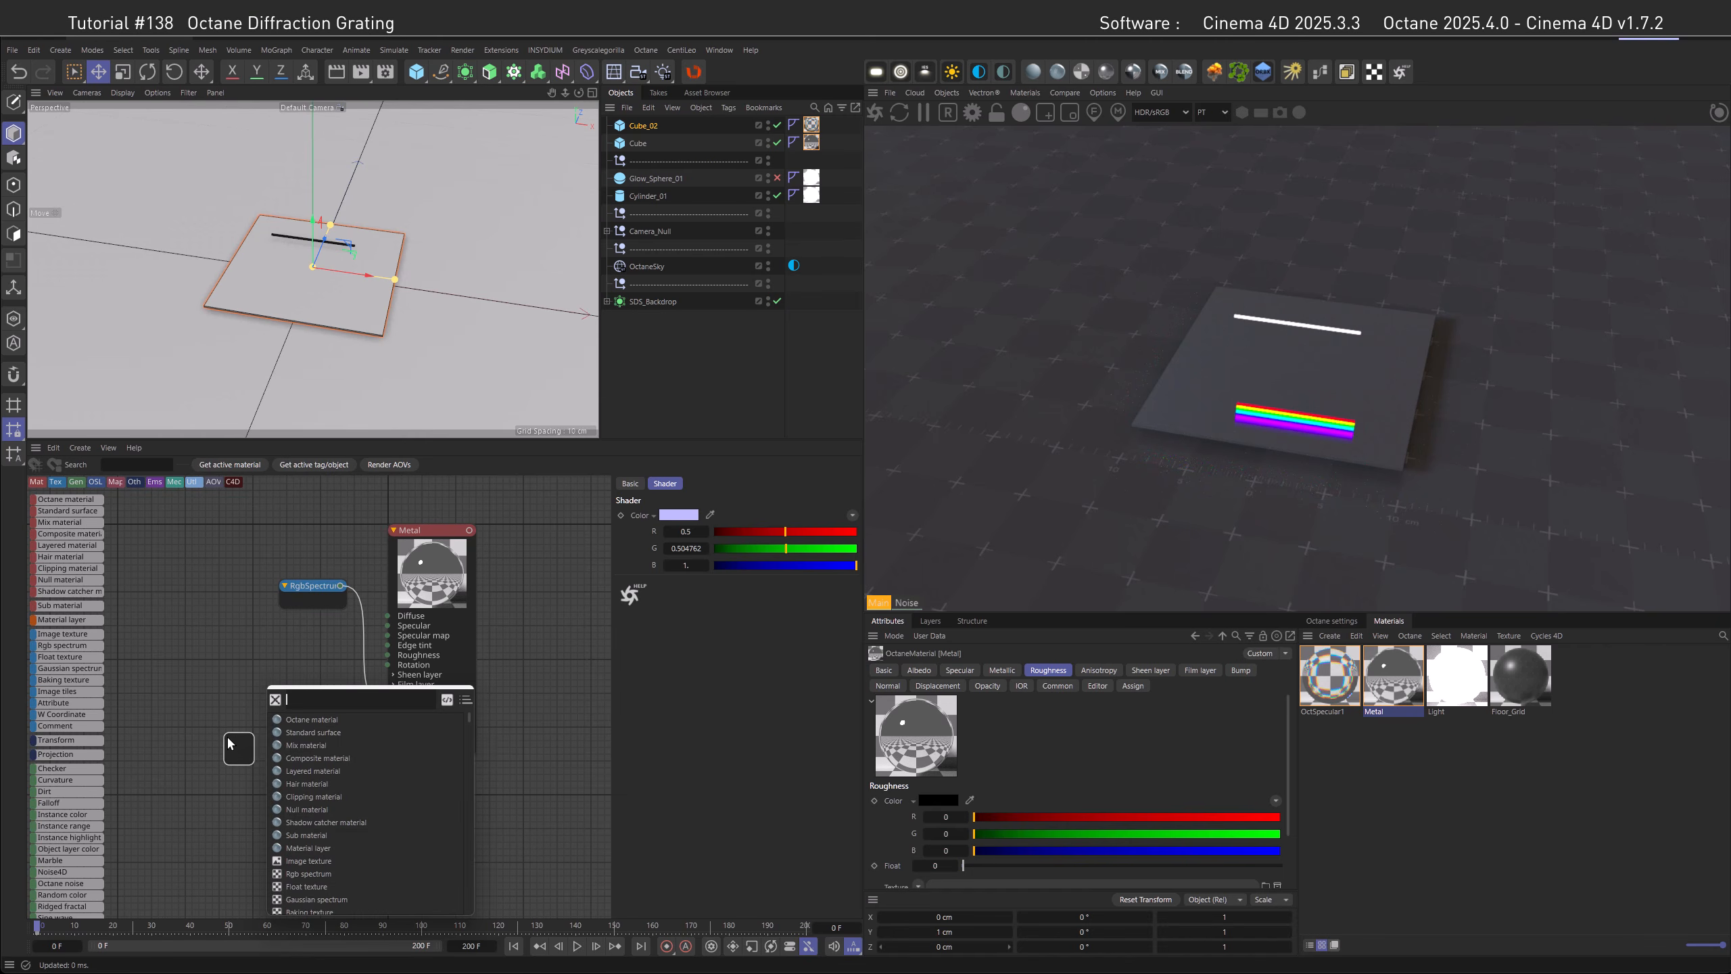
pyautogui.write('OSL')
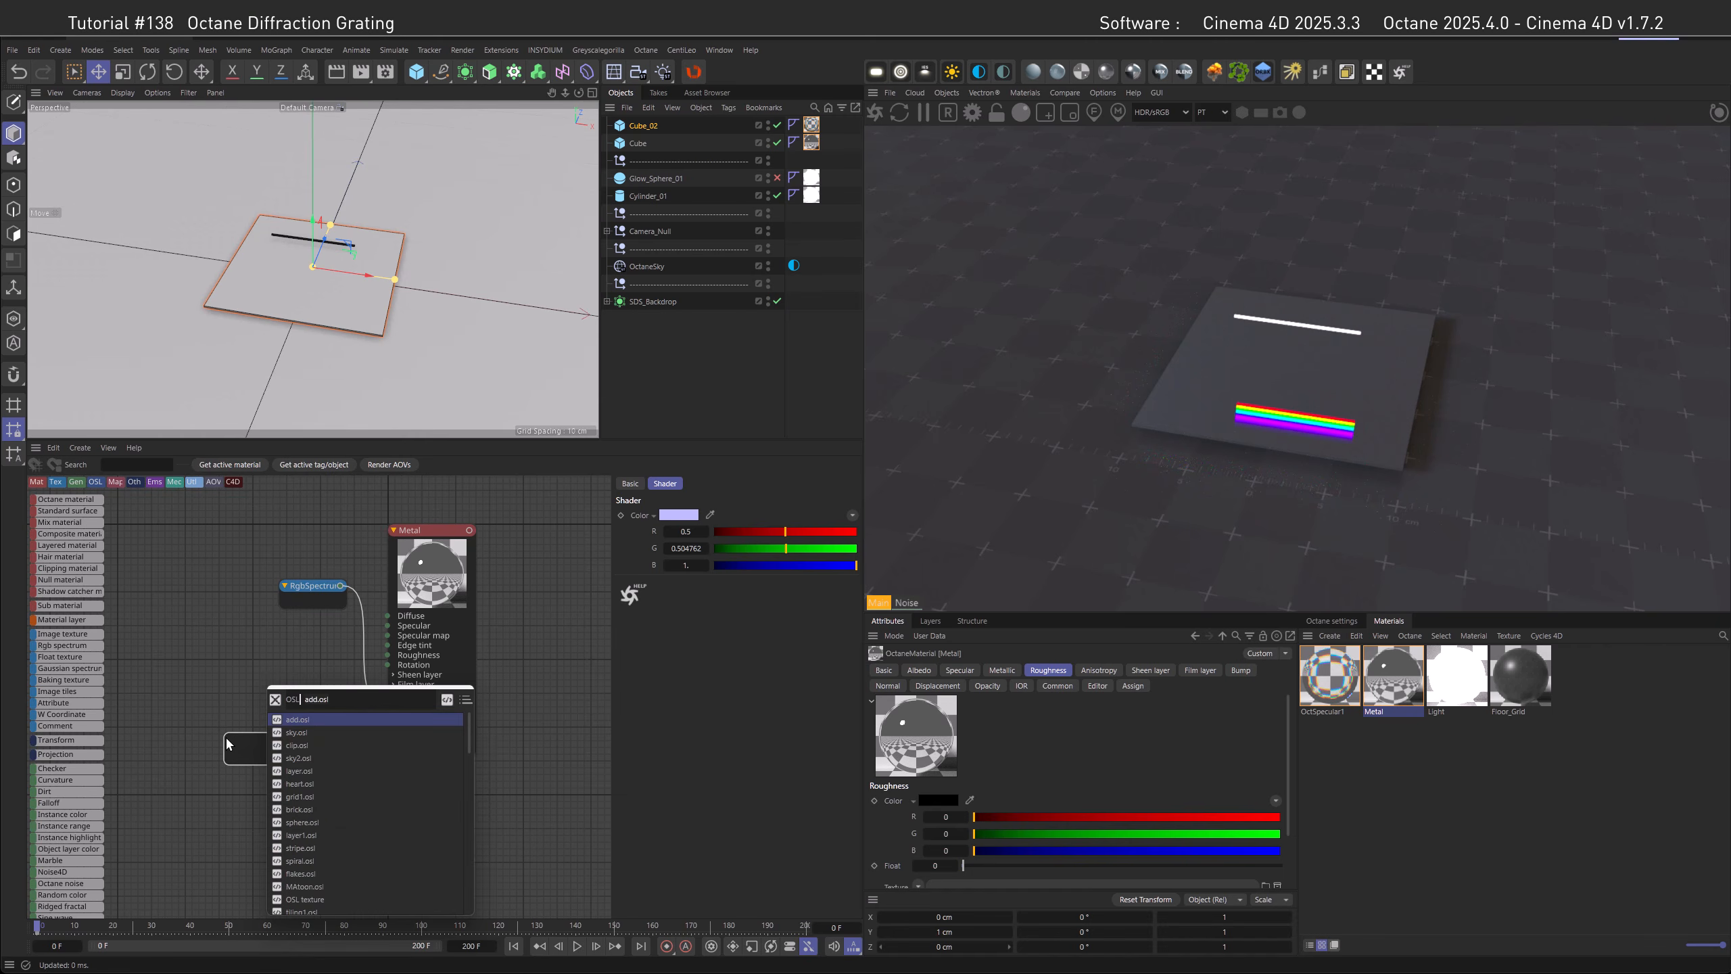
pyautogui.click(297, 720)
pyautogui.hotkey('ctrl', 'a')
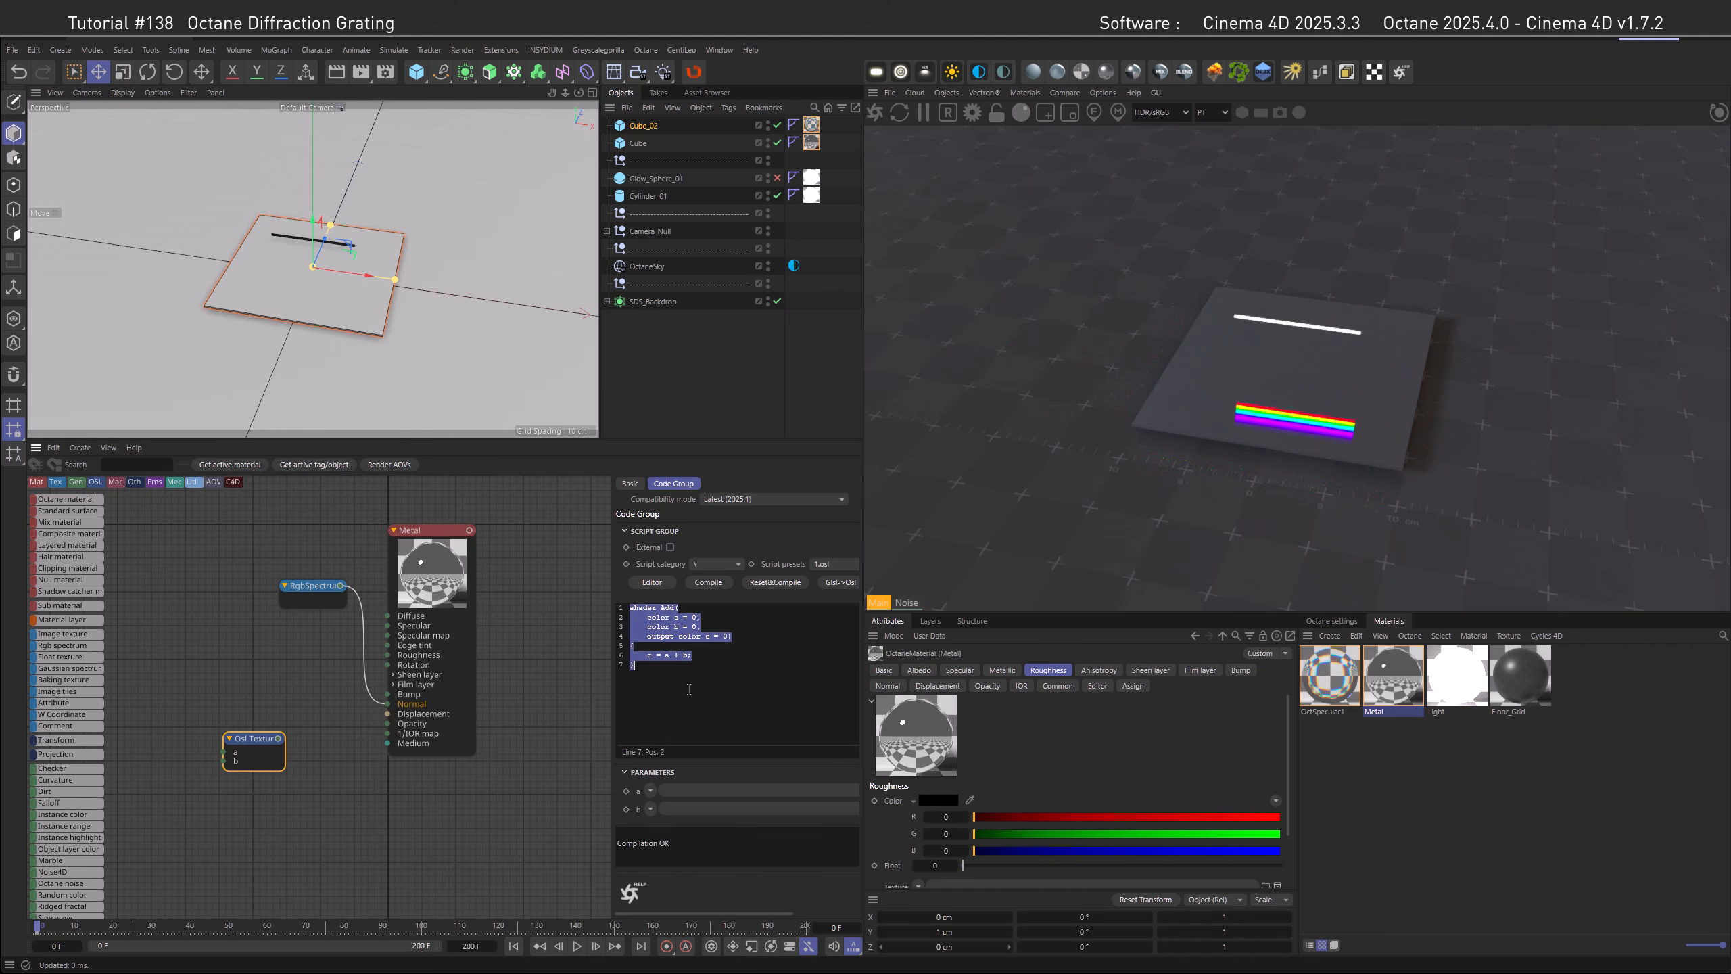
pyautogui.hotkey('ctrl', 'v')
pyautogui.moveTo(278, 738); pyautogui.dragTo(387, 706)
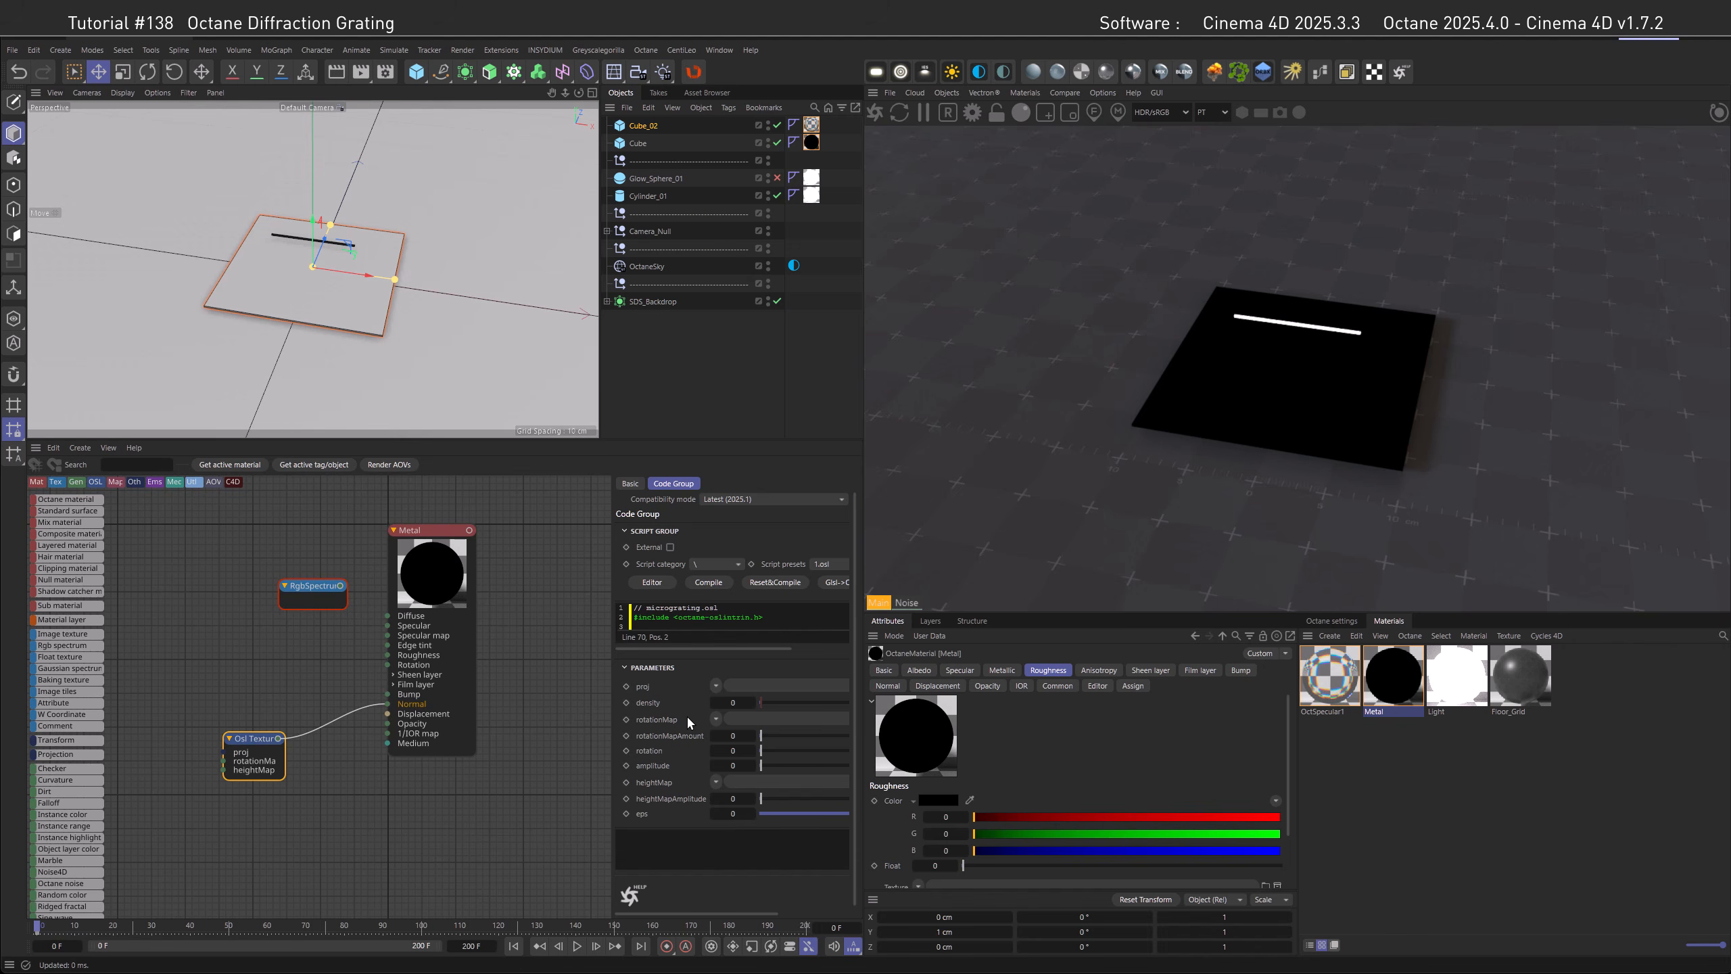
pyautogui.hotkey('ctrl', 'z')
# Set the OSL texture's density to 50, amplitude to 0.01, heightMapAmplitude to 1 and eps to 0.0001.
pyautogui.click(733, 702)
pyautogui.write('50')
pyautogui.press('Return')
pyautogui.click(739, 765)
pyautogui.write('0,01')
pyautogui.press('Return')
pyautogui.click(724, 803)
pyautogui.write('1')
pyautogui.press('Return')
pyautogui.click(733, 814)
pyautogui.write('0.0001')
pyautogui.press('Return')
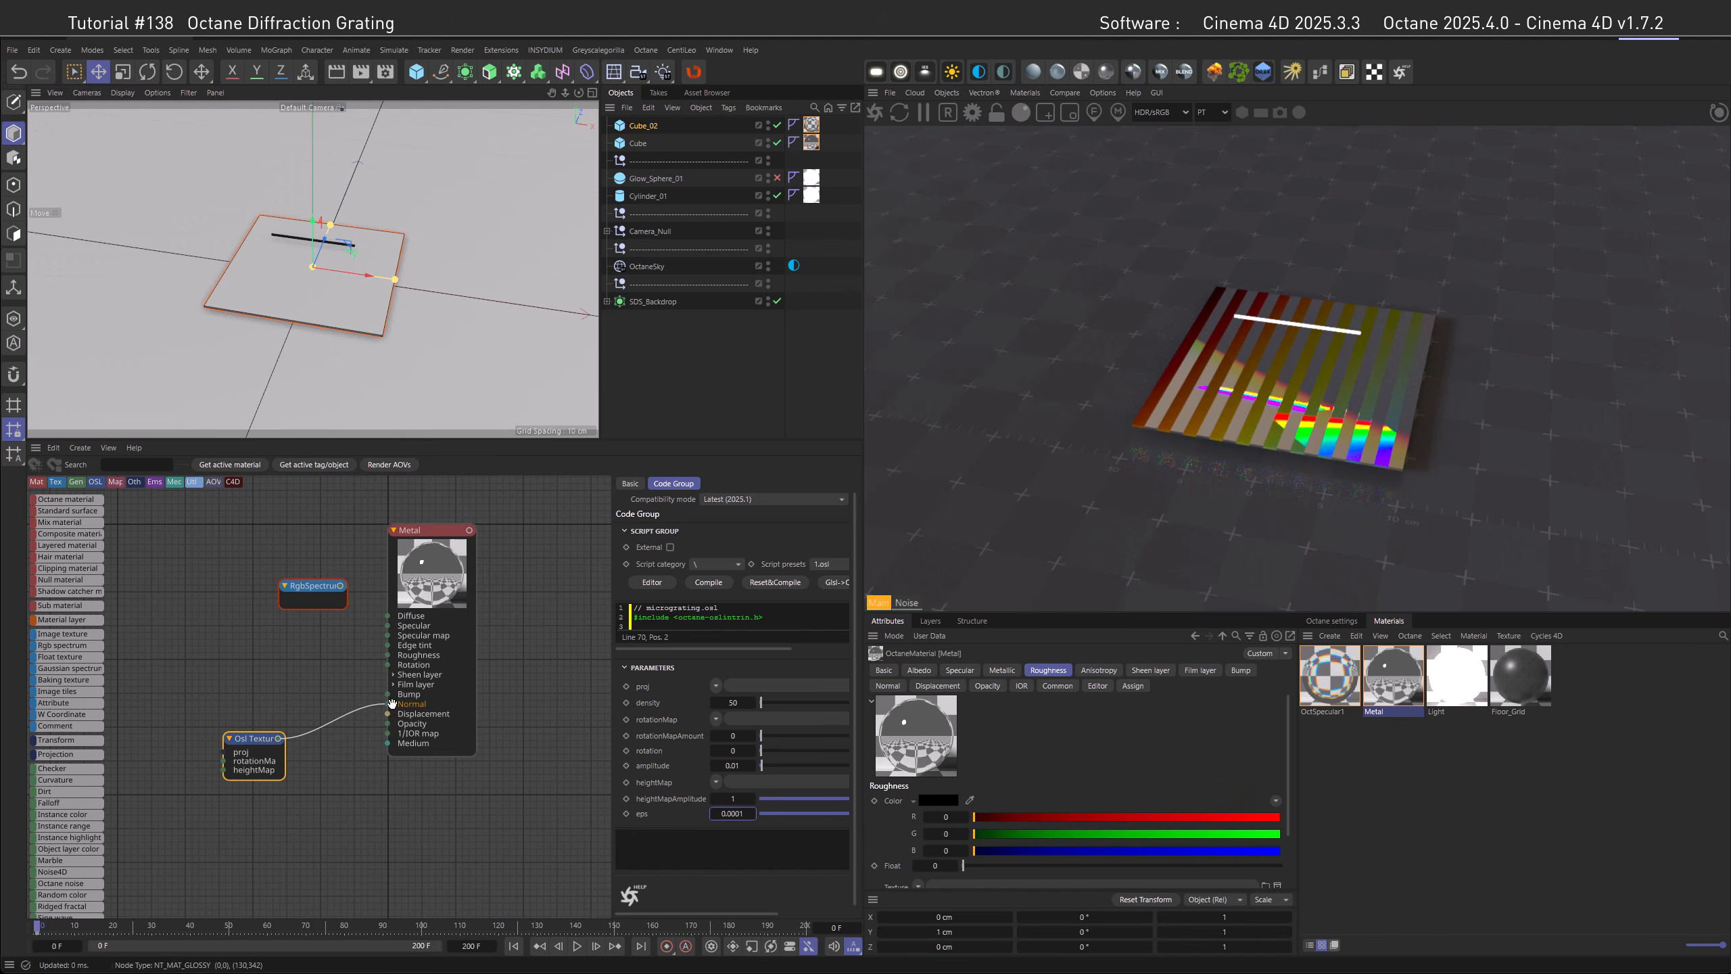
# Feed a Texture Projection node into the OSL texture's proj input and set the grating rotation to 90.
pyautogui.moveTo(61, 754); pyautogui.dragTo(175, 755)
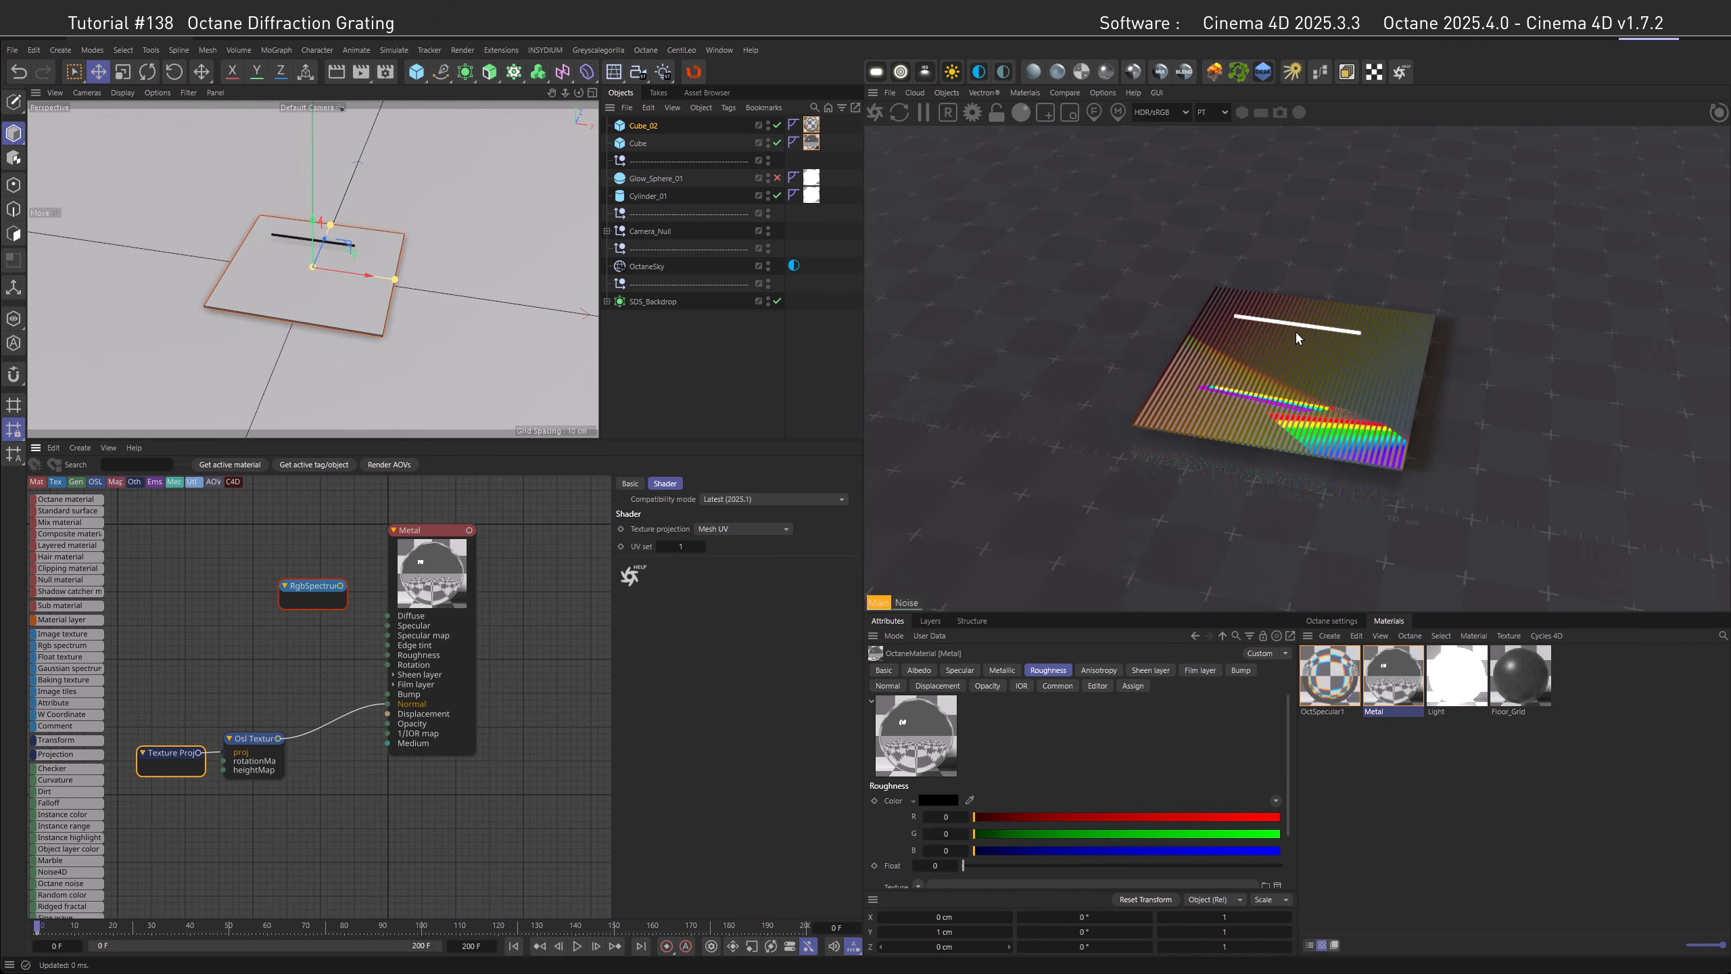
pyautogui.click(253, 739)
pyautogui.click(743, 794)
pyautogui.write('90')
pyautogui.press('Return')
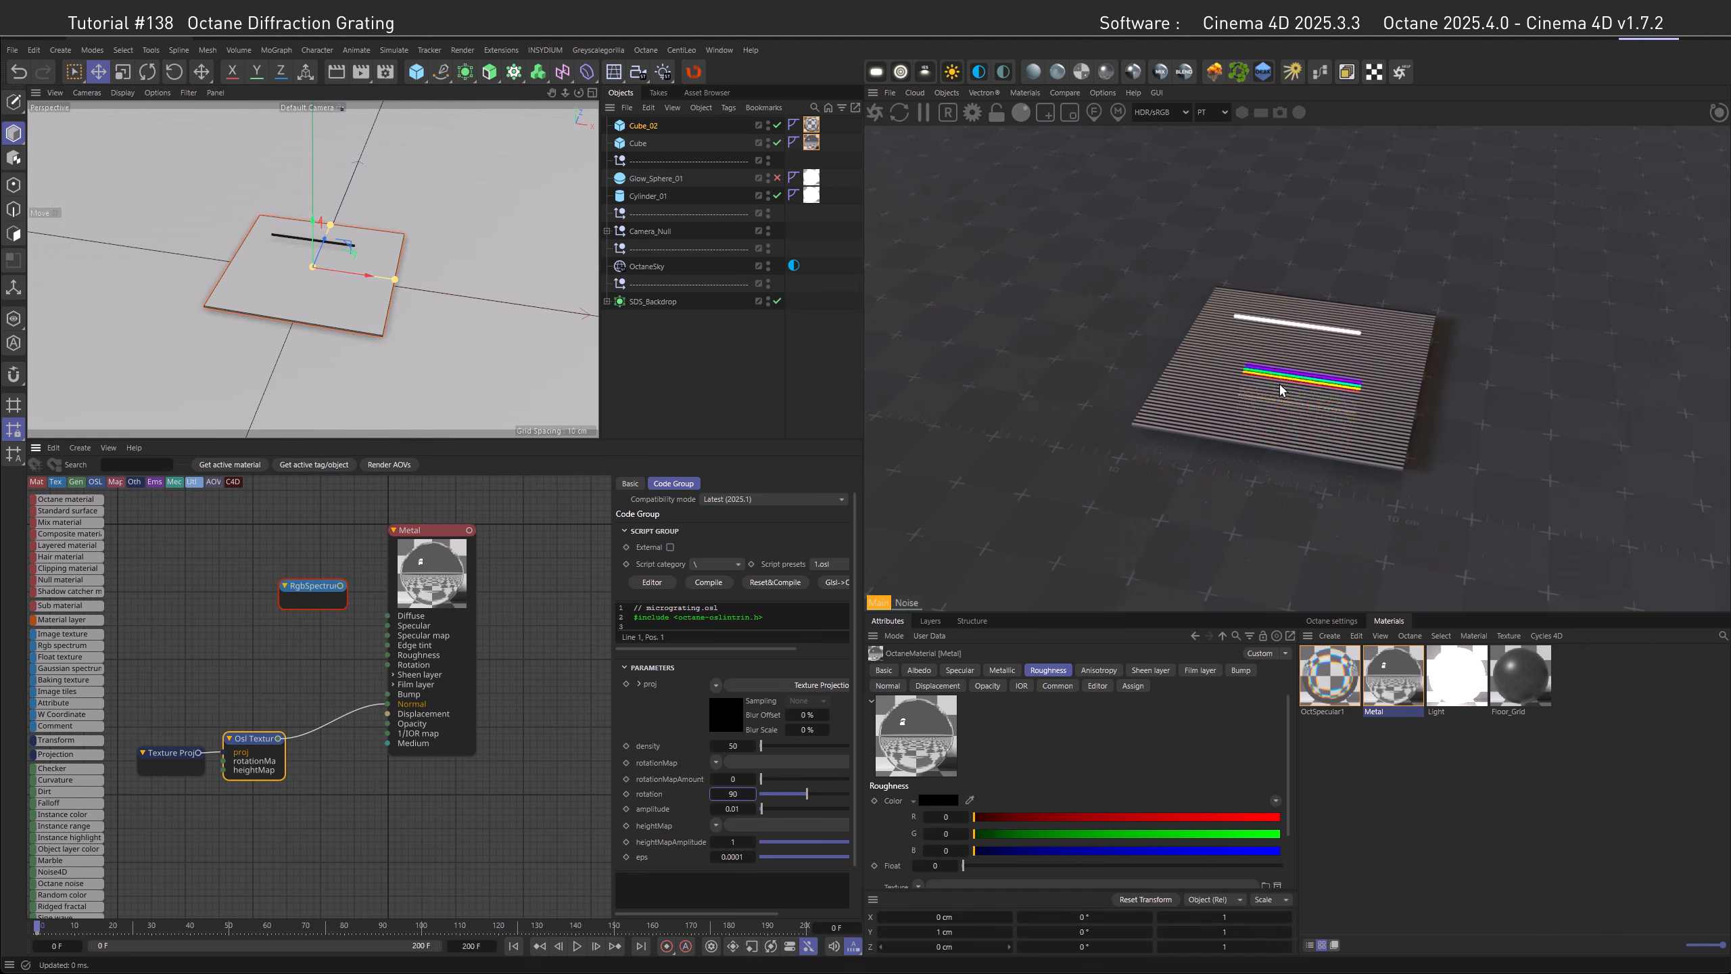
pyautogui.keyDown('alt'); pyautogui.moveTo(277, 281); pyautogui.dragTo(431, 424); pyautogui.keyUp('alt')
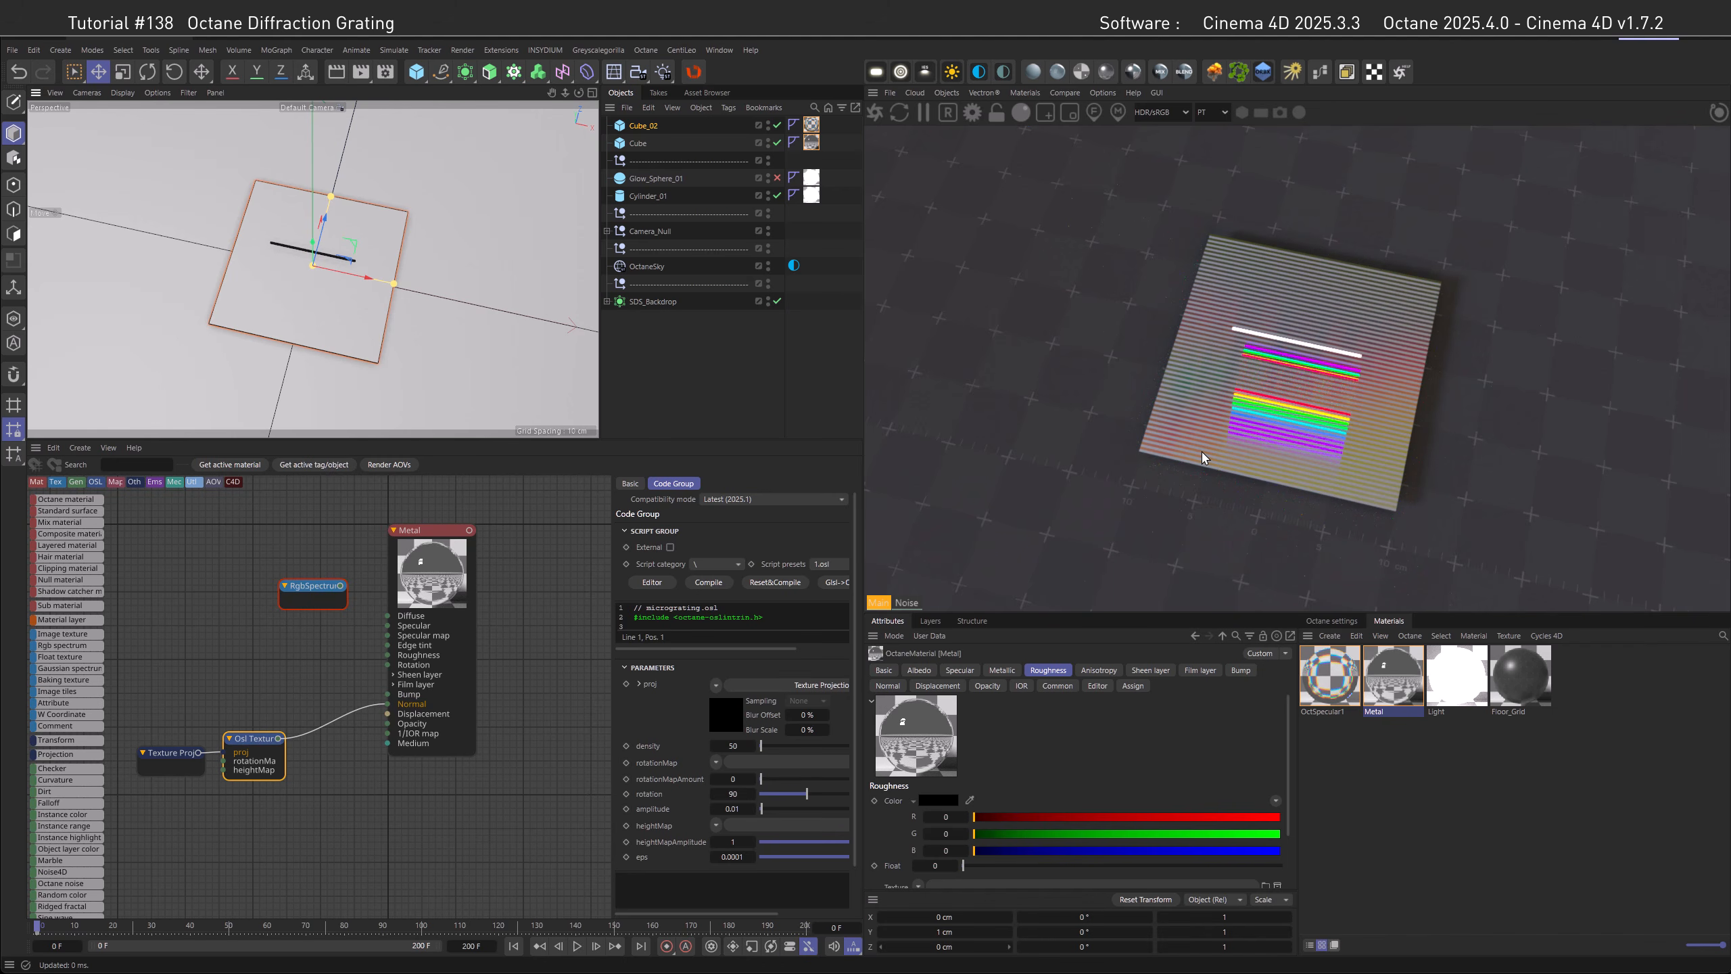
# Look through the scene's Camera in the viewport and set the OSL texture's density to 500.
pyautogui.click(300, 108)
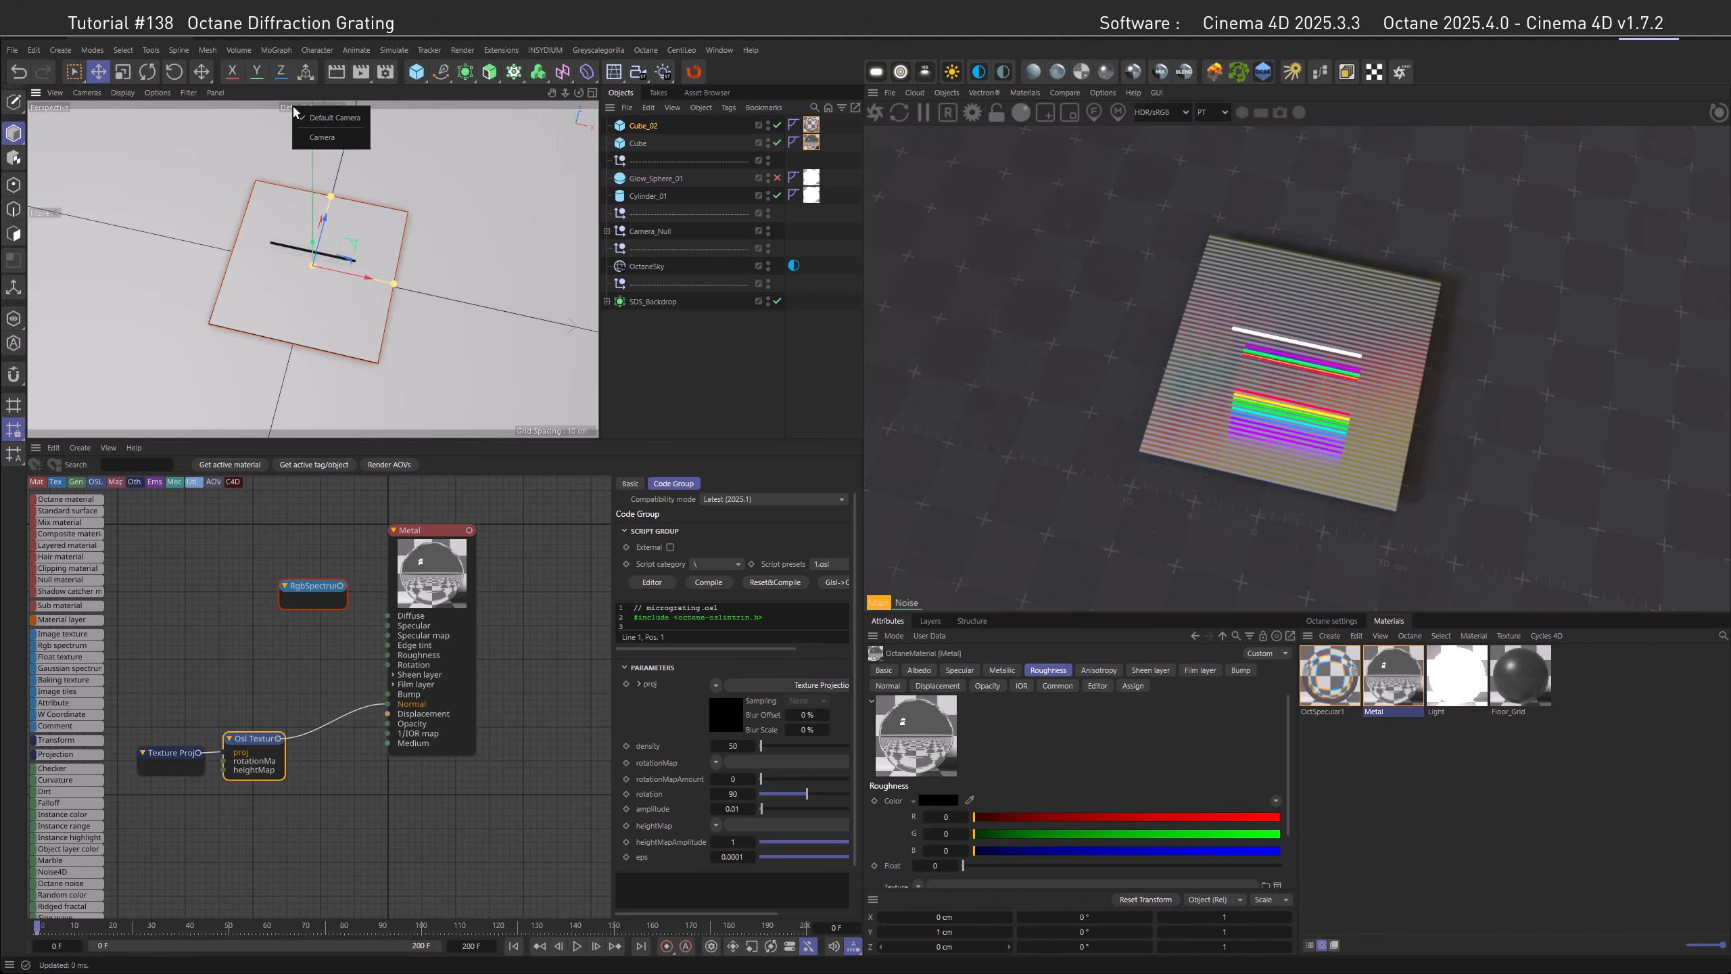
pyautogui.click(321, 138)
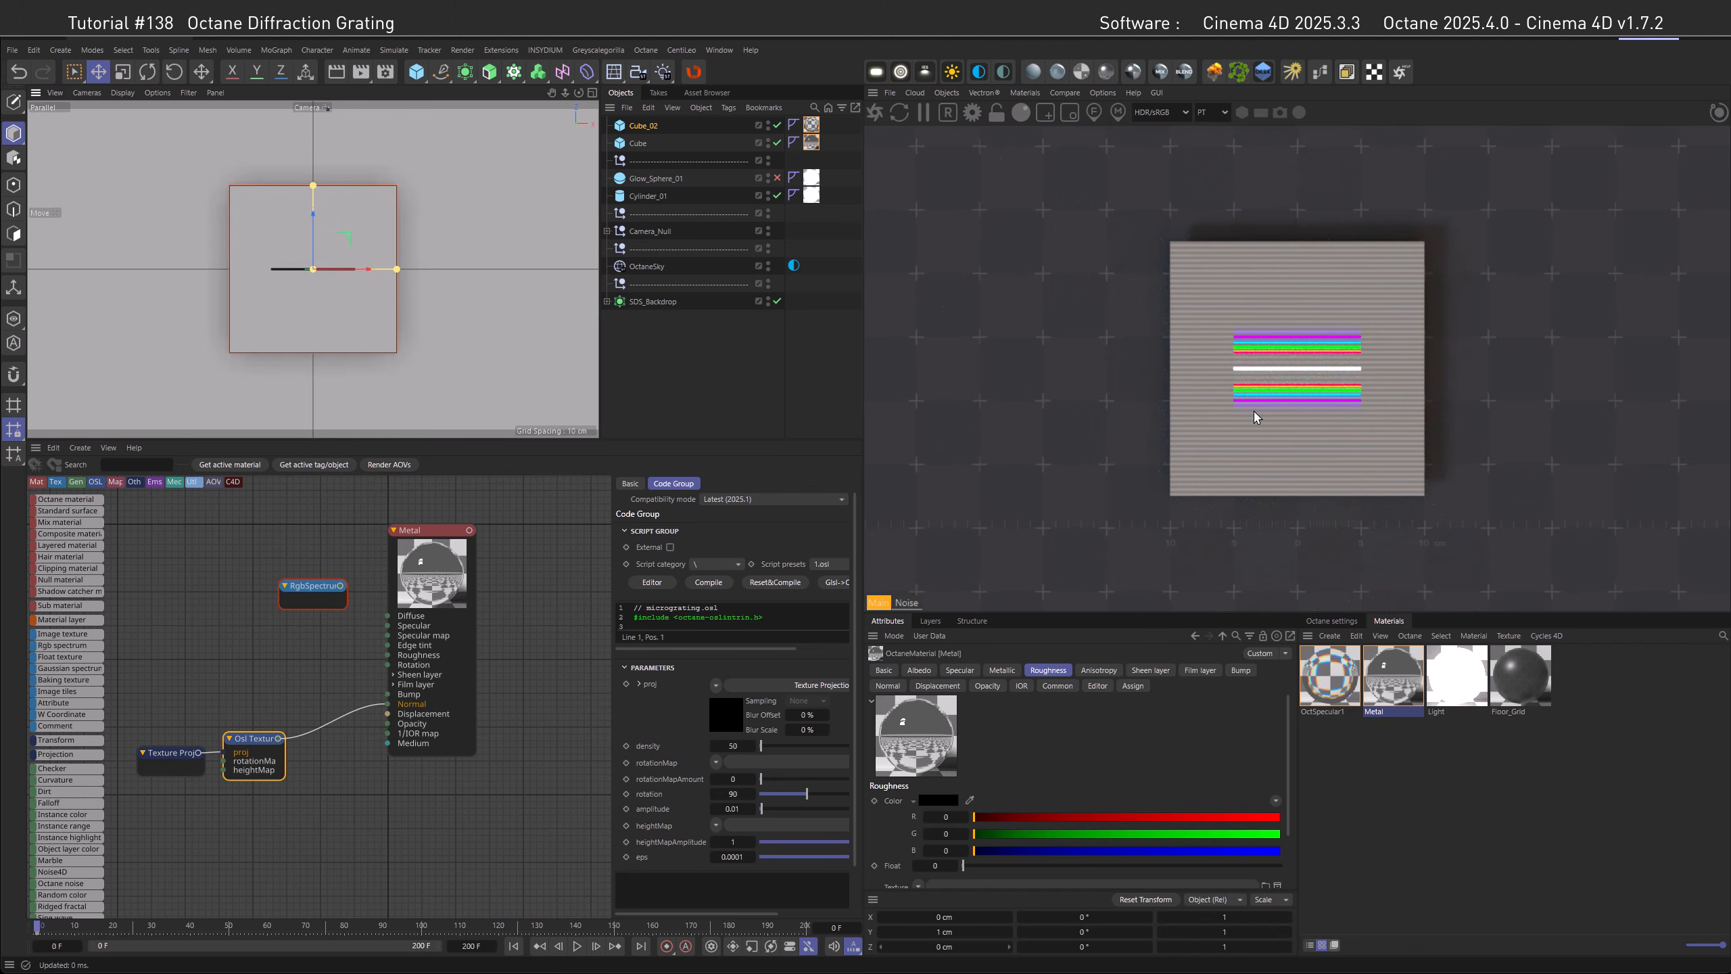
pyautogui.press('0')
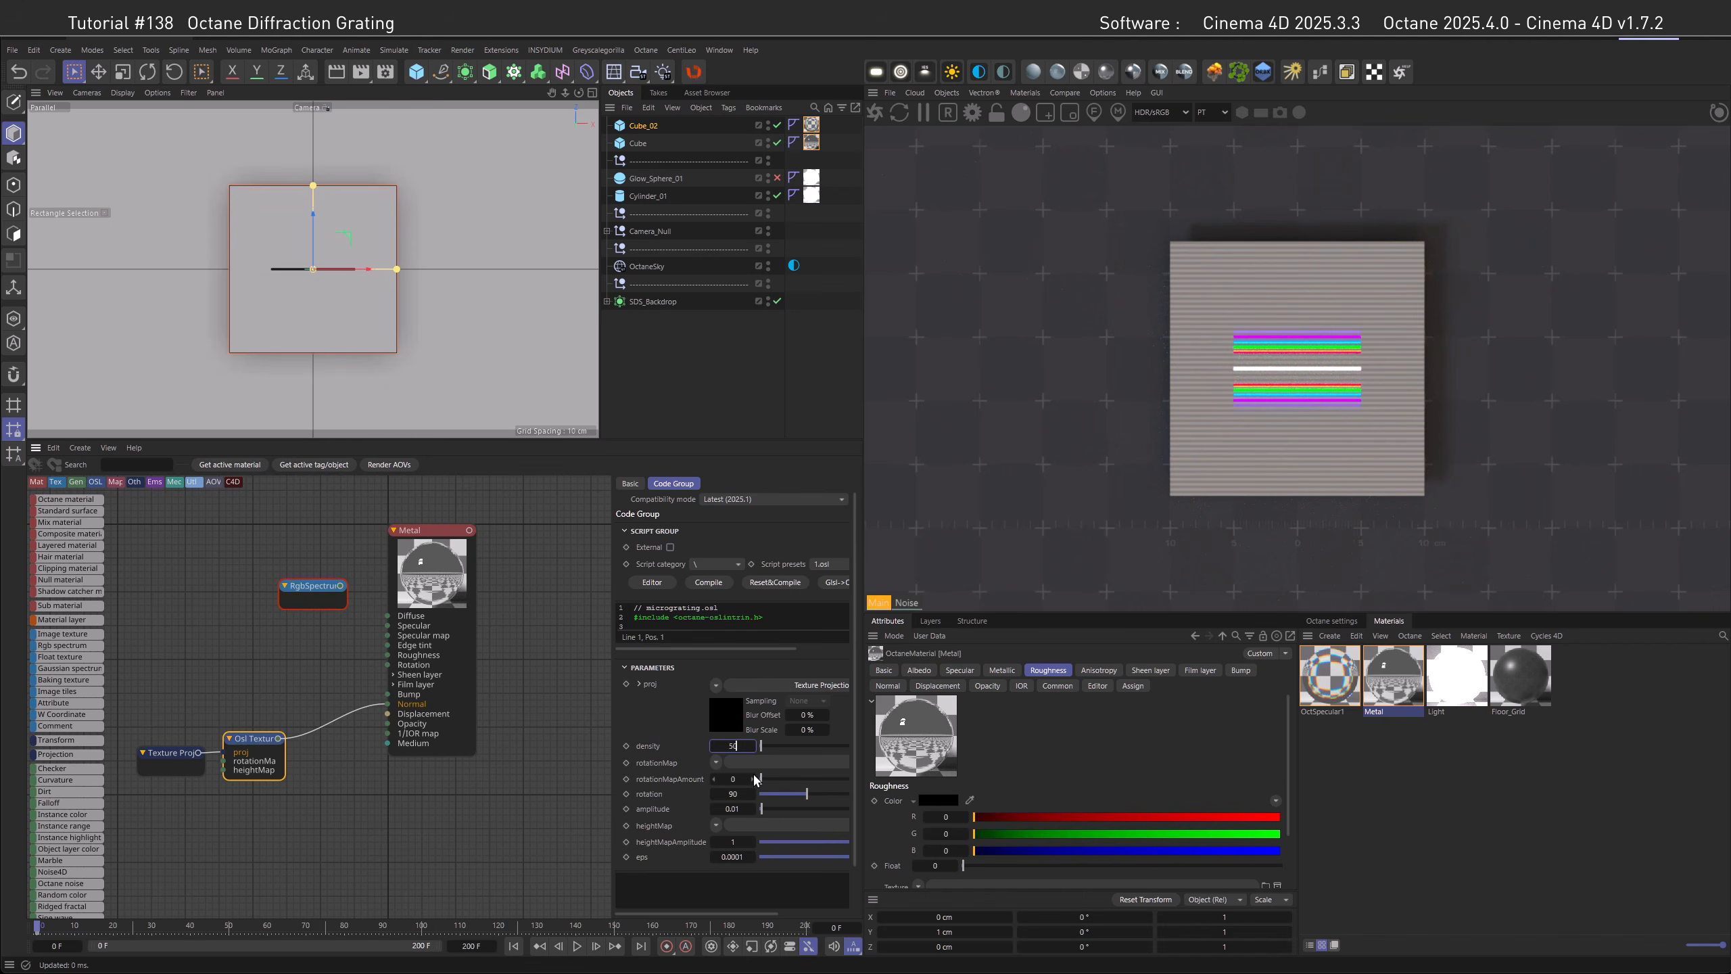
pyautogui.write('0')
pyautogui.press('Return')
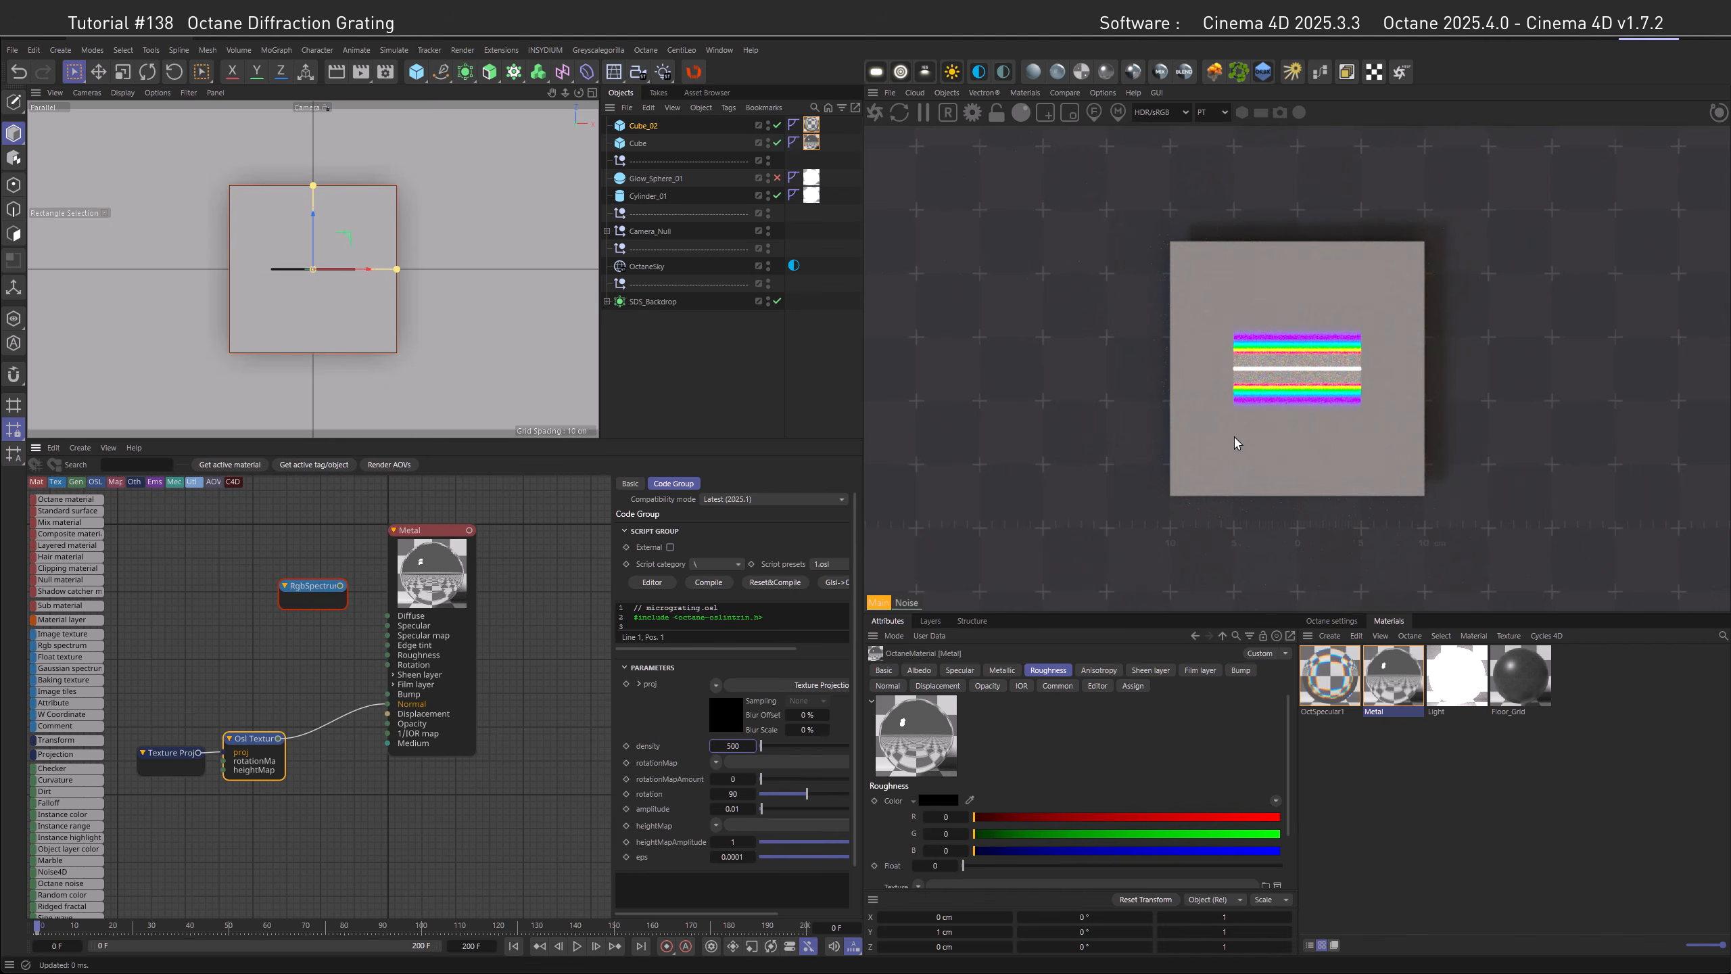
# Return the viewport to the default camera and enable ACES tone mapping in the Octane imager settings.
pyautogui.click(309, 108)
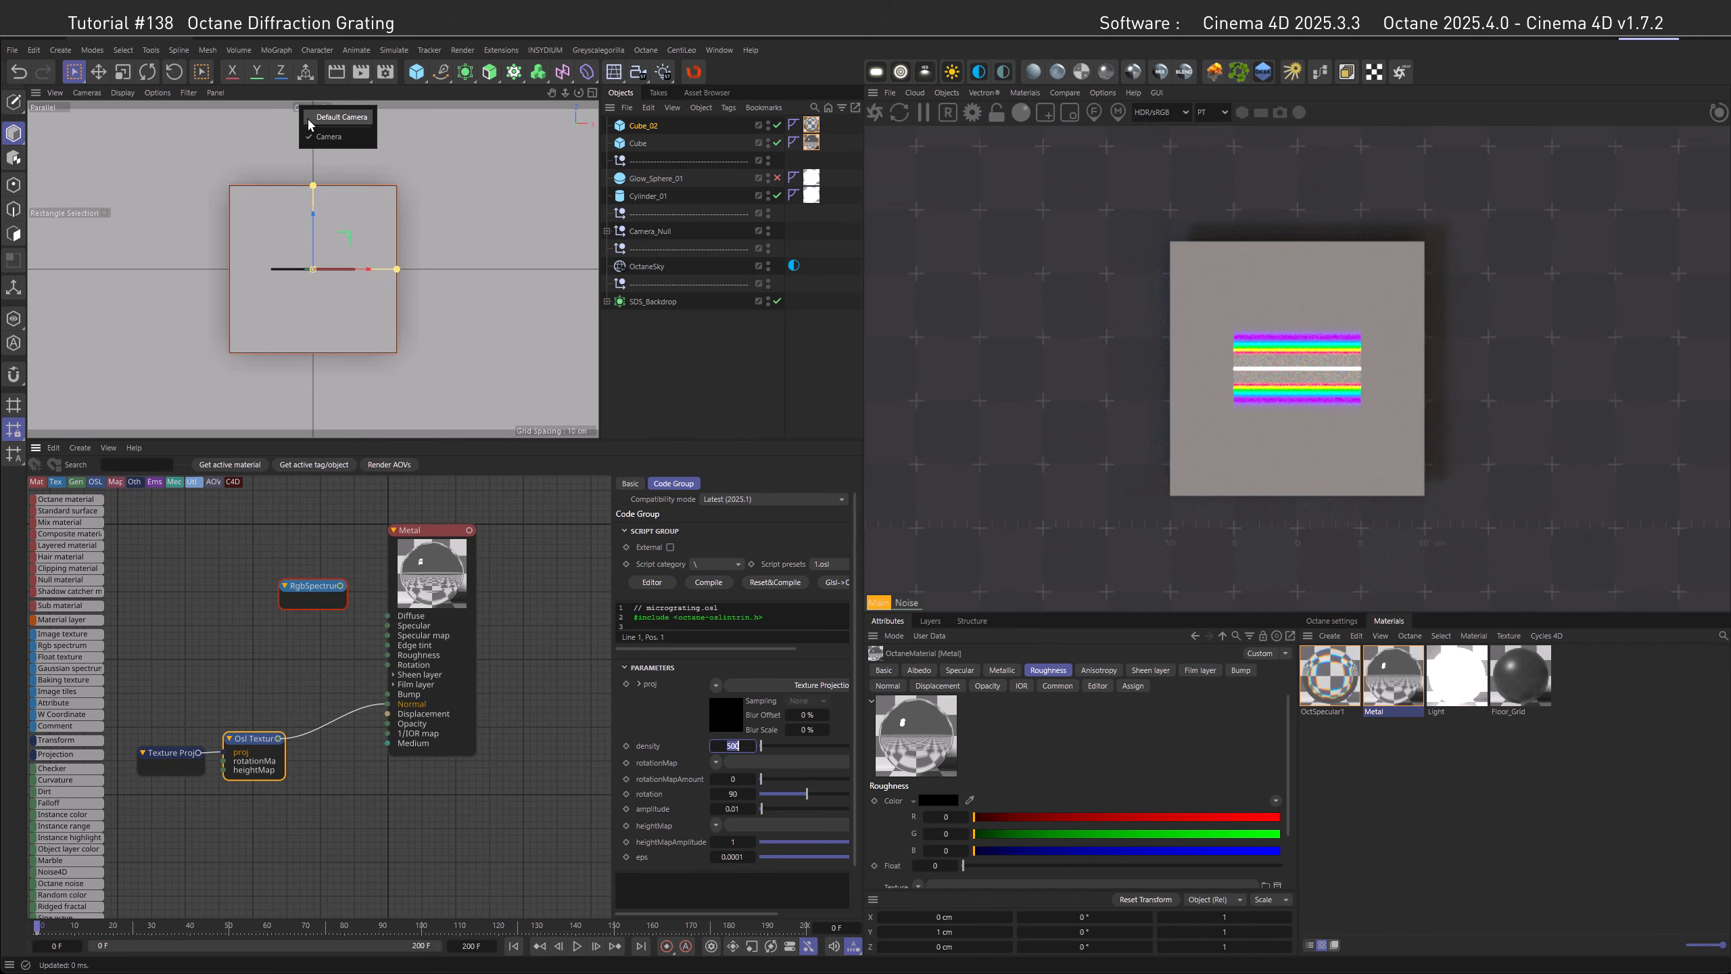
pyautogui.click(323, 123)
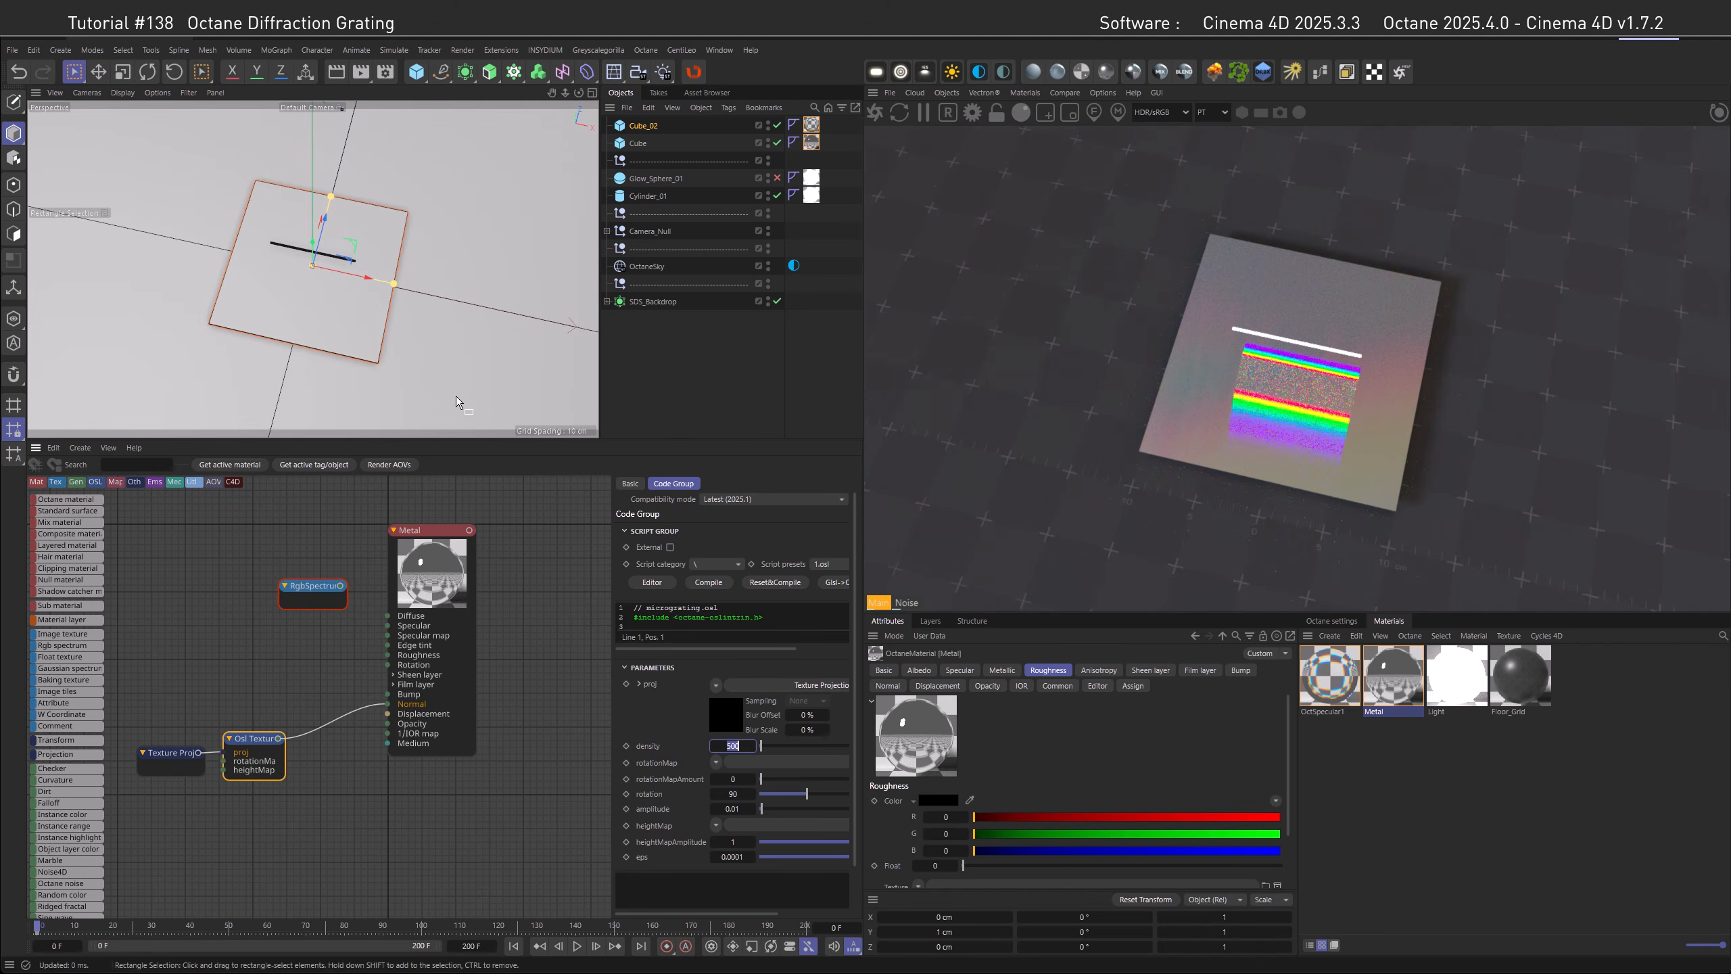
pyautogui.scroll(5, 272, 290)
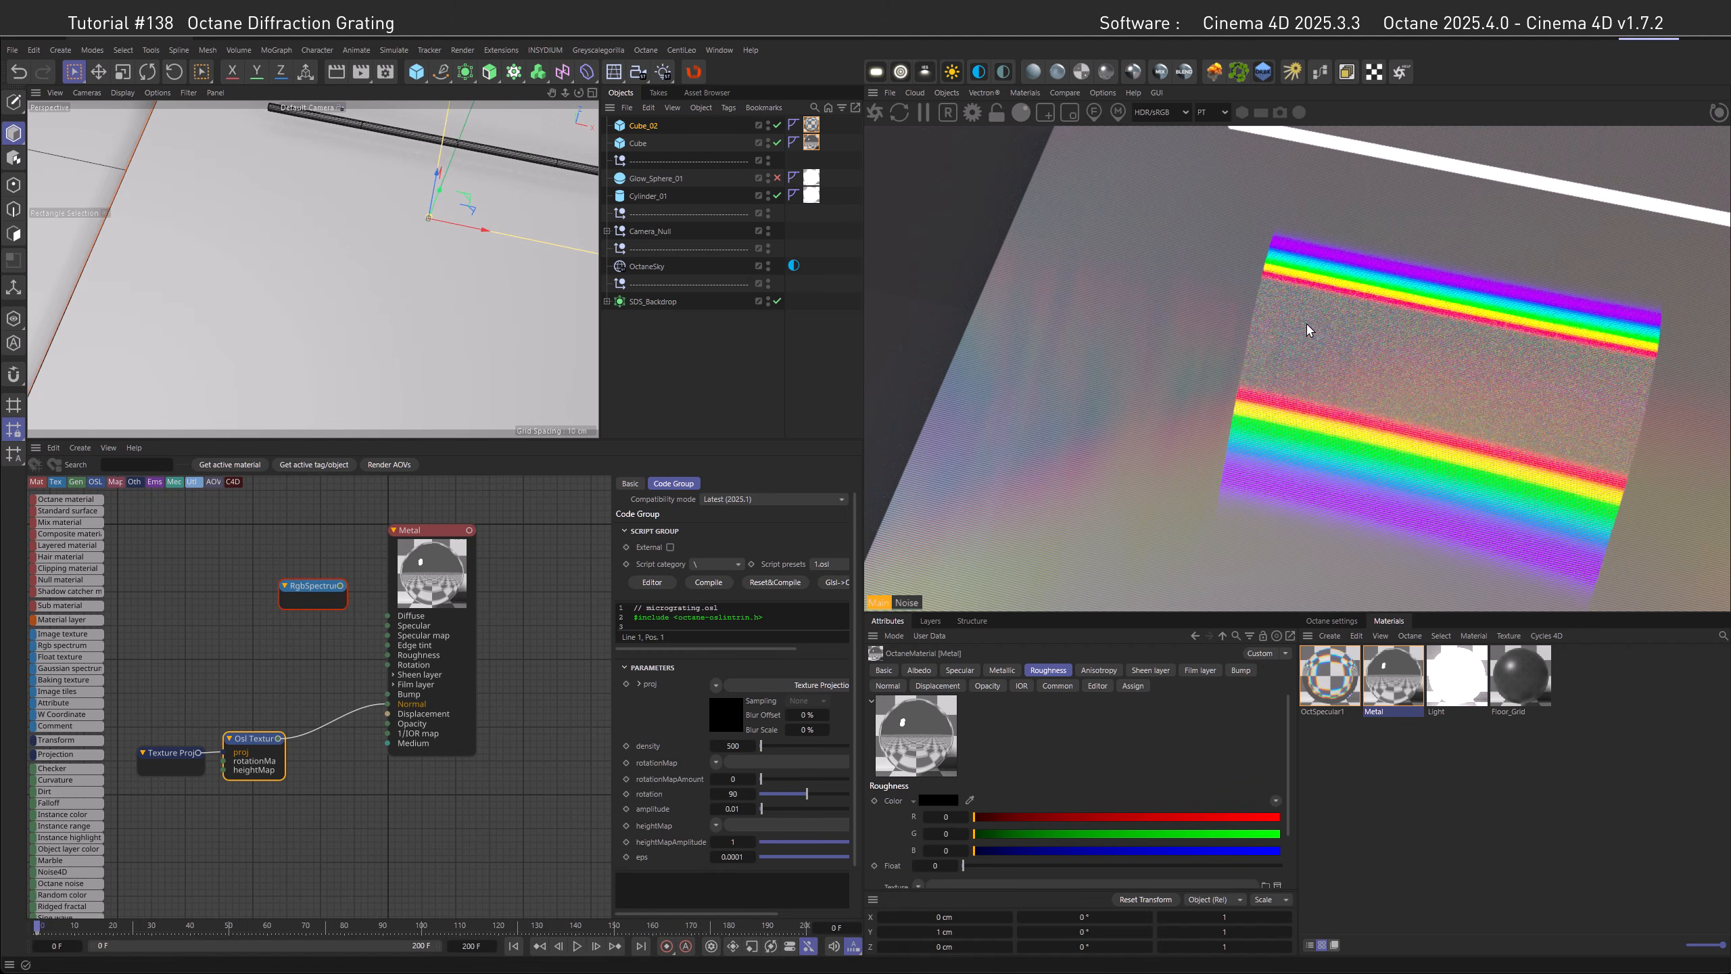
pyautogui.click(1328, 623)
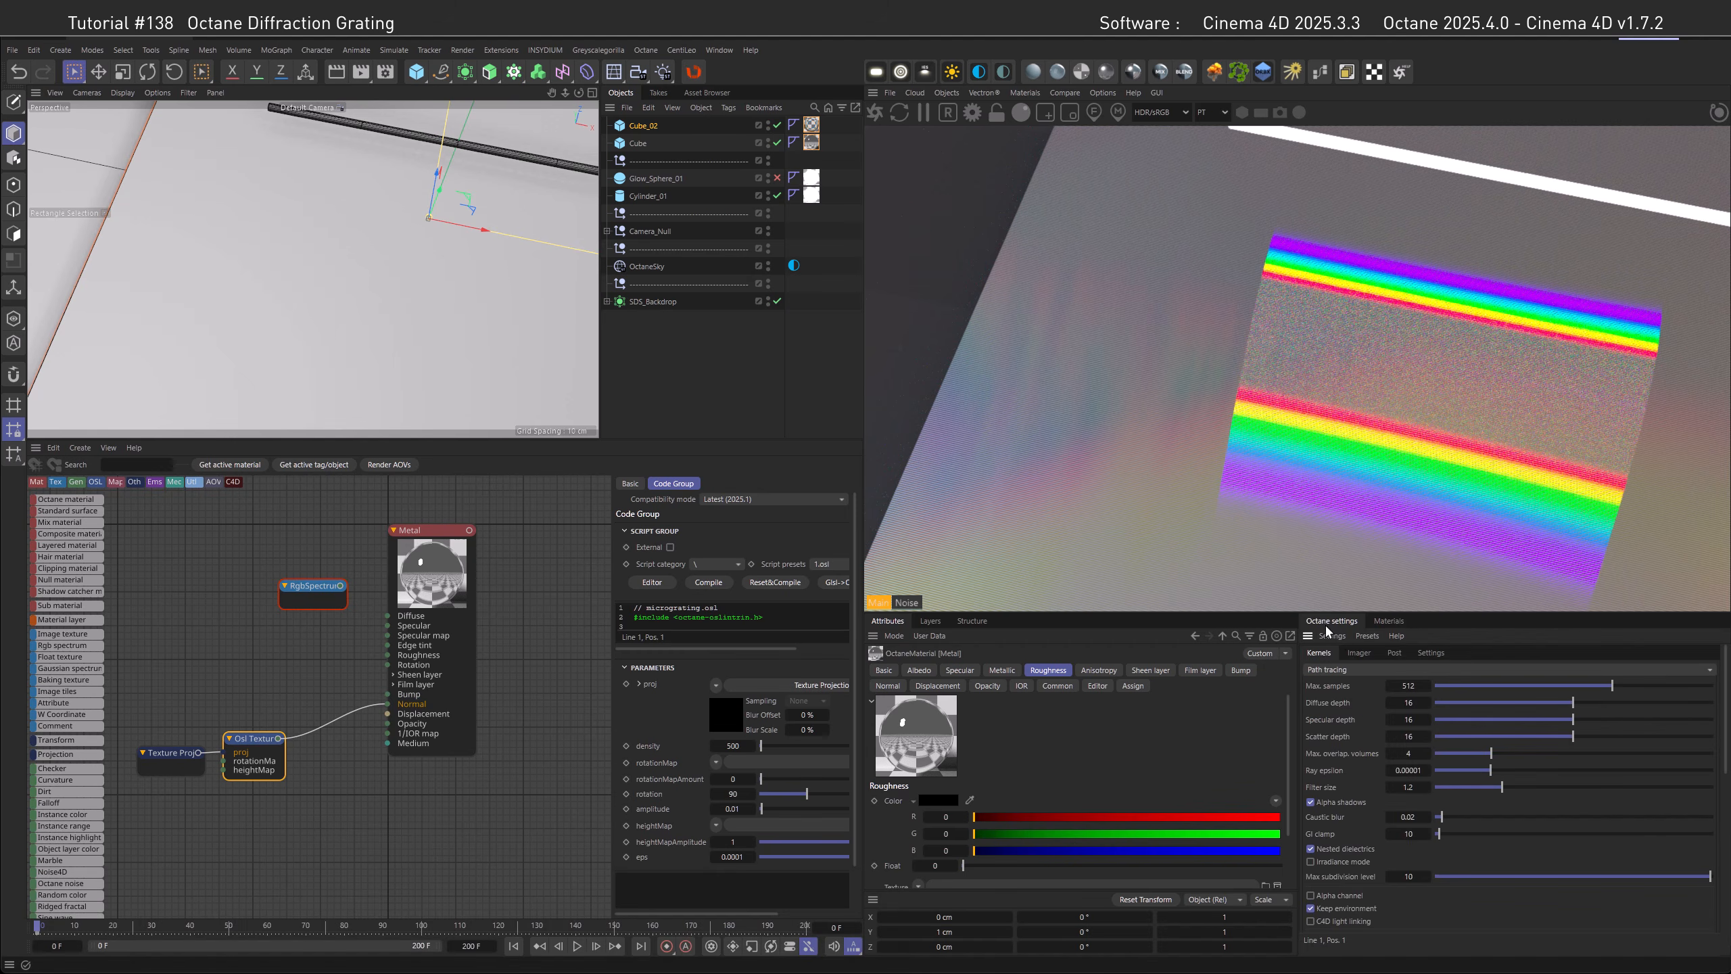
pyautogui.click(1360, 653)
pyautogui.click(1314, 687)
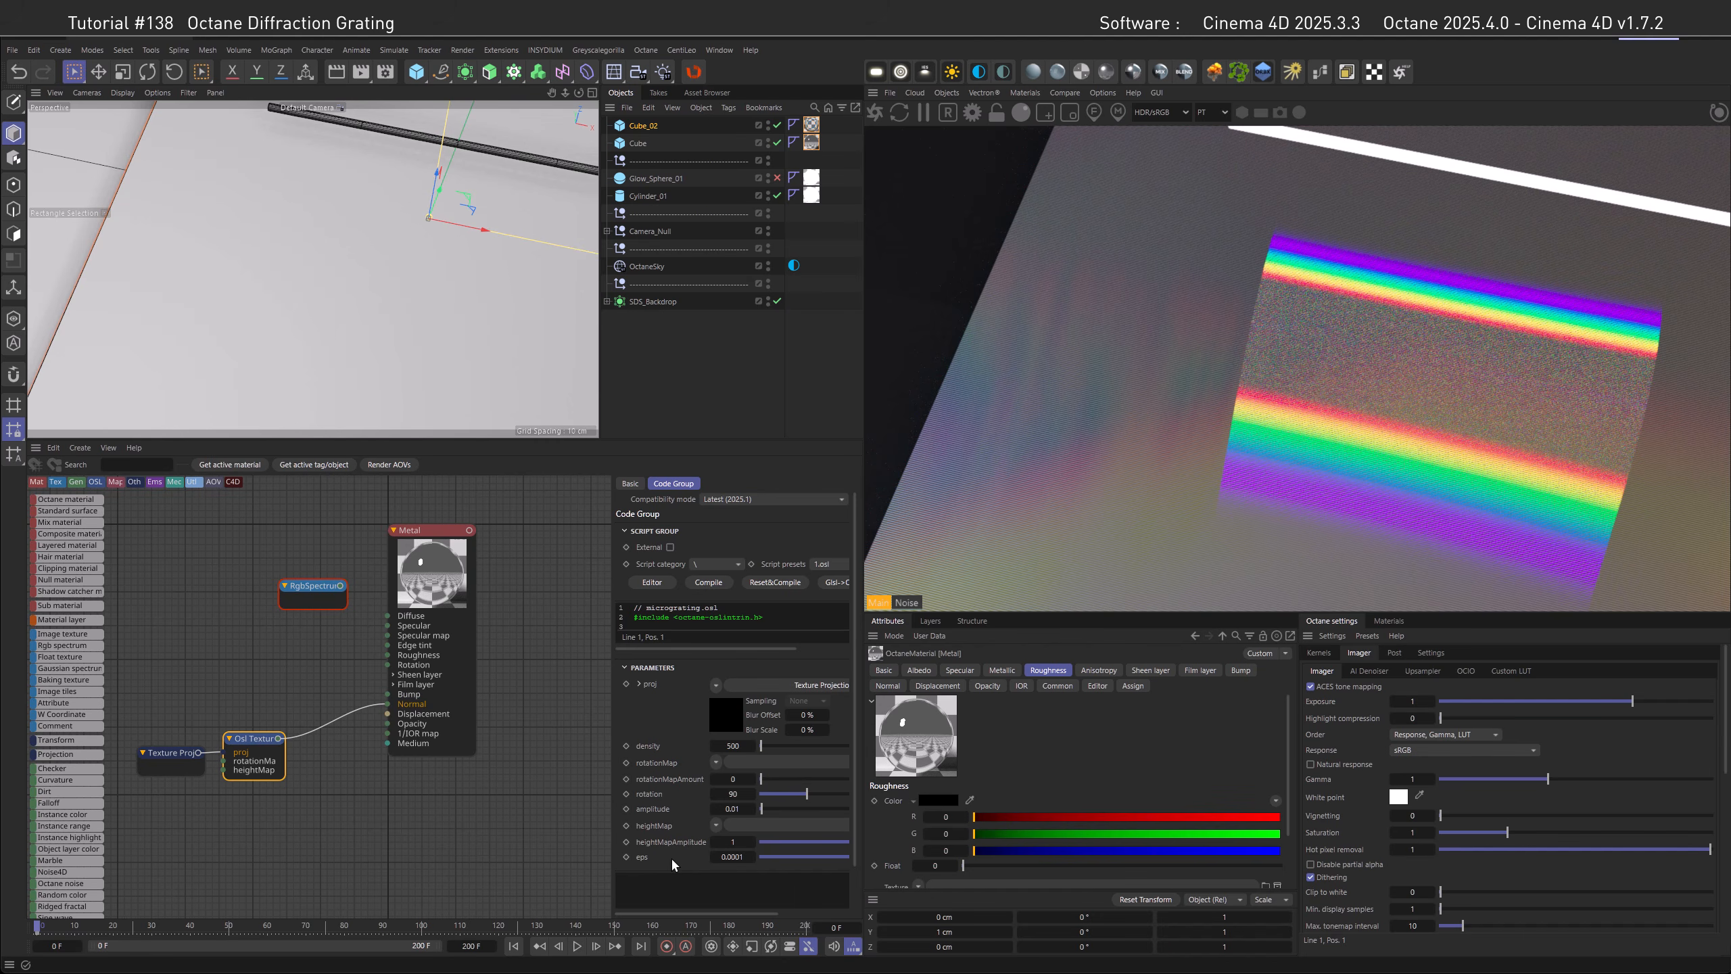
# Try an eps value of 0.001 on the Micrograting OSL texture.
pyautogui.click(731, 857)
pyautogui.write('0.001')
pyautogui.press('Return')
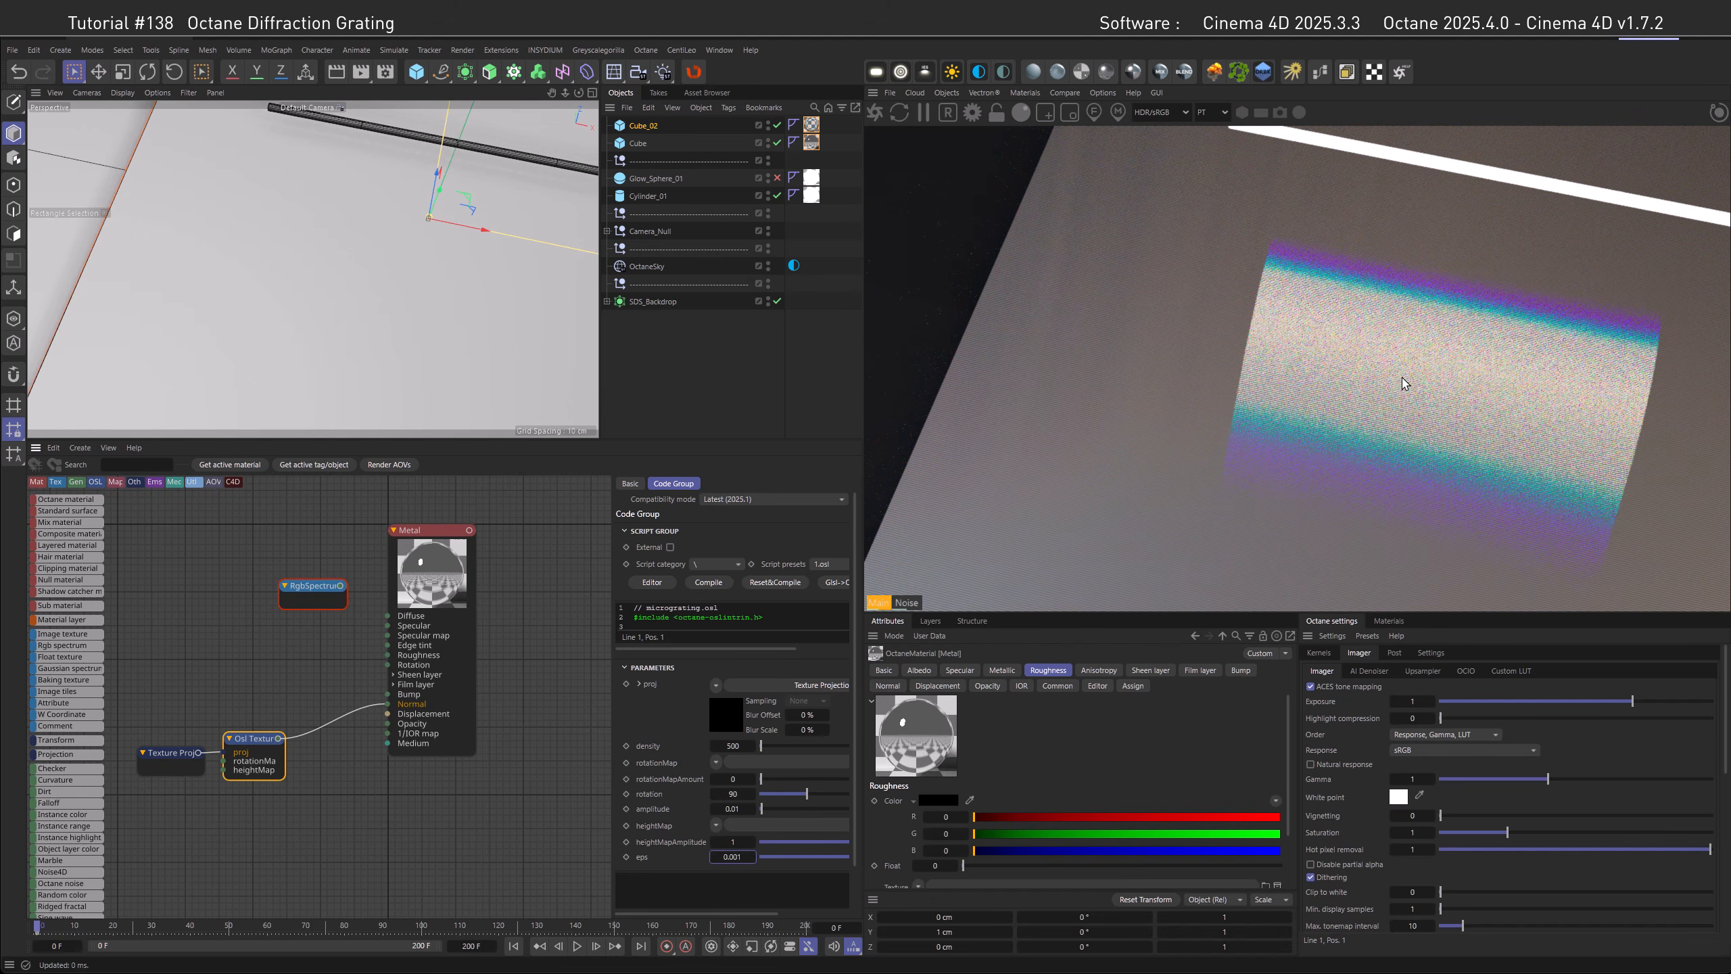
# Set the OSL texture's eps to 0.00001 and look through the scene's Camera in the viewport.
pyautogui.click(729, 859)
pyautogui.write('0.00001')
pyautogui.press('Return')
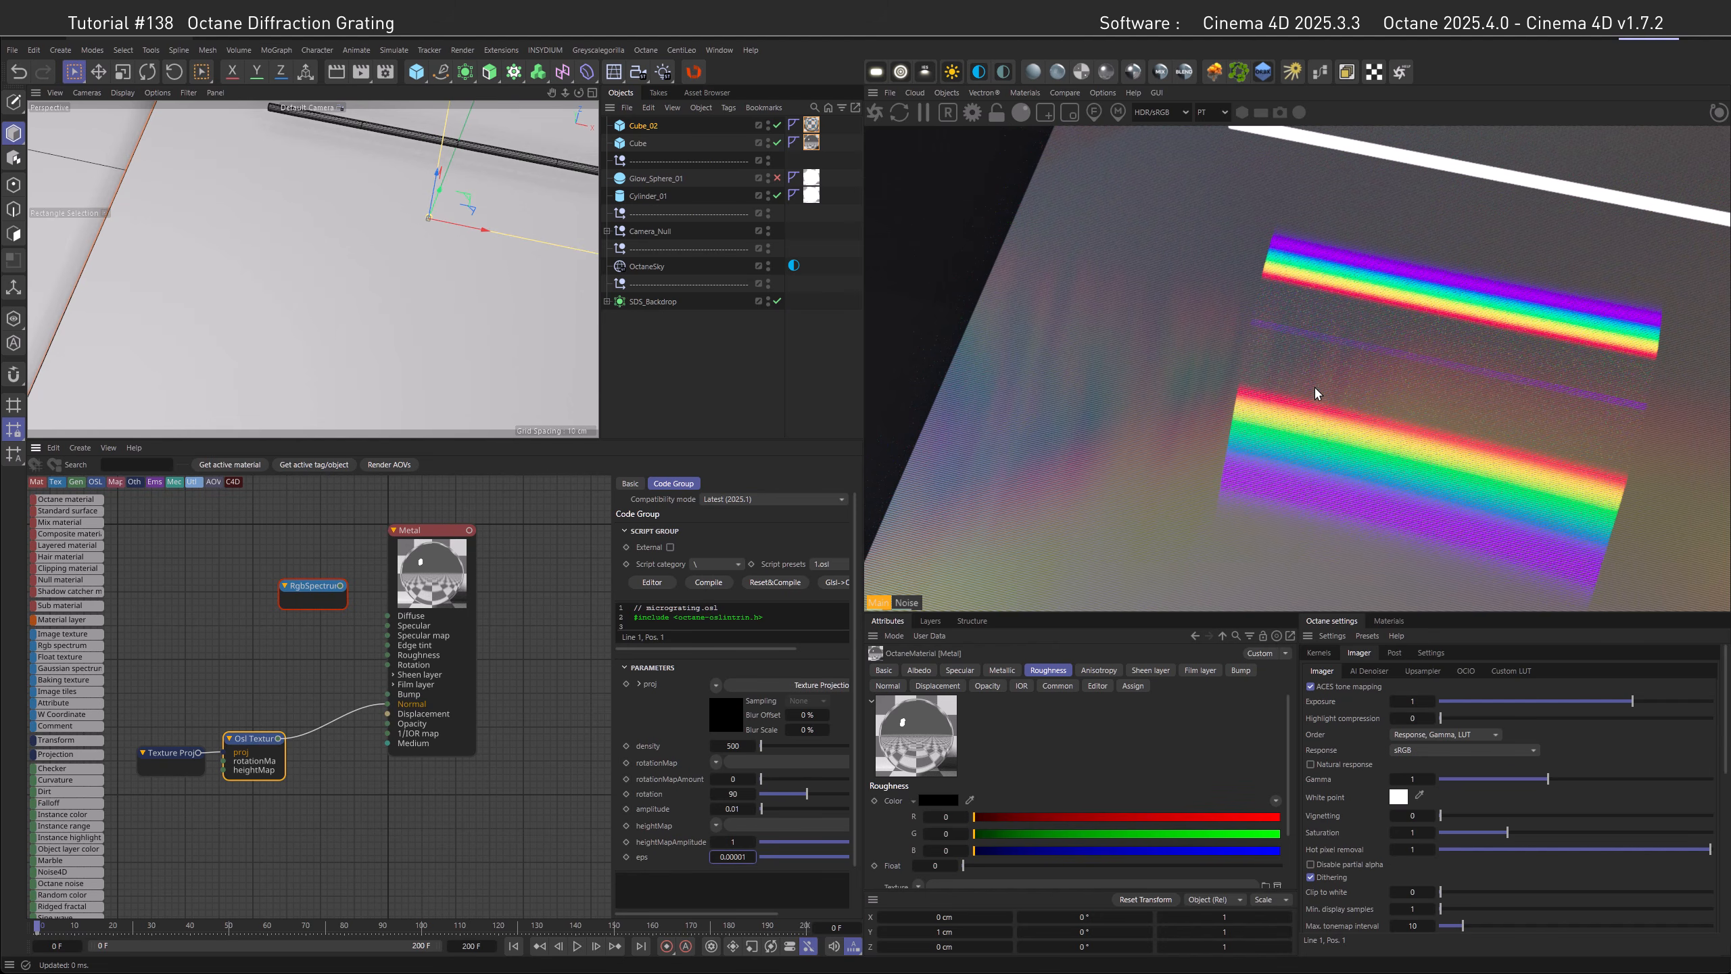
pyautogui.click(317, 109)
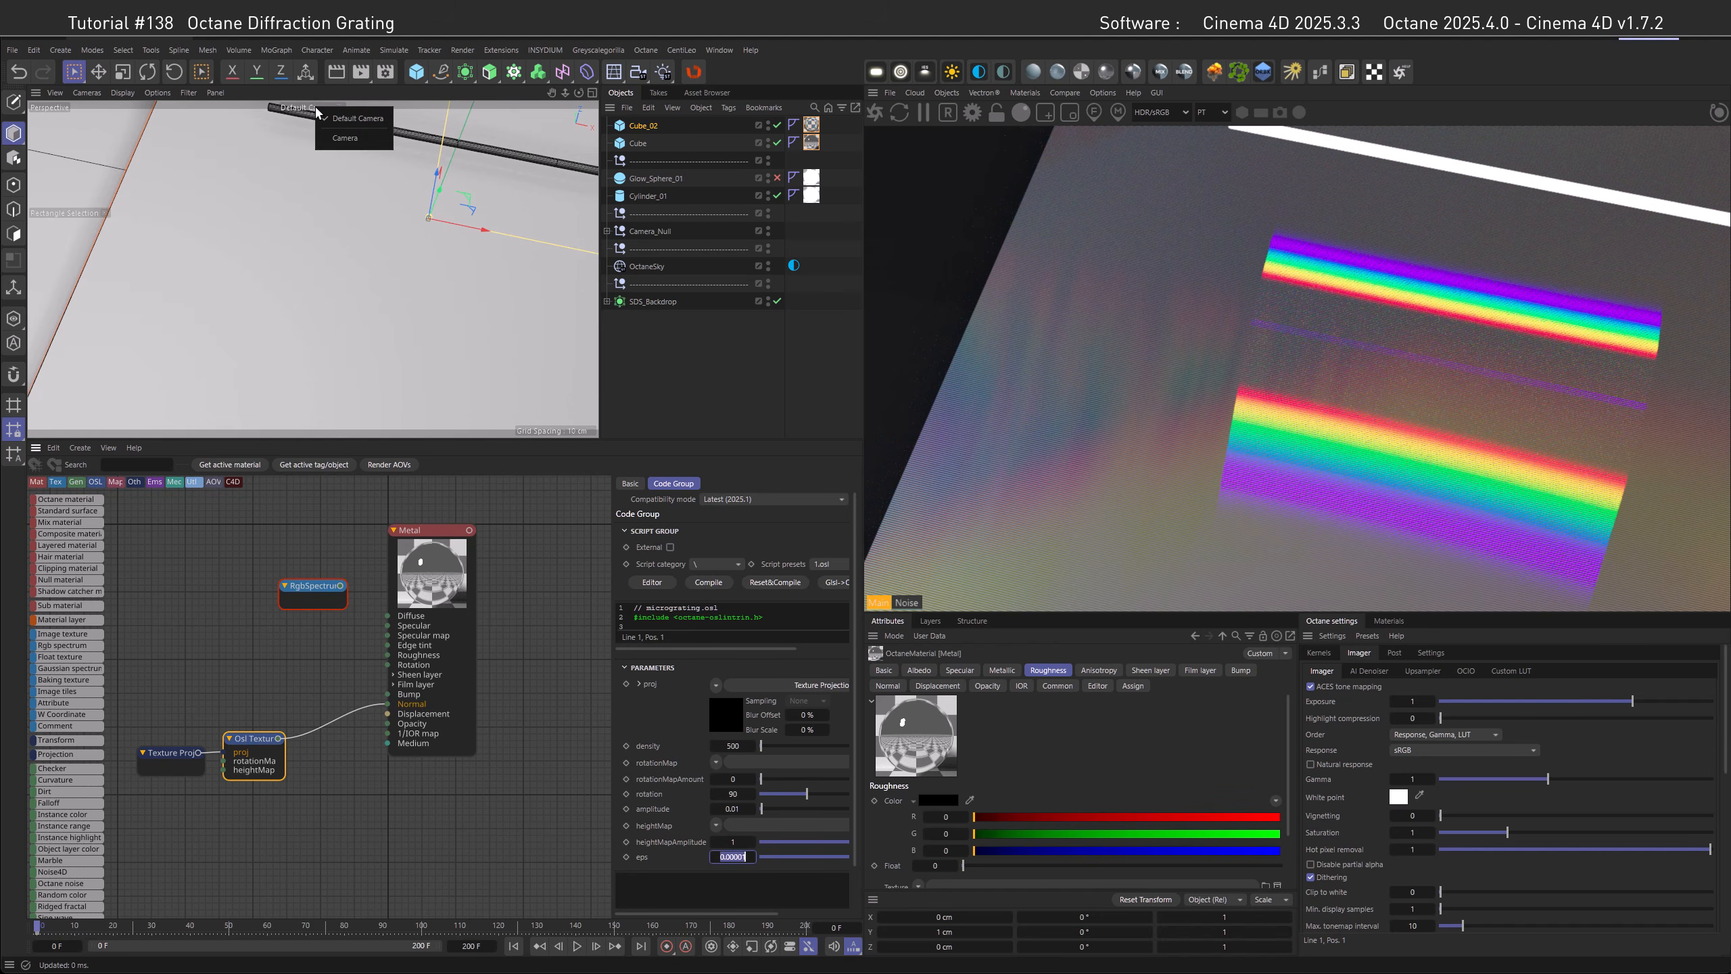
pyautogui.click(329, 140)
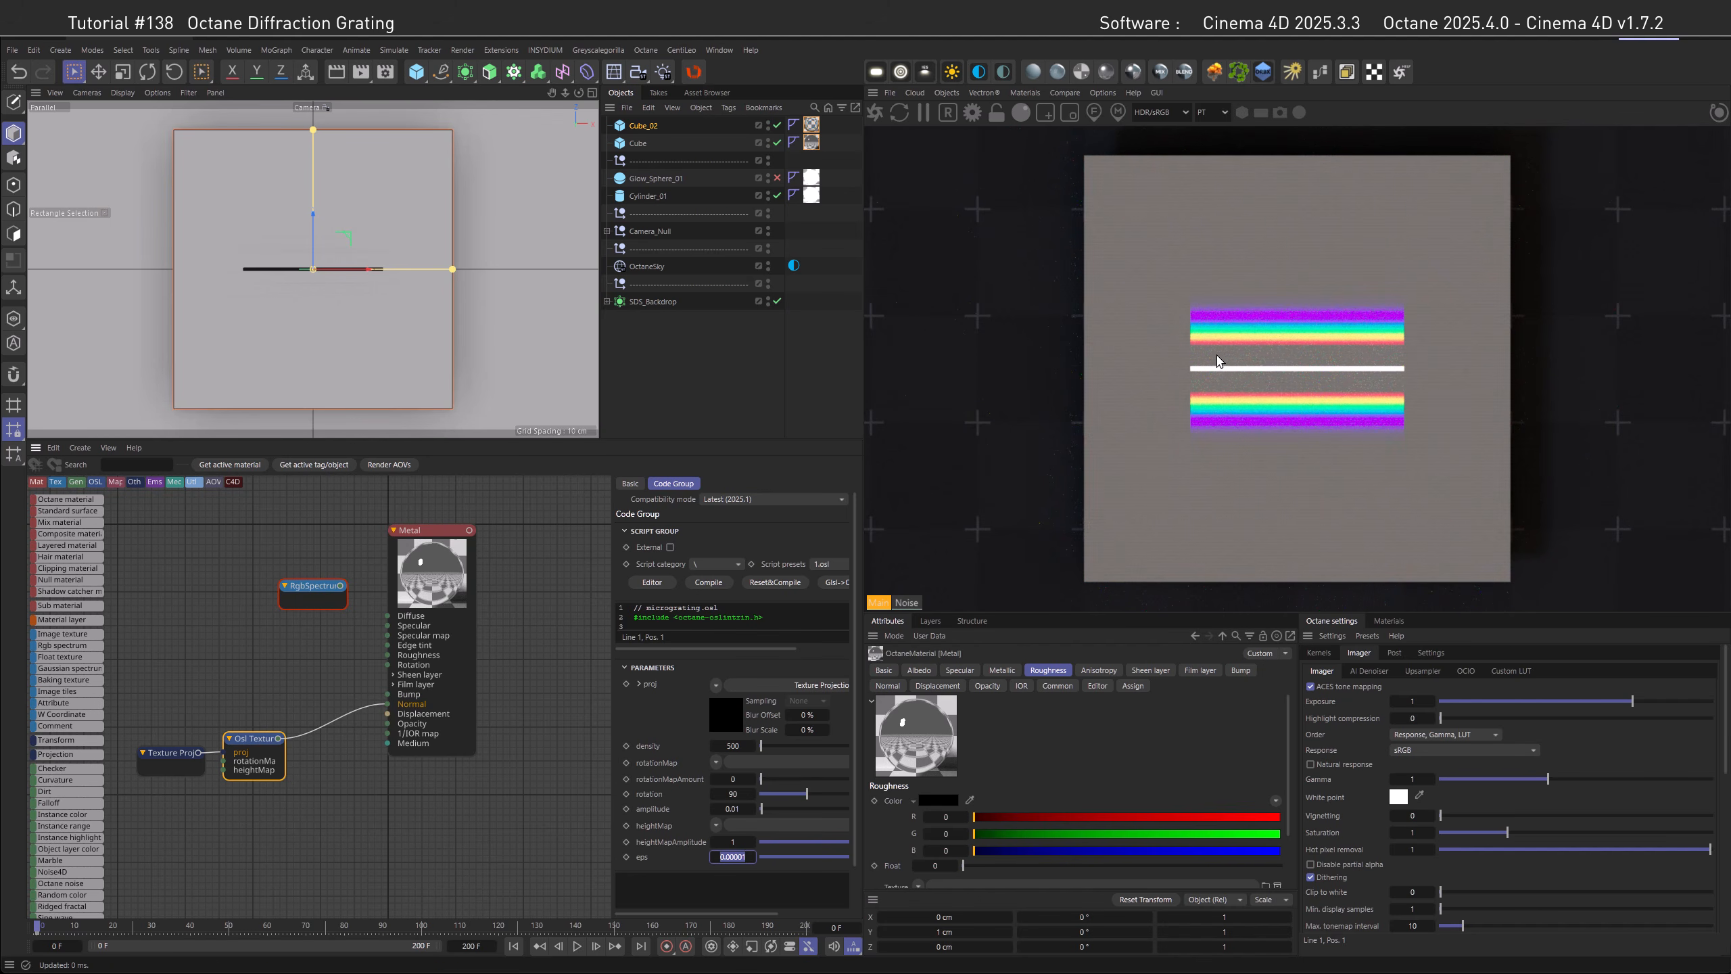
pyautogui.press('Return')
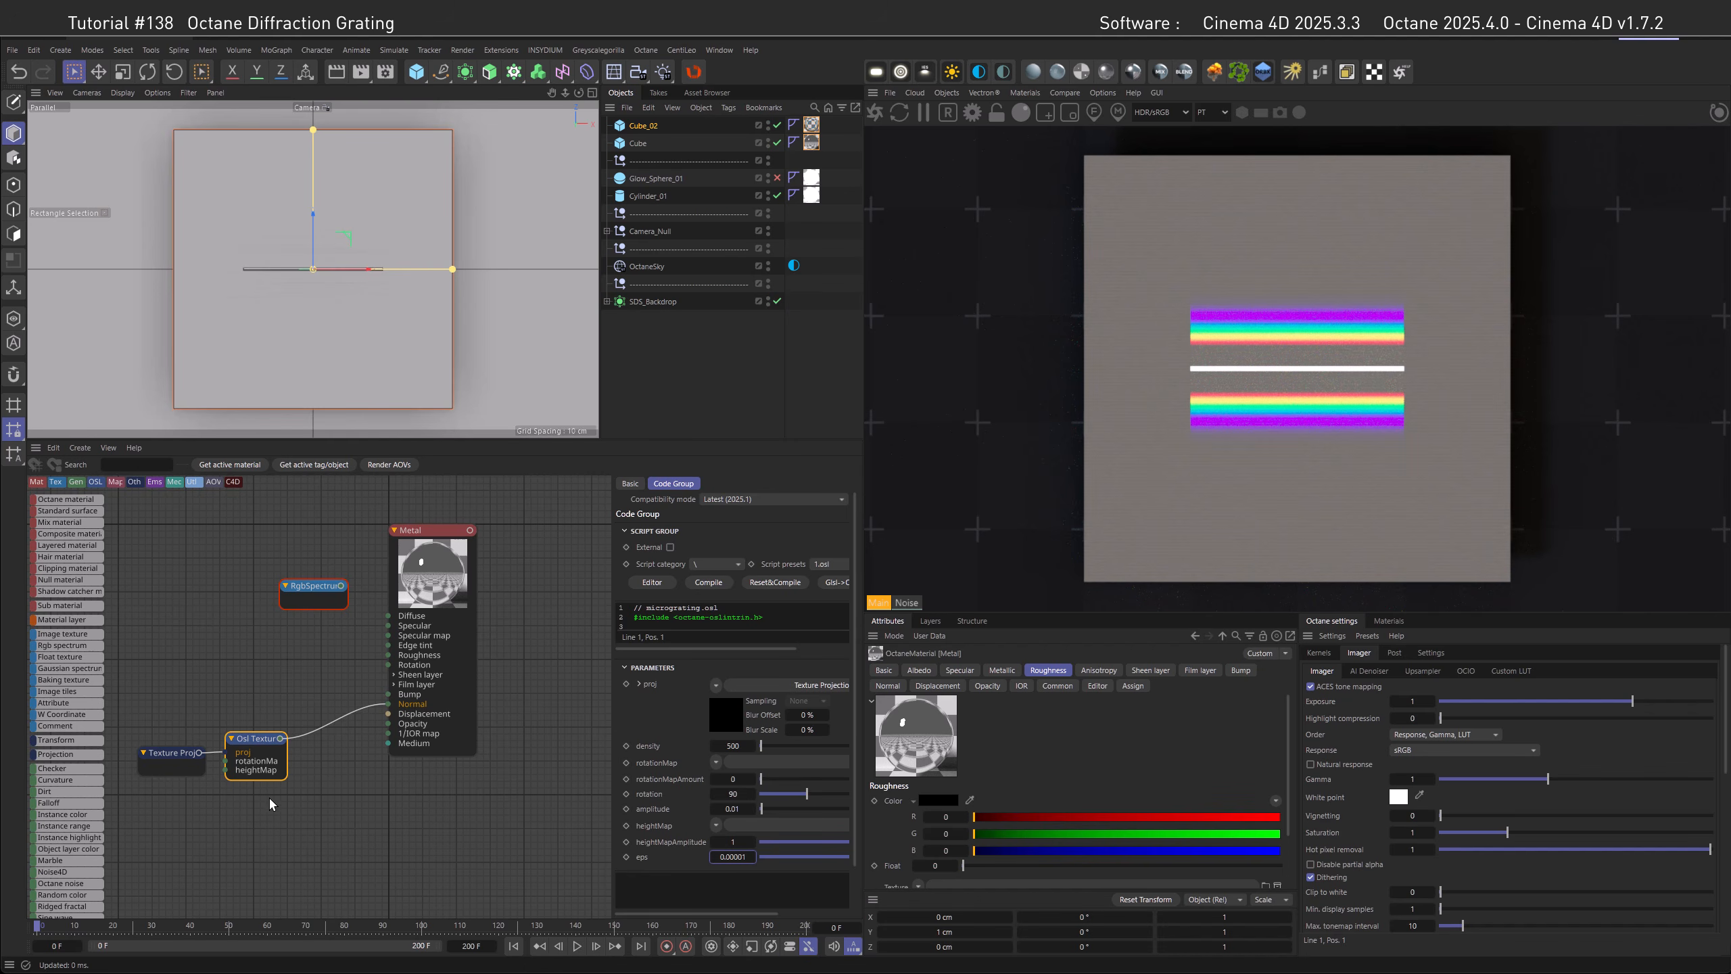
# Add a Gradient generator node and connect it to Metal's Specular input.
pyautogui.doubleClick(293, 836)
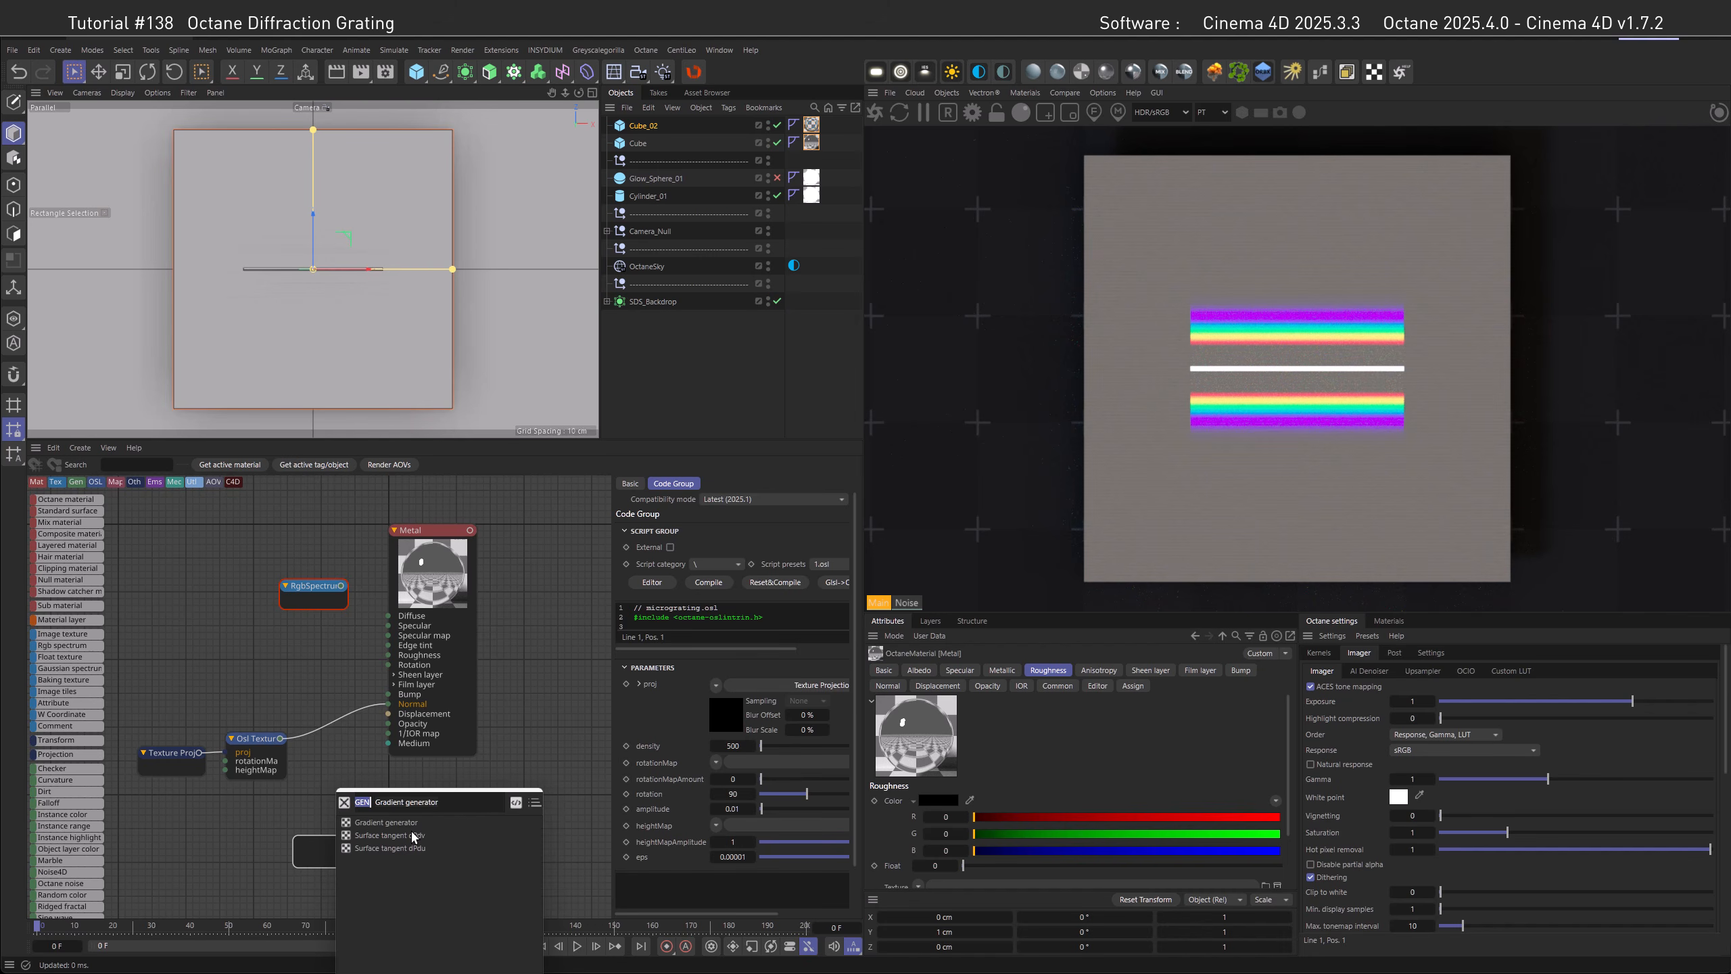
pyautogui.click(395, 822)
pyautogui.moveTo(357, 847); pyautogui.dragTo(387, 626)
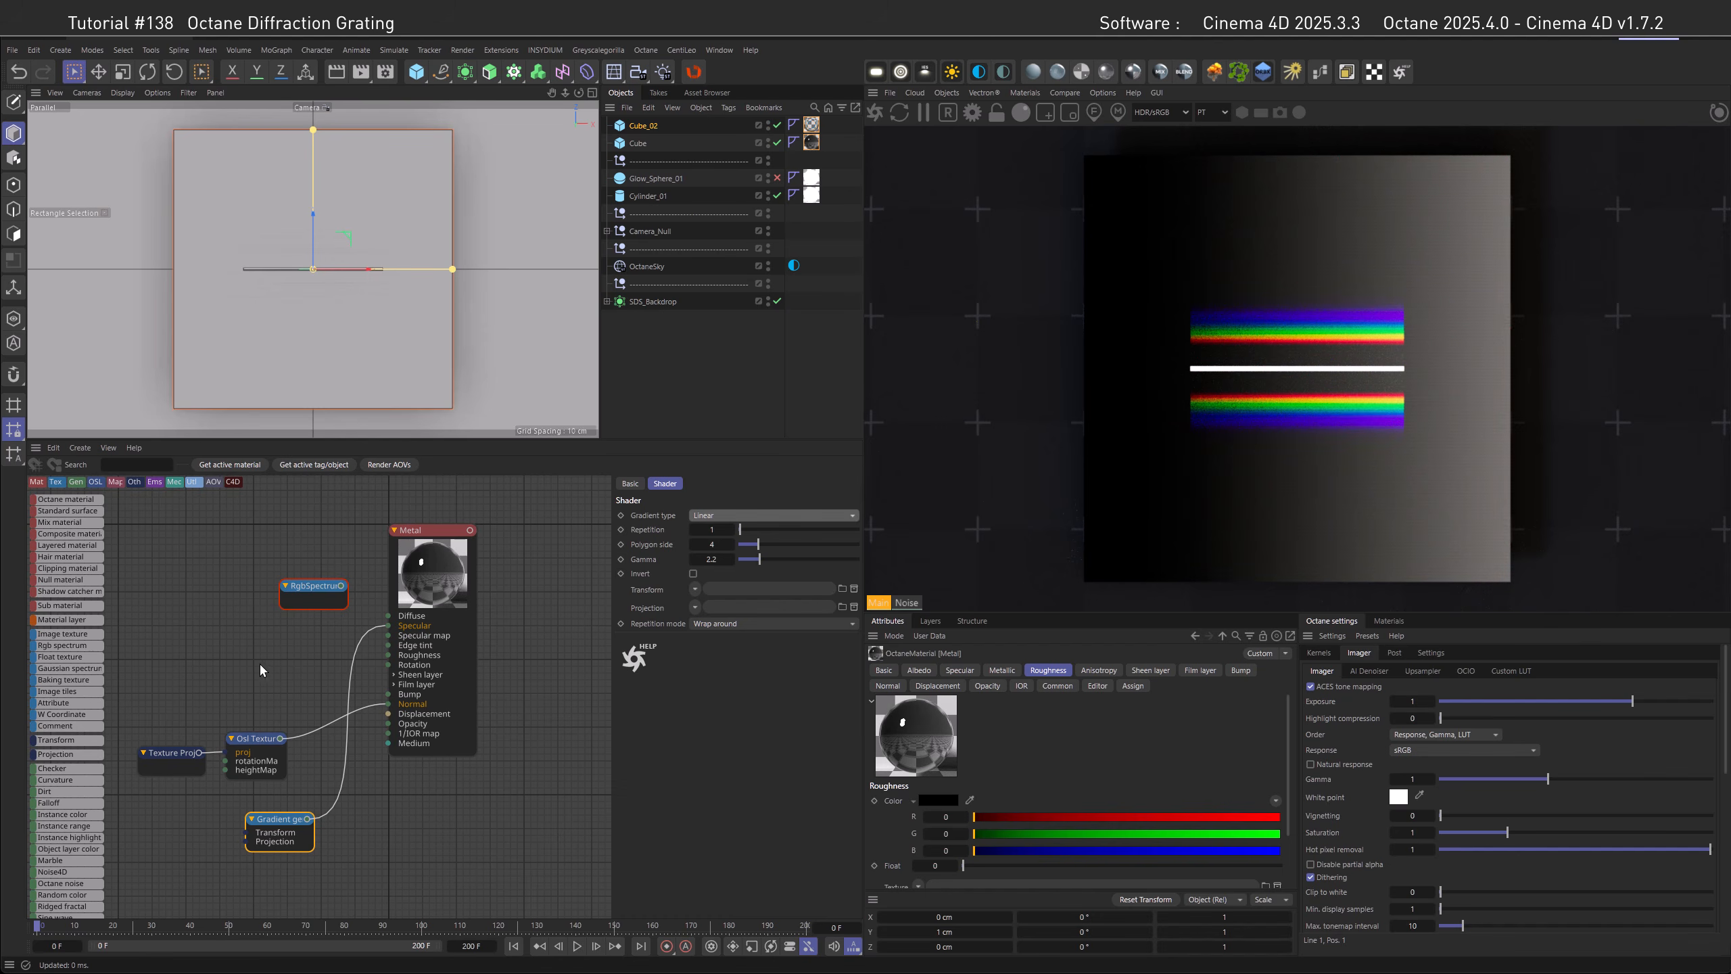
# Set the Gradient generator's gamma to 1 and its gradient type to Angular.
pyautogui.click(706, 559)
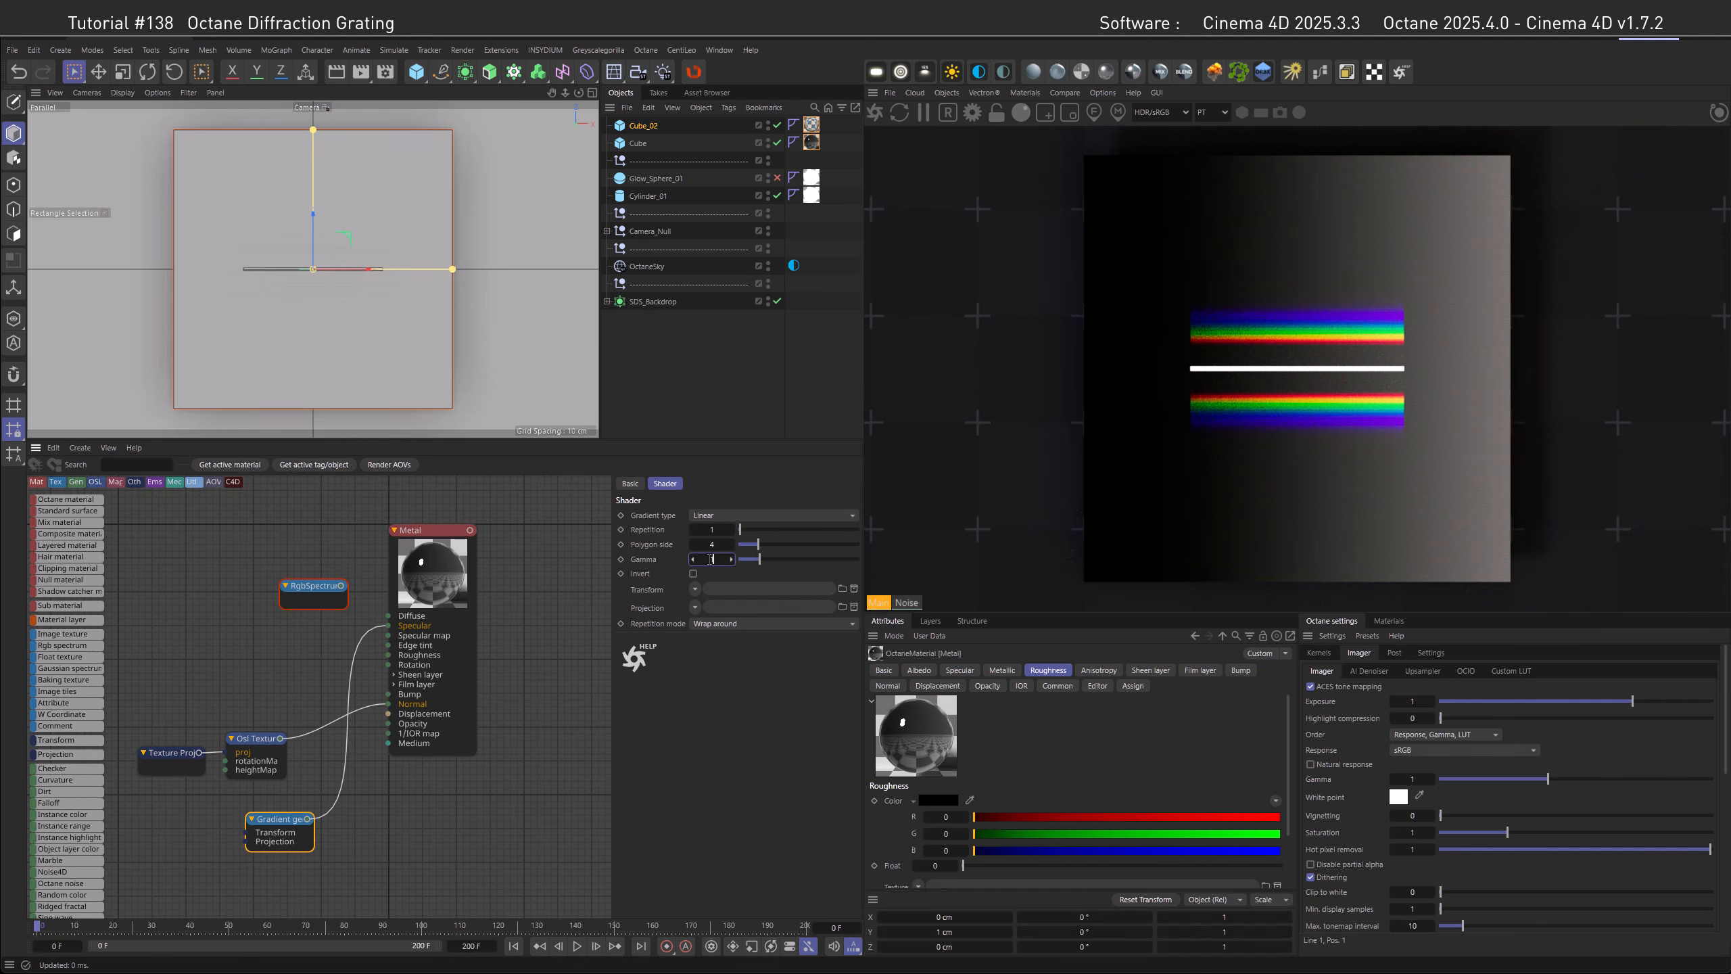
pyautogui.write('1')
pyautogui.press('Return')
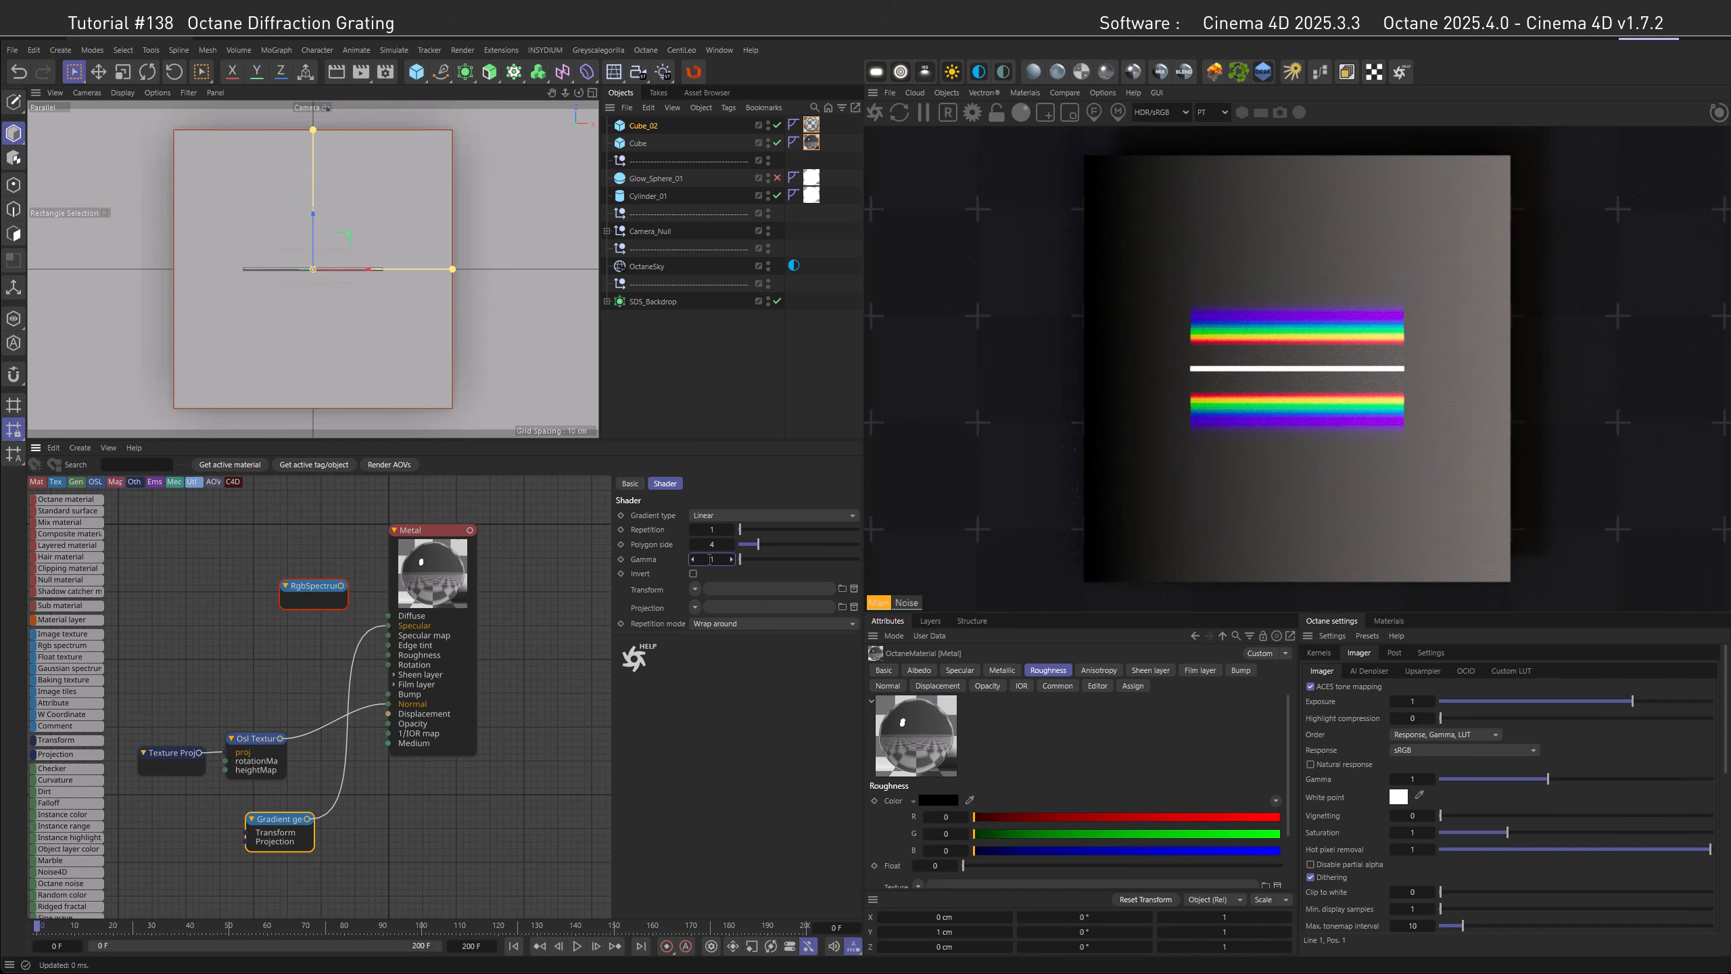
pyautogui.click(709, 515)
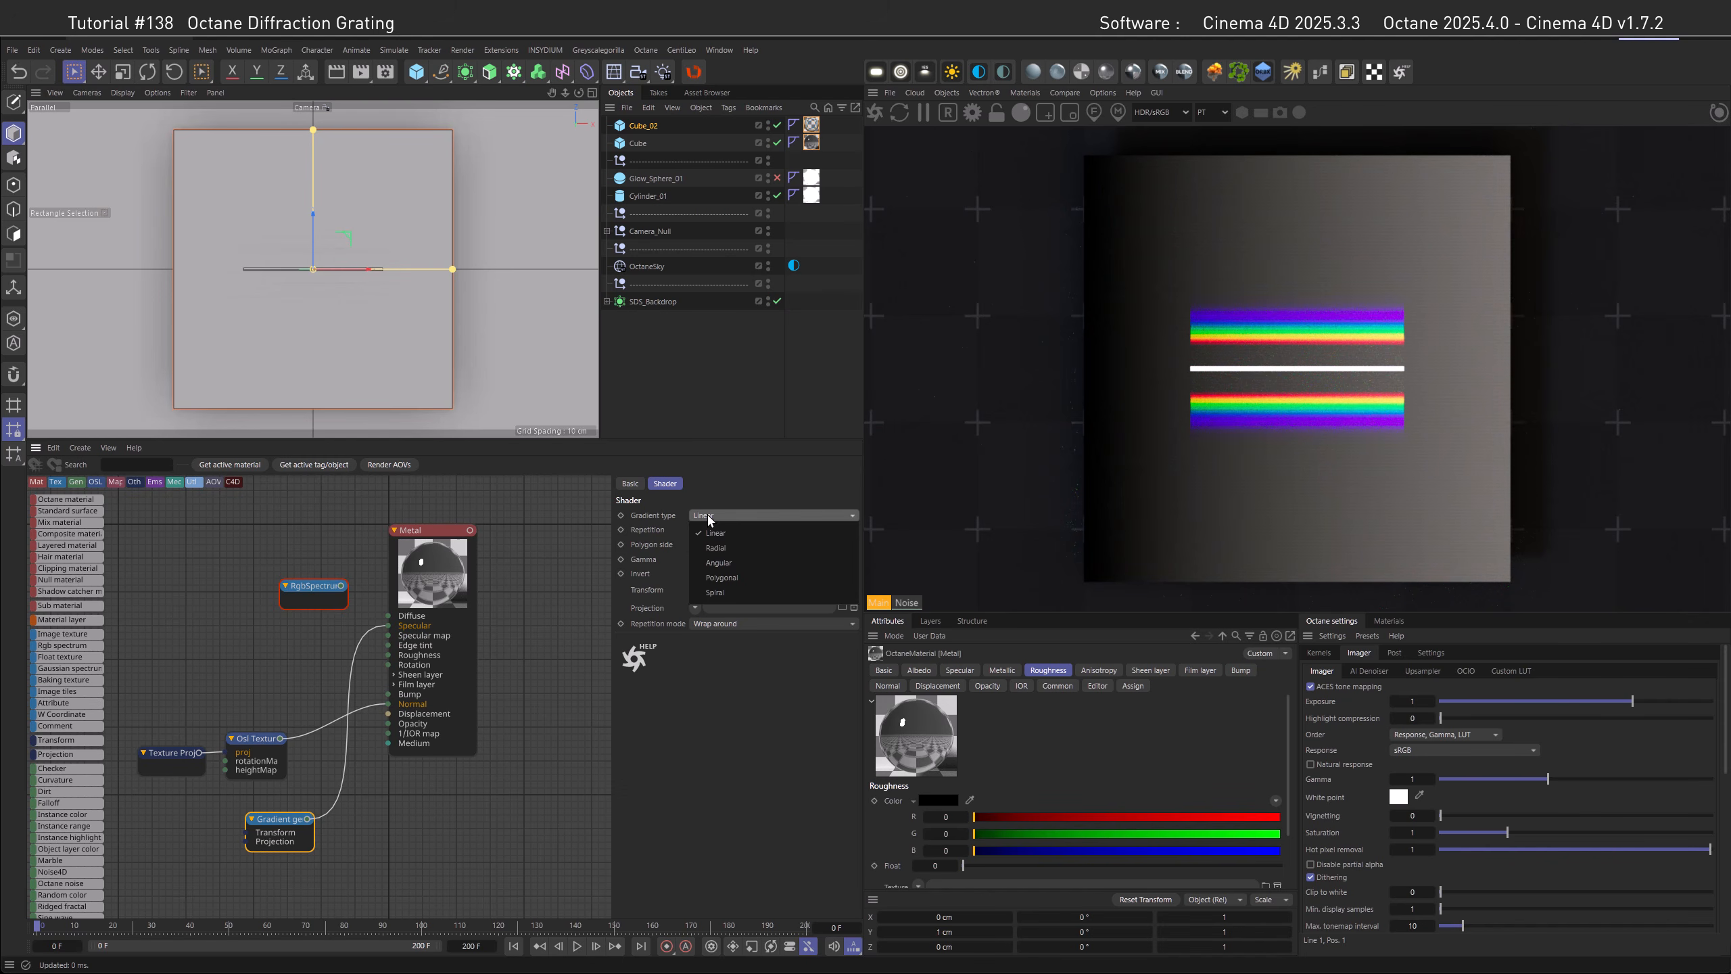
pyautogui.click(714, 554)
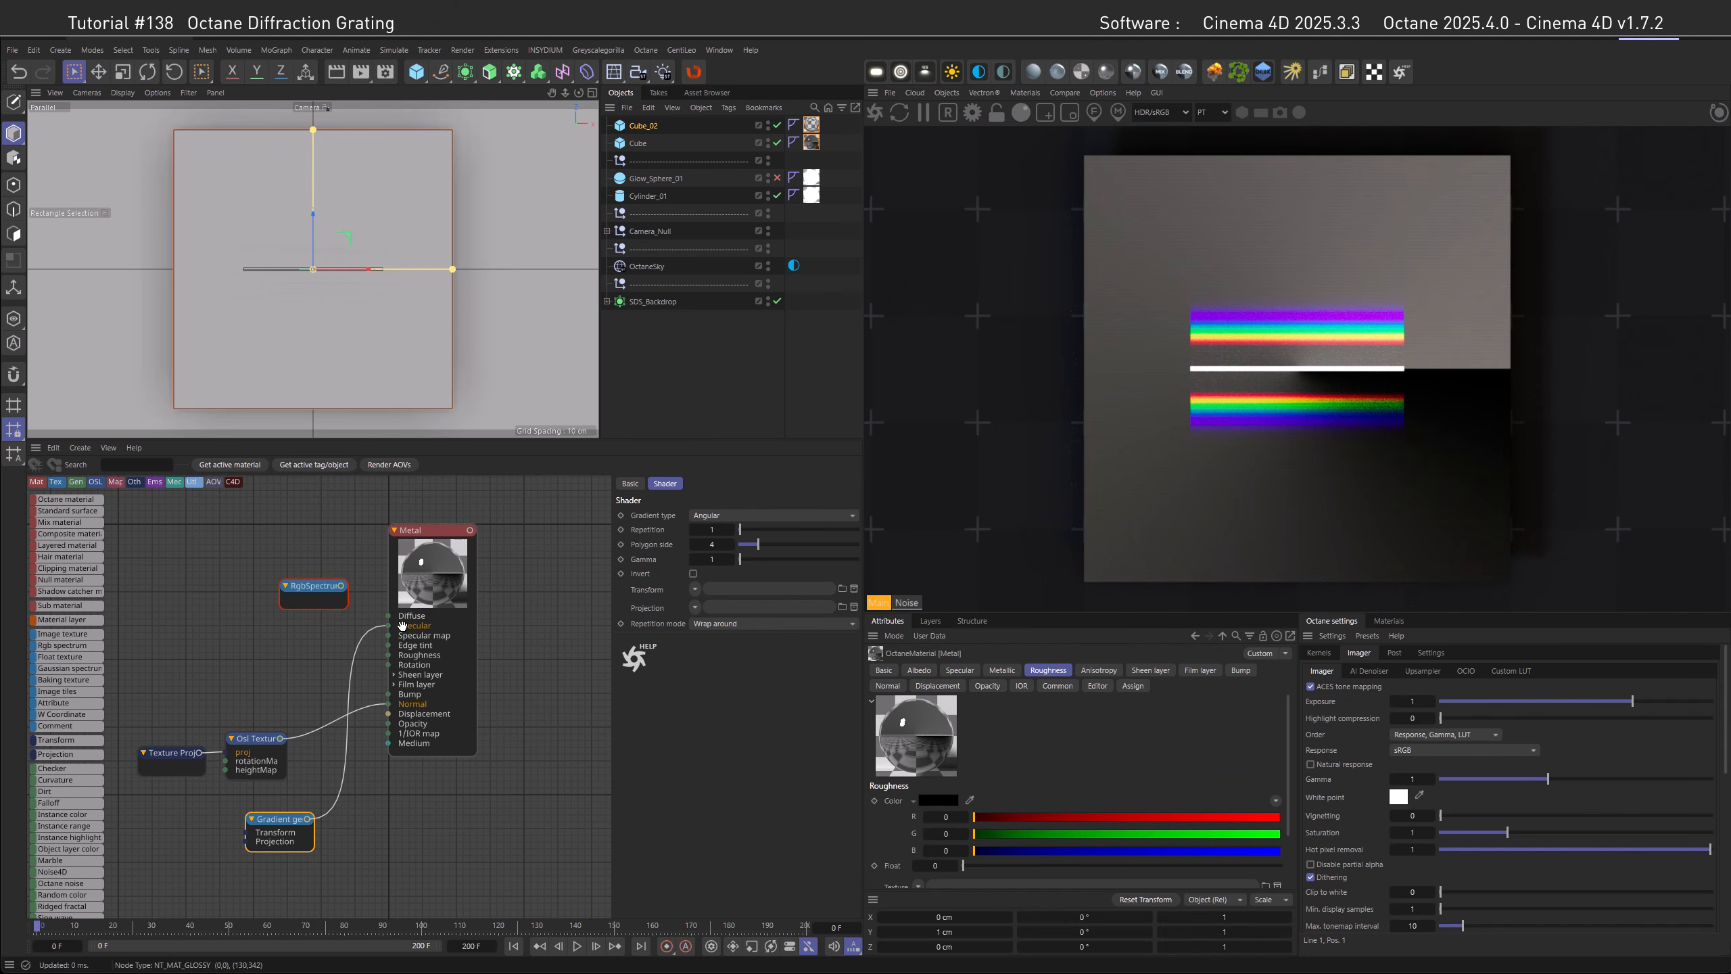
# Reroute the gradient from Metal's Specular to the OSL texture's rotationMap input and set rotationMapAmount to 360.
pyautogui.moveTo(391, 633); pyautogui.dragTo(223, 765)
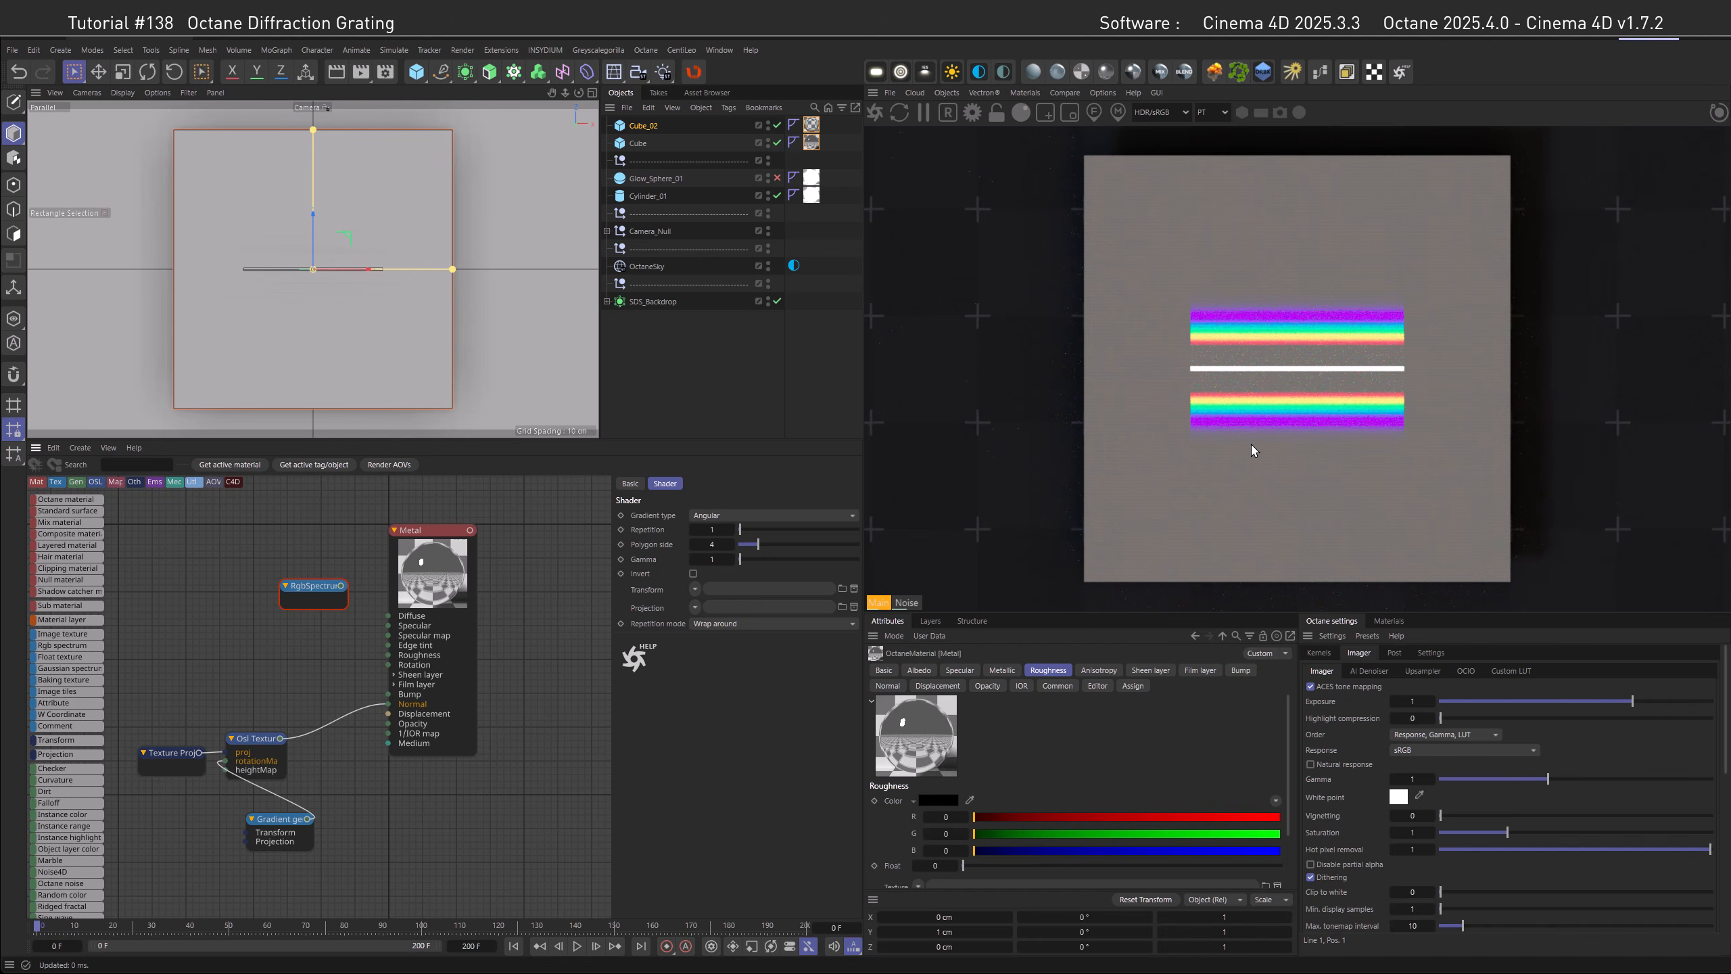
pyautogui.click(255, 738)
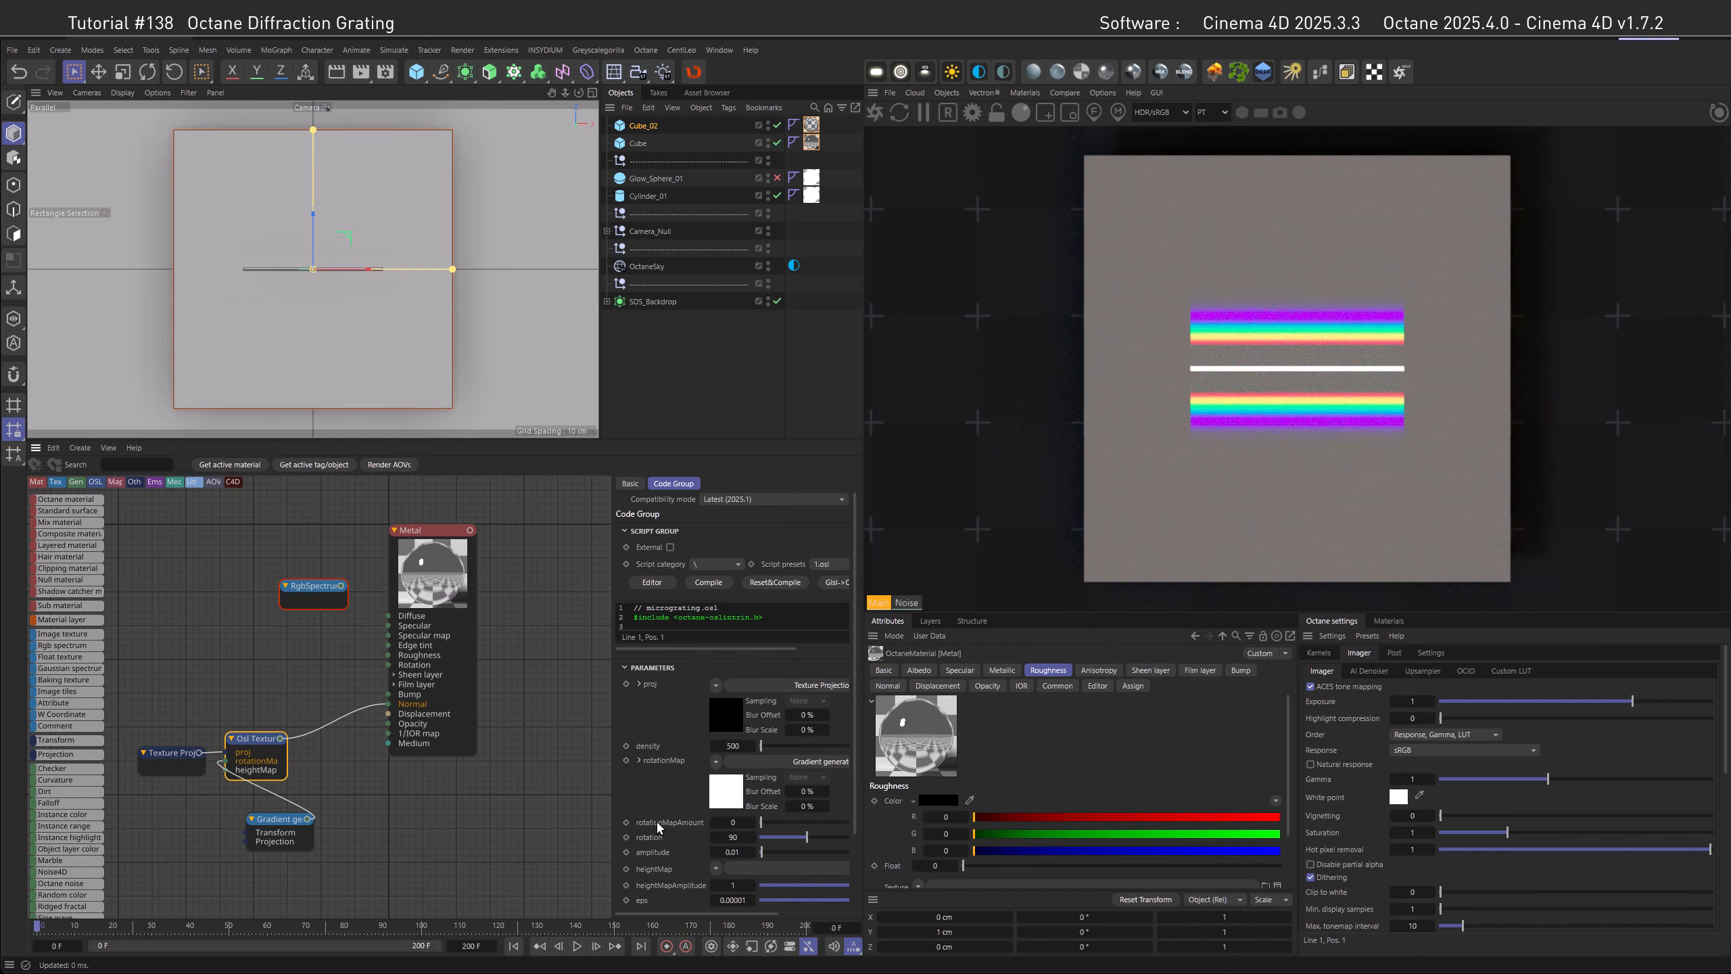
pyautogui.click(734, 822)
pyautogui.write('360')
pyautogui.press('Return')
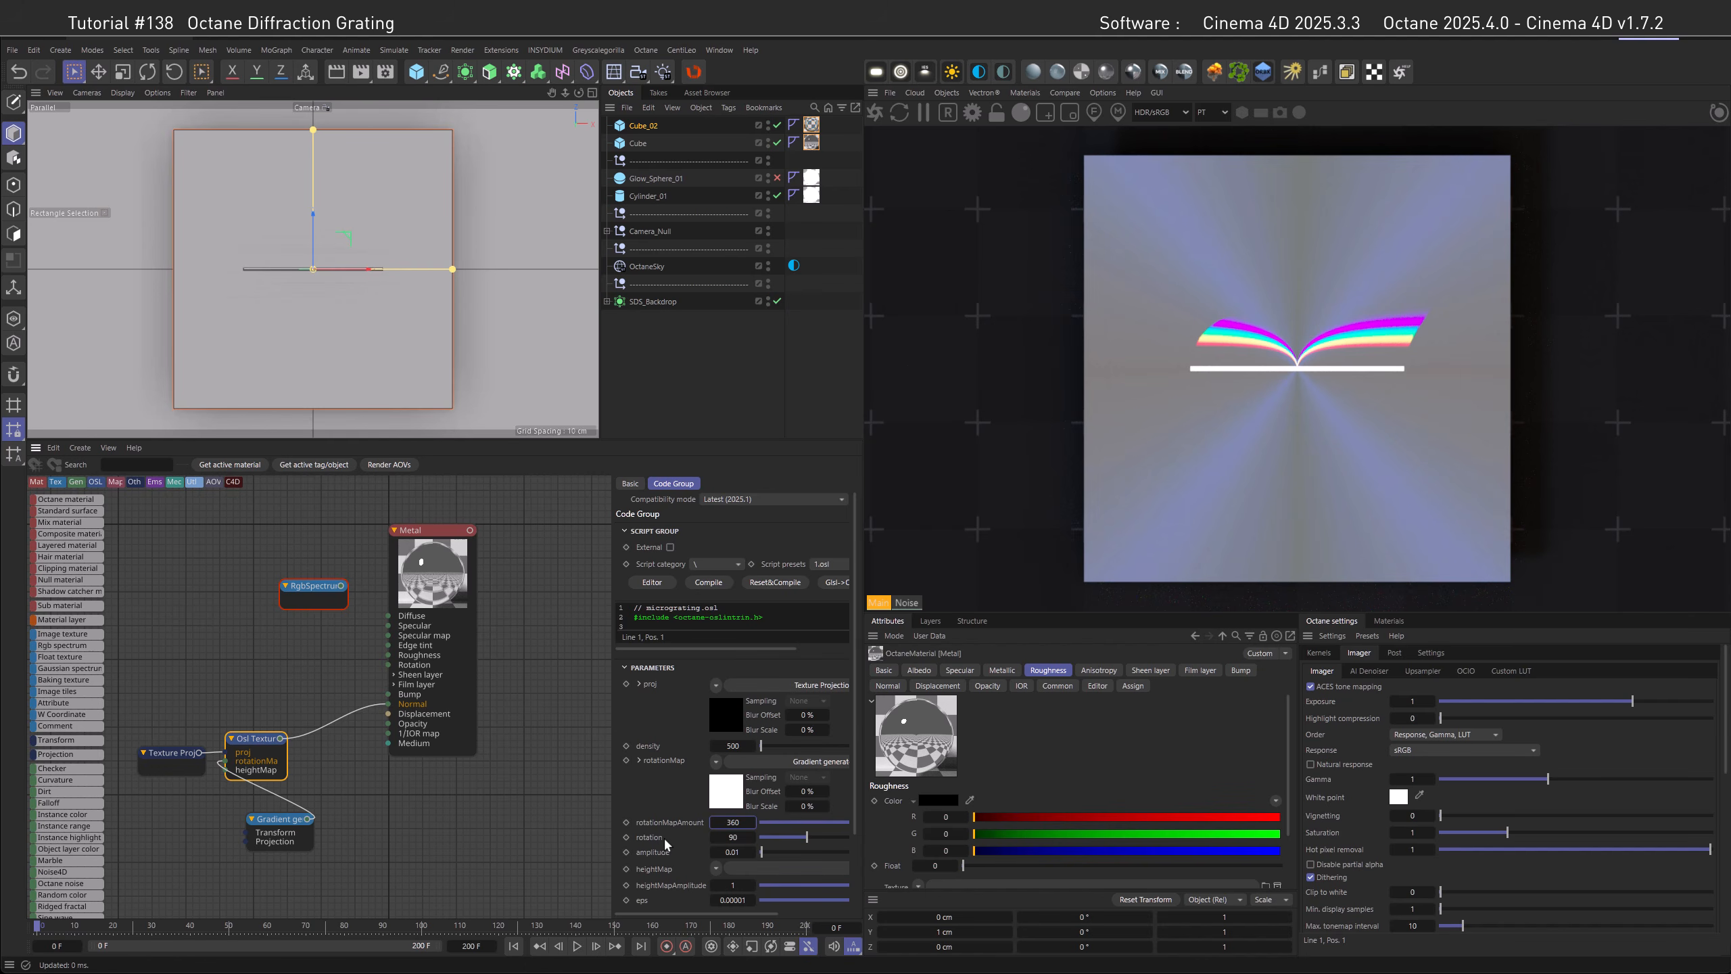
# Set the OSL texture's grating rotation to 0.
pyautogui.click(731, 837)
pyautogui.write('0')
pyautogui.press('Return')
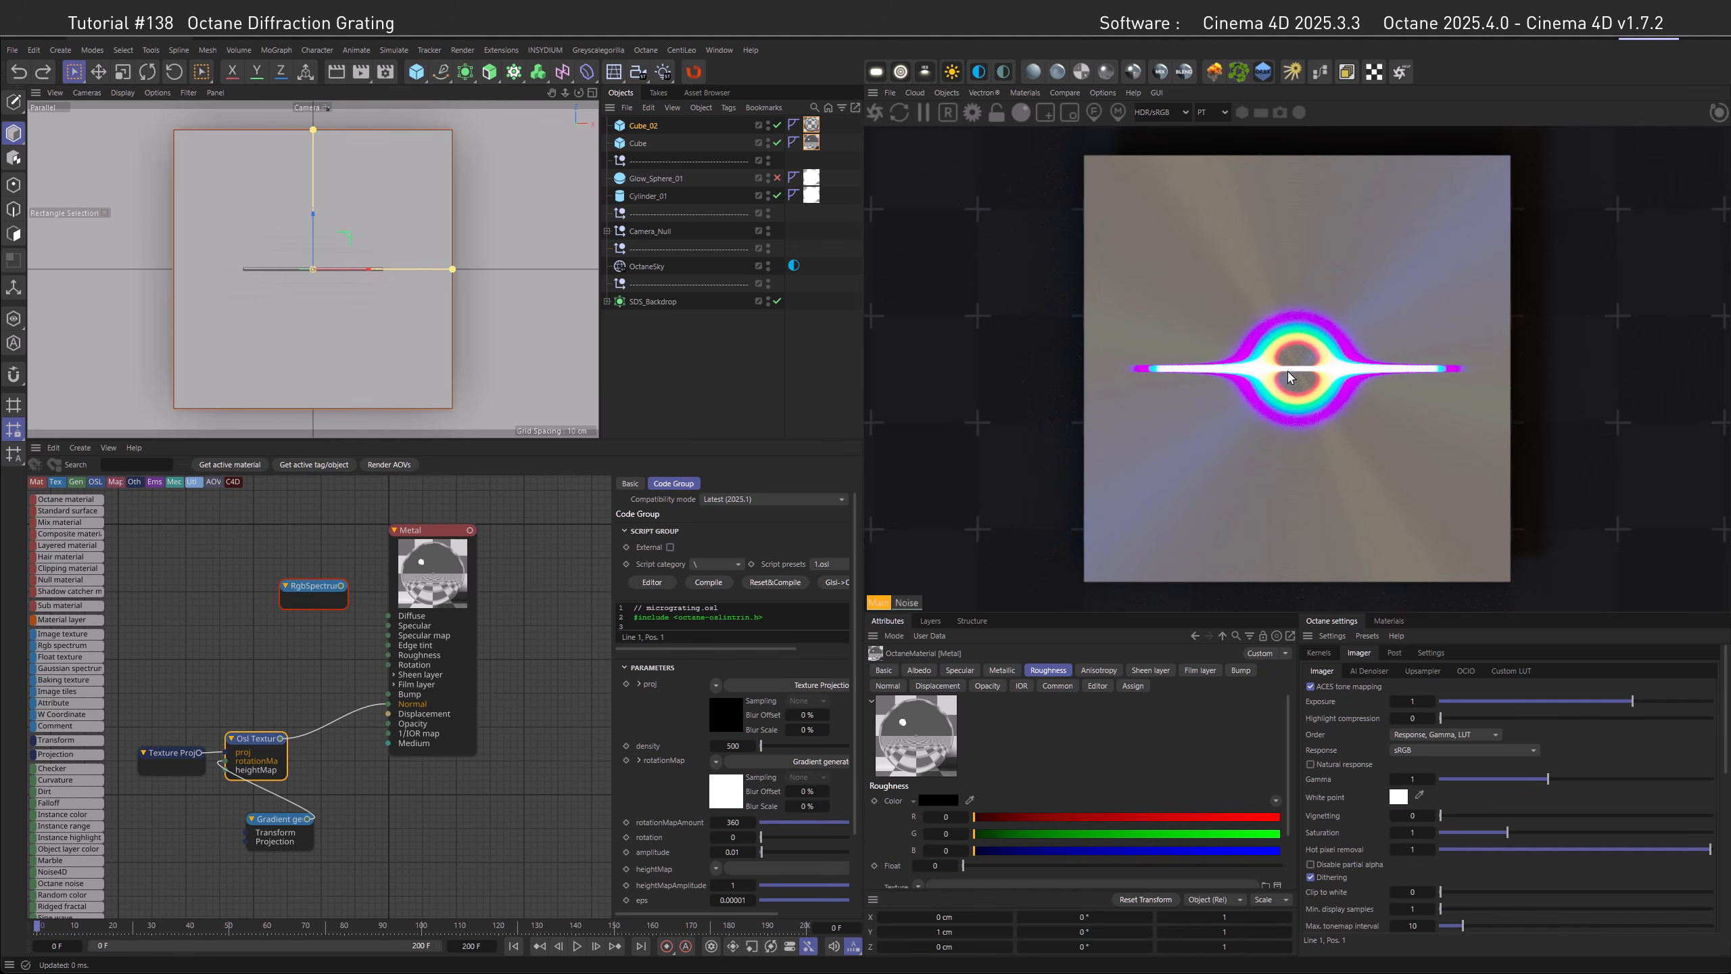
# Disable Cylinder_01, enable Glow_Sphere_01 in its place, and move the timeline to frame 97.
pyautogui.click(777, 195)
pyautogui.click(777, 177)
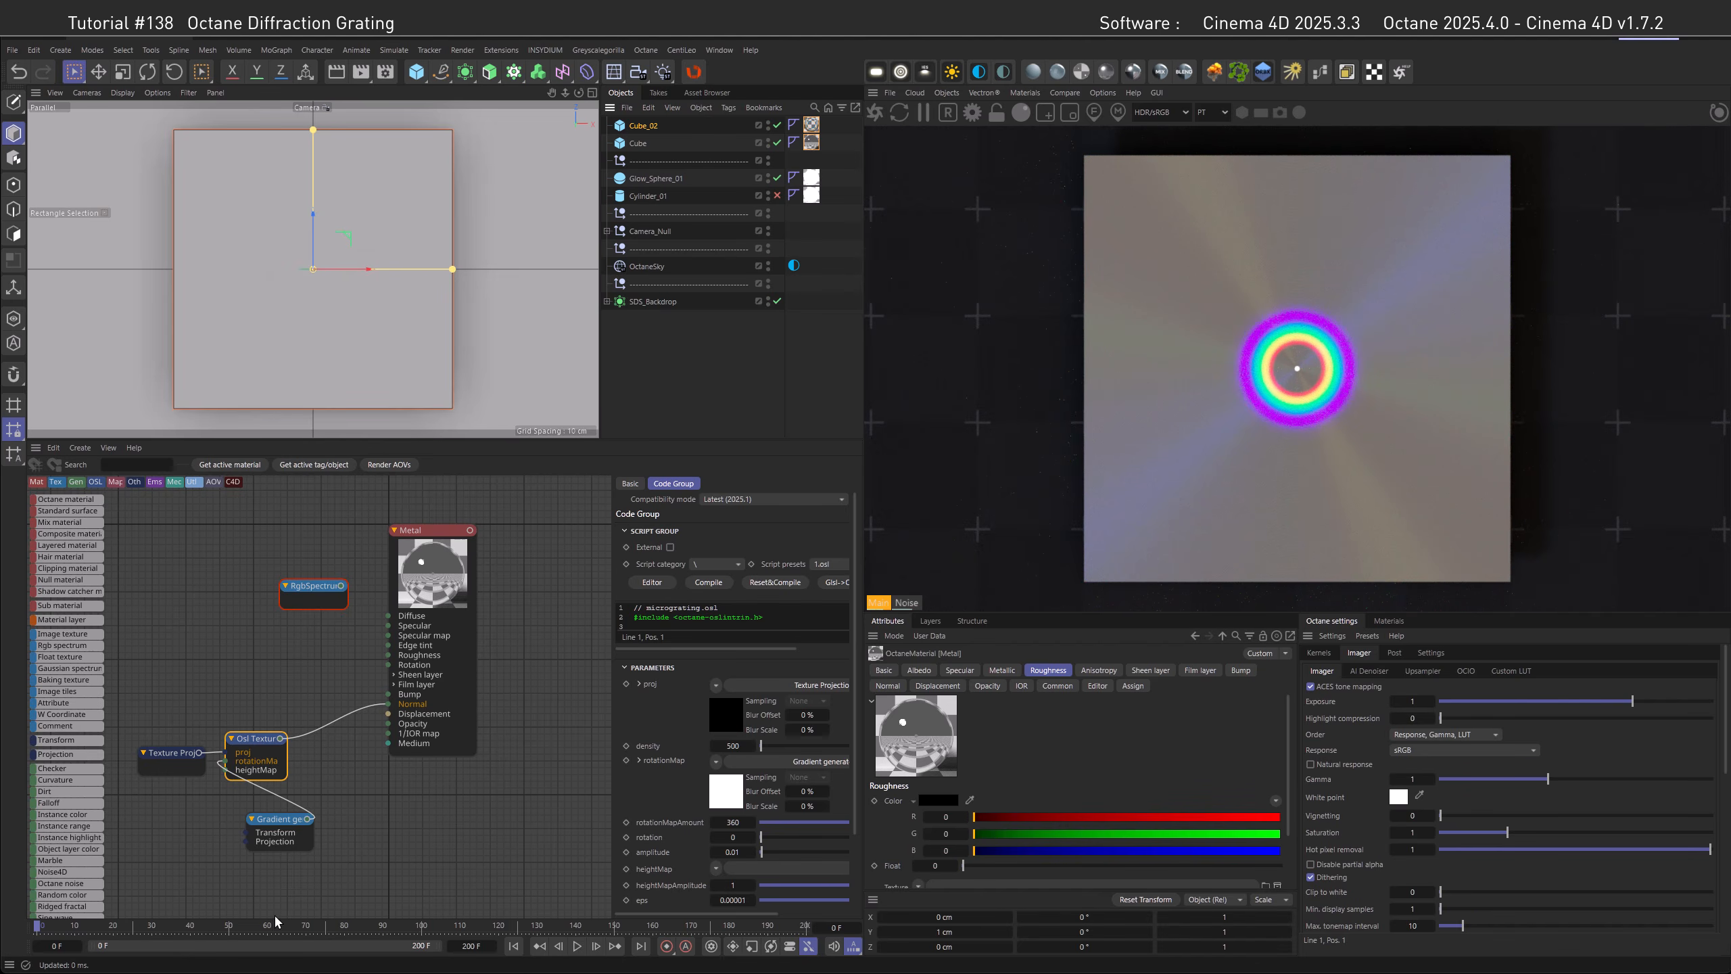
pyautogui.moveTo(275, 925); pyautogui.dragTo(411, 929)
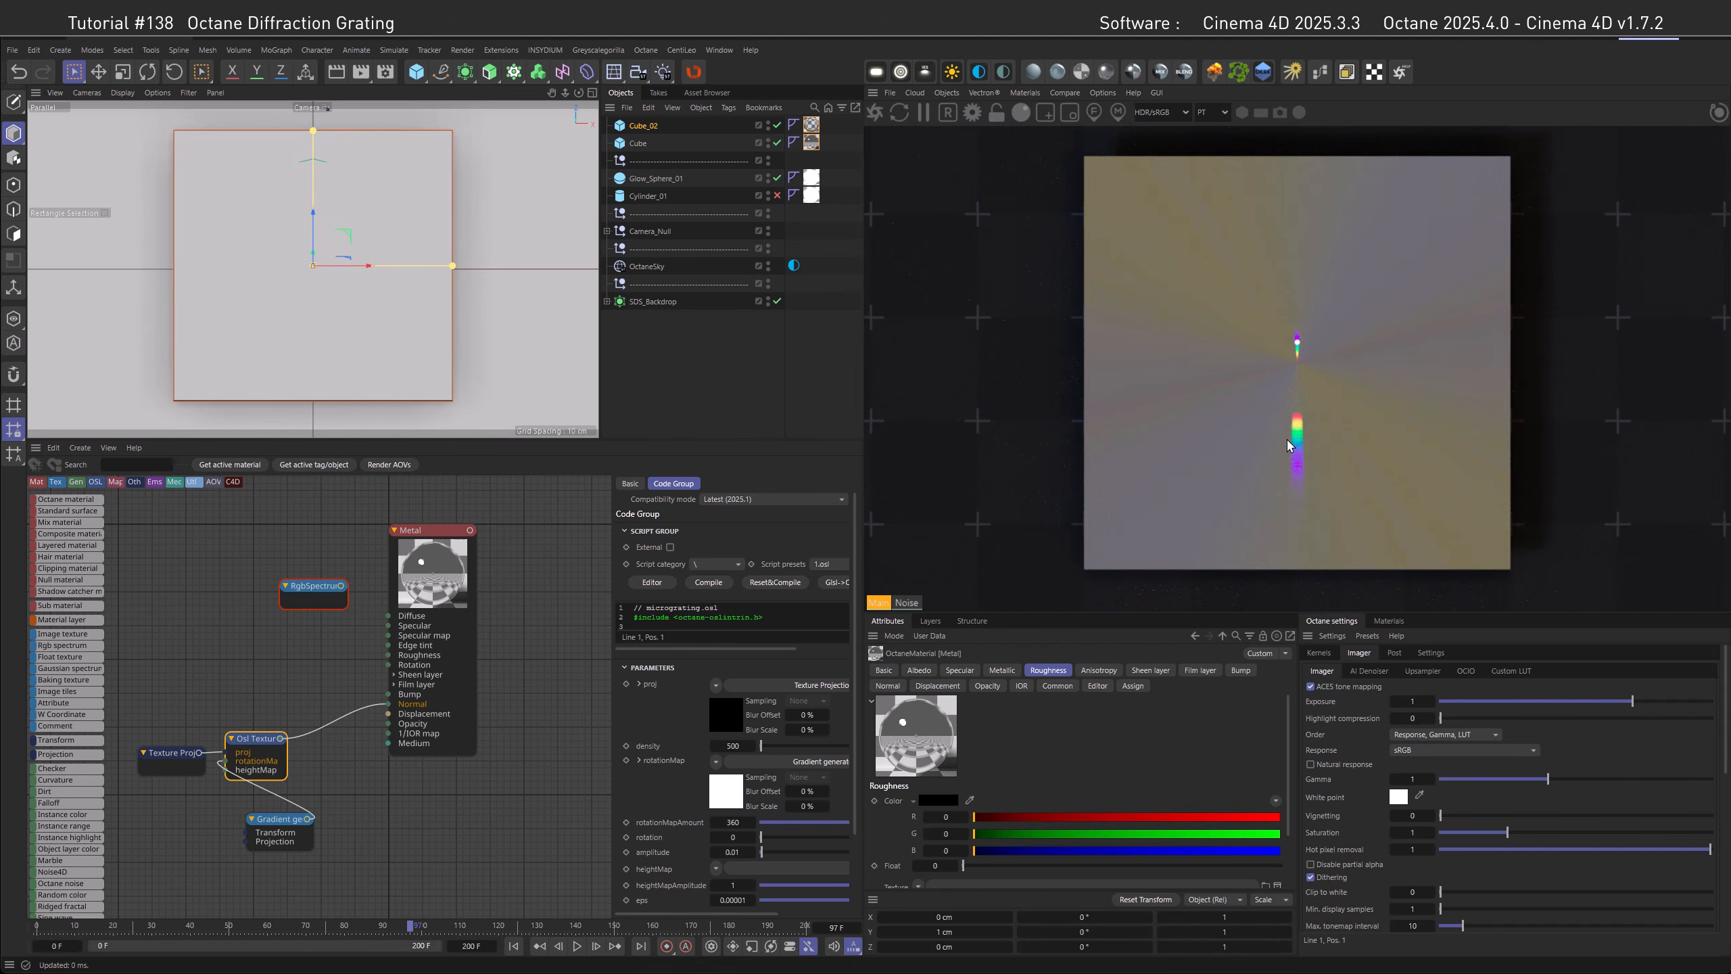
# Switch the viewport to the default camera and examine the plate's radial reflections from an oblique angle.
pyautogui.click(312, 109)
pyautogui.click(340, 121)
pyautogui.moveTo(455, 237)
pyautogui.keyDown('alt'); pyautogui.mouseDown()
pyautogui.moveTo(260, 280)
pyautogui.moveTo(279, 278)
pyautogui.moveTo(241, 257)
pyautogui.mouseUp(); pyautogui.keyUp('alt')
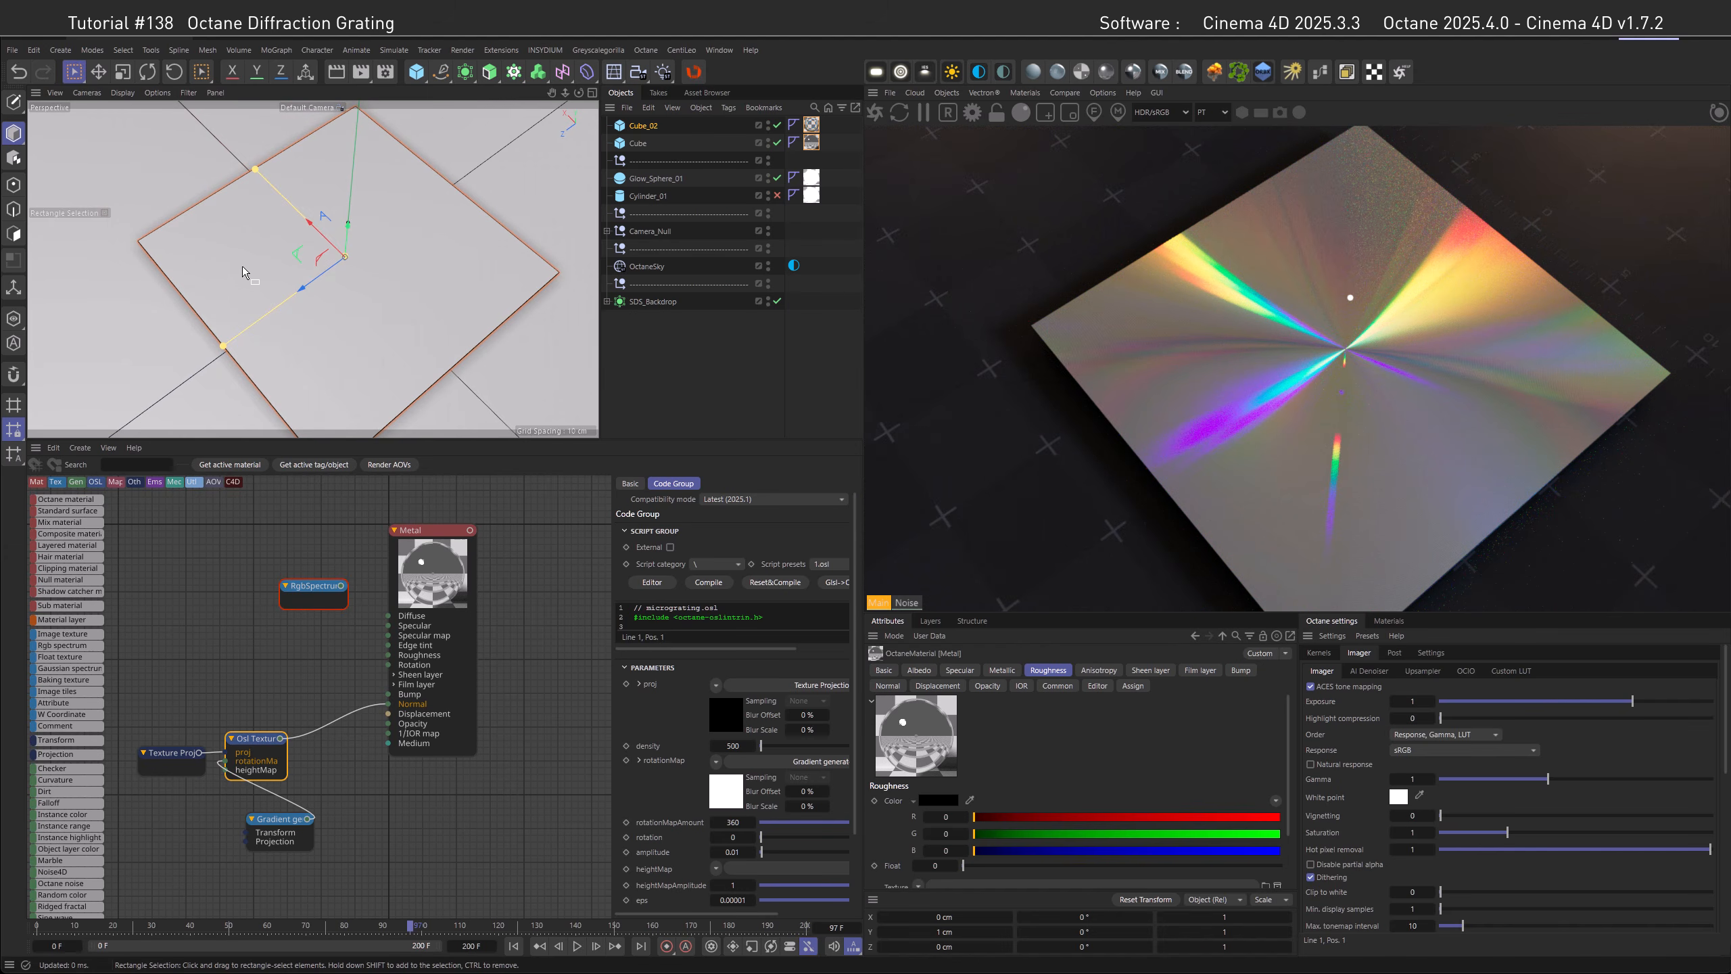
# Add a Fan spiral texture node and connect it to the OSL texture.
pyautogui.doubleClick(387, 836)
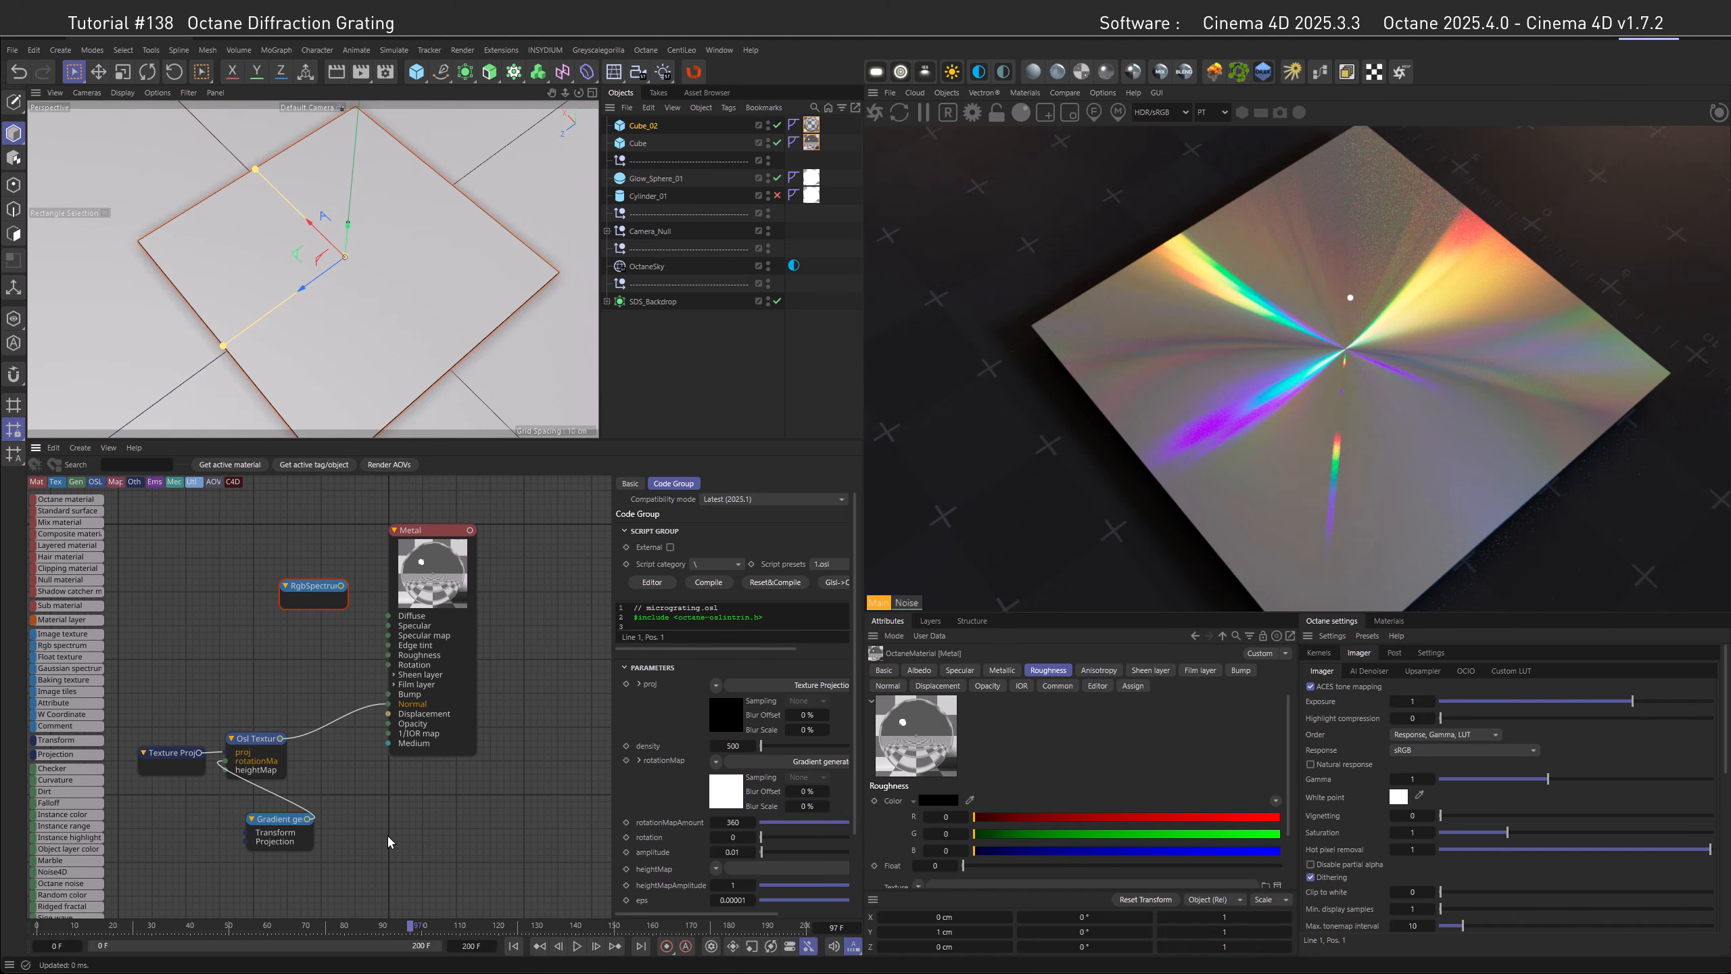
pyautogui.write('FAN')
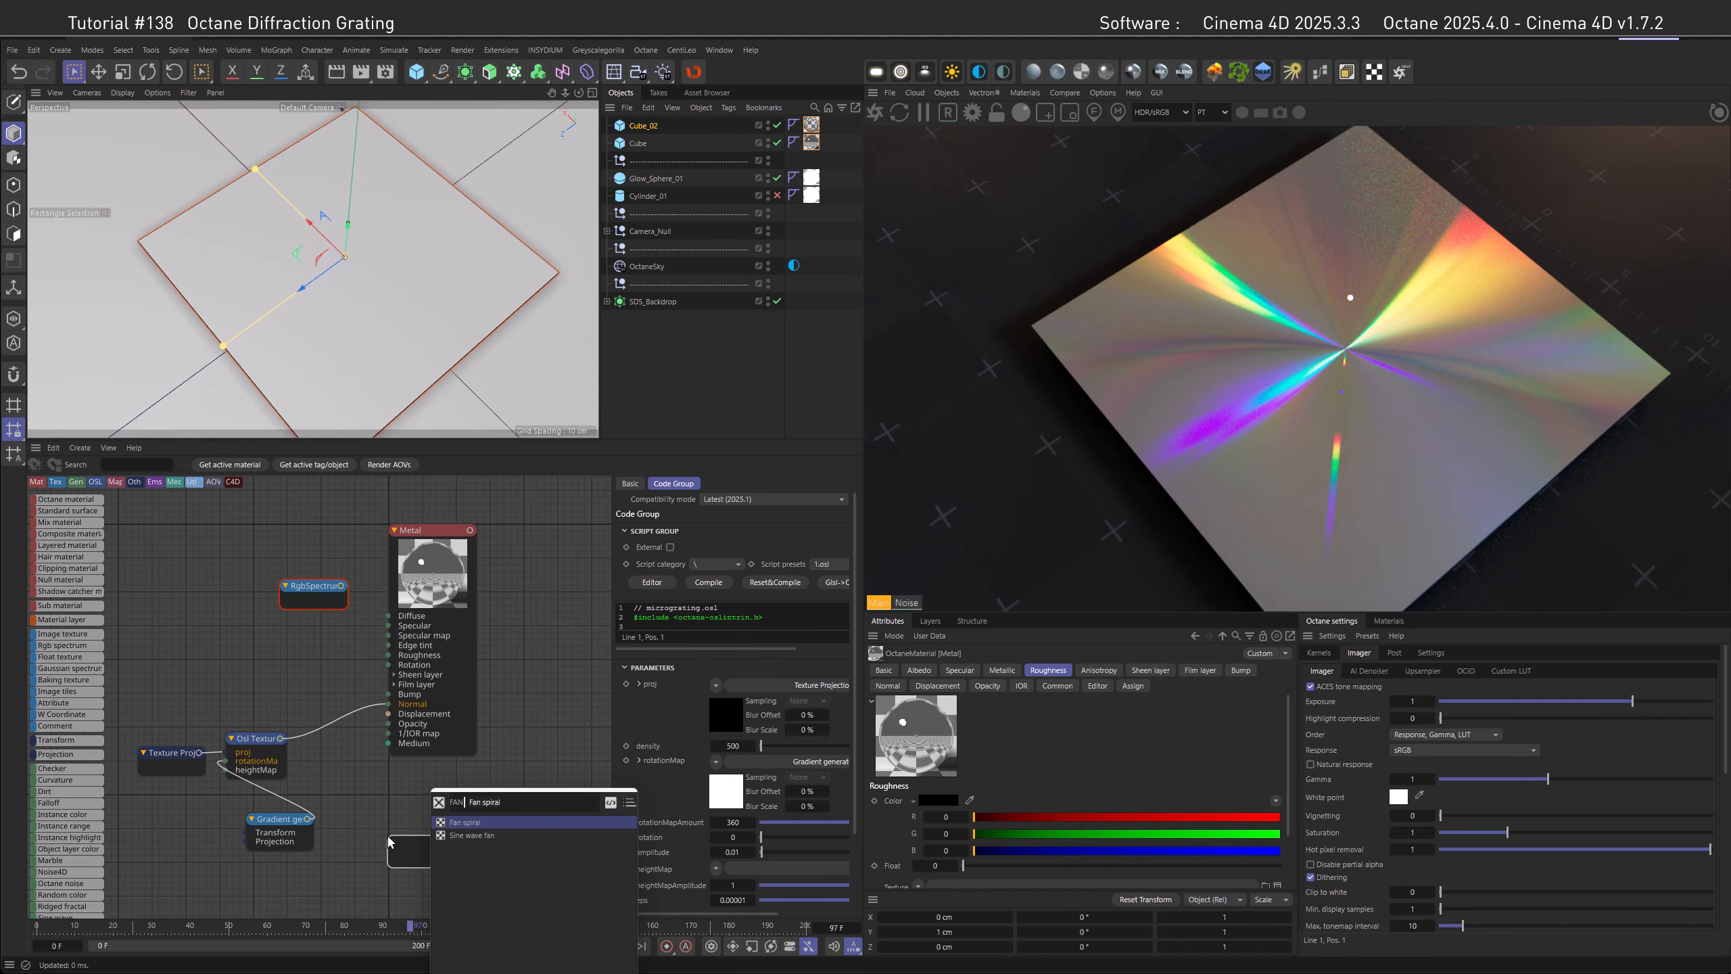
pyautogui.click(481, 823)
pyautogui.moveTo(407, 861); pyautogui.dragTo(226, 769)
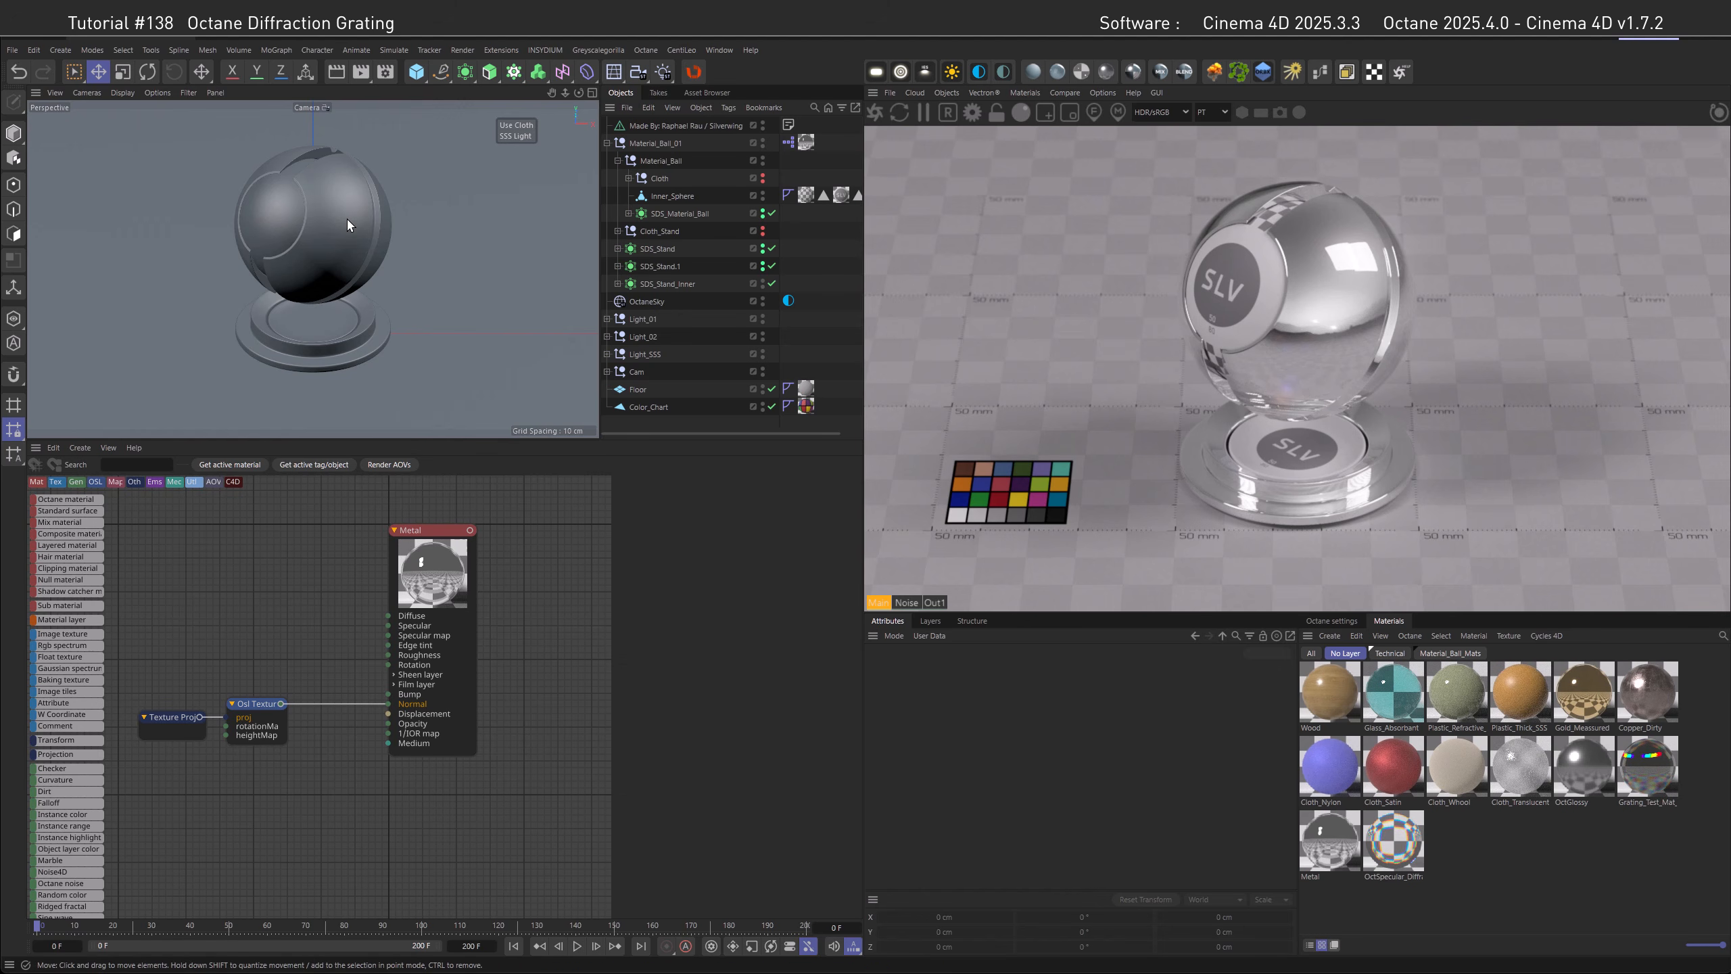
# In the material ball scene, duplicate SDS_Material_Ball and place a new Displacer deformer inside the copy.
pyautogui.moveTo(684, 214); pyautogui.dragTo(699, 221)
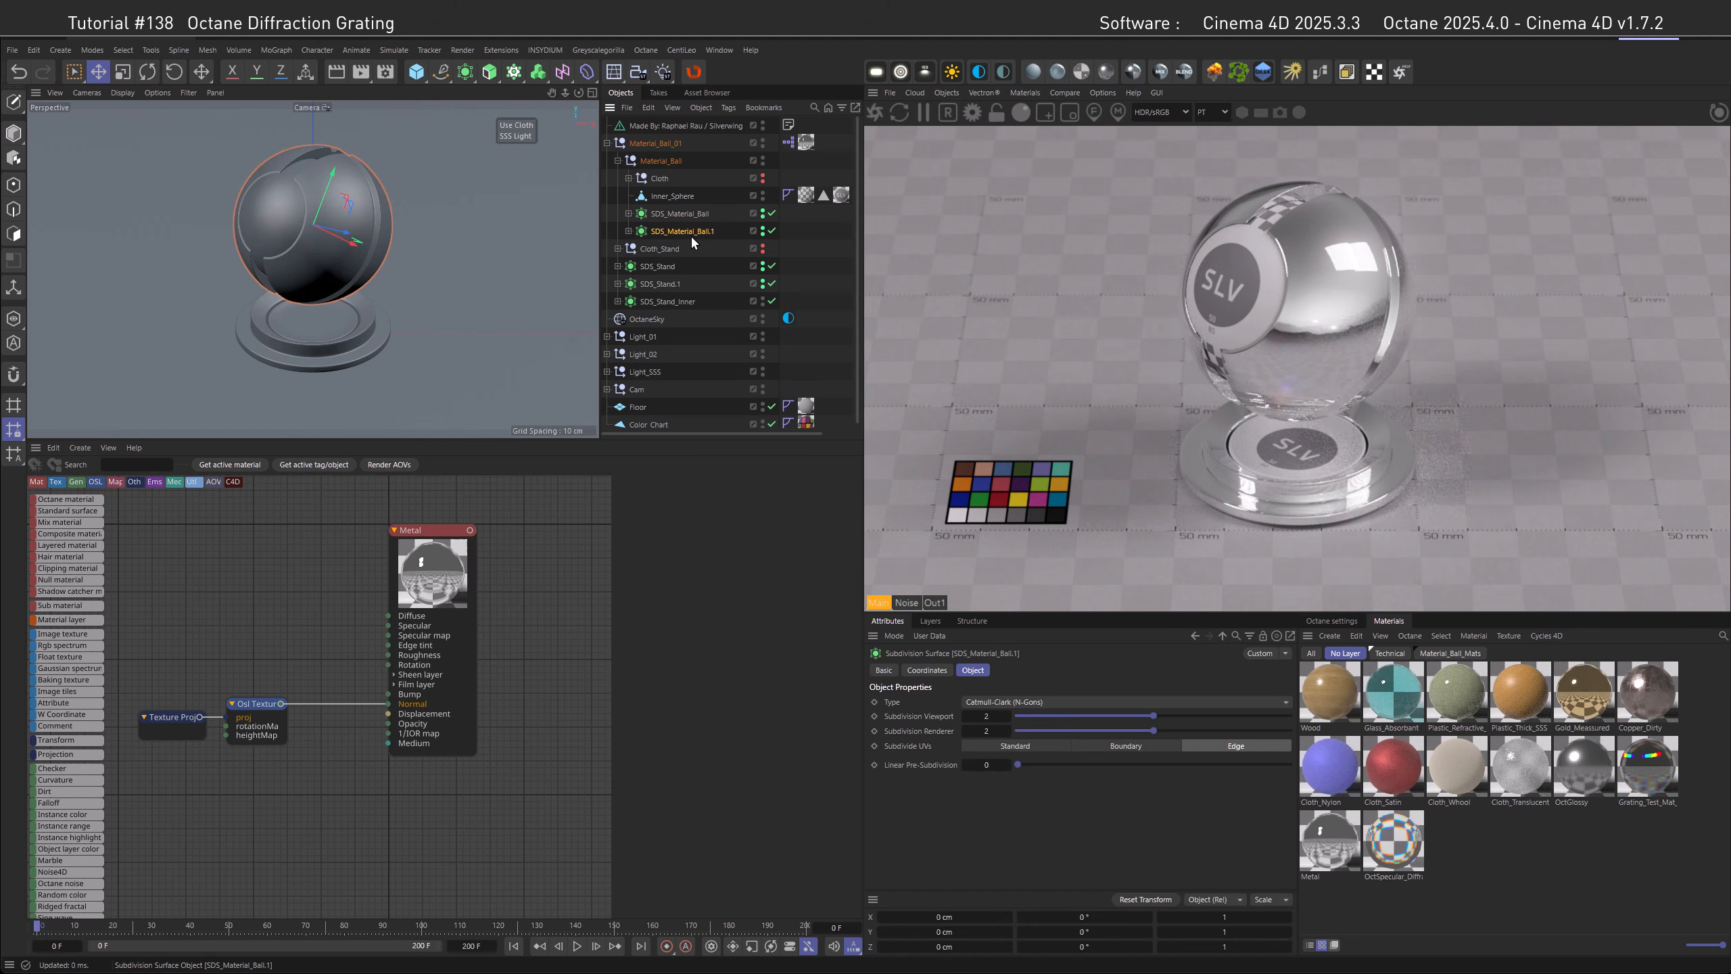
pyautogui.click(589, 78)
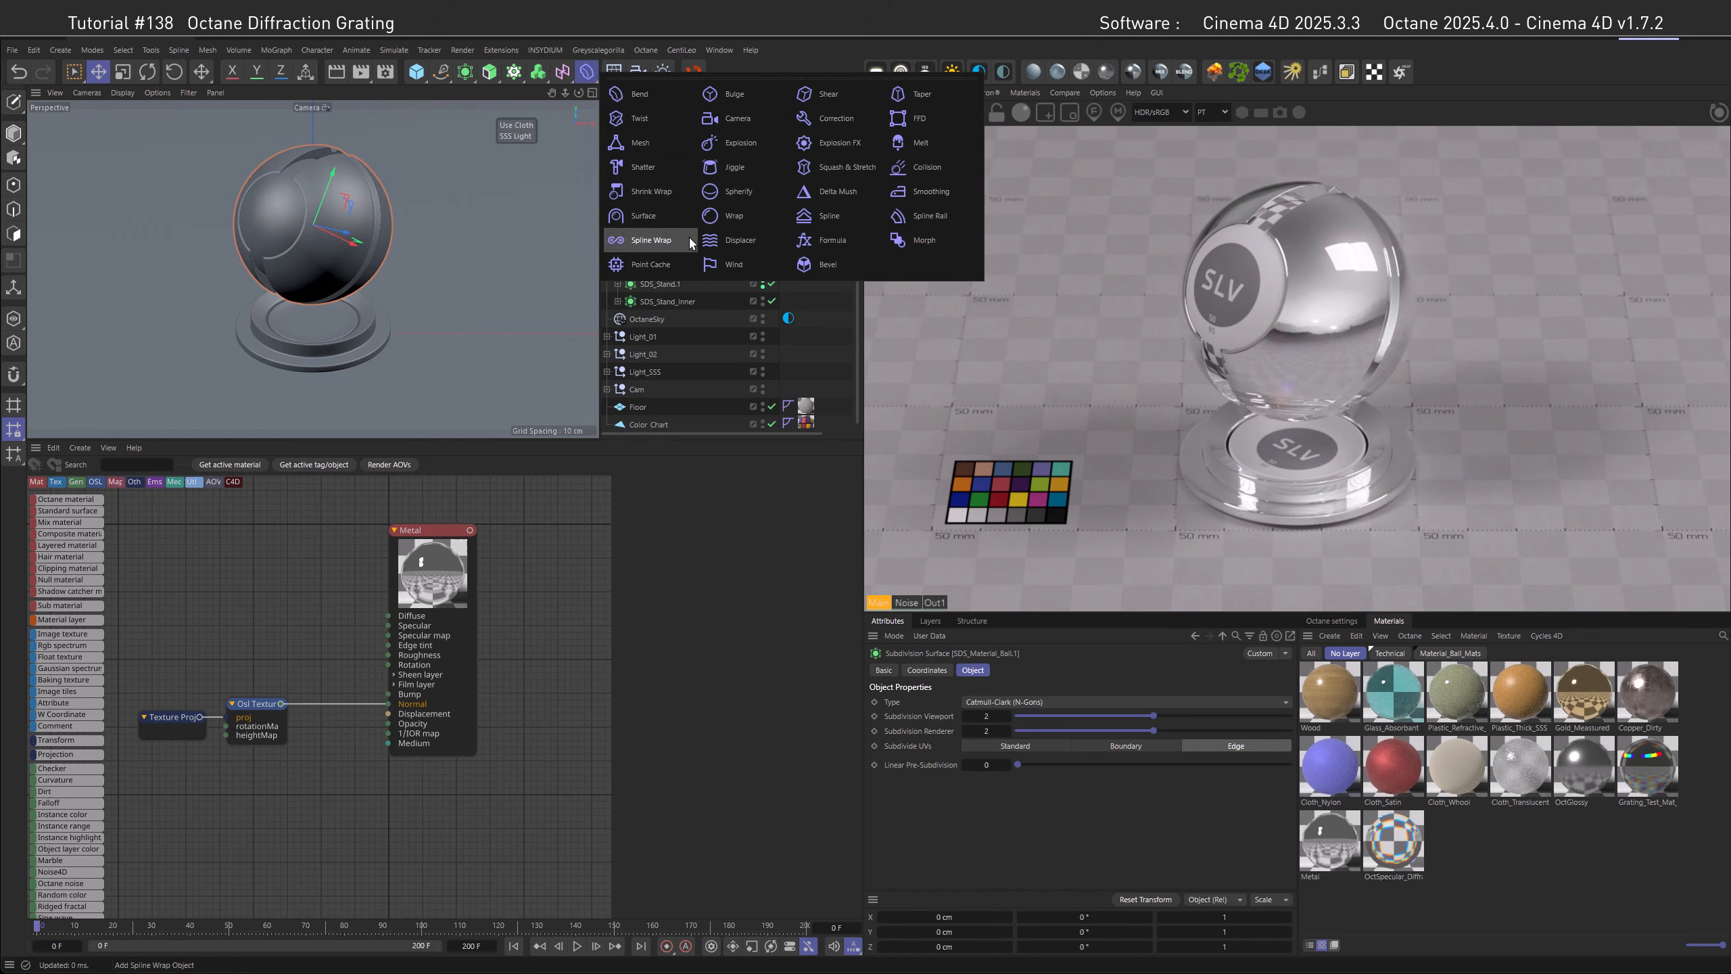
pyautogui.click(712, 242)
pyautogui.moveTo(657, 128); pyautogui.dragTo(682, 249)
# Assign a Color shader to the Displacer's shading.
pyautogui.click(1012, 670)
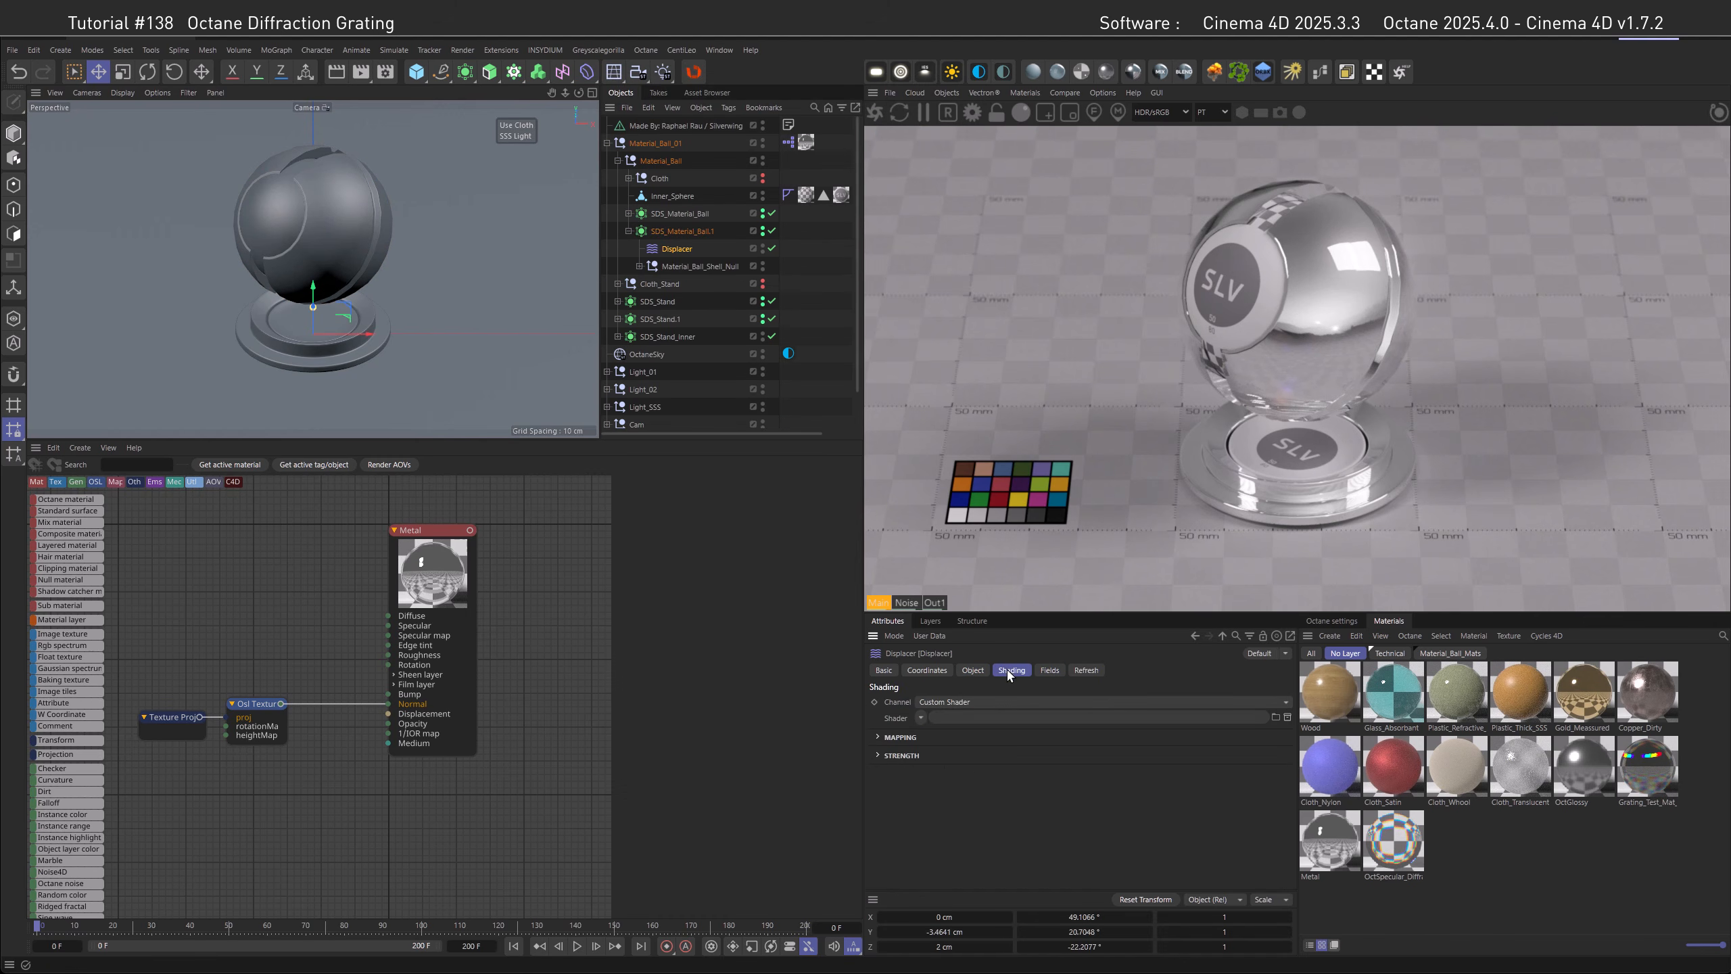
pyautogui.click(921, 718)
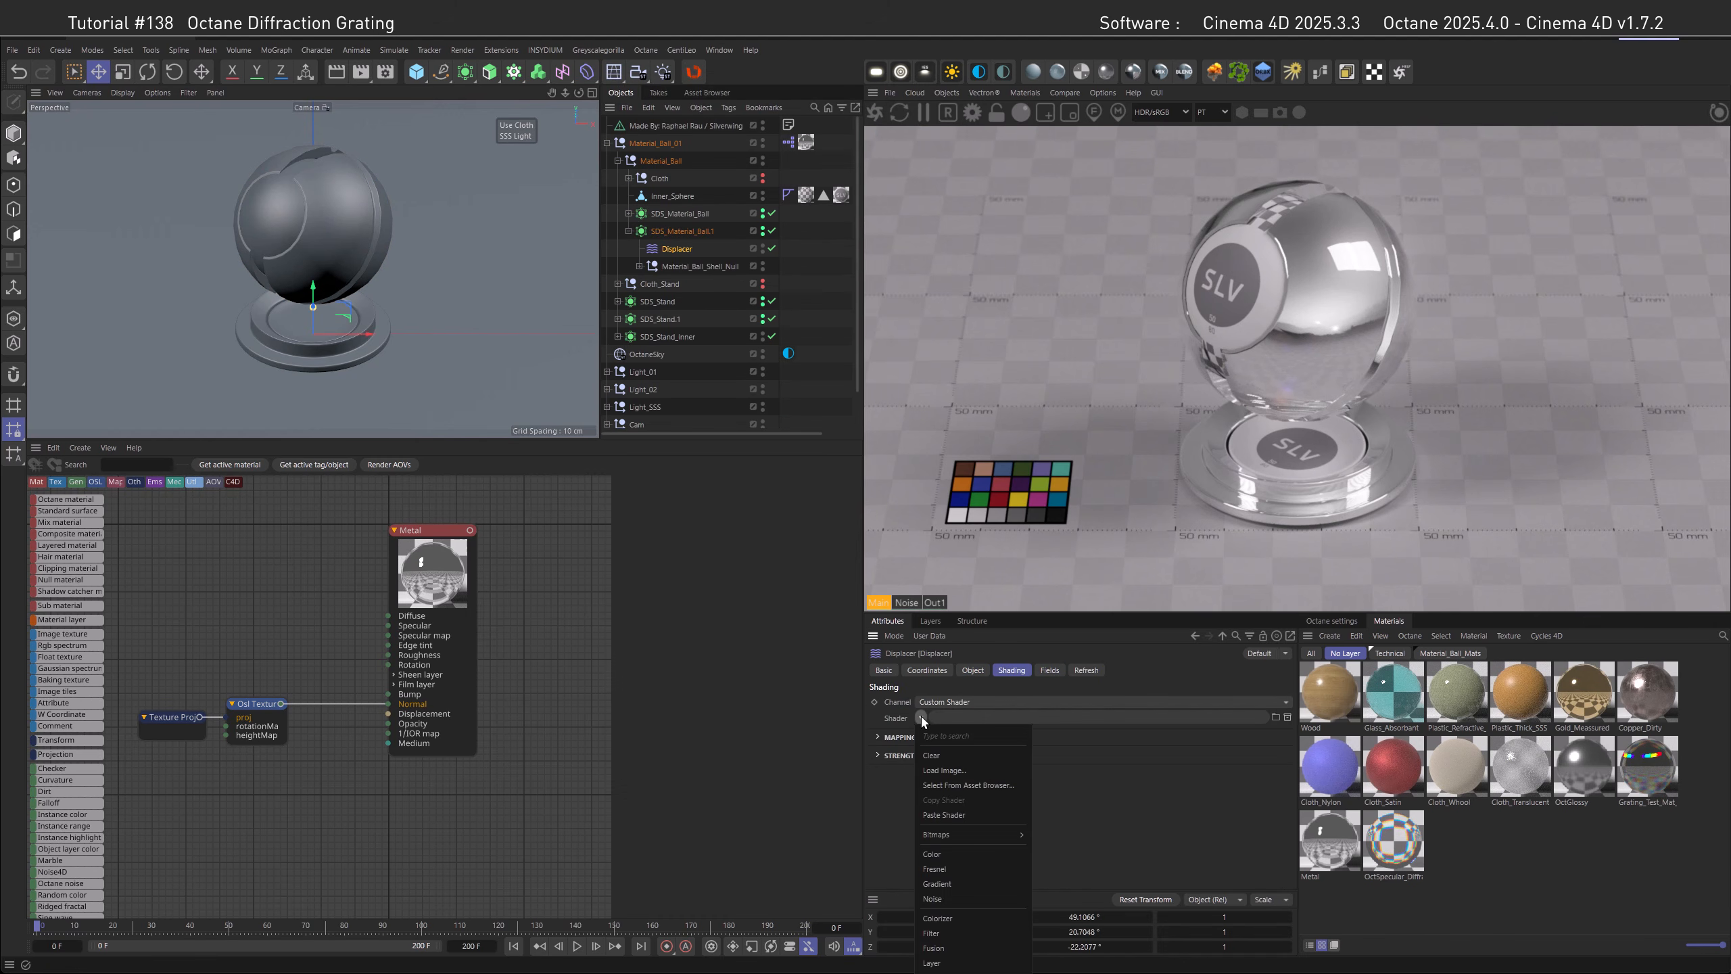
pyautogui.click(957, 853)
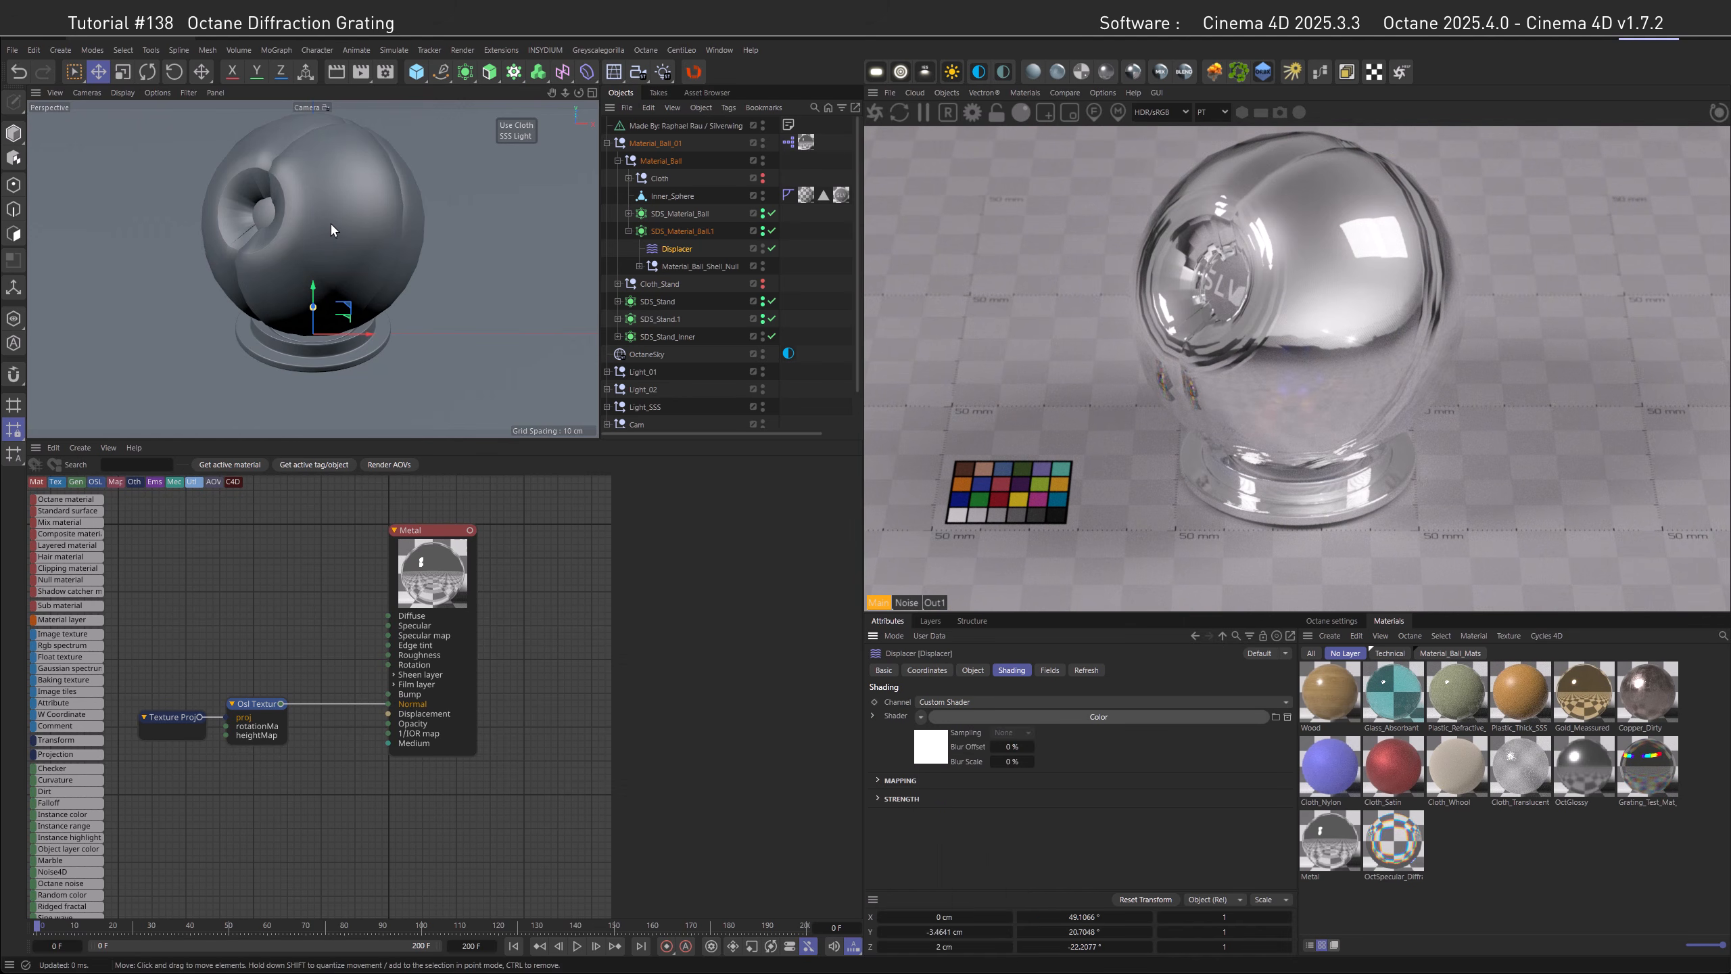
# Set the Displacer's height to 0.01 cm in its object properties.
pyautogui.click(972, 670)
pyautogui.click(941, 739)
pyautogui.write('0.01')
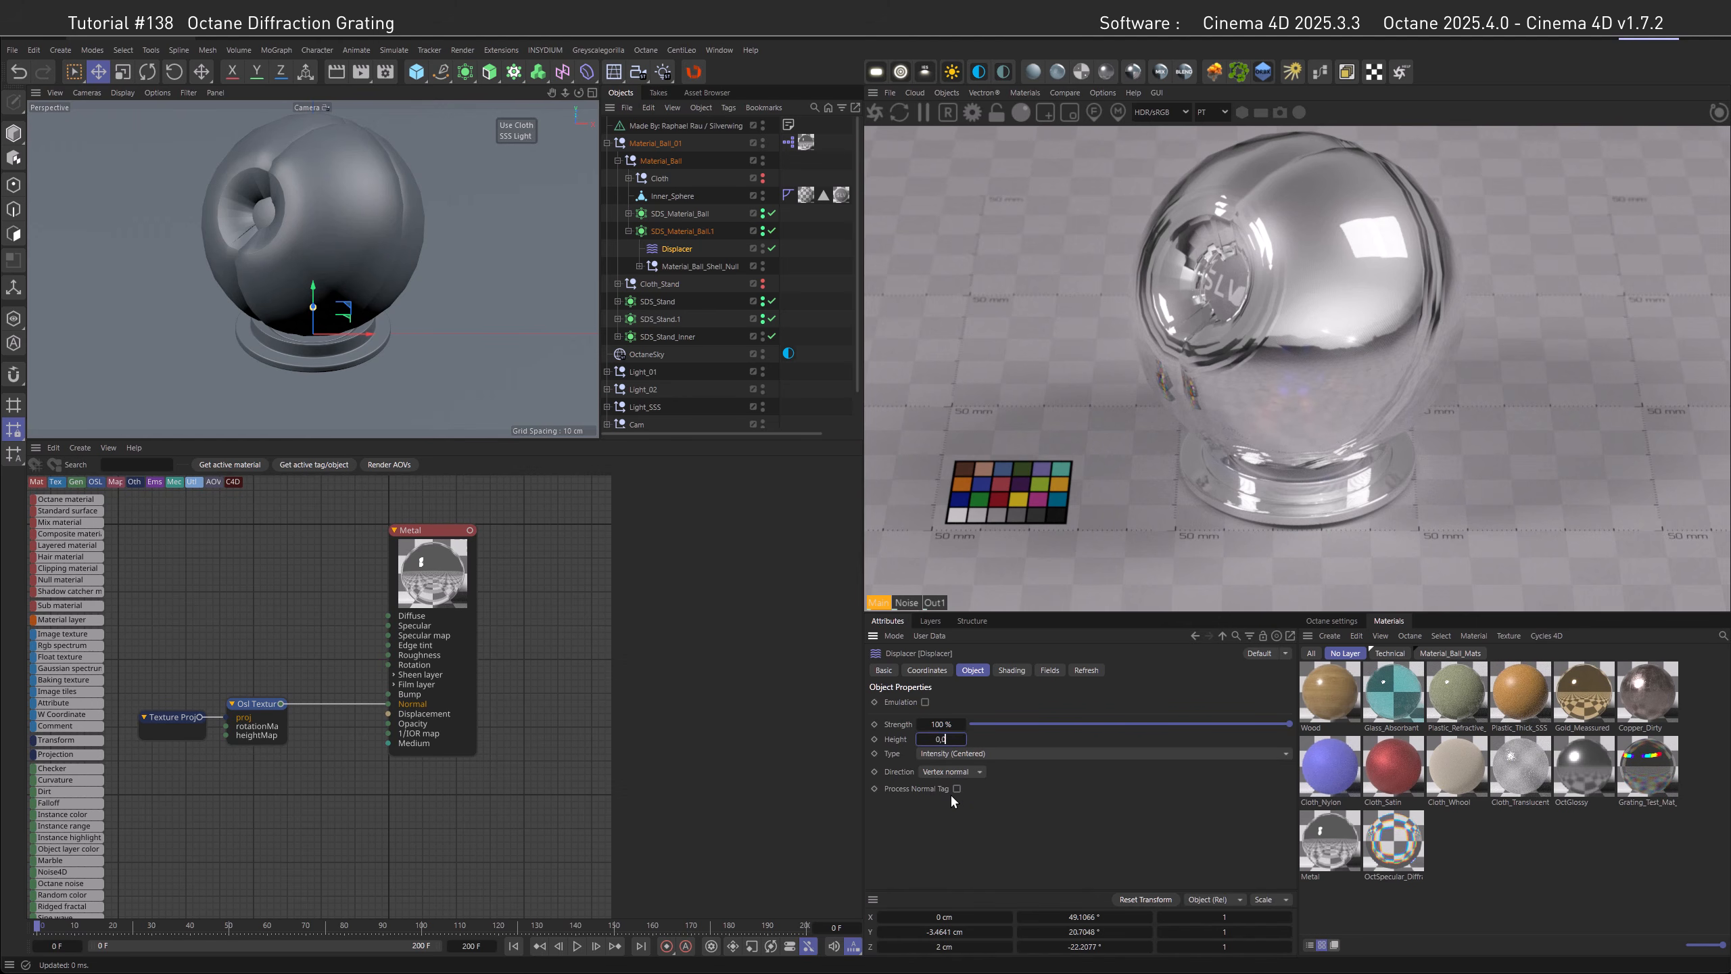
pyautogui.press('Return')
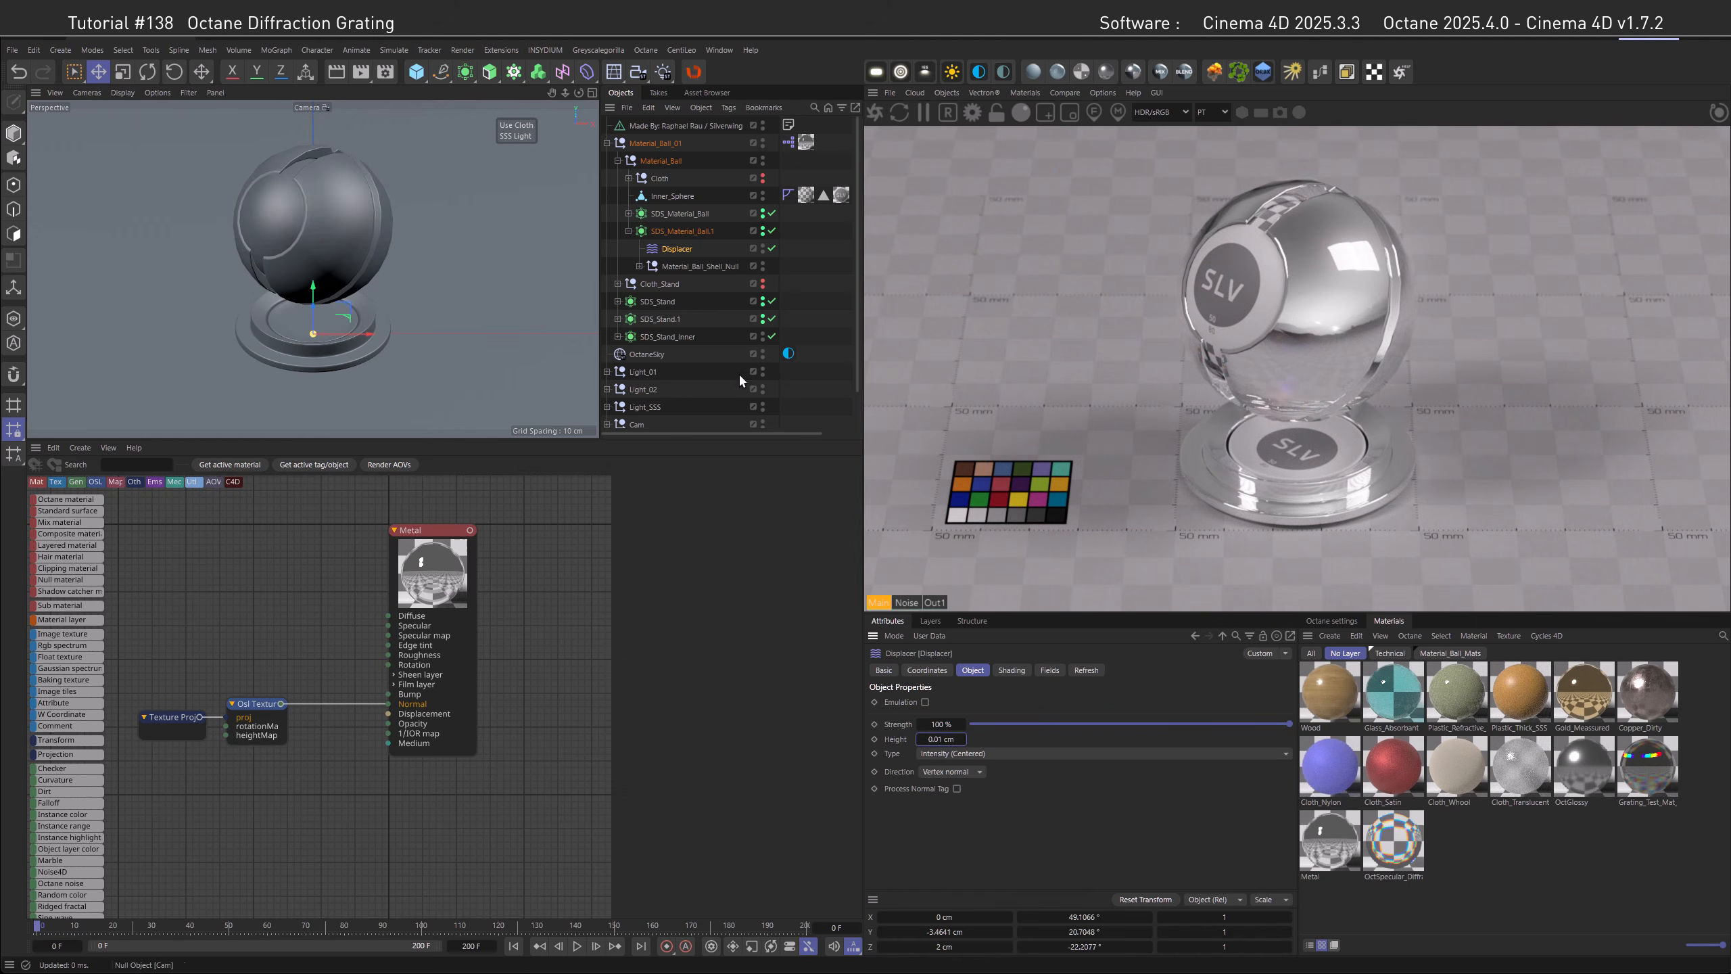
# Place Material_Ball_Shell_Null above the Displacer and apply the OctSpecular_Diffraction material to SDS_Material_Ball.1.
pyautogui.moveTo(695, 271); pyautogui.dragTo(690, 239)
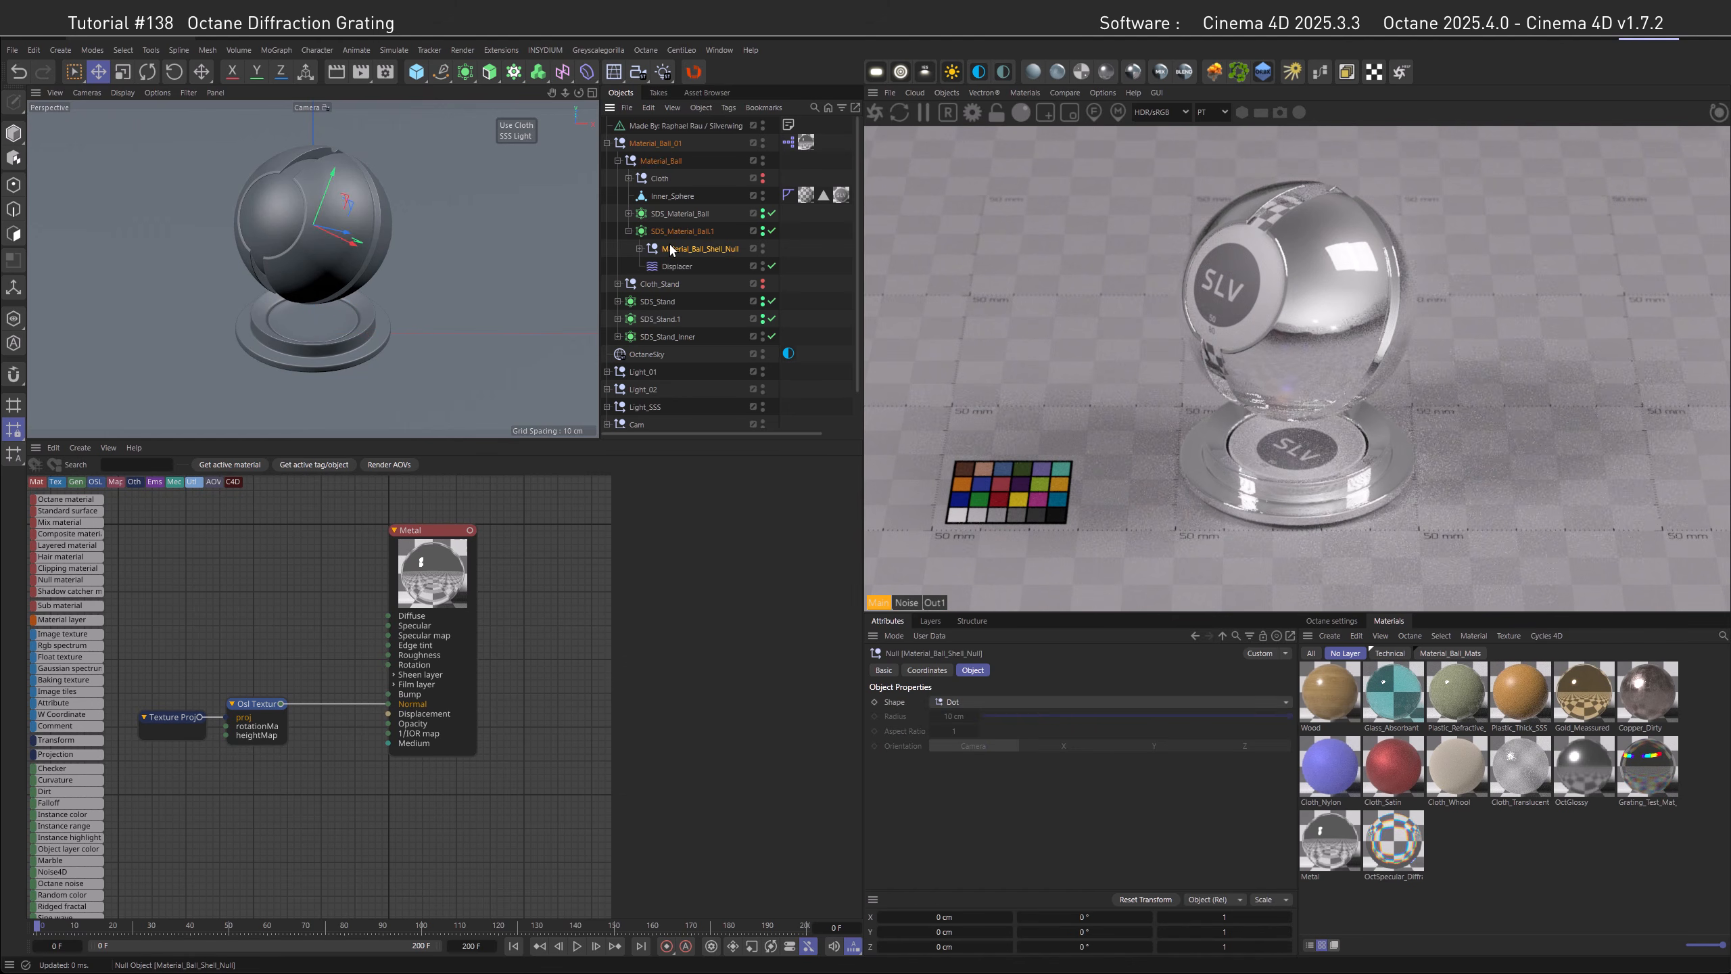
pyautogui.moveTo(1393, 843); pyautogui.dragTo(705, 230)
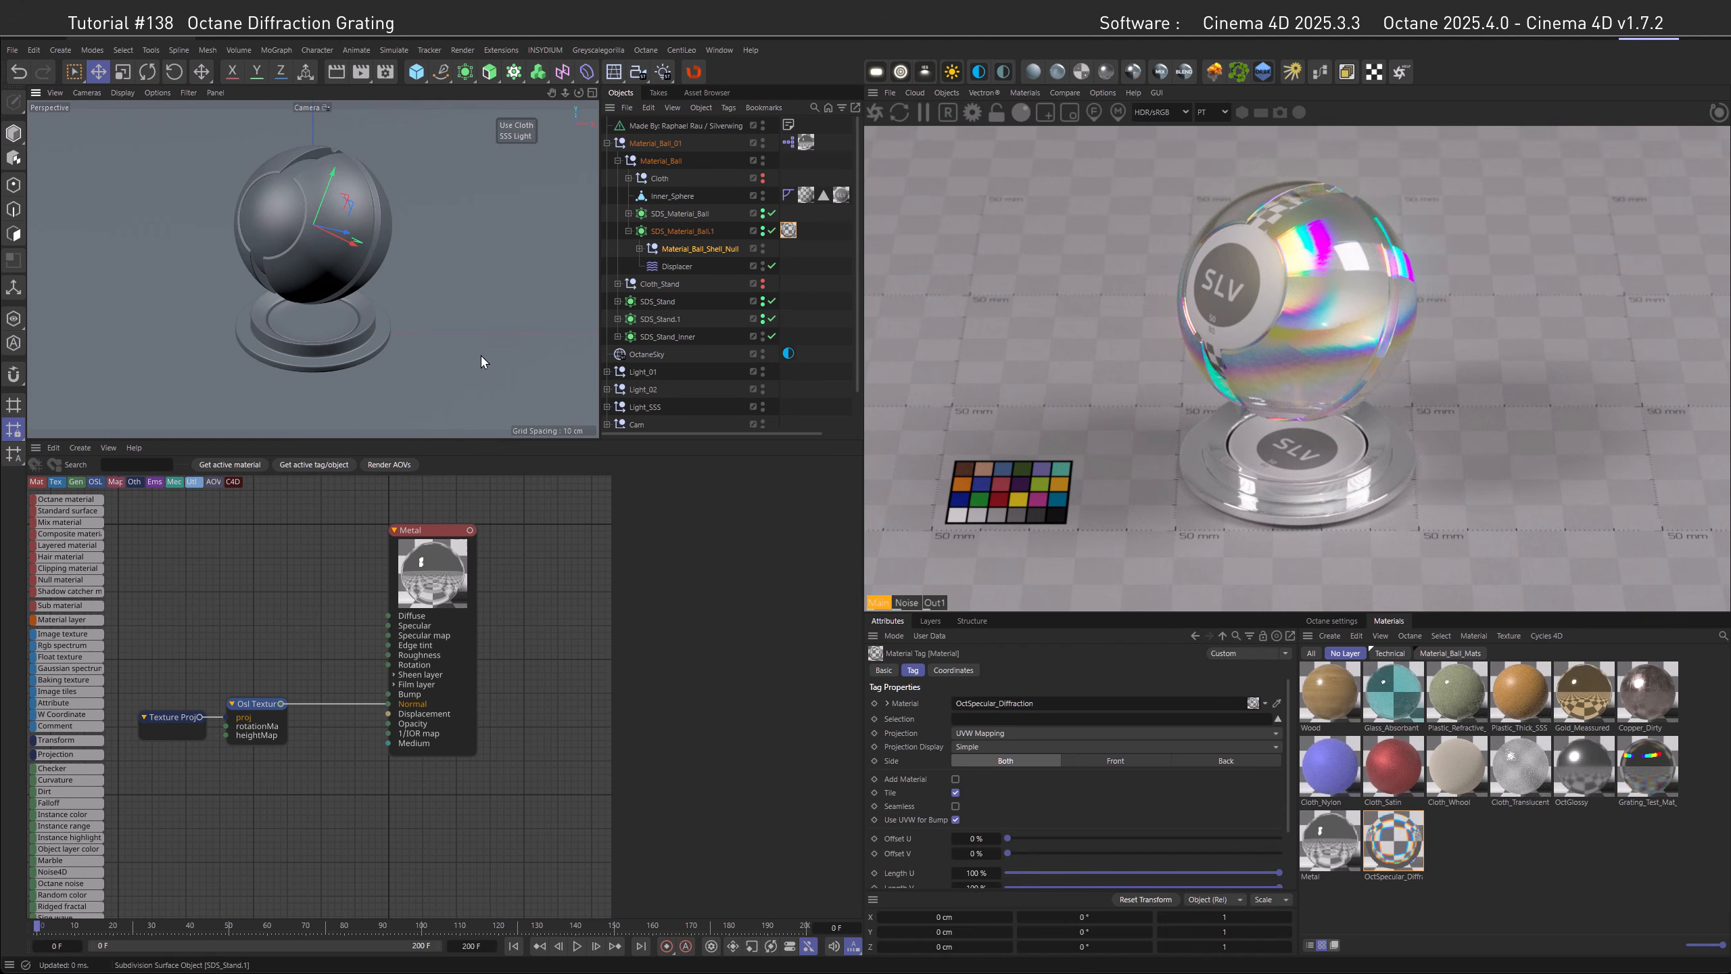
# Display shading lines in the viewport and set SDS_Material_Ball's viewport and renderer subdivisions to 4.
pyautogui.press('n')
pyautogui.press('b')
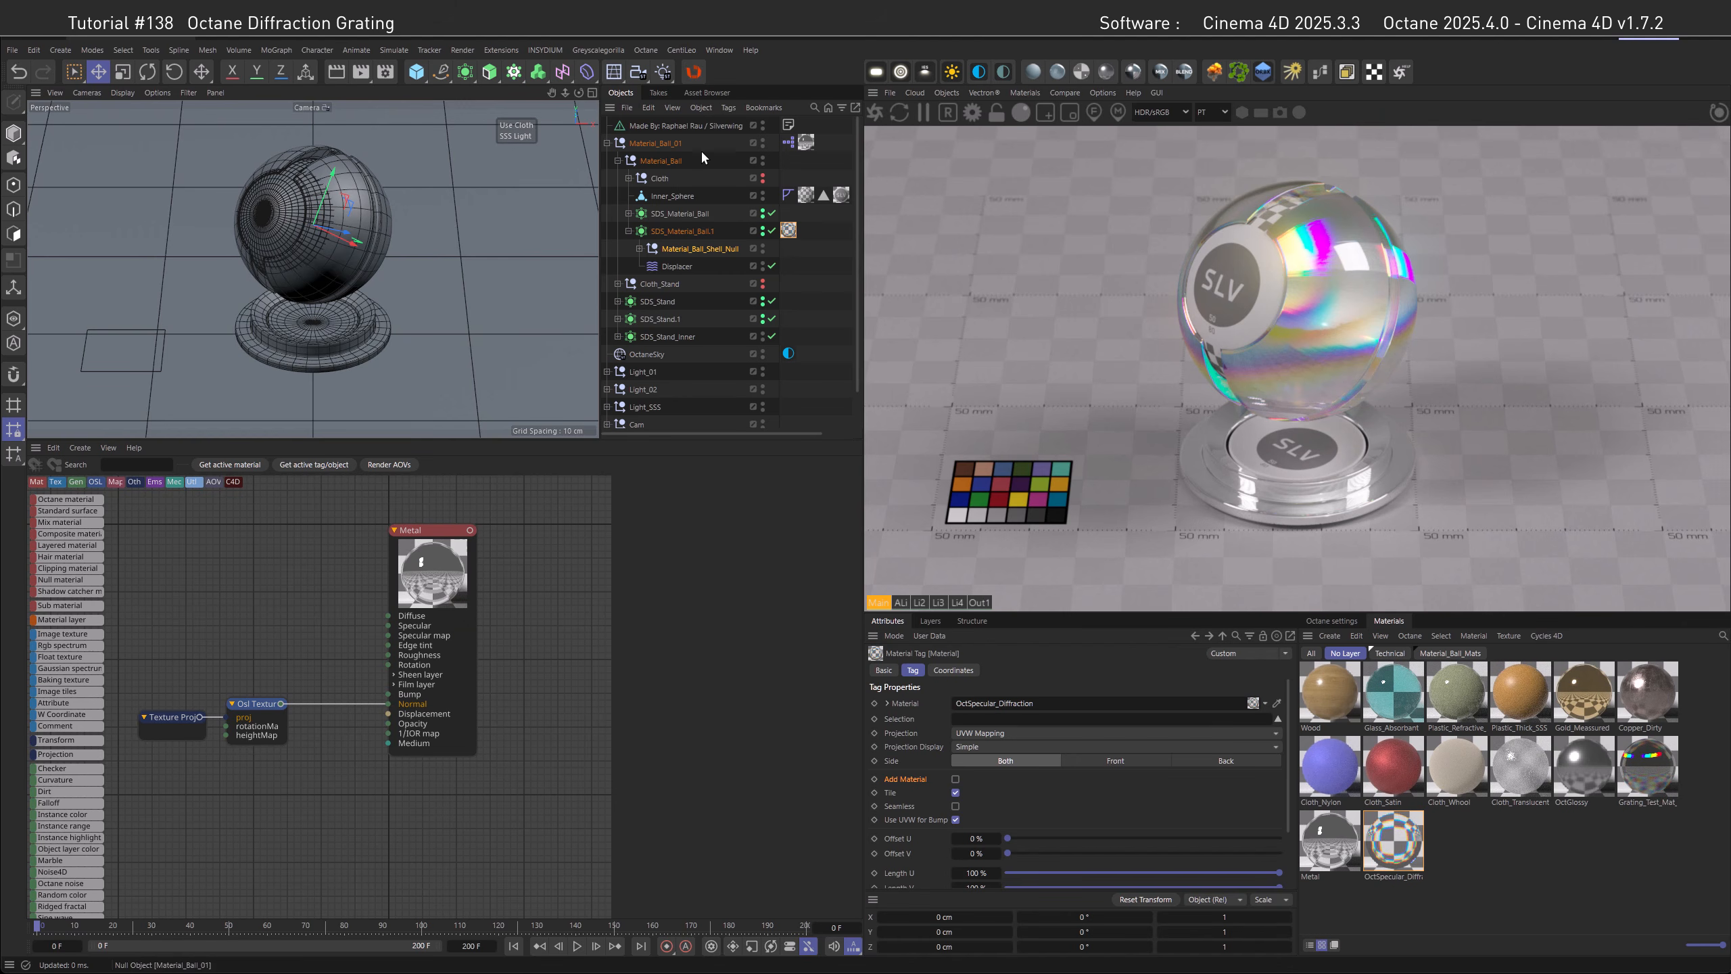
pyautogui.click(677, 215)
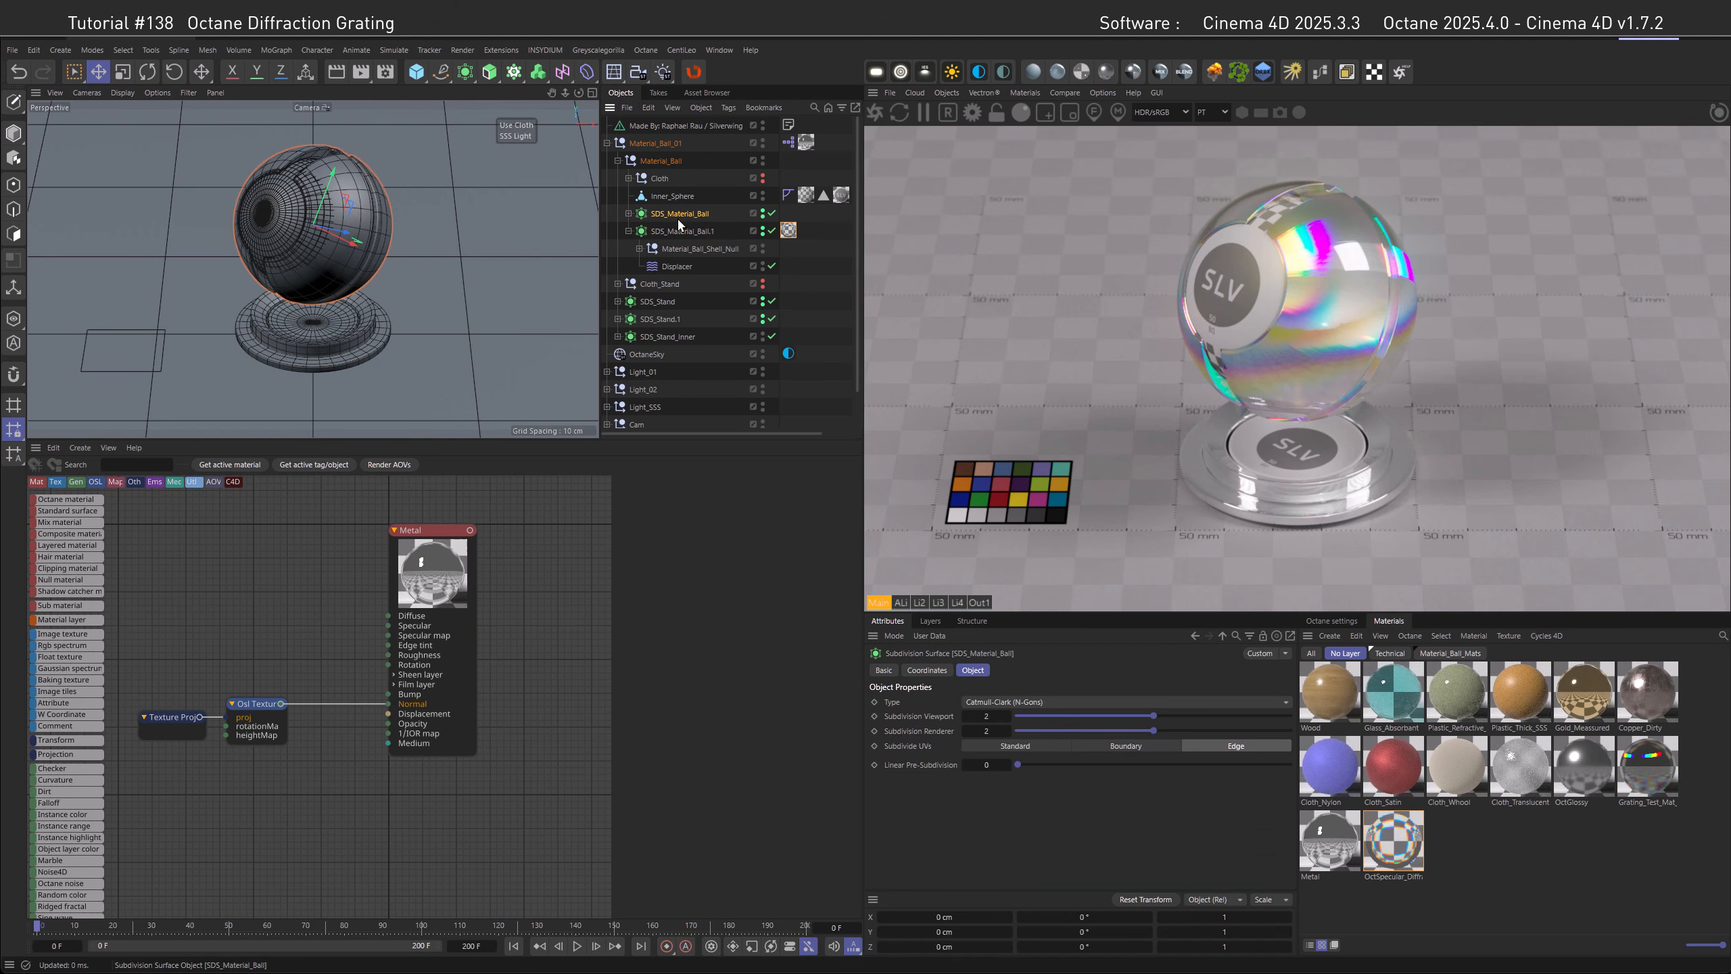
pyautogui.click(986, 715)
pyautogui.write('4')
pyautogui.press('Tab')
pyautogui.write('4')
pyautogui.press('Return')
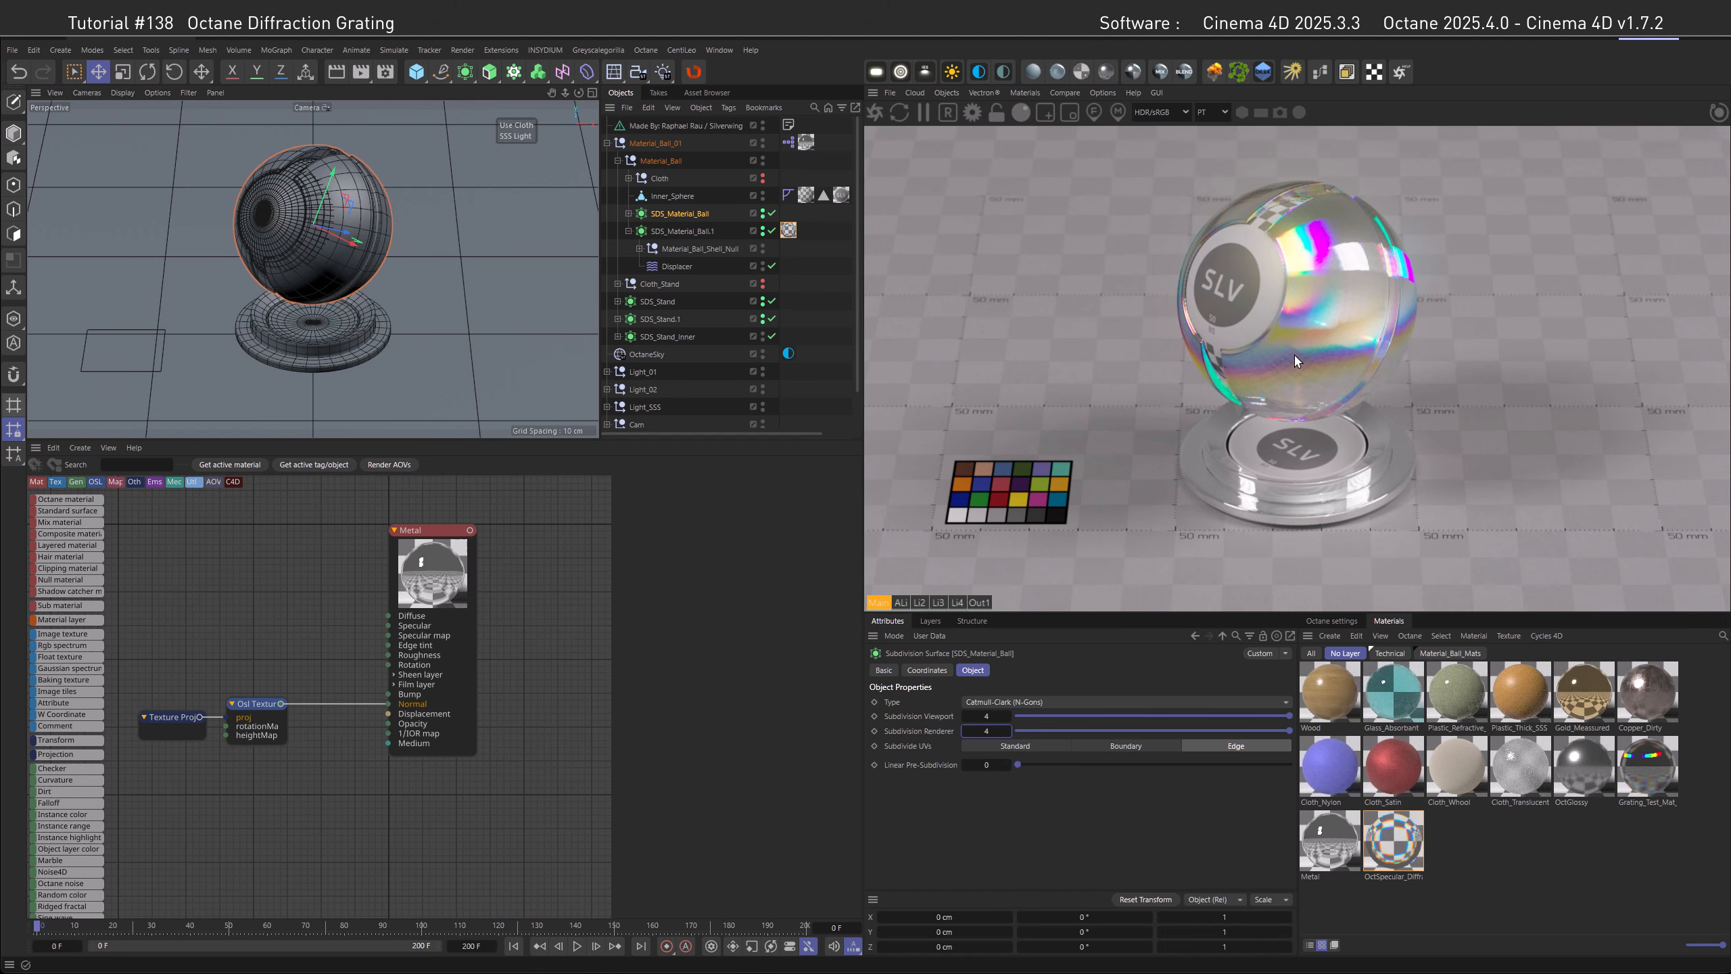
# Set the viewport and renderer subdivisions of the duplicated SDS_Material_Ball.1 to 4.
pyautogui.click(681, 230)
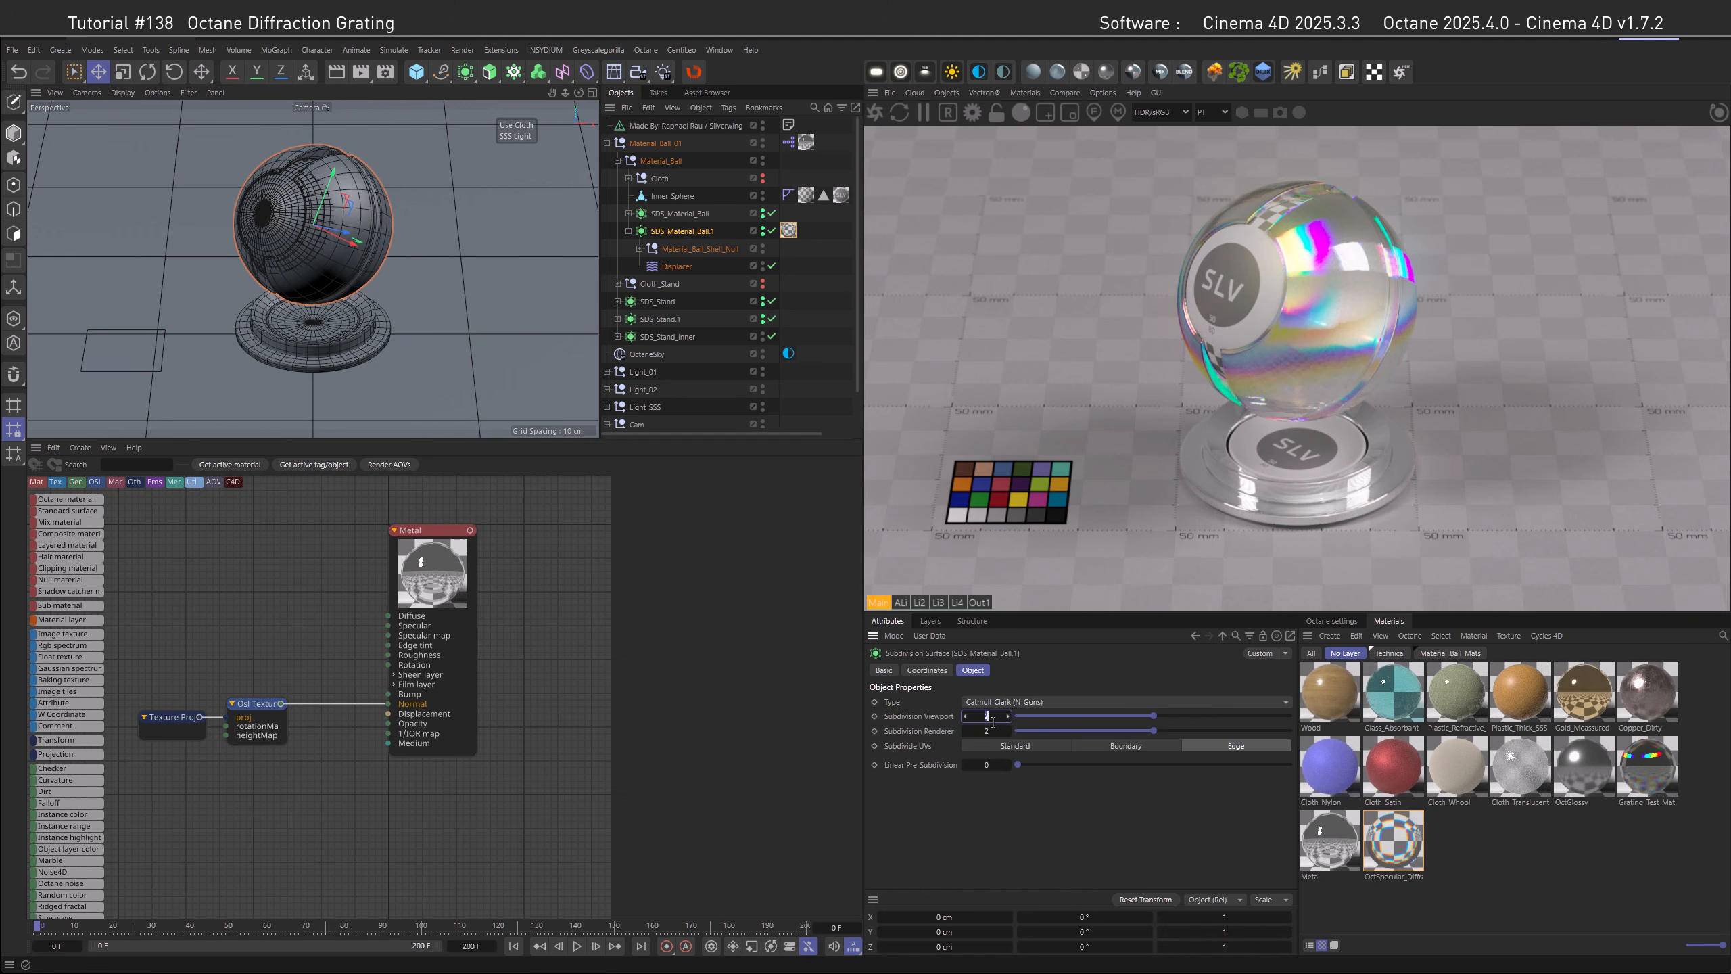
pyautogui.write('4')
pyautogui.press('Tab')
pyautogui.write('4')
pyautogui.press('Return')
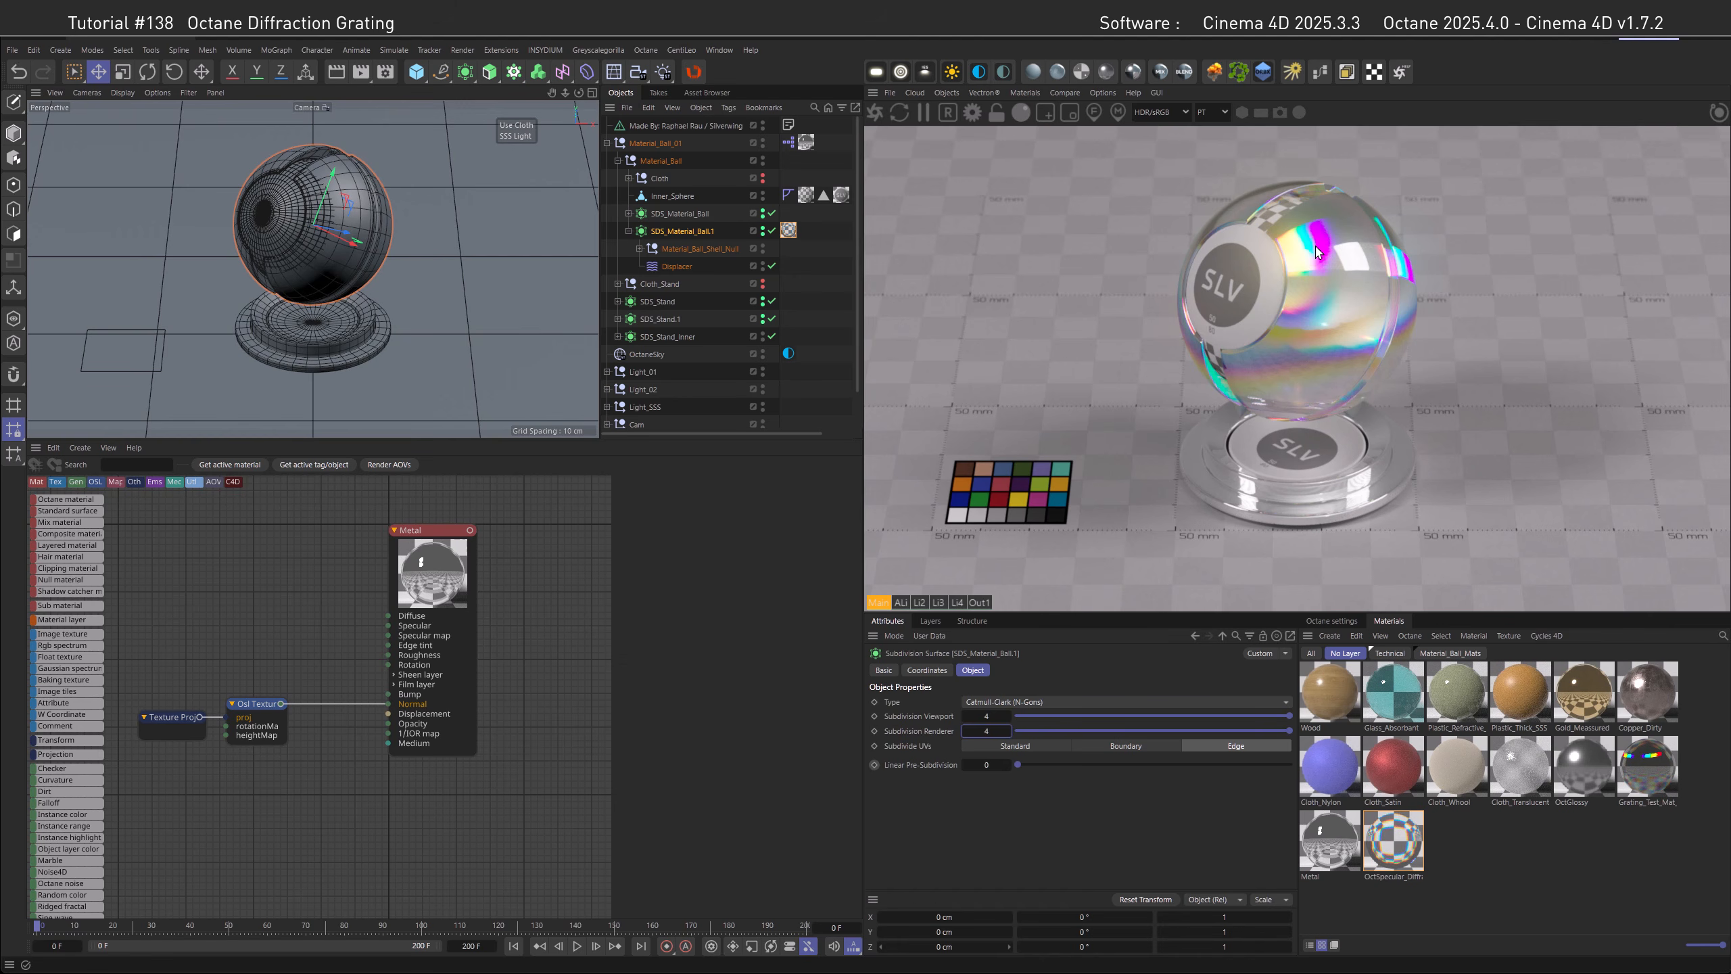
# Compare the render with ACES tone mapping off and on, and view the Out1 output.
pyautogui.click(1329, 621)
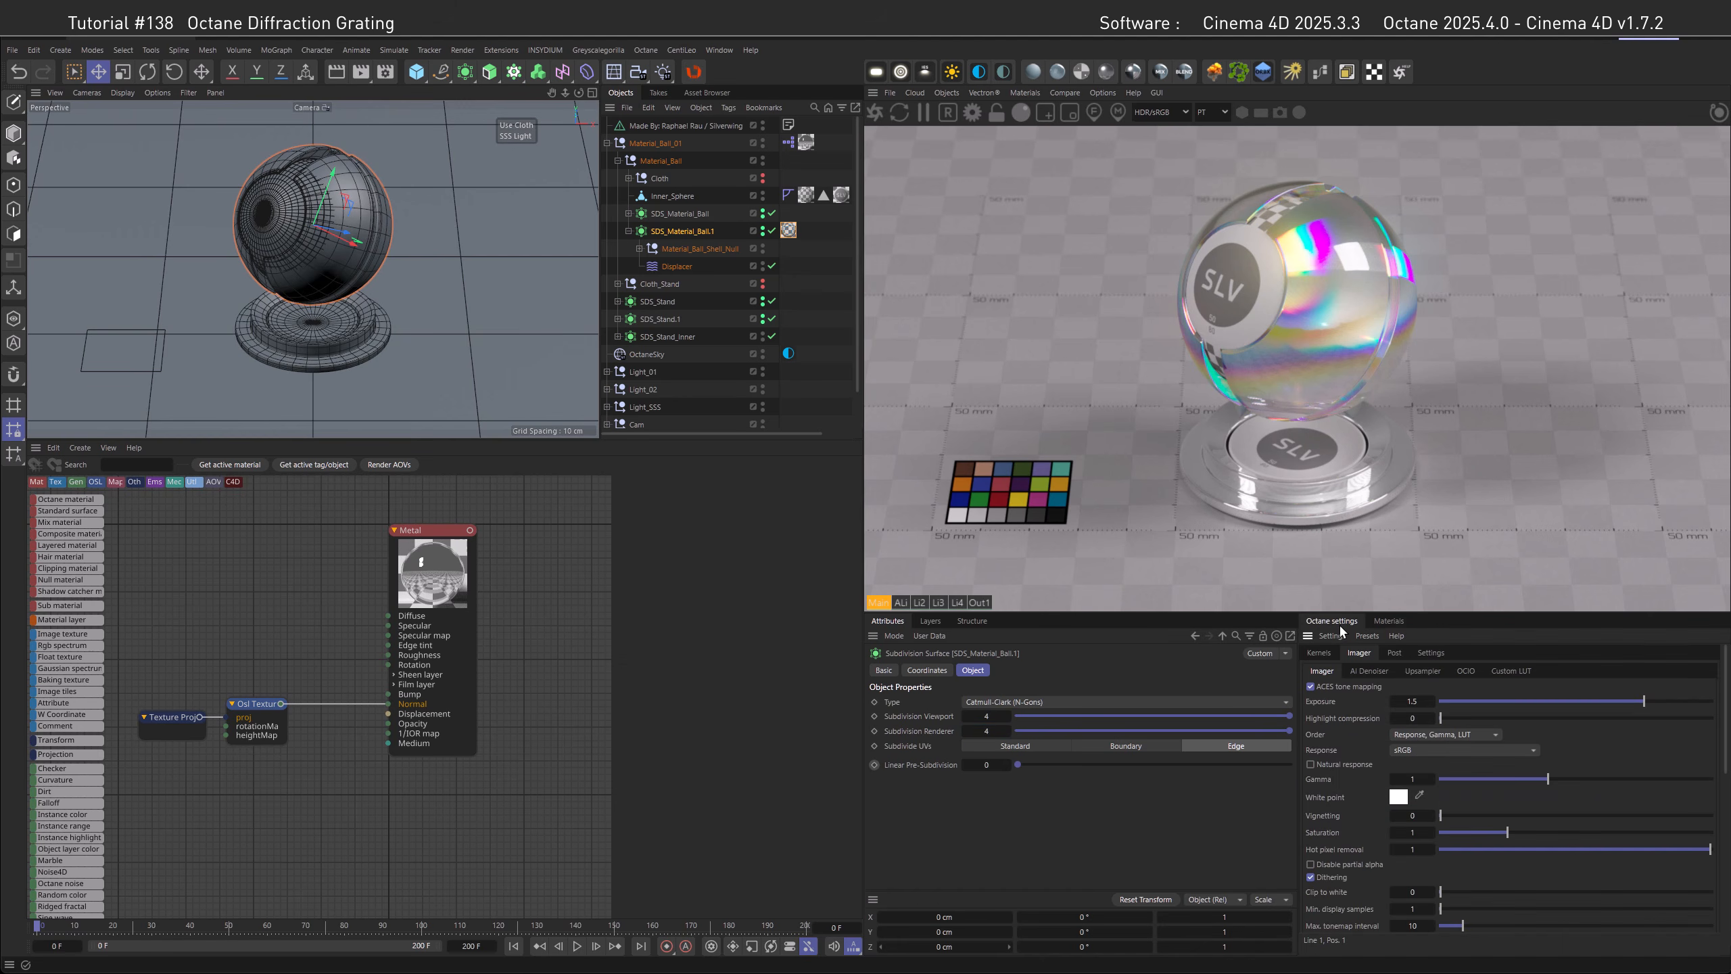
pyautogui.click(1310, 687)
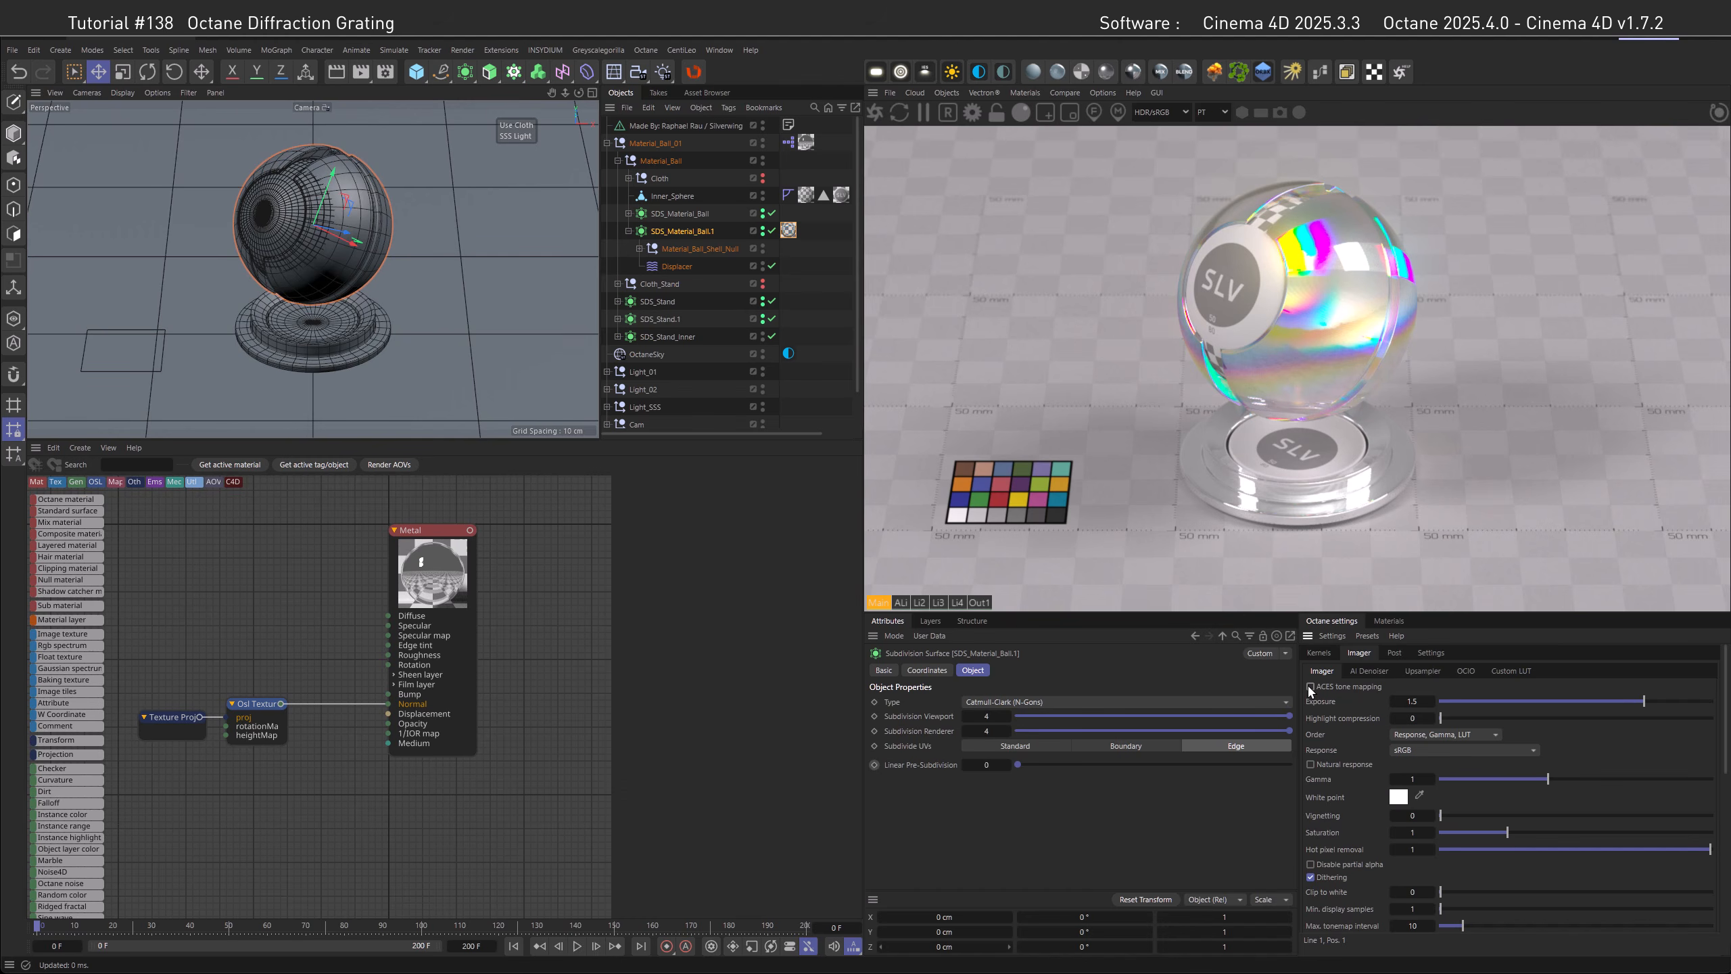
pyautogui.click(1310, 686)
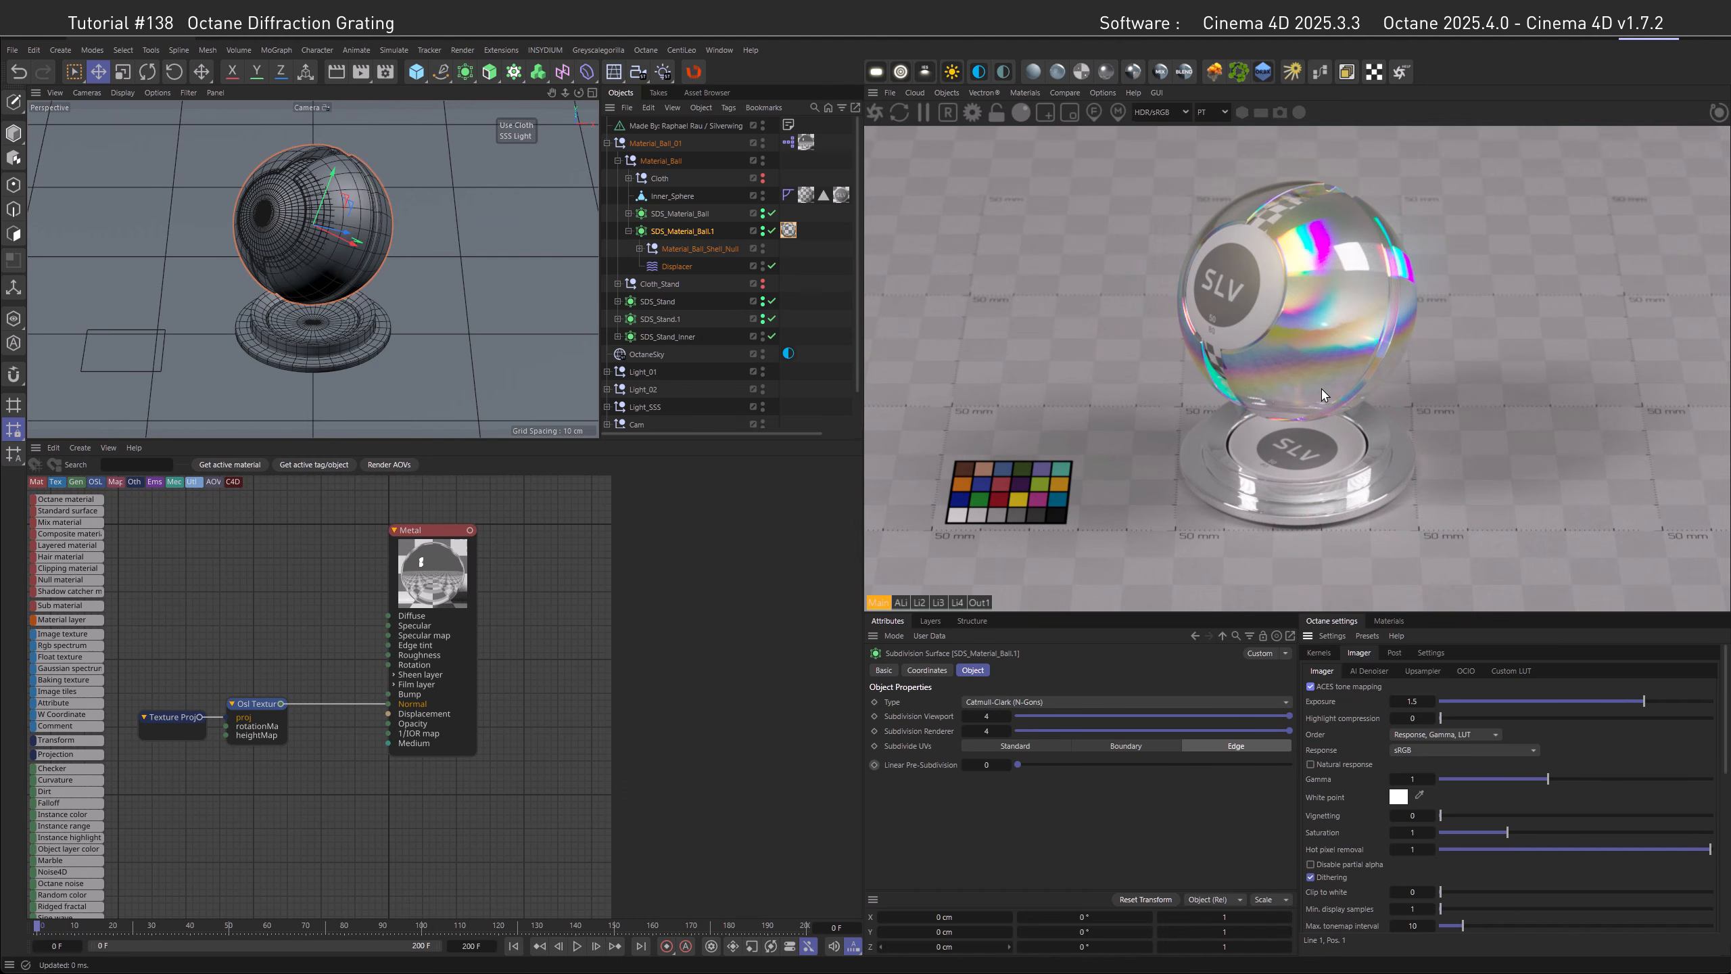
pyautogui.click(977, 601)
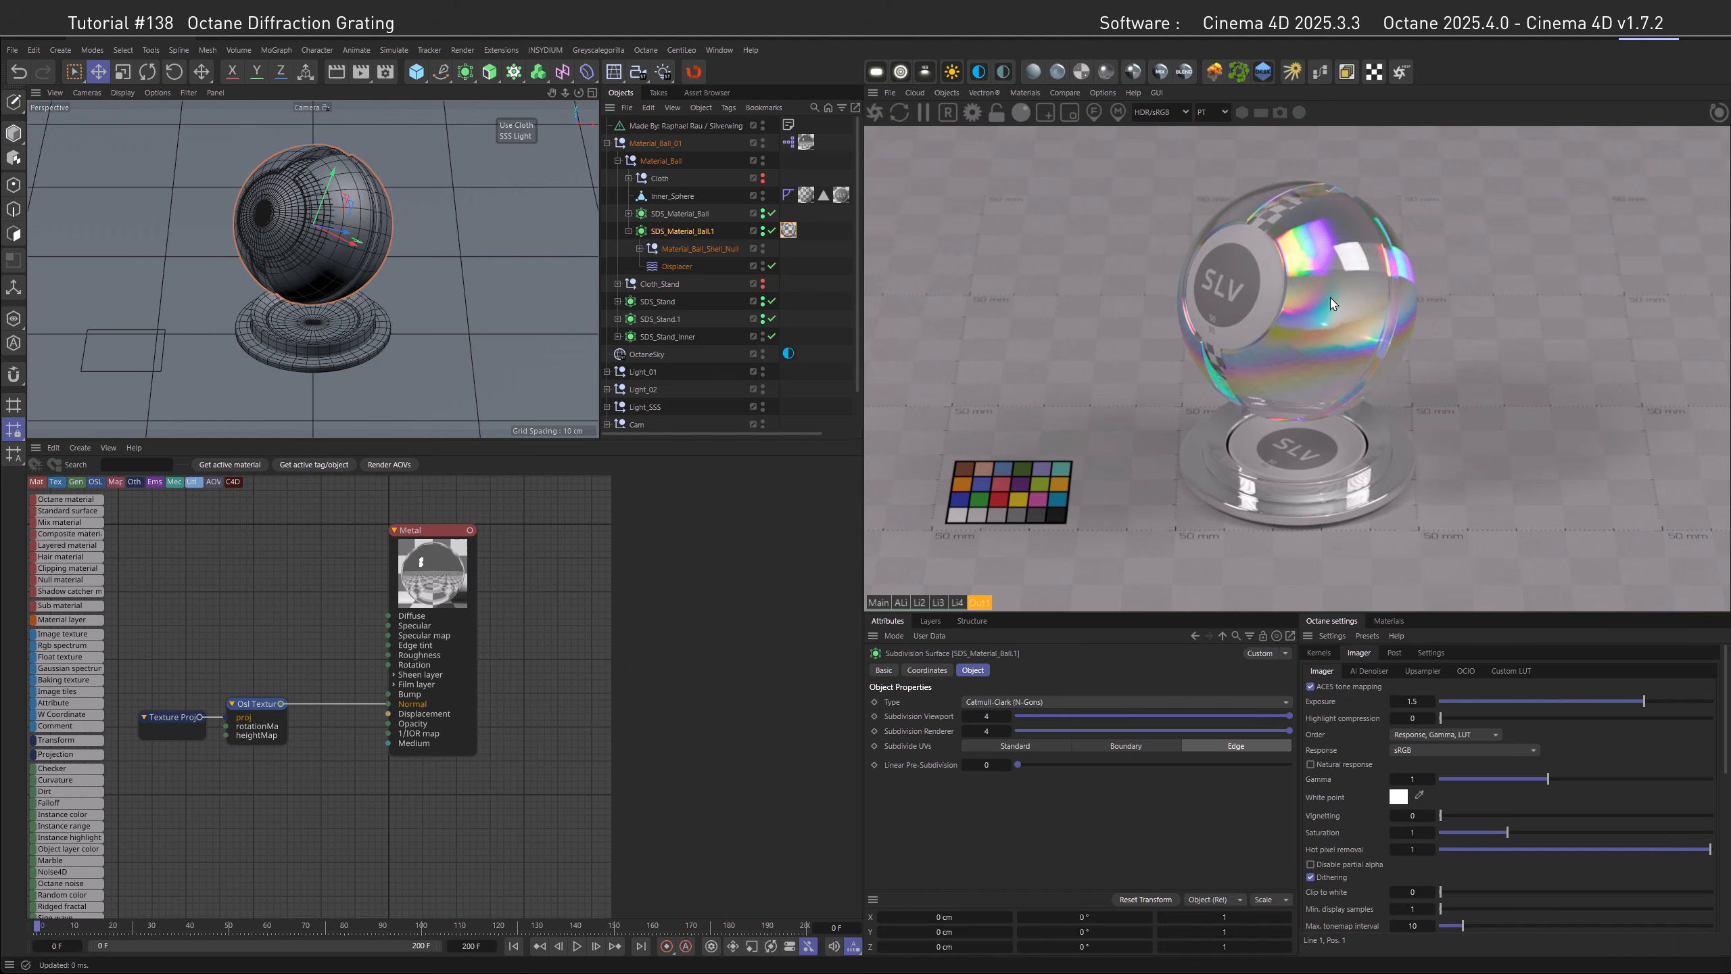
# Set a grating parameter of the Metal material's OSL texture to 0.
pyautogui.click(250, 714)
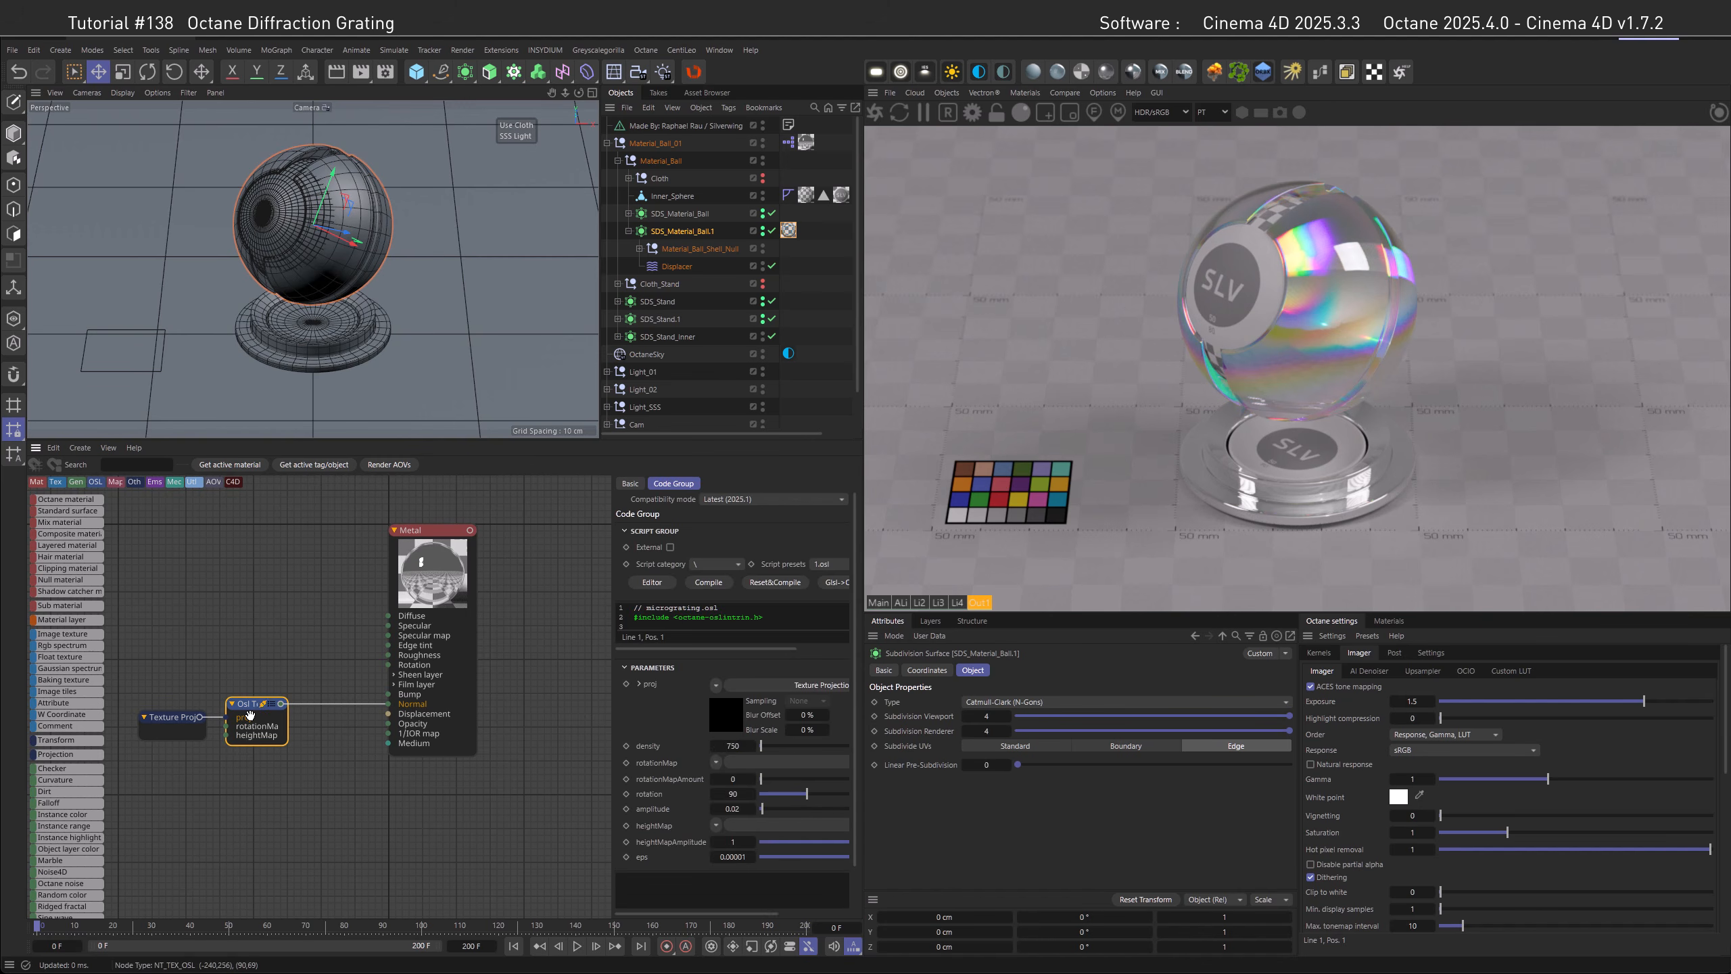
pyautogui.write('0')
pyautogui.press('Return')
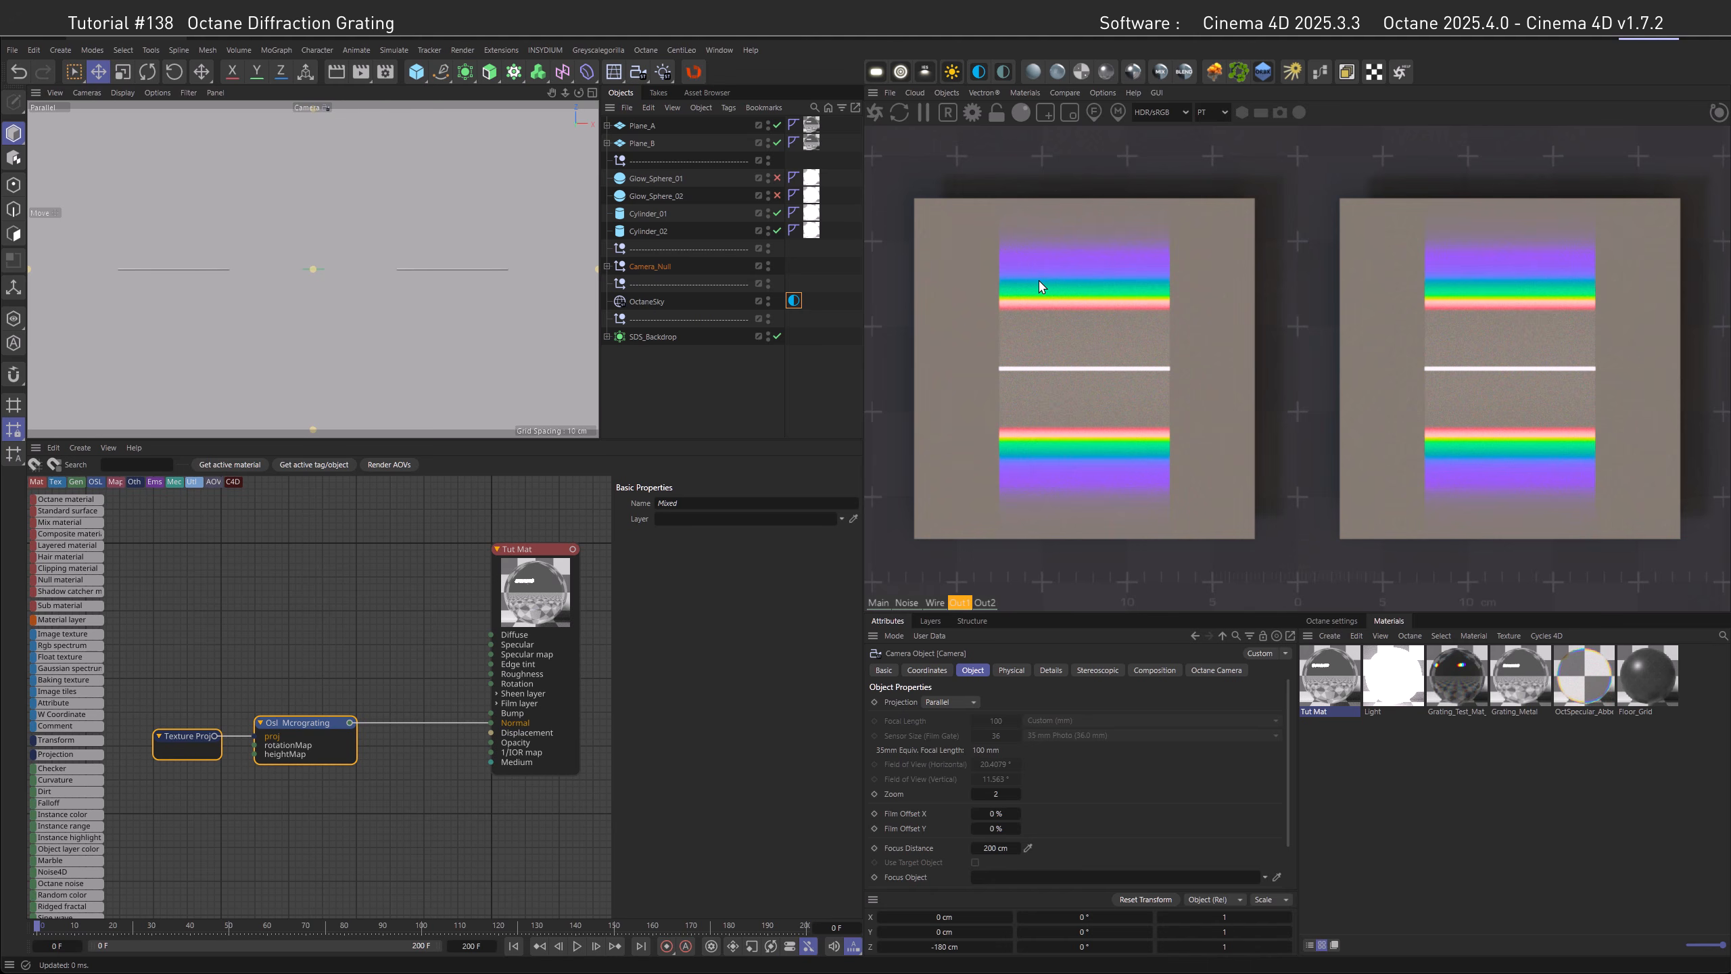
# In the two-plane scene, examine a plane's grating up close through the default camera and return to the scene camera.
pyautogui.click(311, 107)
pyautogui.click(326, 132)
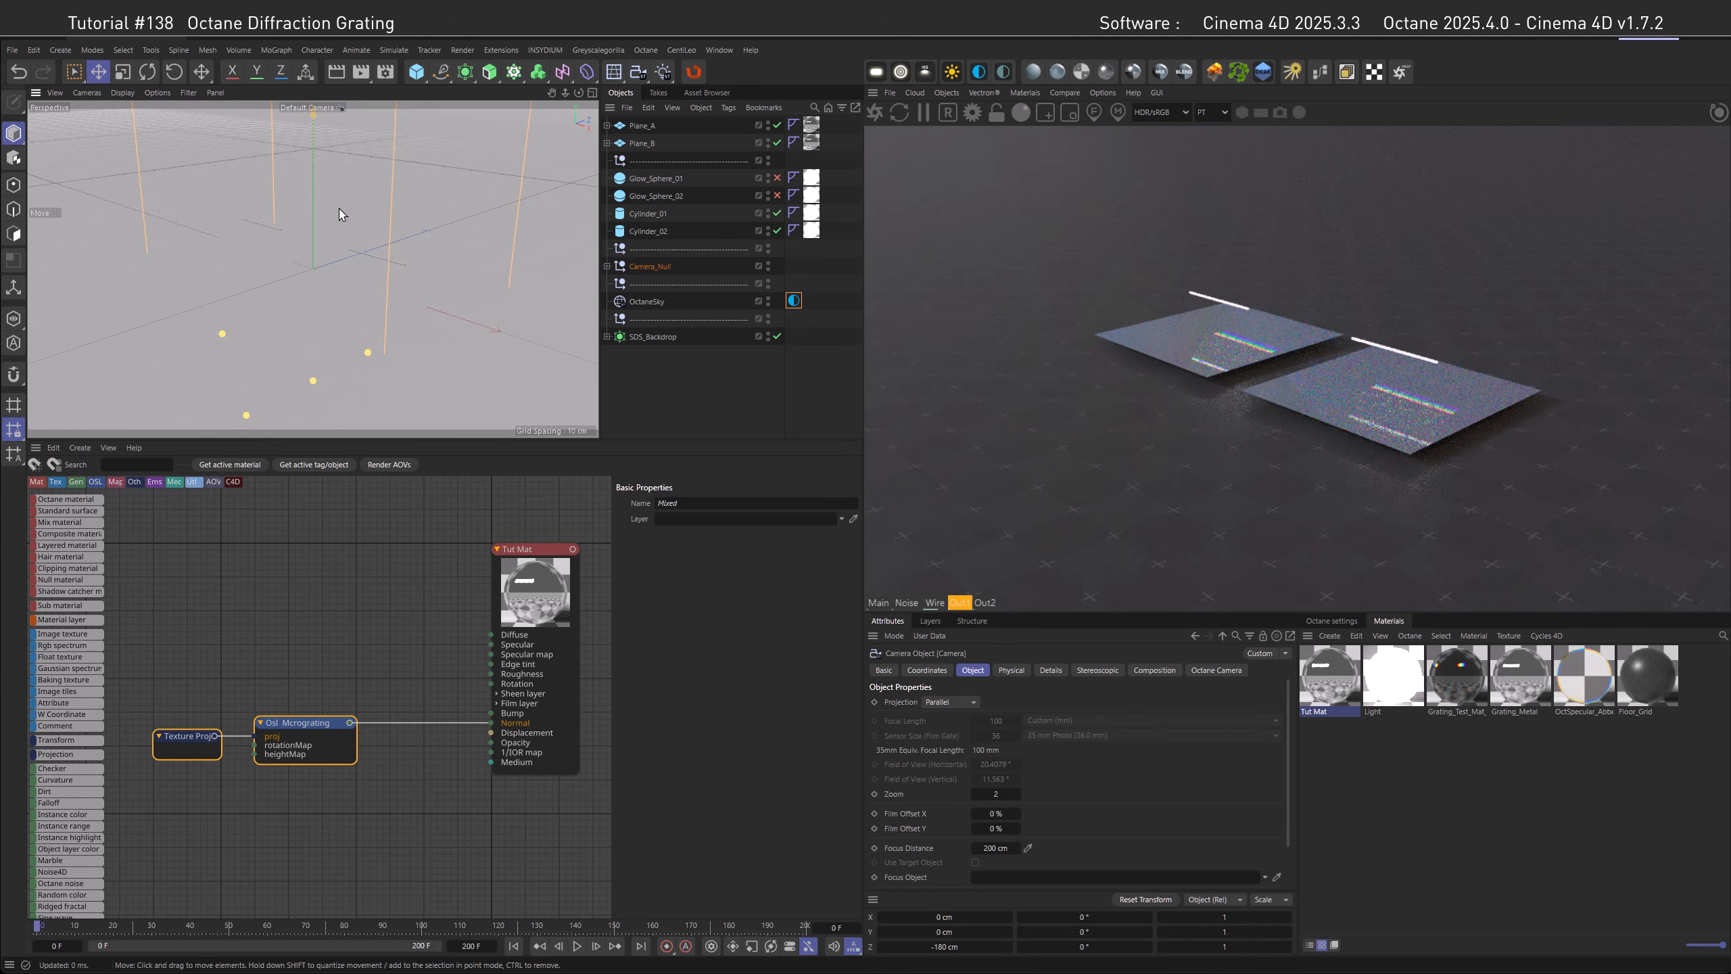
pyautogui.keyDown('alt'); pyautogui.moveTo(299, 262); pyautogui.dragTo(380, 254, button='right'); pyautogui.keyUp('alt')
pyautogui.moveTo(380, 254)
pyautogui.keyDown('alt'); pyautogui.mouseDown()
pyautogui.moveTo(405, 298)
pyautogui.moveTo(367, 285)
pyautogui.mouseUp(); pyautogui.keyUp('alt')
pyautogui.keyDown('alt'); pyautogui.moveTo(368, 286); pyautogui.dragTo(416, 264, button='right'); pyautogui.keyUp('alt')
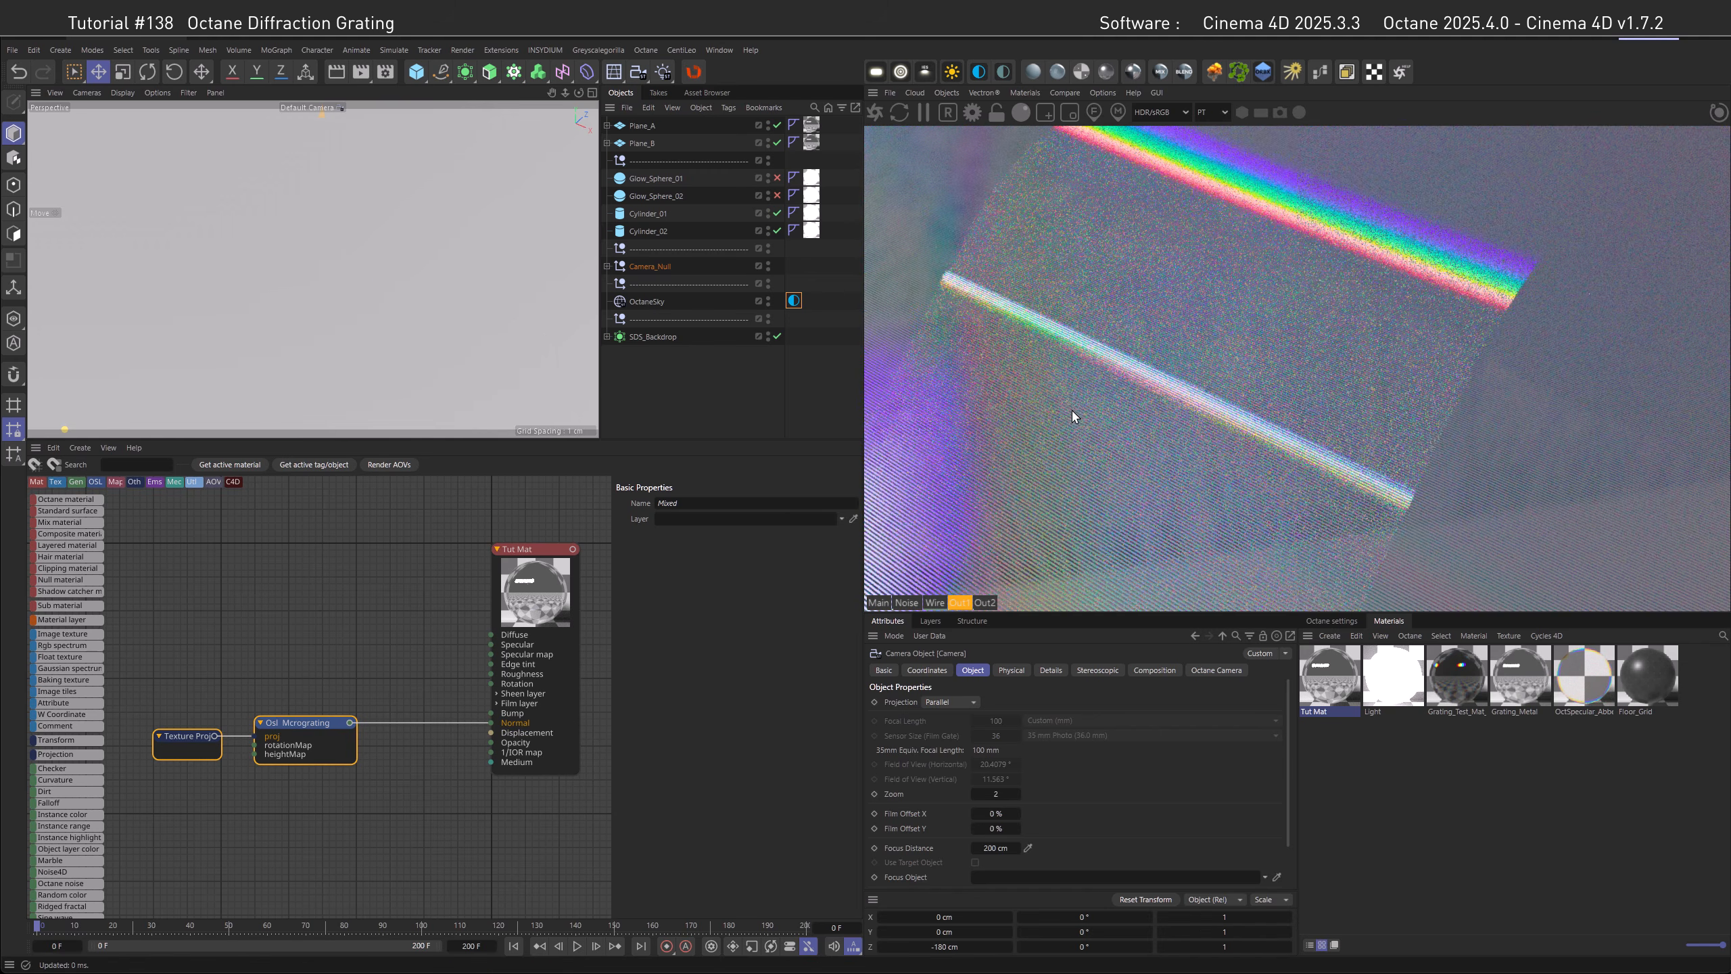
pyautogui.keyDown('alt'); pyautogui.moveTo(461, 283); pyautogui.dragTo(401, 295, button='right'); pyautogui.keyUp('alt')
pyautogui.click(296, 109)
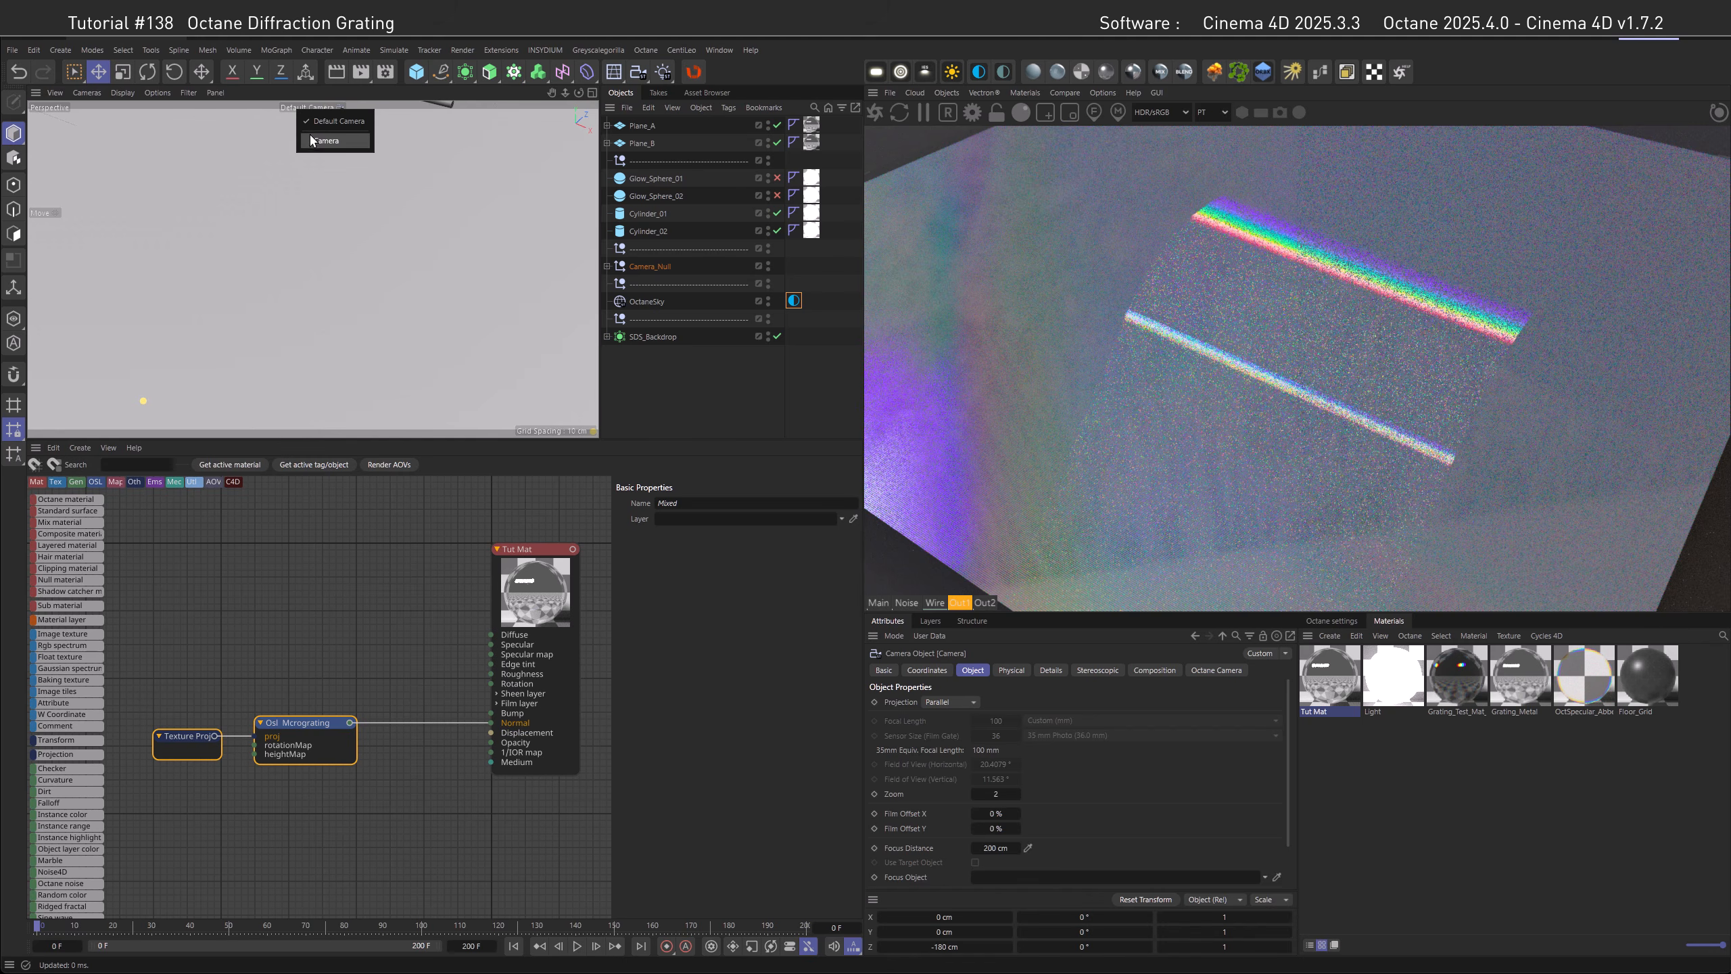
pyautogui.click(315, 141)
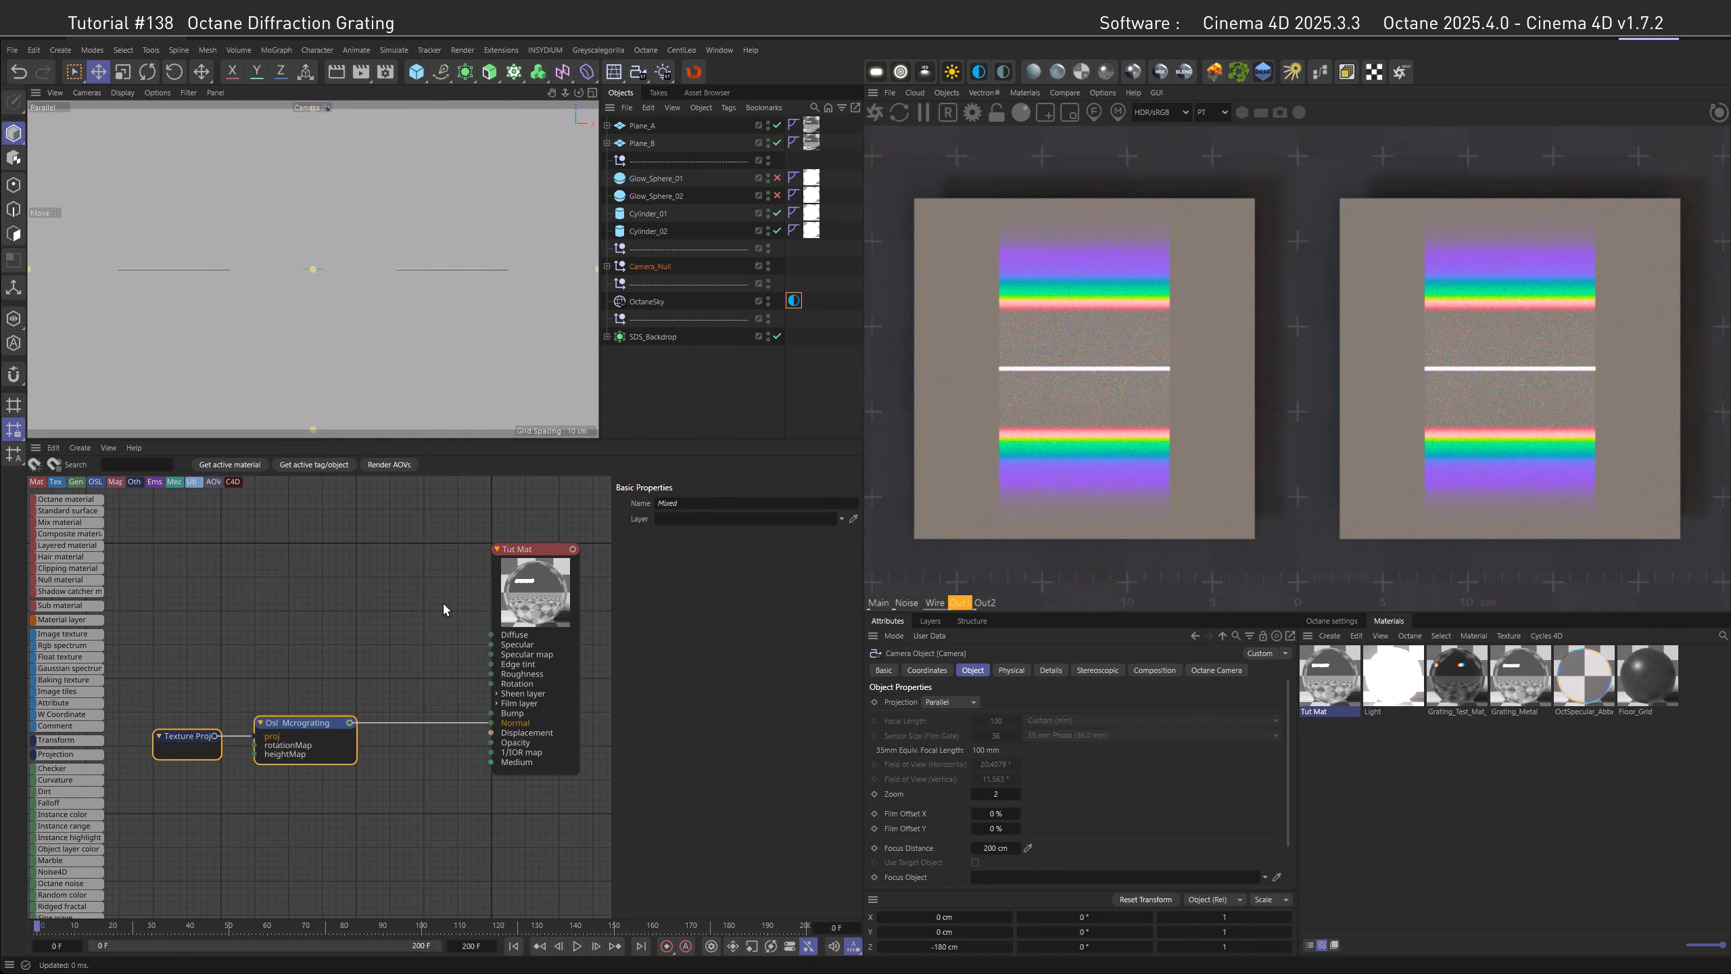
# Set the density of Tut Mat's Osl Micrograting texture to 200.
pyautogui.click(307, 743)
pyautogui.doubleClick(732, 745)
pyautogui.write('200')
pyautogui.press('Return')
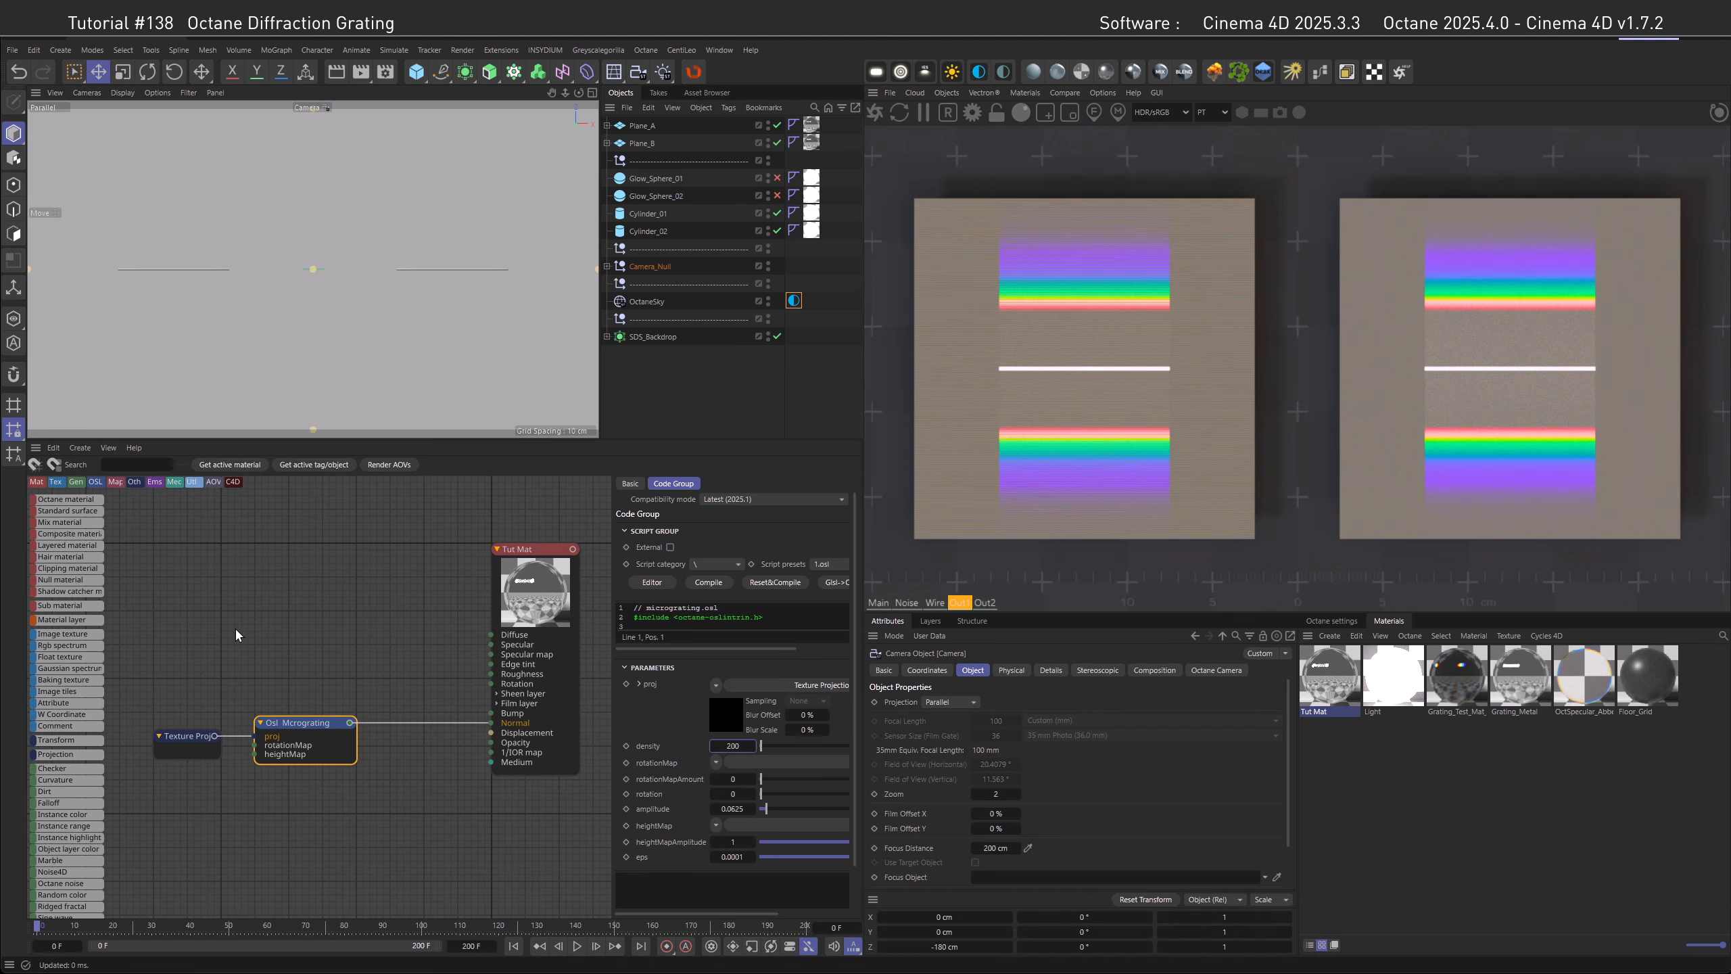
# Add a Noise4D texture set to Cell Noise and connect it to Tut Mat's Specular input.
pyautogui.moveTo(51, 872); pyautogui.dragTo(266, 578)
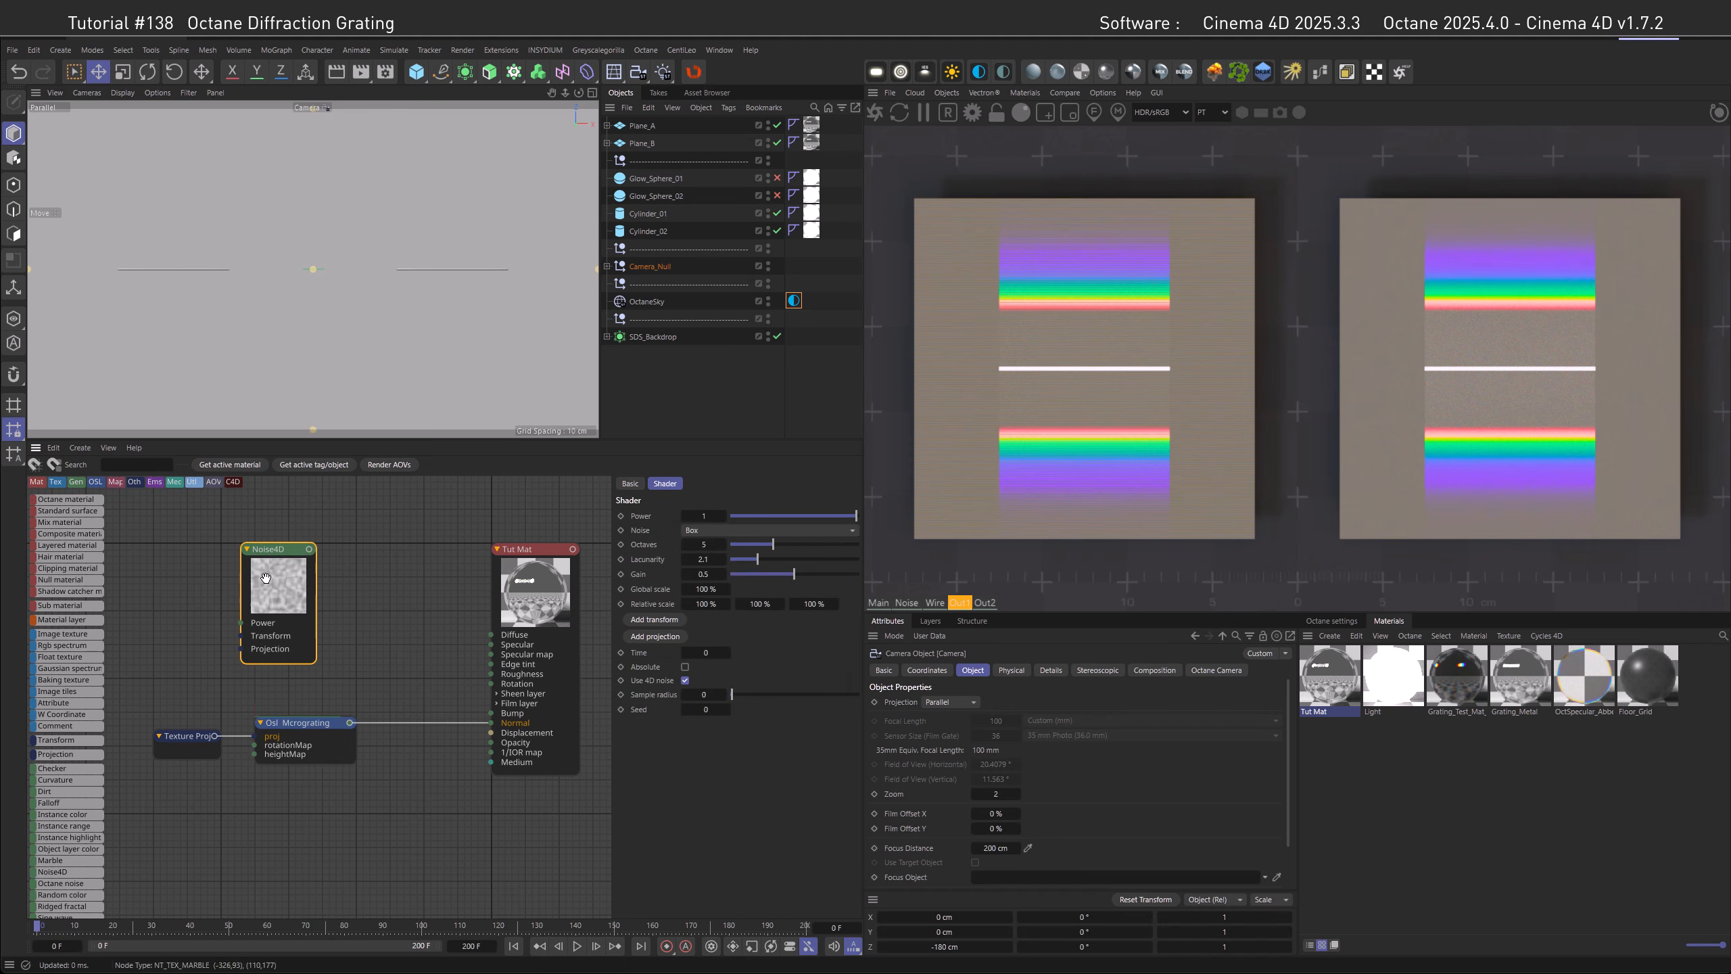
pyautogui.click(701, 530)
pyautogui.click(712, 589)
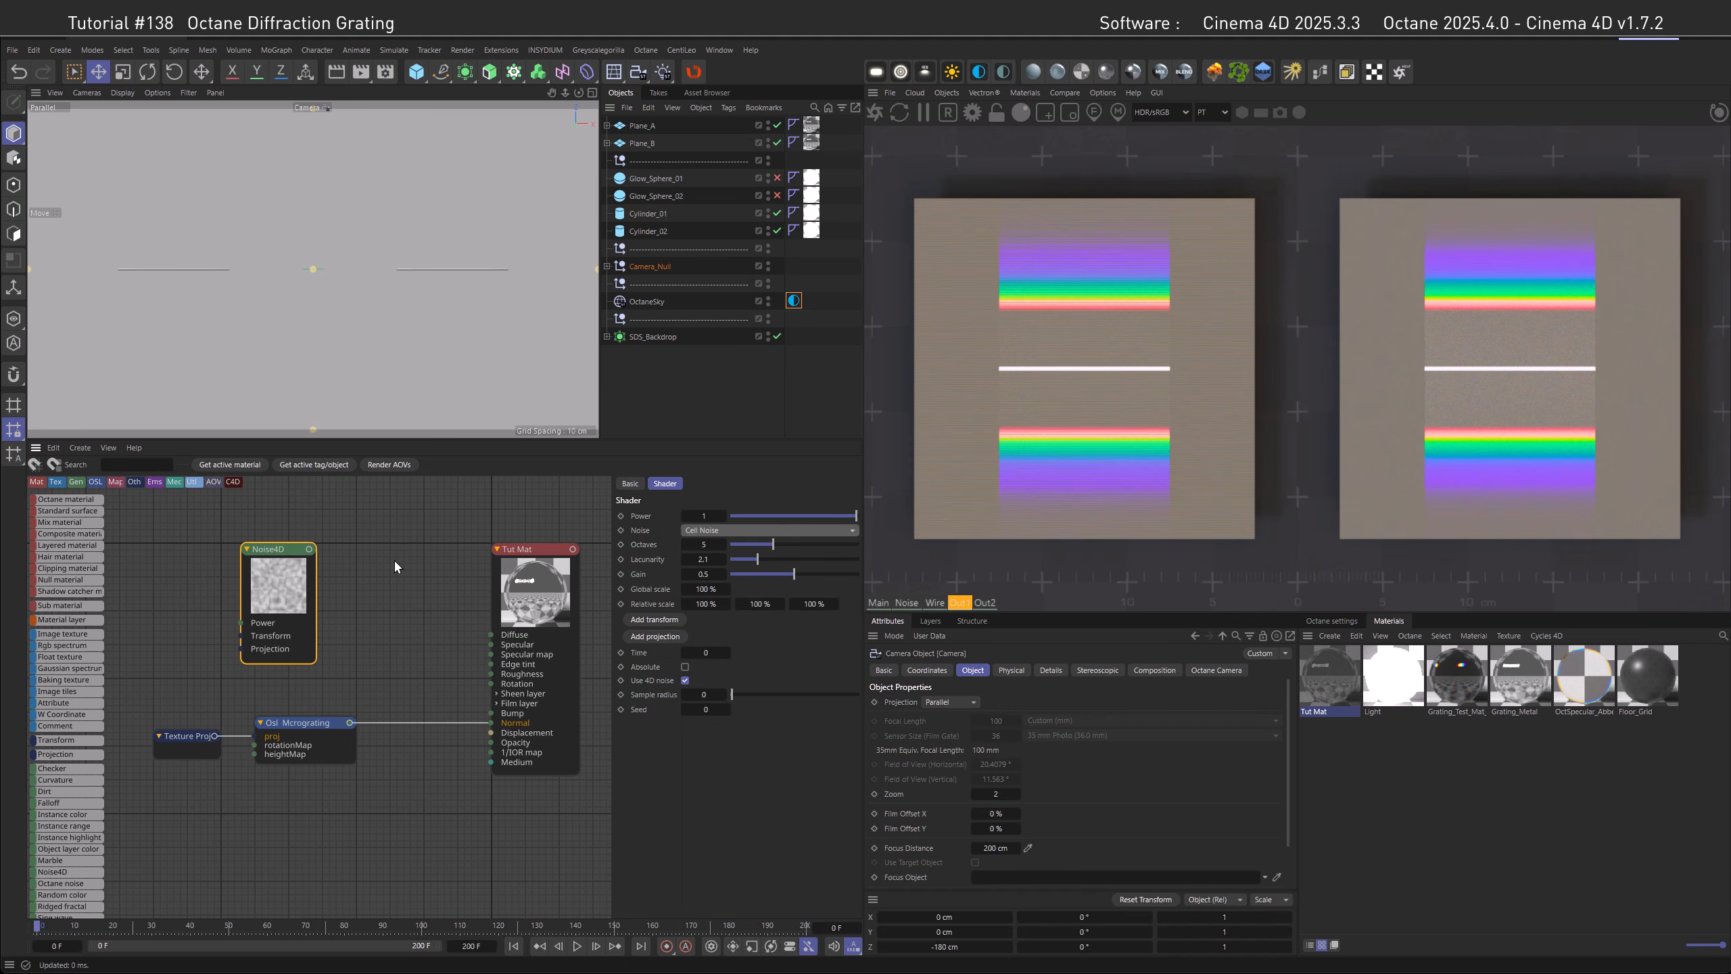
pyautogui.moveTo(309, 549); pyautogui.dragTo(491, 648)
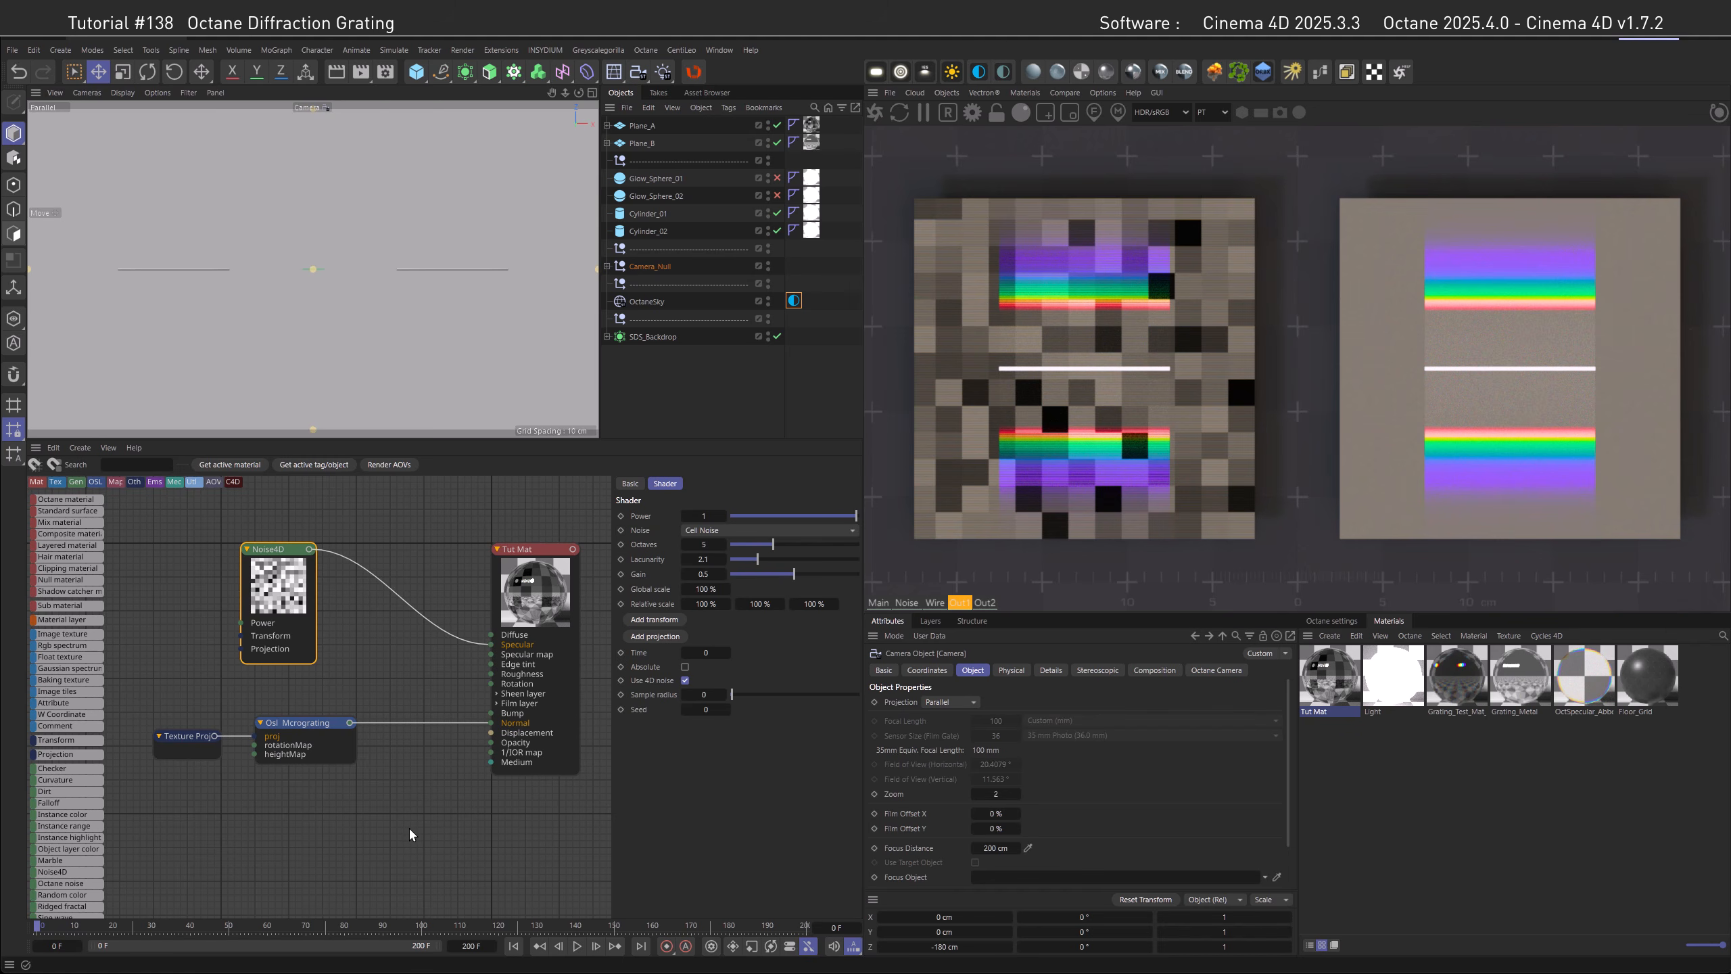
# Add an RGB spectrum node with values 0.5, 0.5 and 1, and connect it to Tut Mat's Normal input.
pyautogui.moveTo(65, 645); pyautogui.dragTo(352, 822)
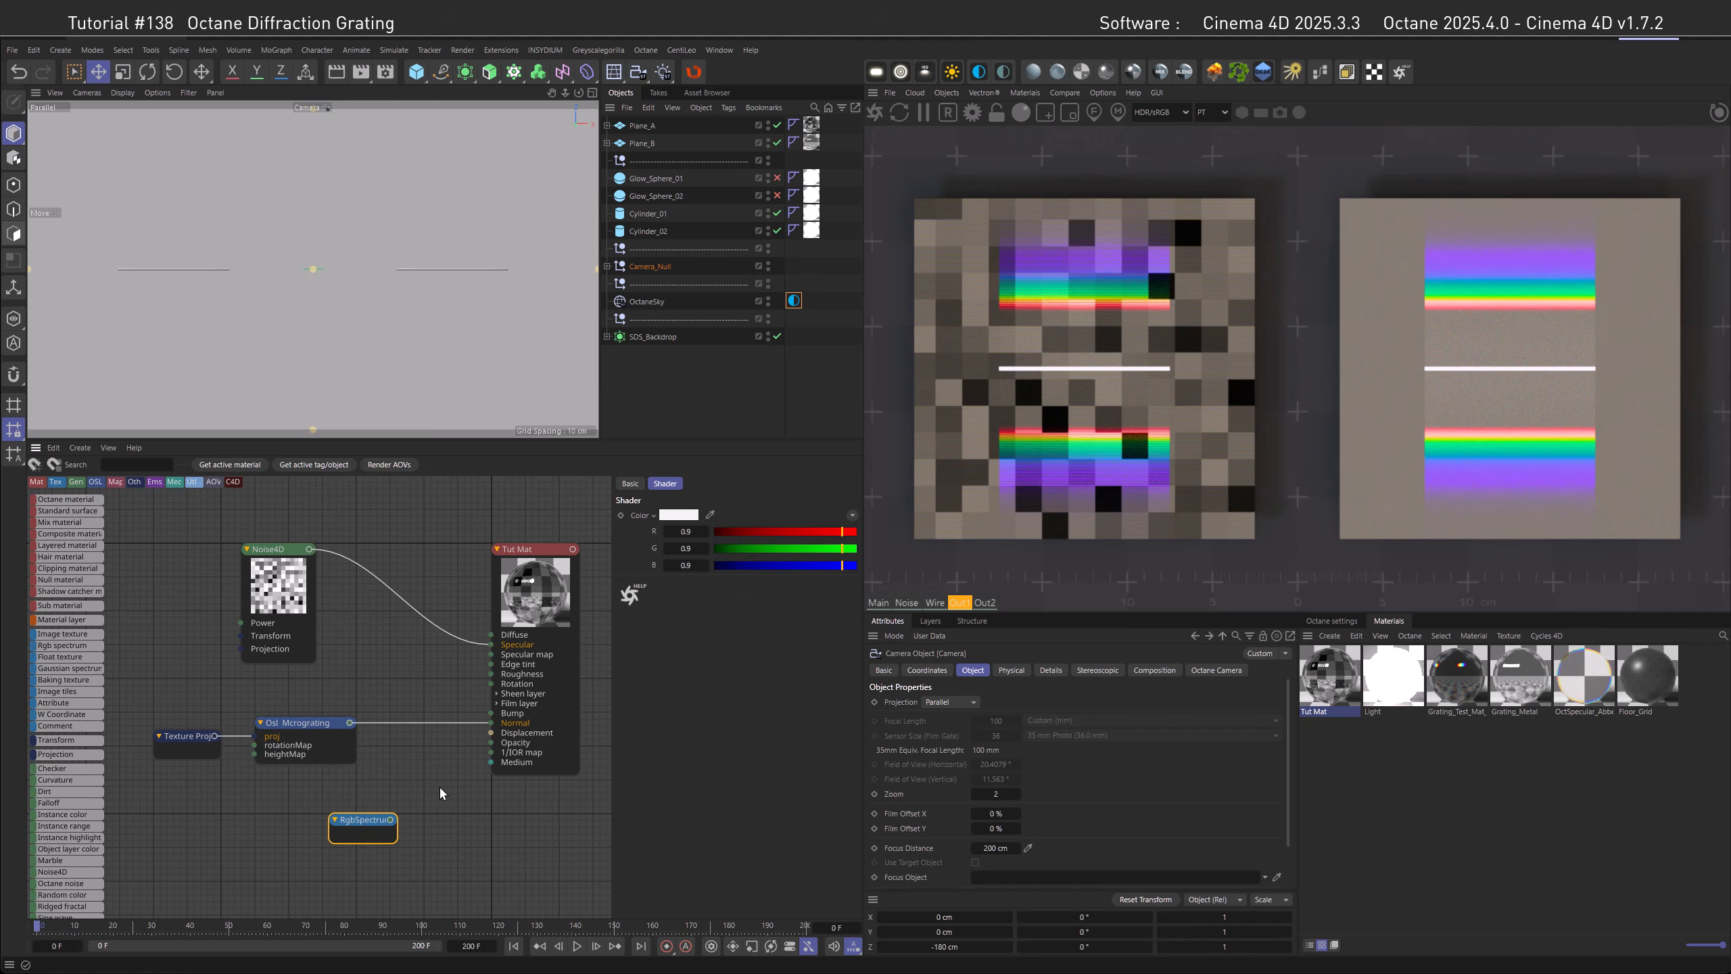
pyautogui.click(685, 531)
pyautogui.write('0.5')
pyautogui.press('Tab')
pyautogui.write('0.5')
pyautogui.press('Tab')
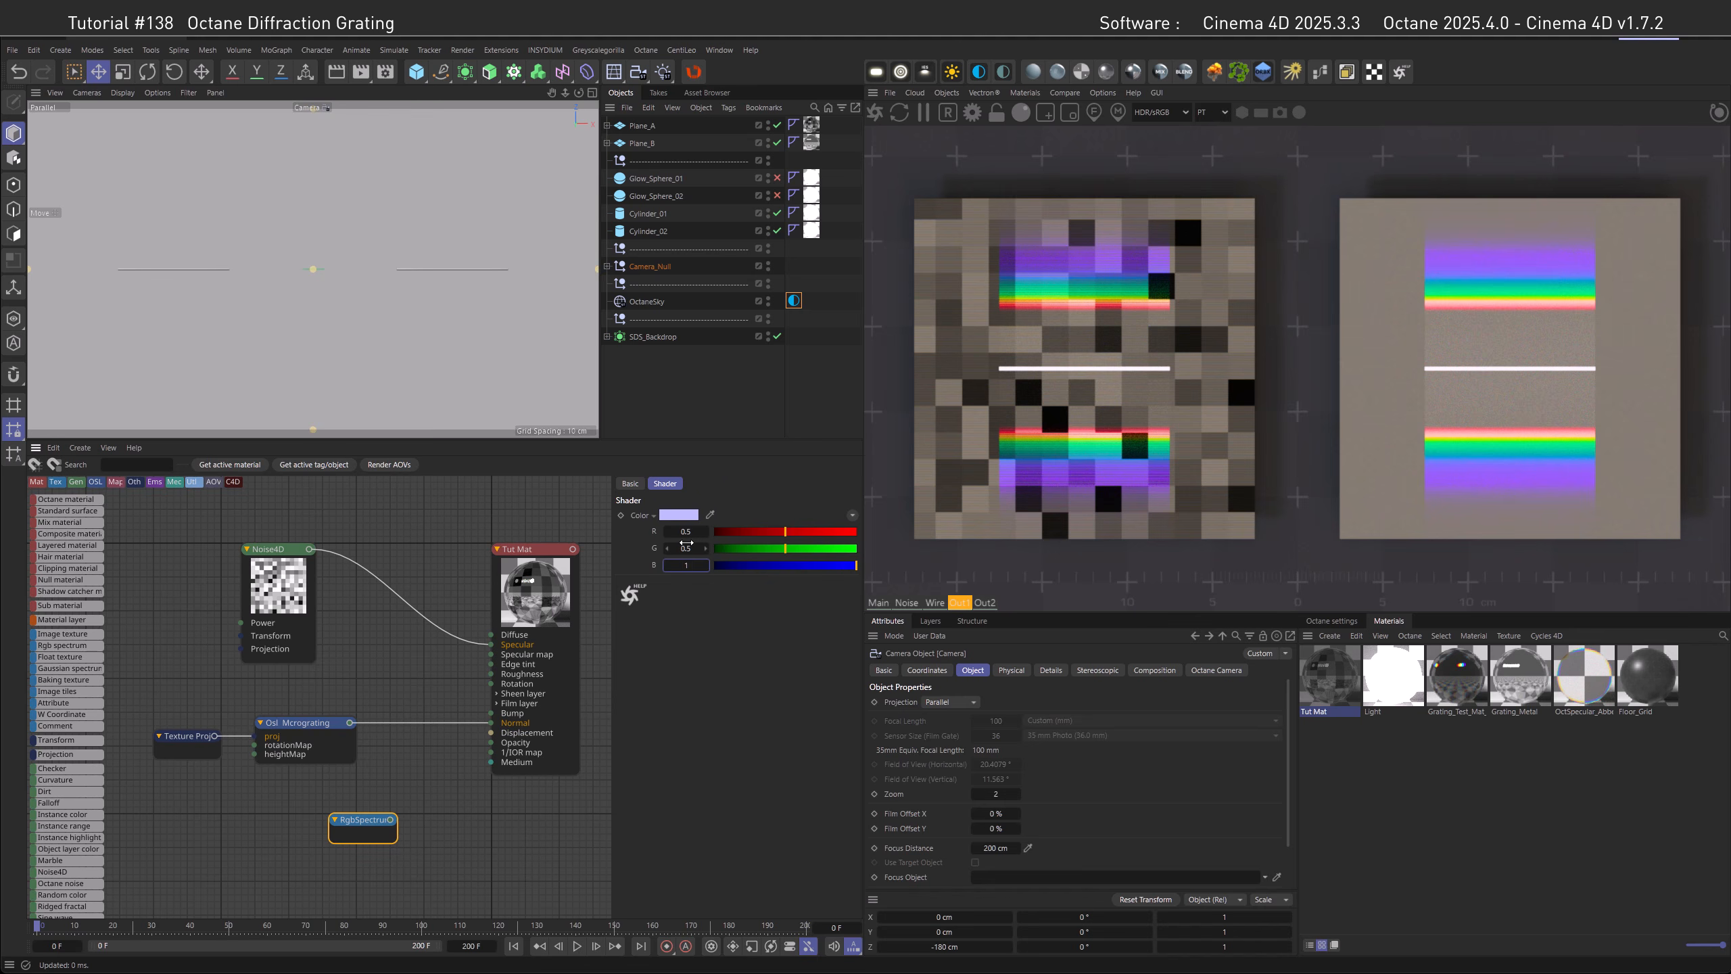
pyautogui.write('1')
pyautogui.press('Return')
pyautogui.moveTo(390, 819); pyautogui.dragTo(492, 724)
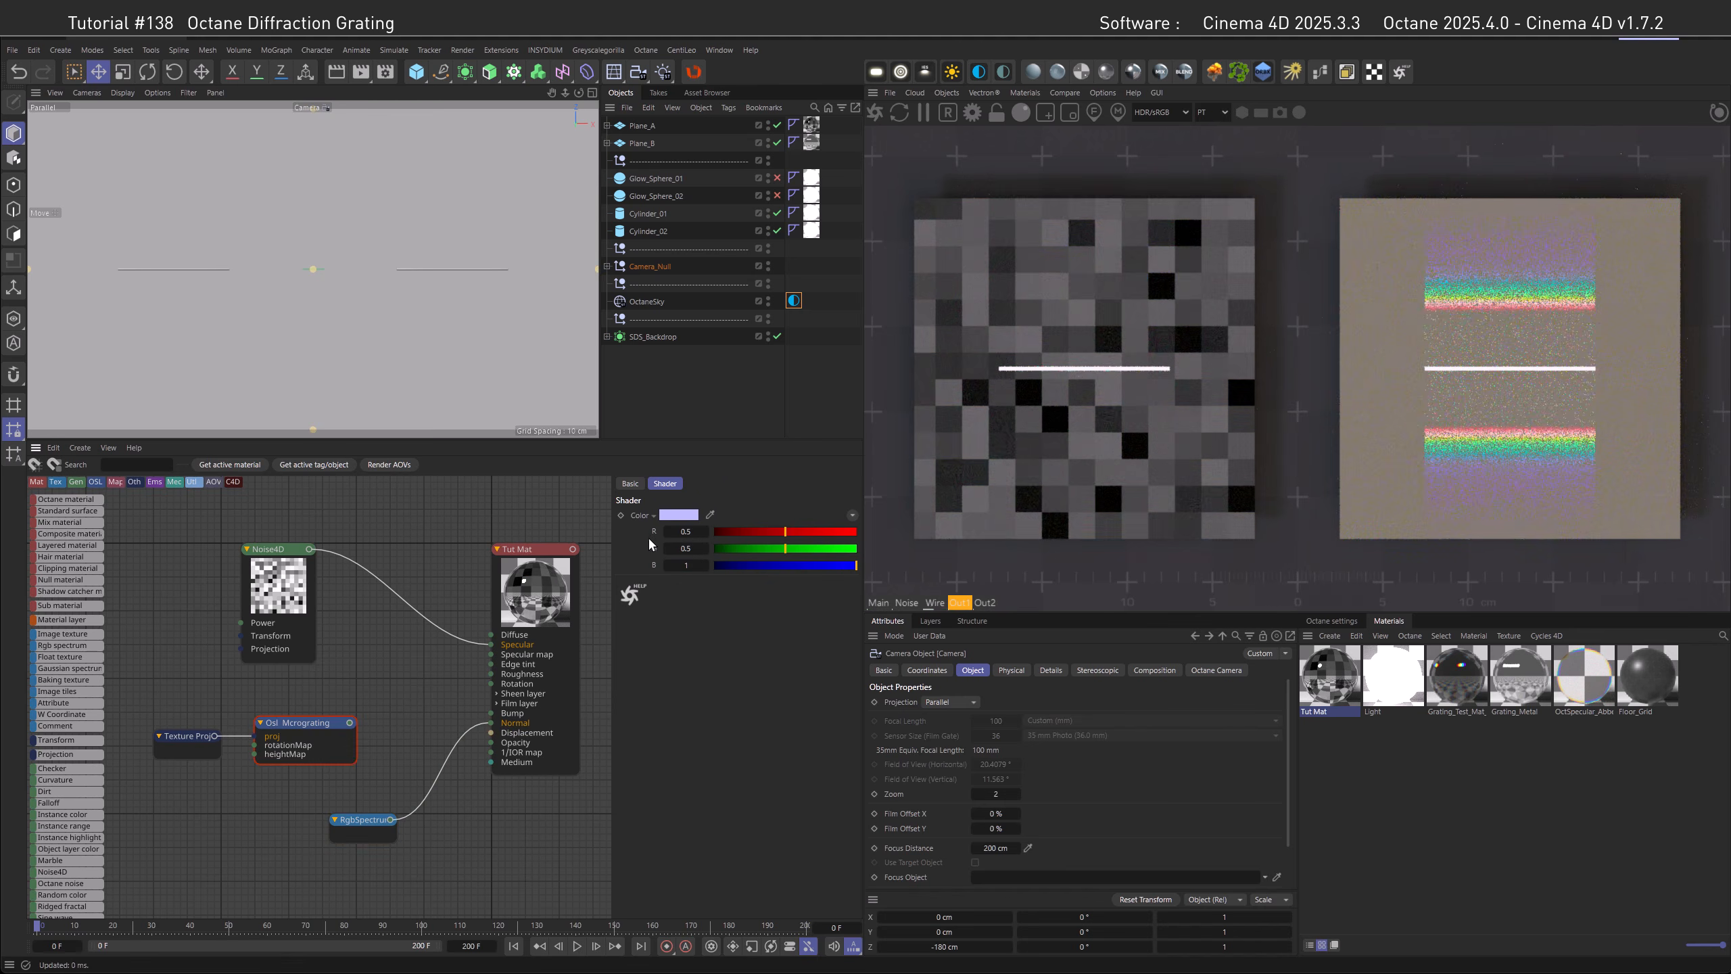
# Set the red value of the connected RGB spectrum node to 0.625.
pyautogui.doubleClick(685, 532)
pyautogui.write('0,625')
pyautogui.press('Return')
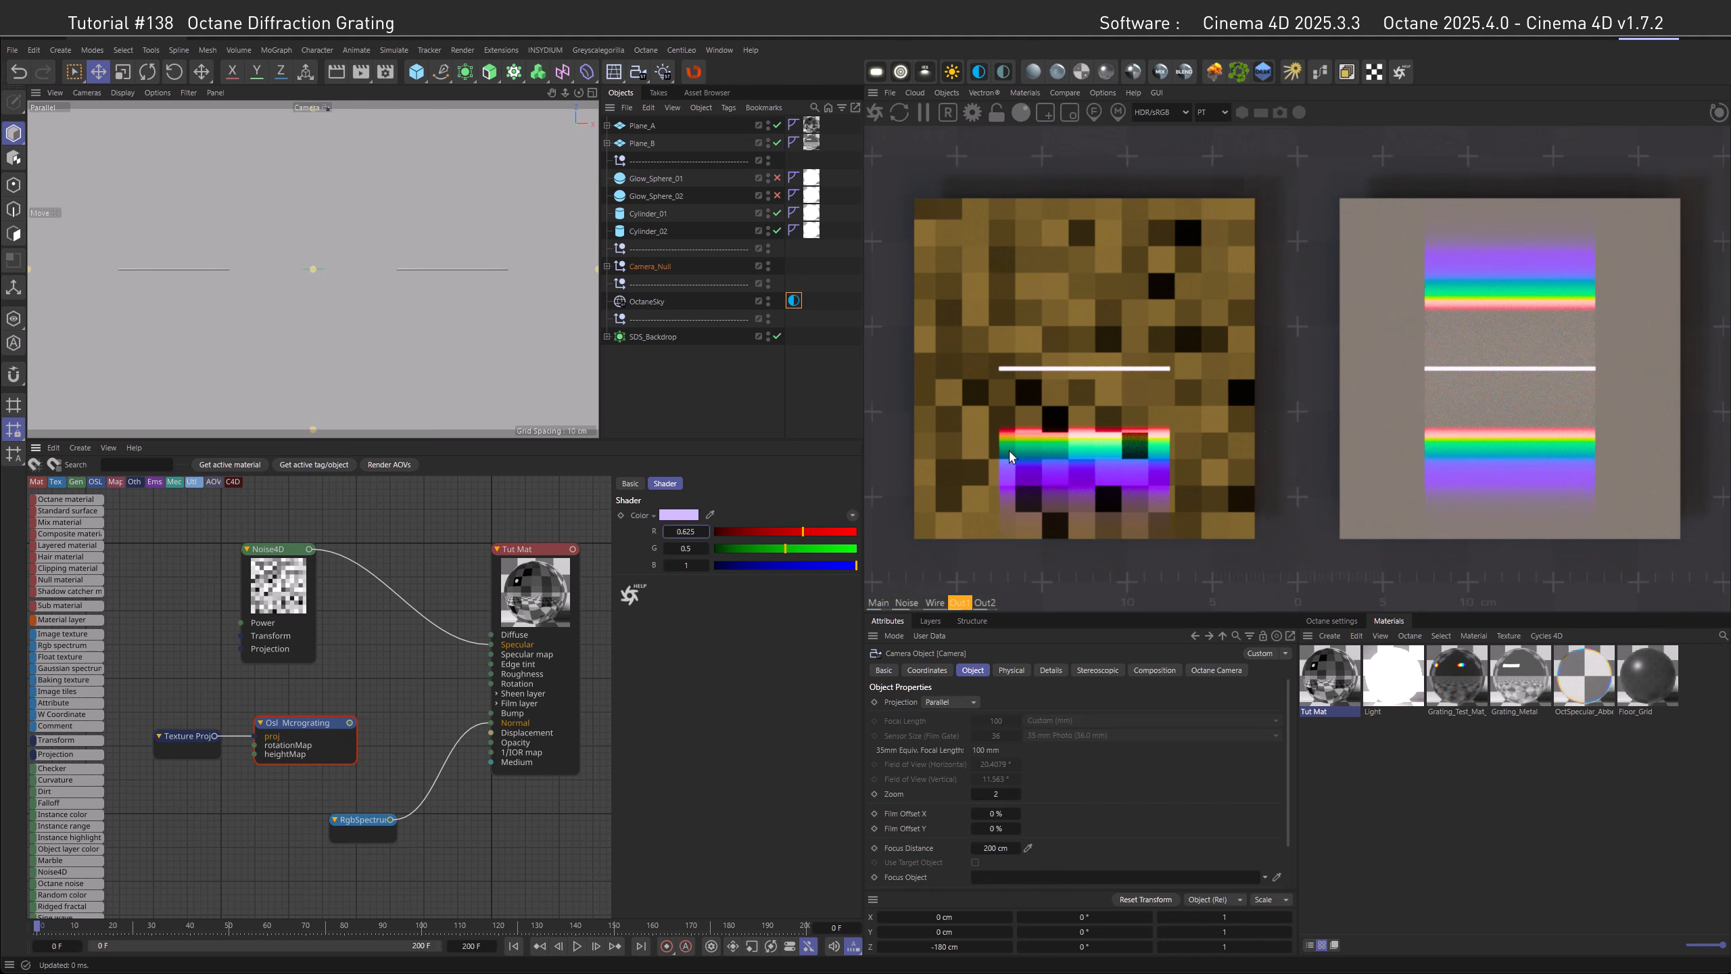
# Duplicate the RGB spectrum node and set the red value of the one connected to Normal to 0.375.
pyautogui.keyDown('ctrl'); pyautogui.moveTo(355, 827); pyautogui.dragTo(360, 871); pyautogui.keyUp('ctrl')
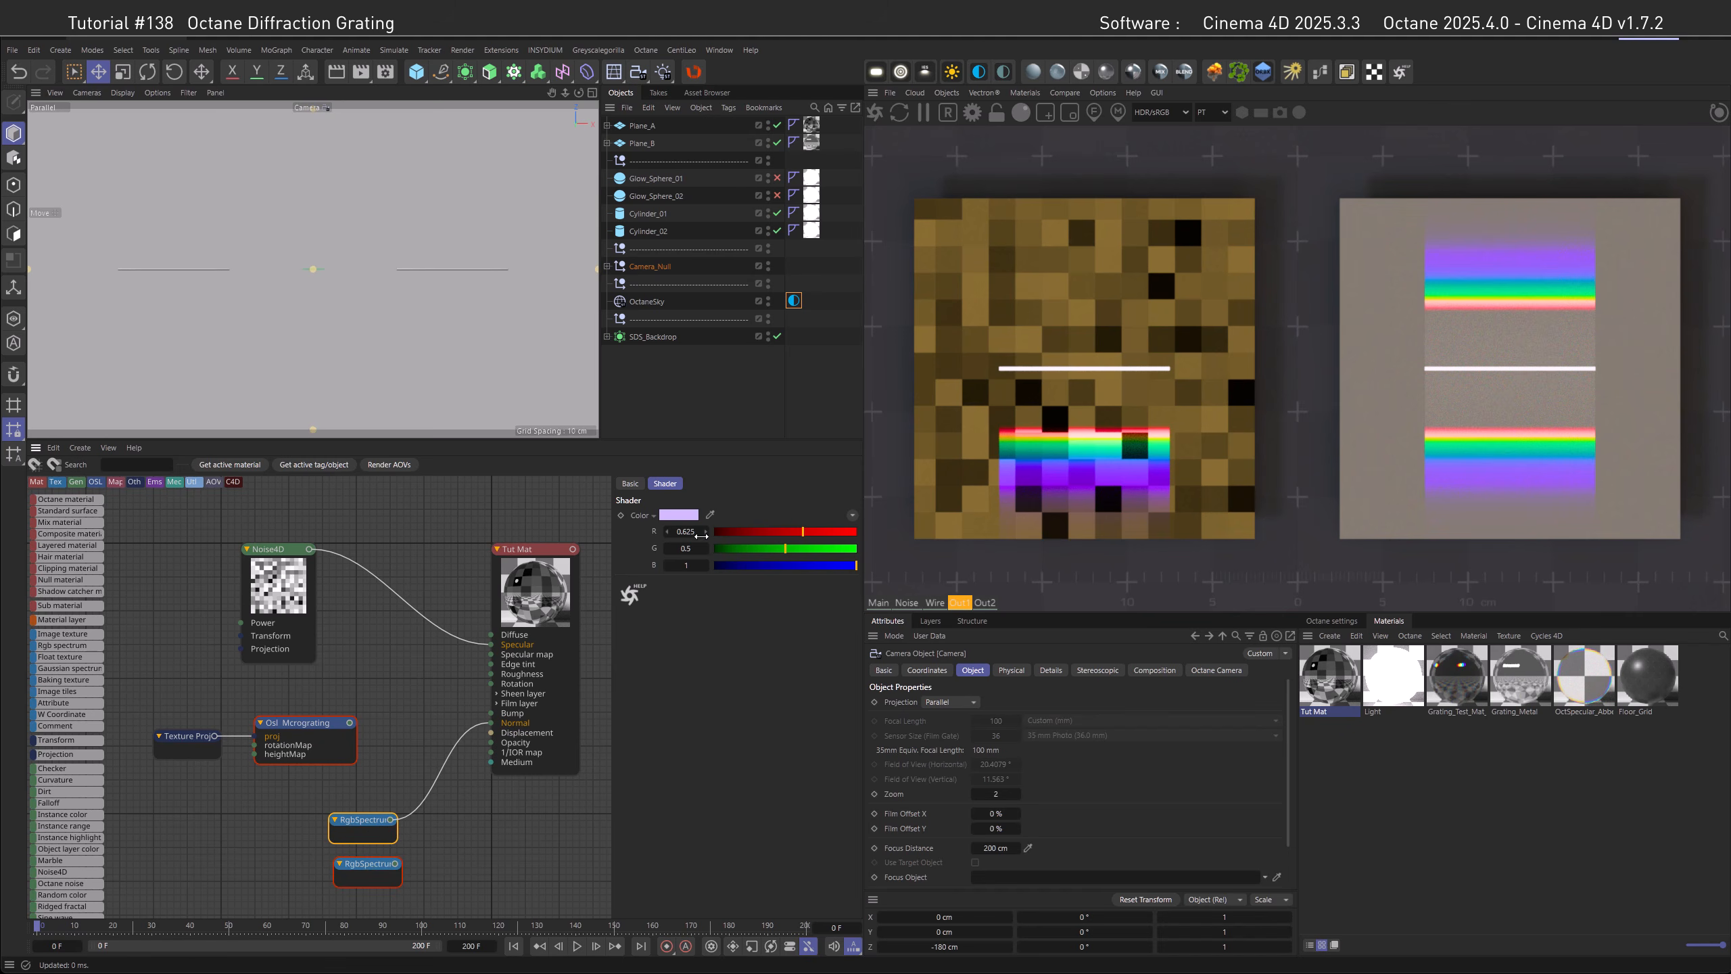
pyautogui.click(694, 531)
pyautogui.press('BackSpace')
pyautogui.press('BackSpace')
pyautogui.press('BackSpace')
pyautogui.write('375')
pyautogui.press('Return')
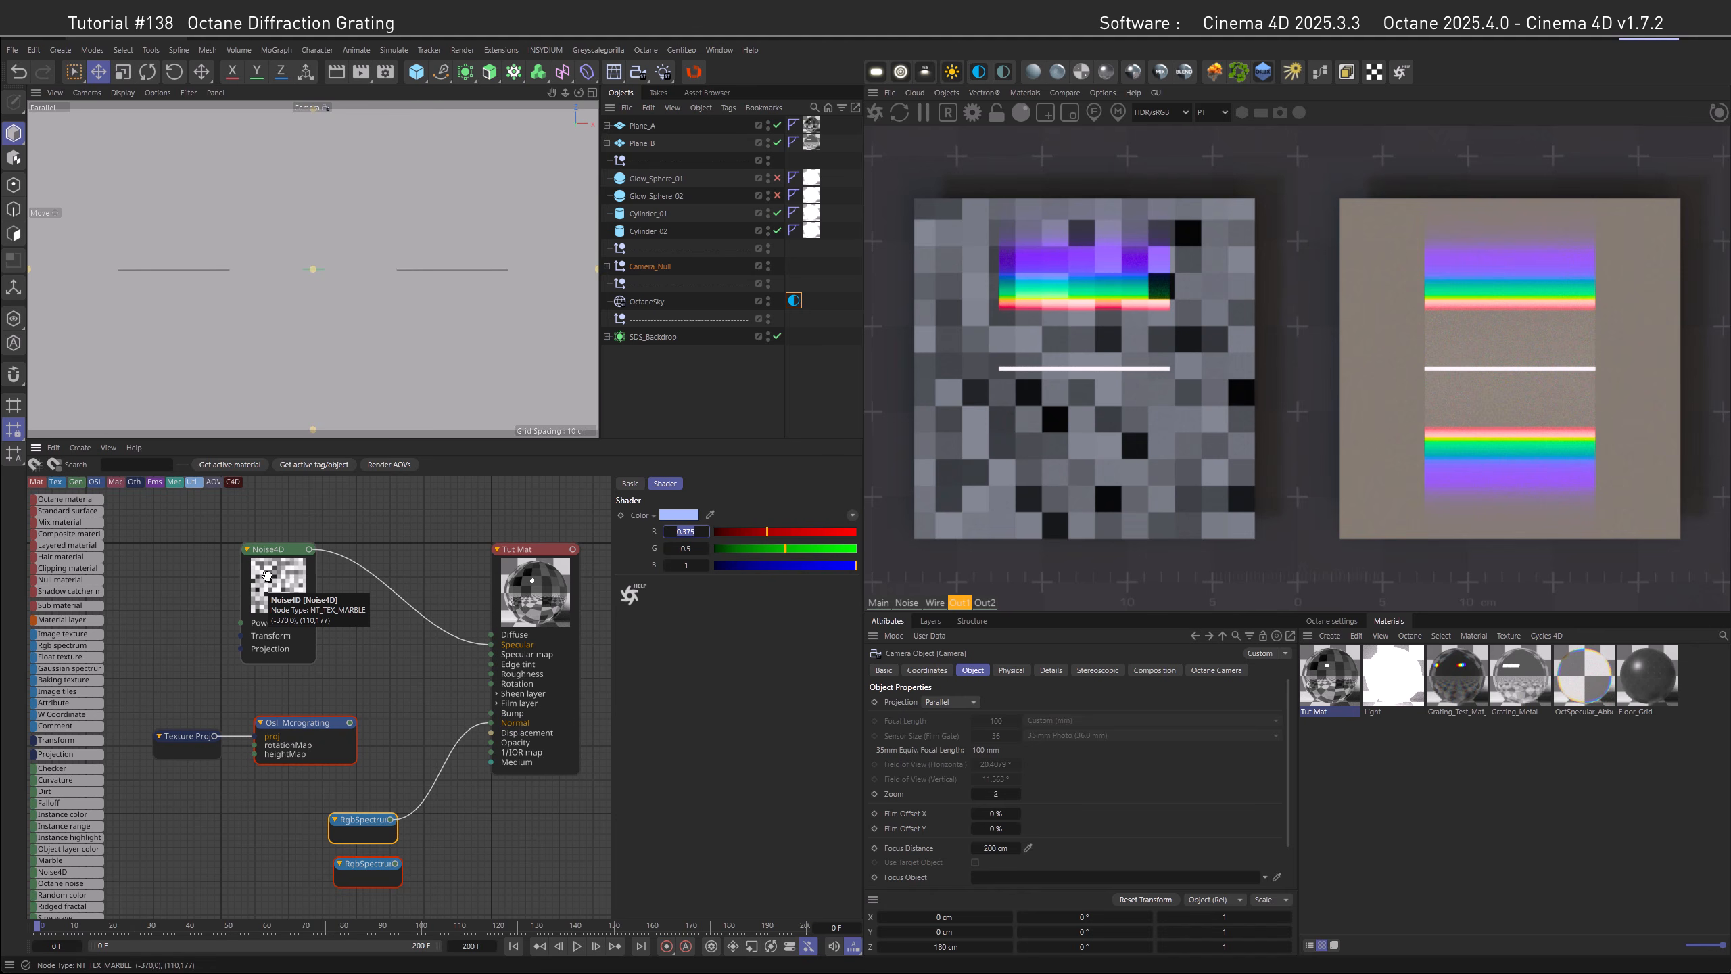
# Add a Math unary node between the Noise4D texture and the Specular input, and set its operation to Round.
pyautogui.click(362, 528)
pyautogui.write('cMATH')
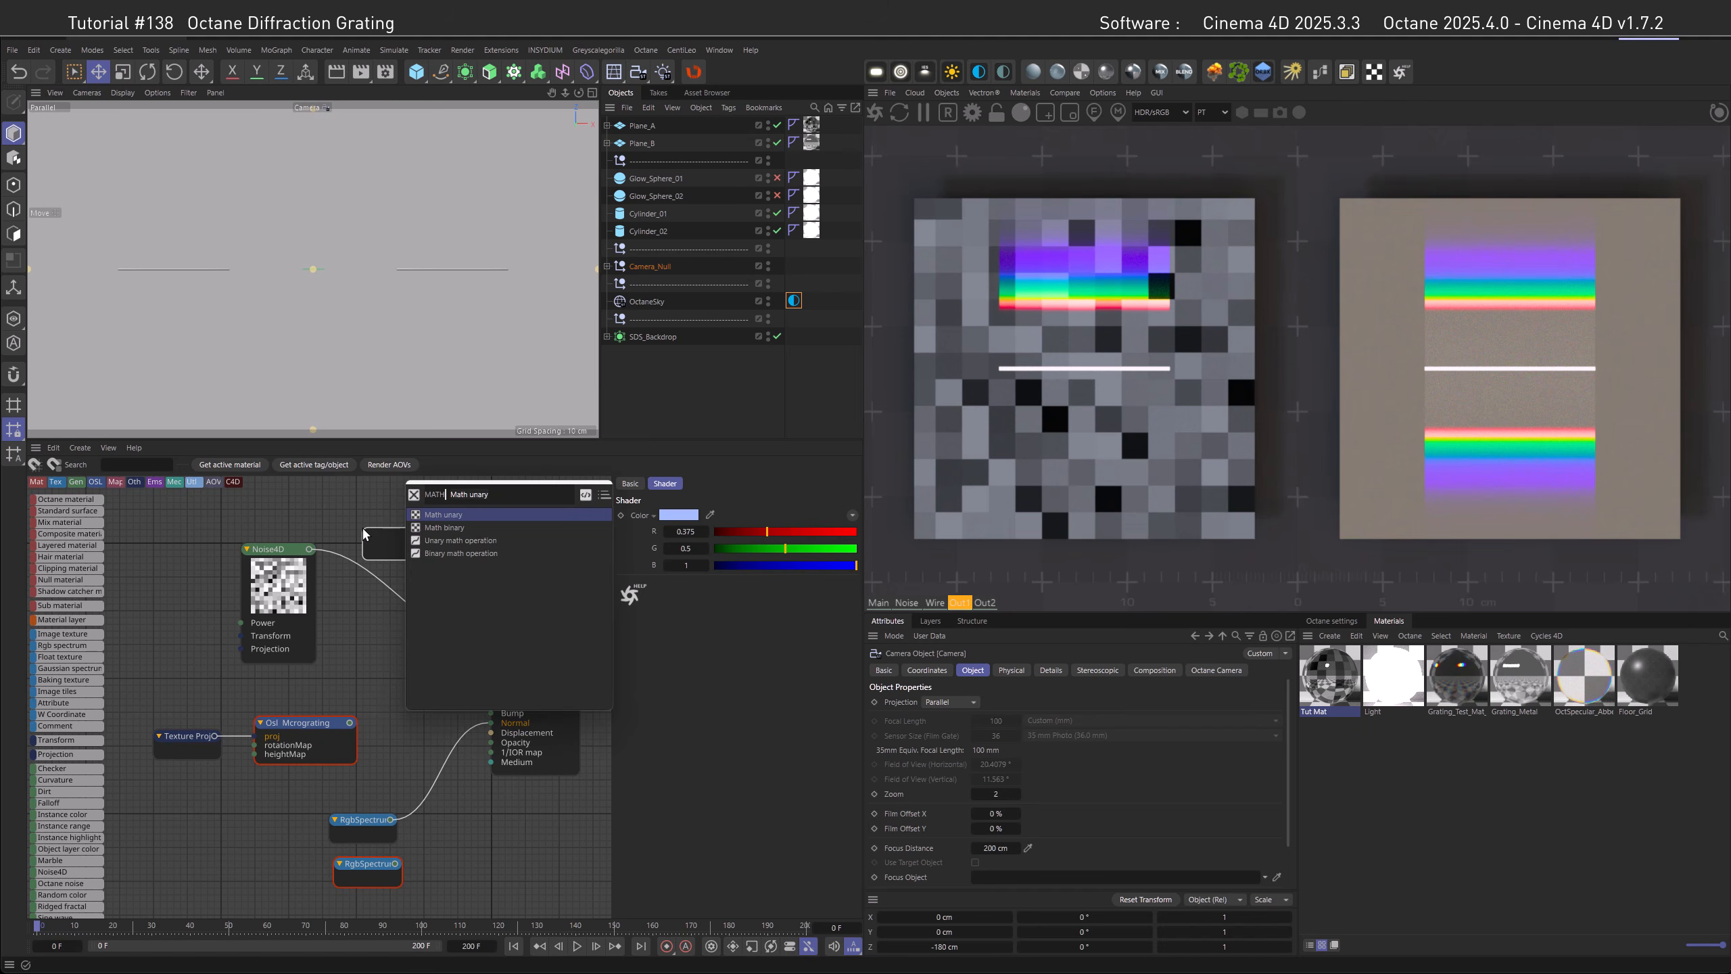
pyautogui.press('Return')
pyautogui.moveTo(309, 549); pyautogui.dragTo(491, 644)
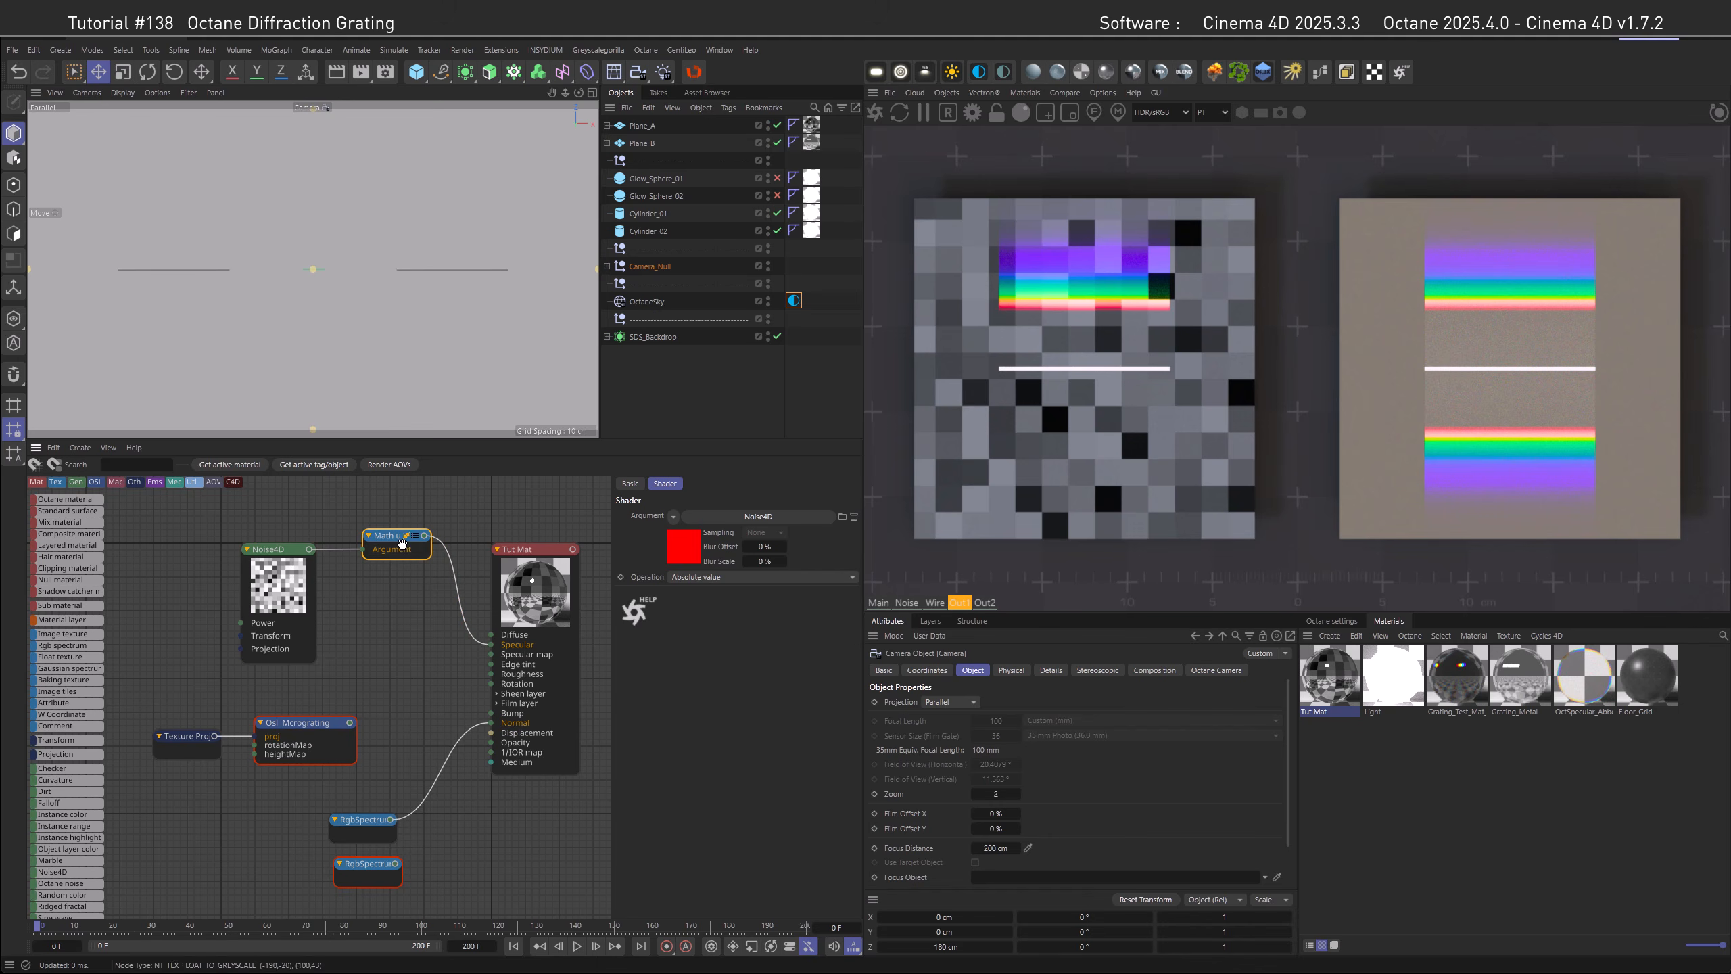
pyautogui.click(685, 576)
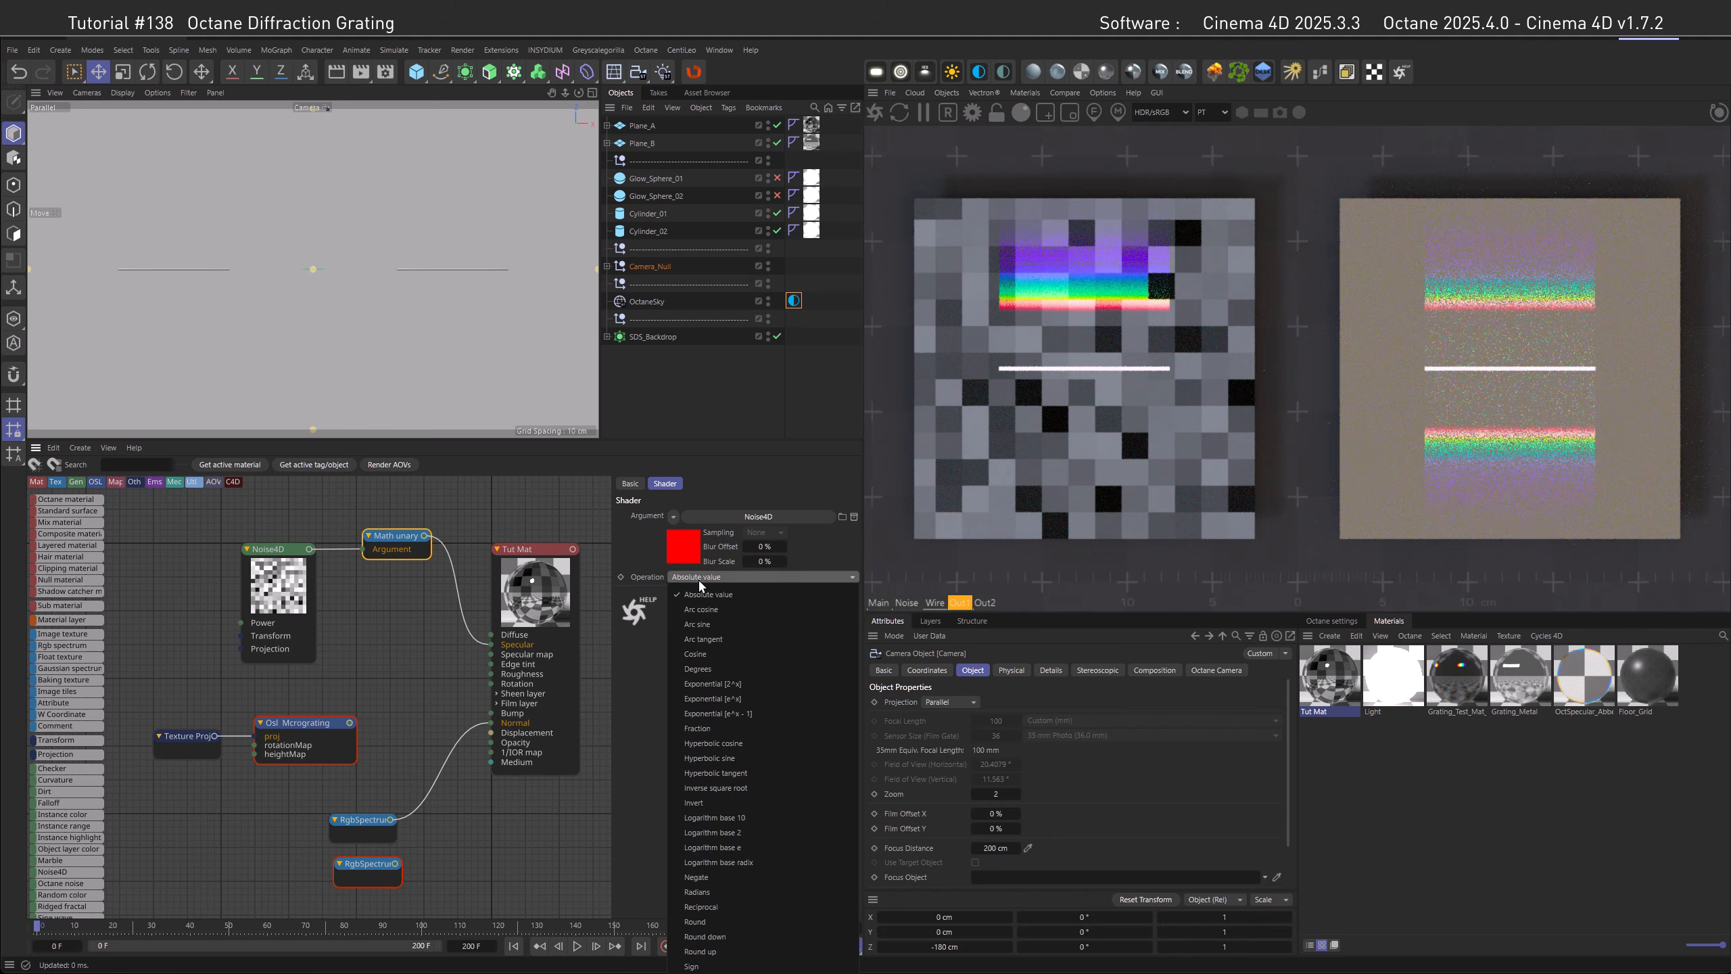
pyautogui.click(698, 913)
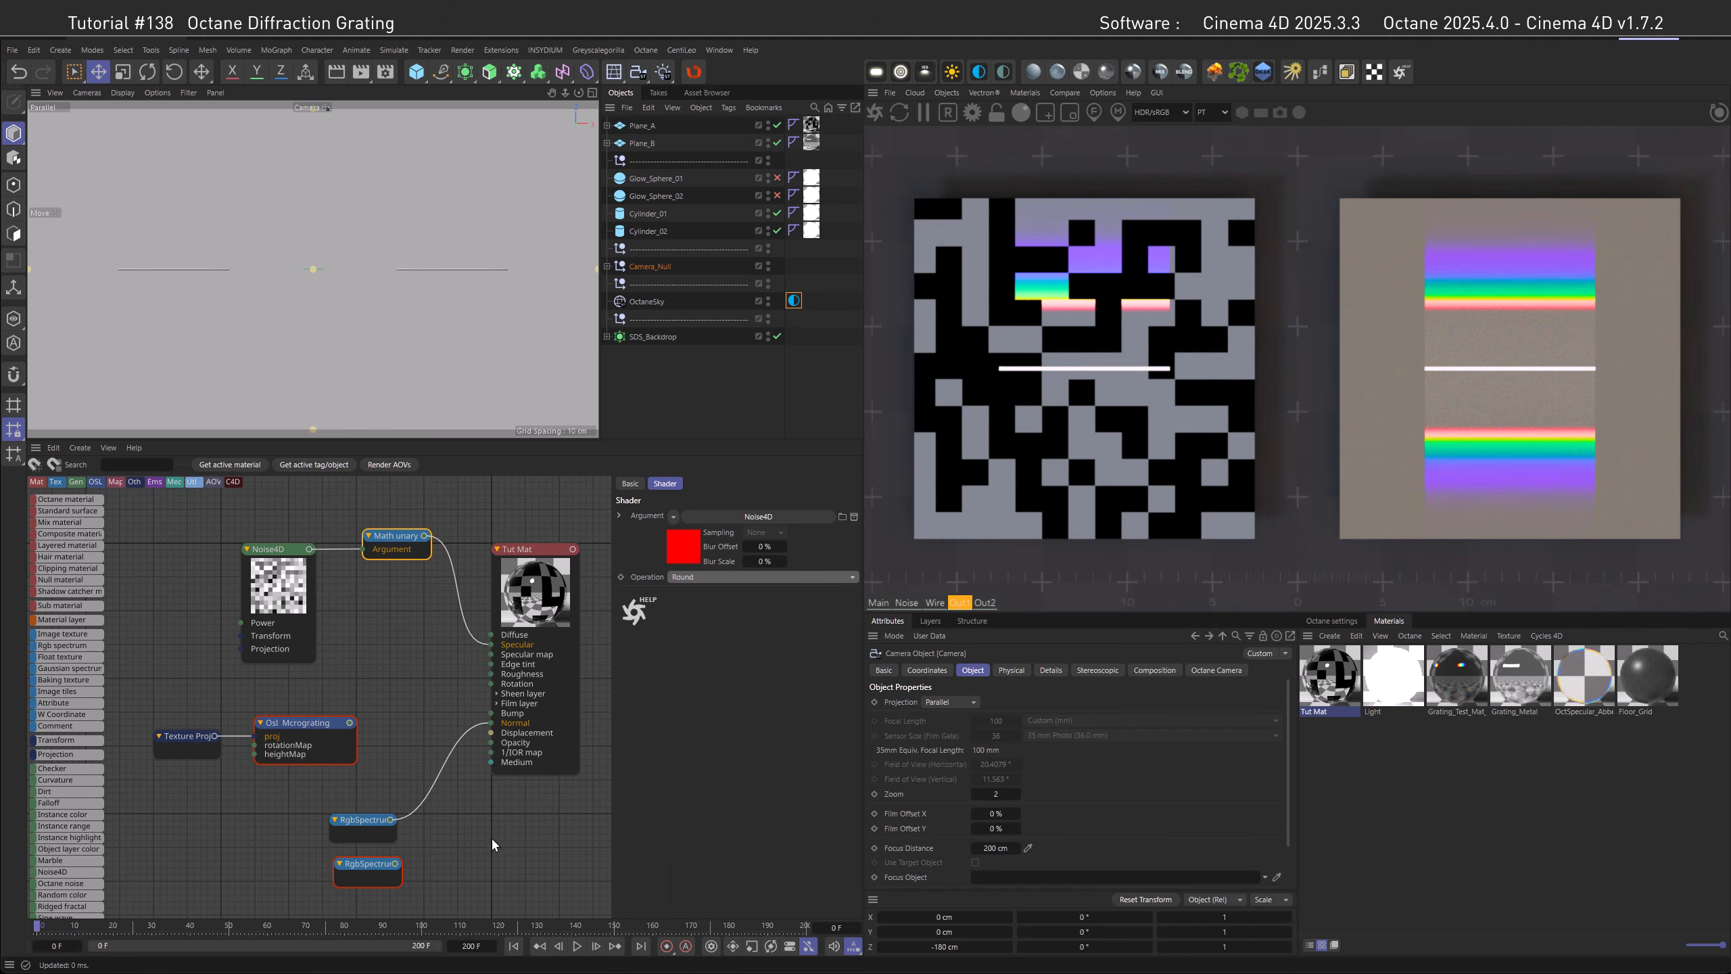
# Mix the two RGB spectrum colors into Normal through a Mix texture with Math unary as Amount, and disconnect Math unary from Specular.
pyautogui.click(471, 836)
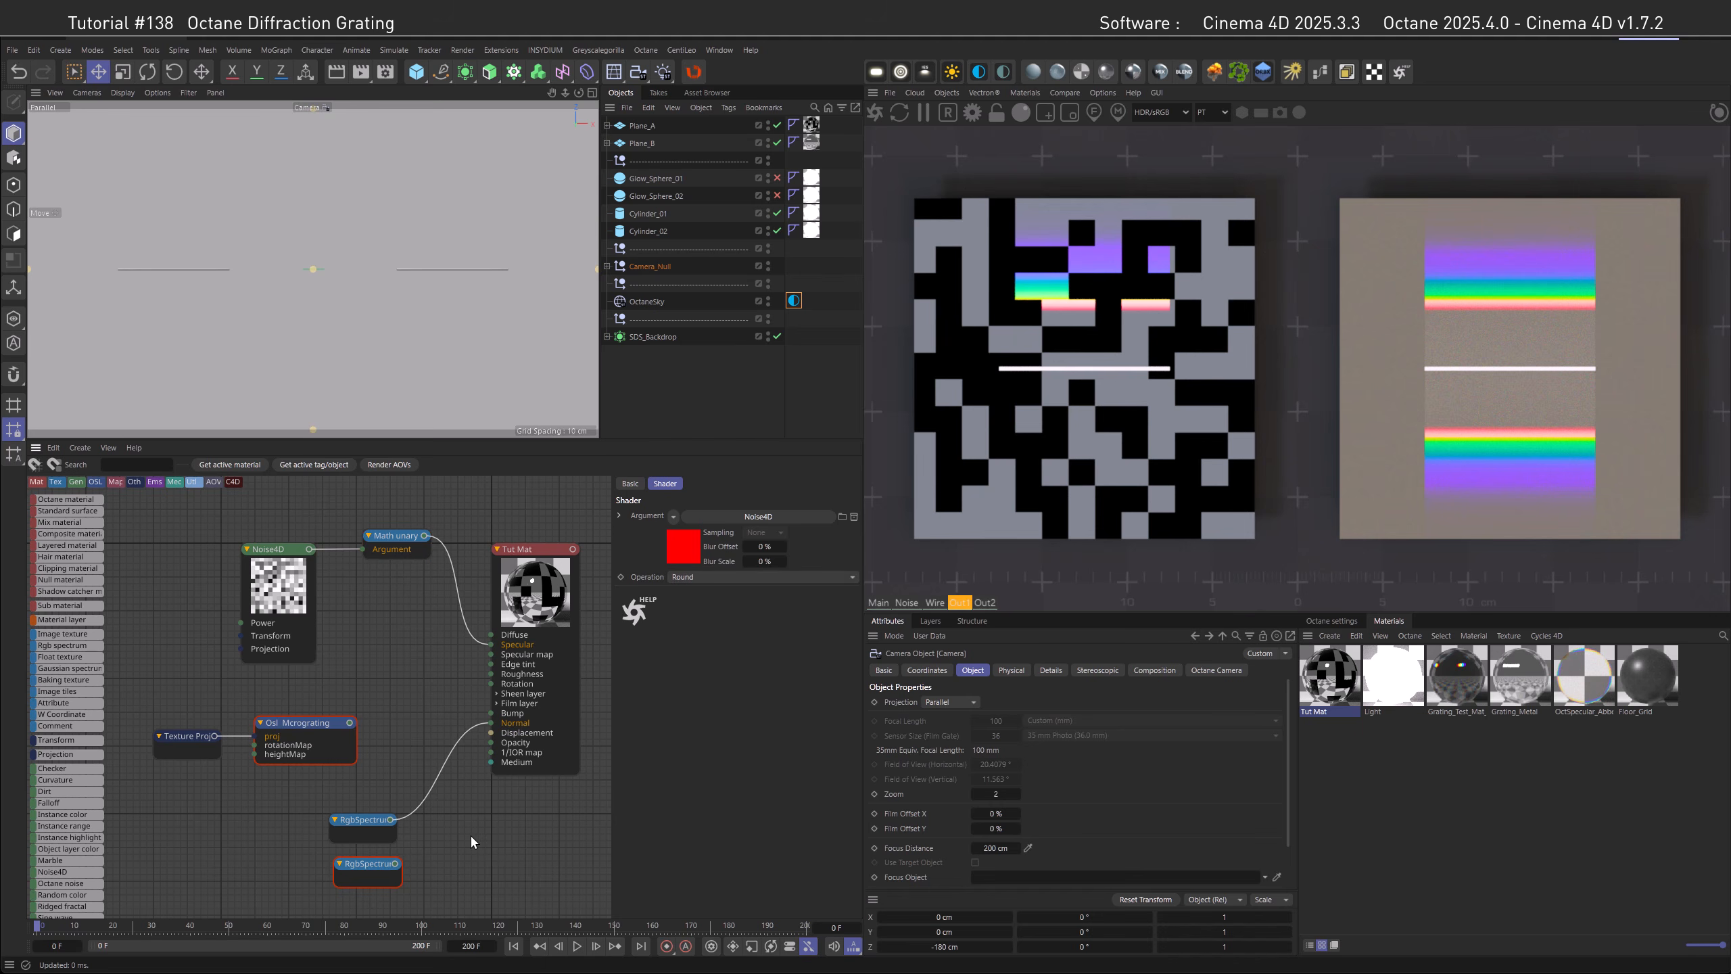
pyautogui.press('c')
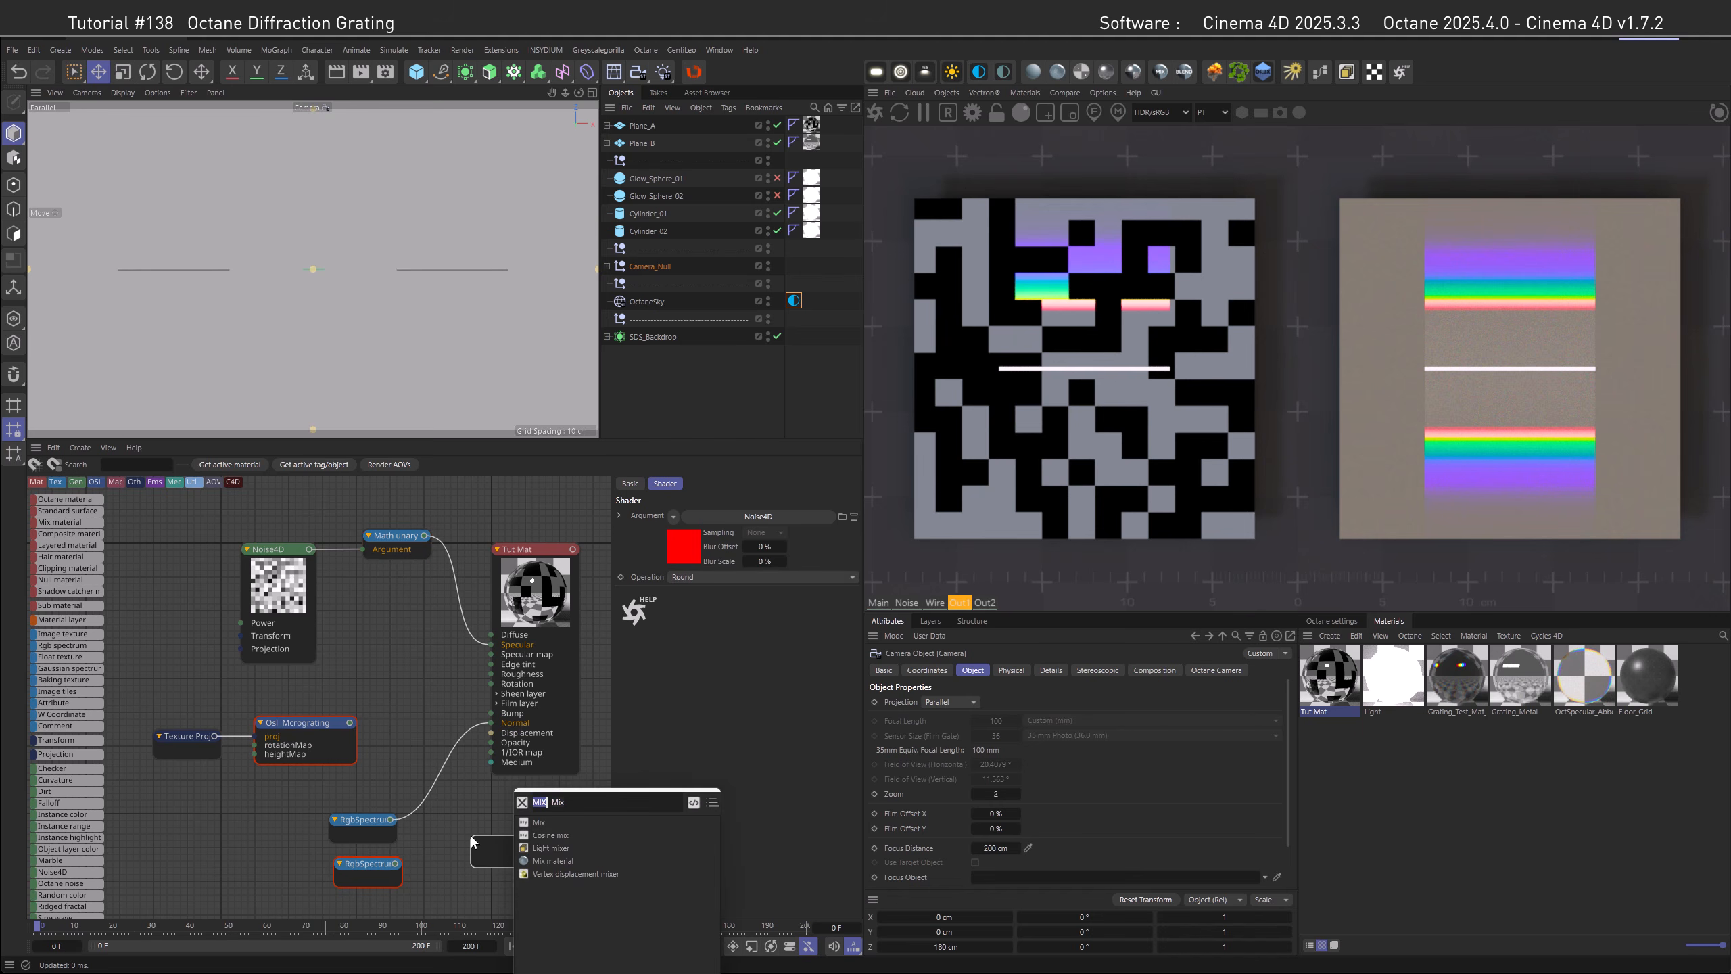
pyautogui.click(539, 822)
pyautogui.moveTo(390, 822); pyautogui.dragTo(491, 723)
pyautogui.moveTo(424, 535); pyautogui.dragTo(457, 833)
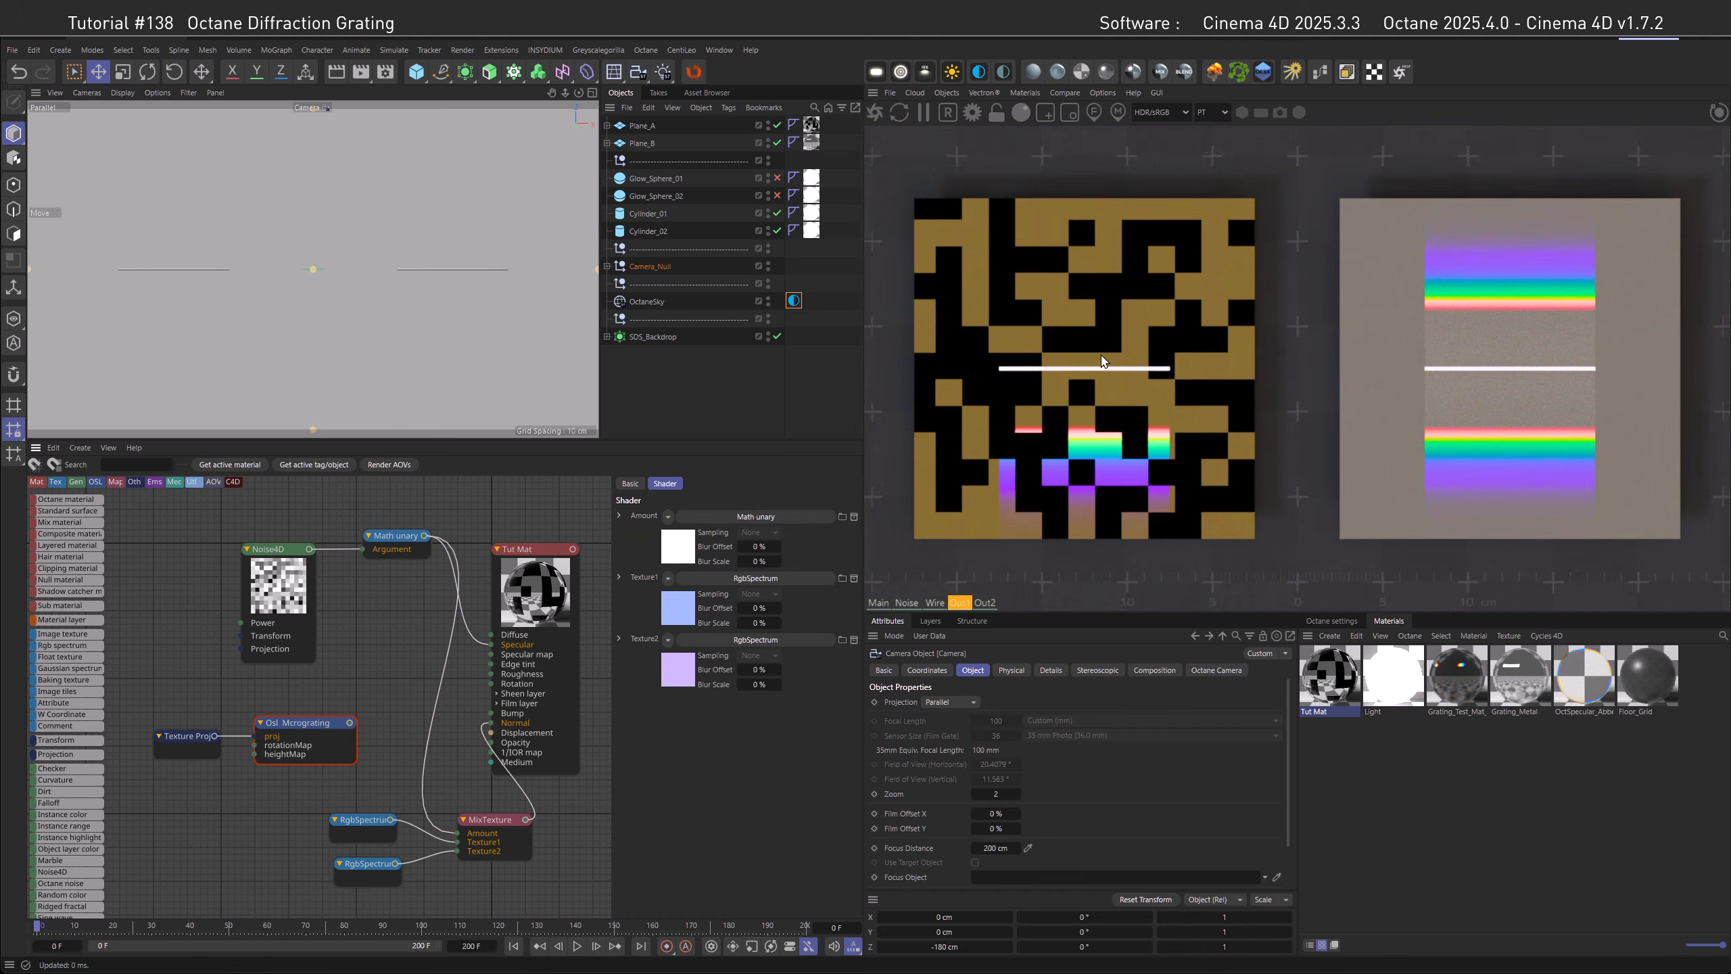
pyautogui.moveTo(493, 647); pyautogui.dragTo(463, 651)
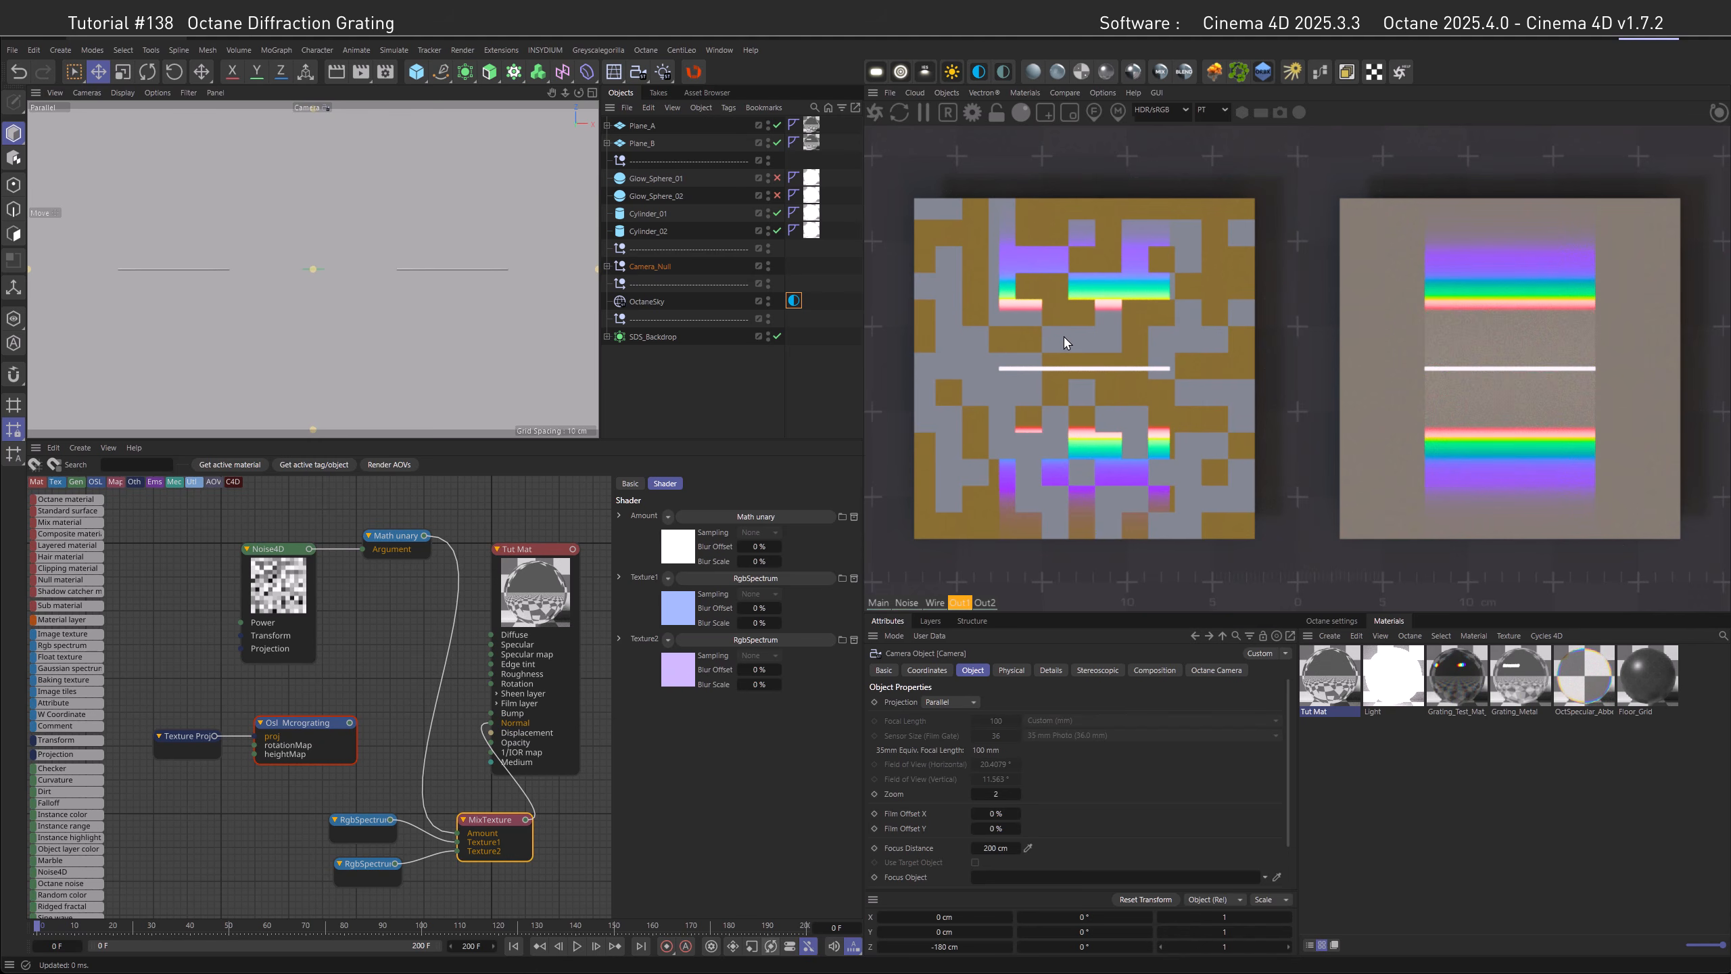
# Add a Transform node to the Noise4D texture and set its uniform scale to 0.001.
pyautogui.click(298, 580)
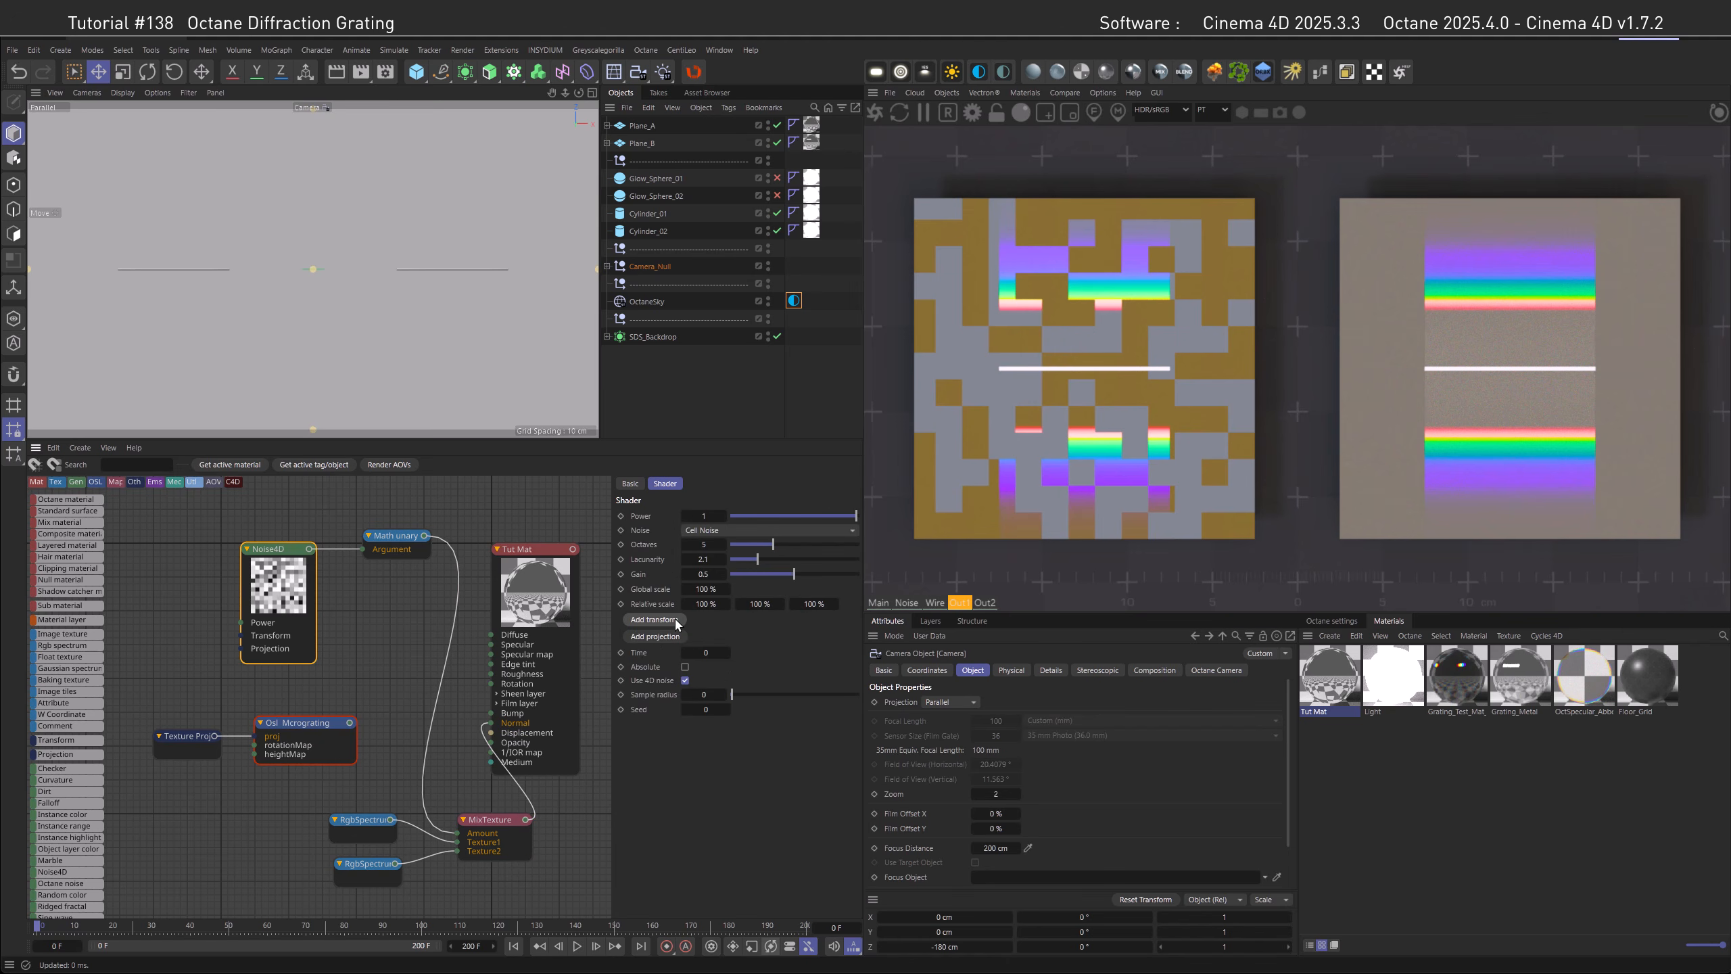
pyautogui.click(653, 619)
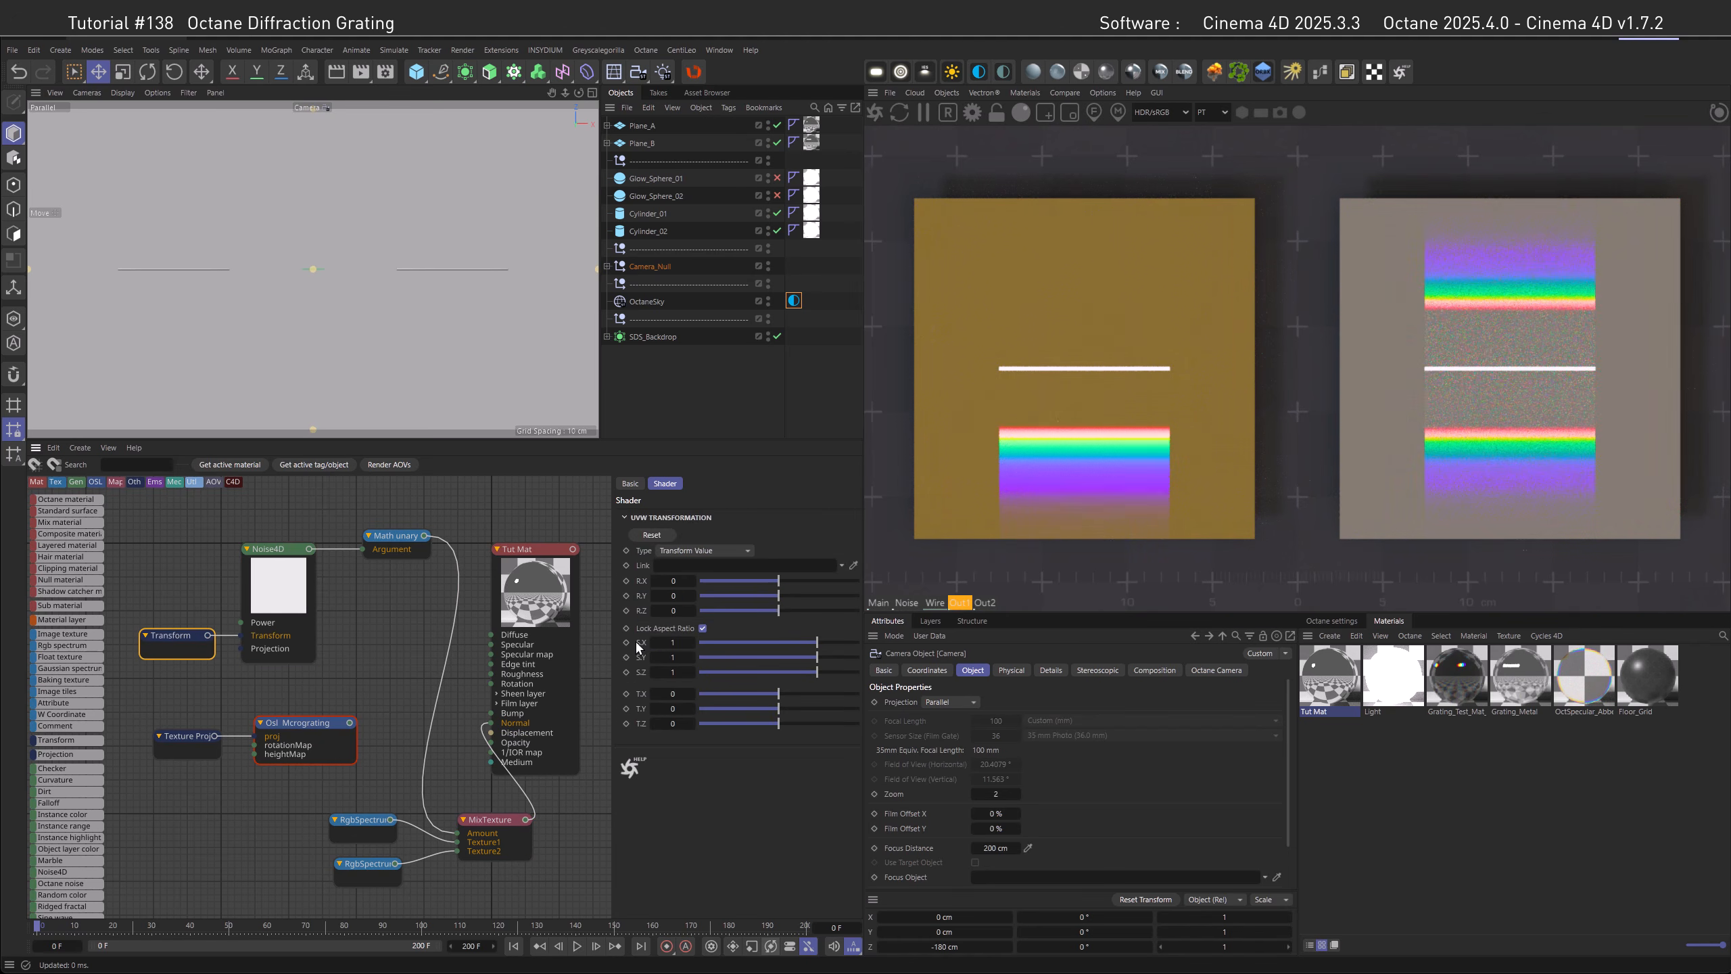
pyautogui.doubleClick(663, 642)
pyautogui.write('0.001')
pyautogui.press('Return')
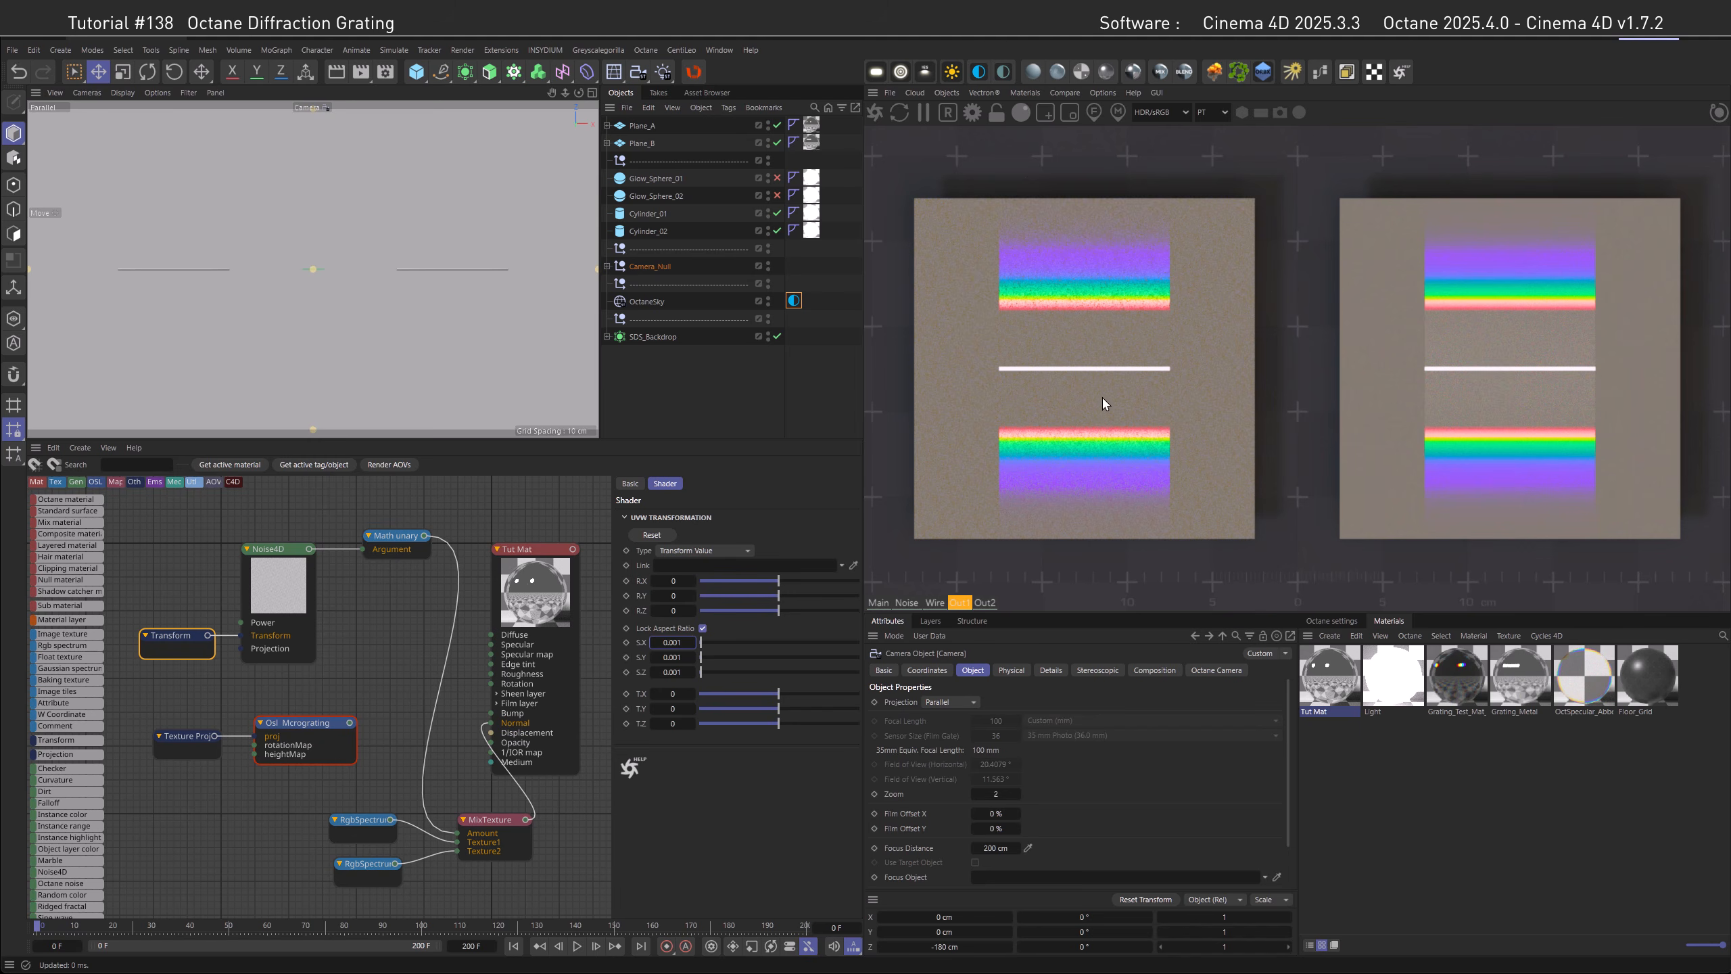
pyautogui.click(1070, 374)
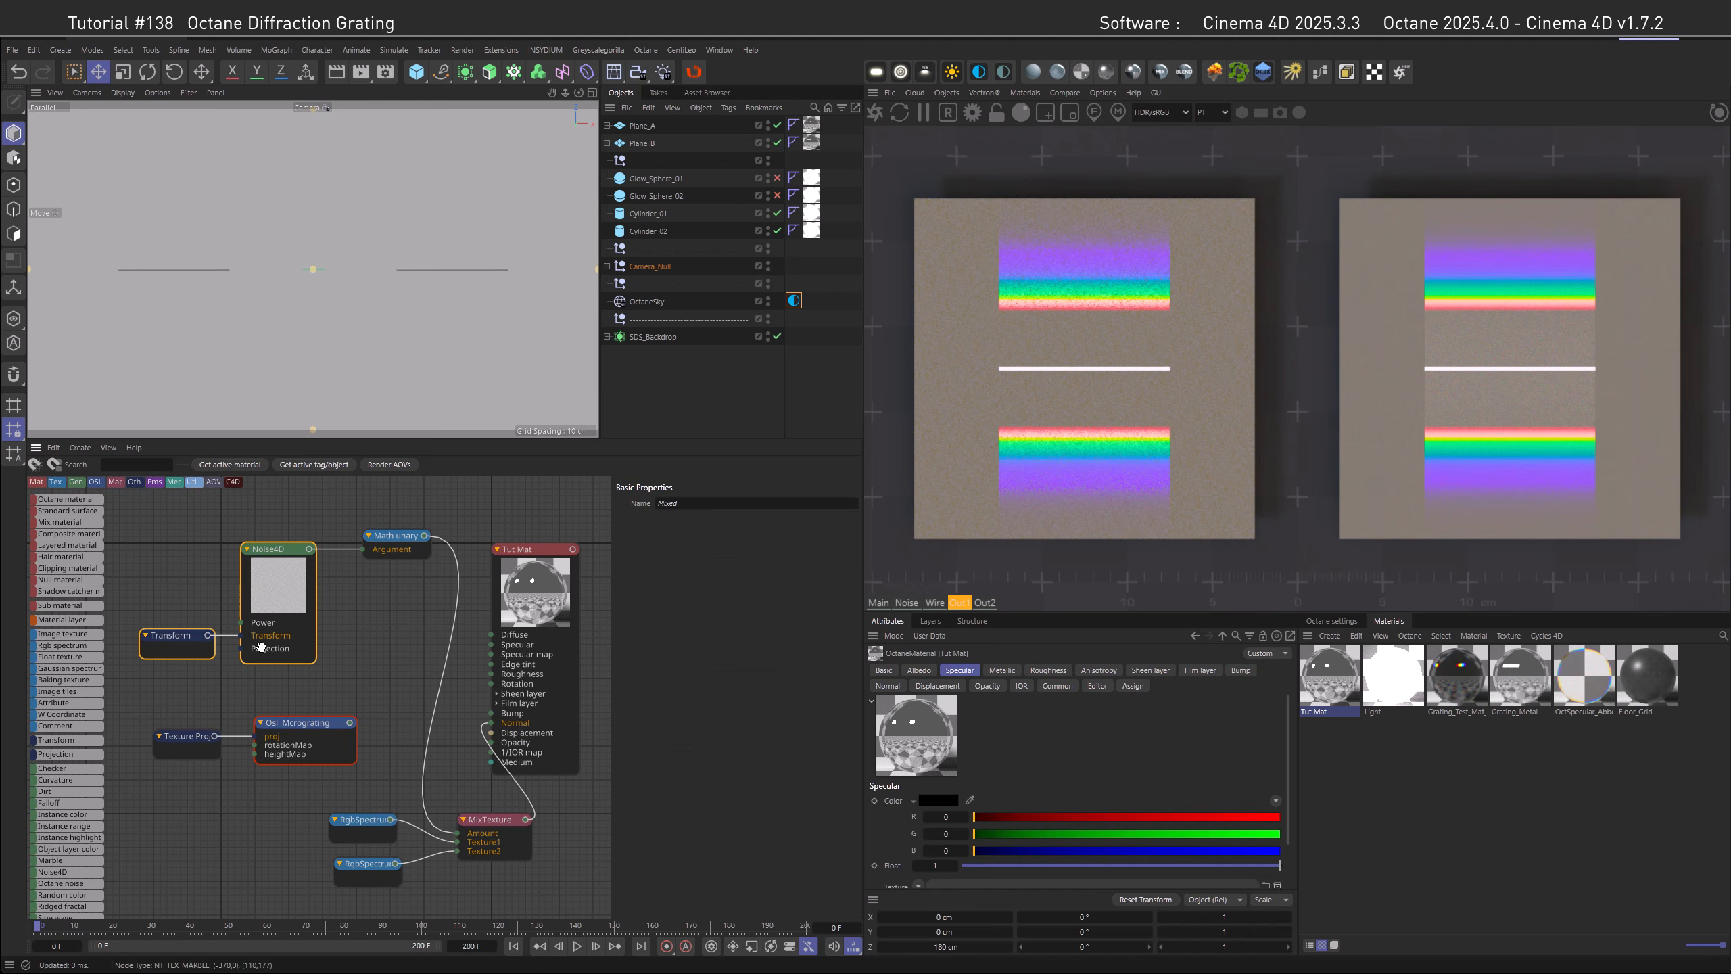
# Replace the Noise4D texture and its Transform with the OSL Rnd Sampler node, connected to Math unary's Argument.
pyautogui.press('Delete')
pyautogui.hotkey('ctrl', 'v')
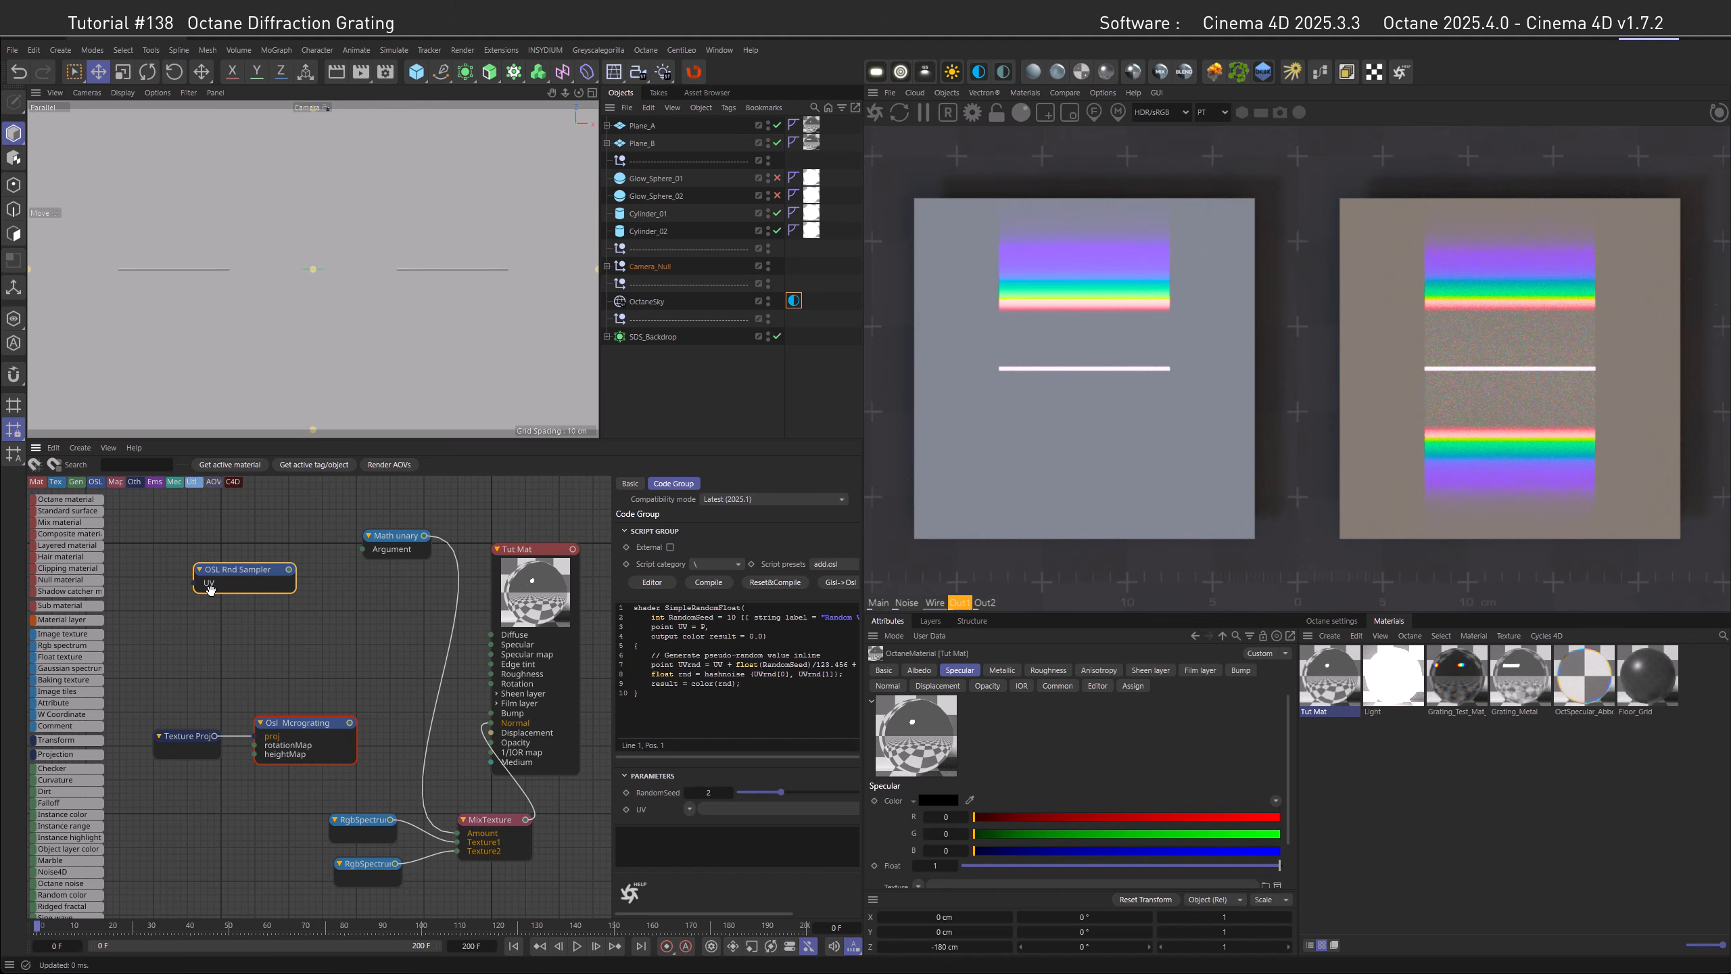
pyautogui.moveTo(289, 569); pyautogui.dragTo(363, 549)
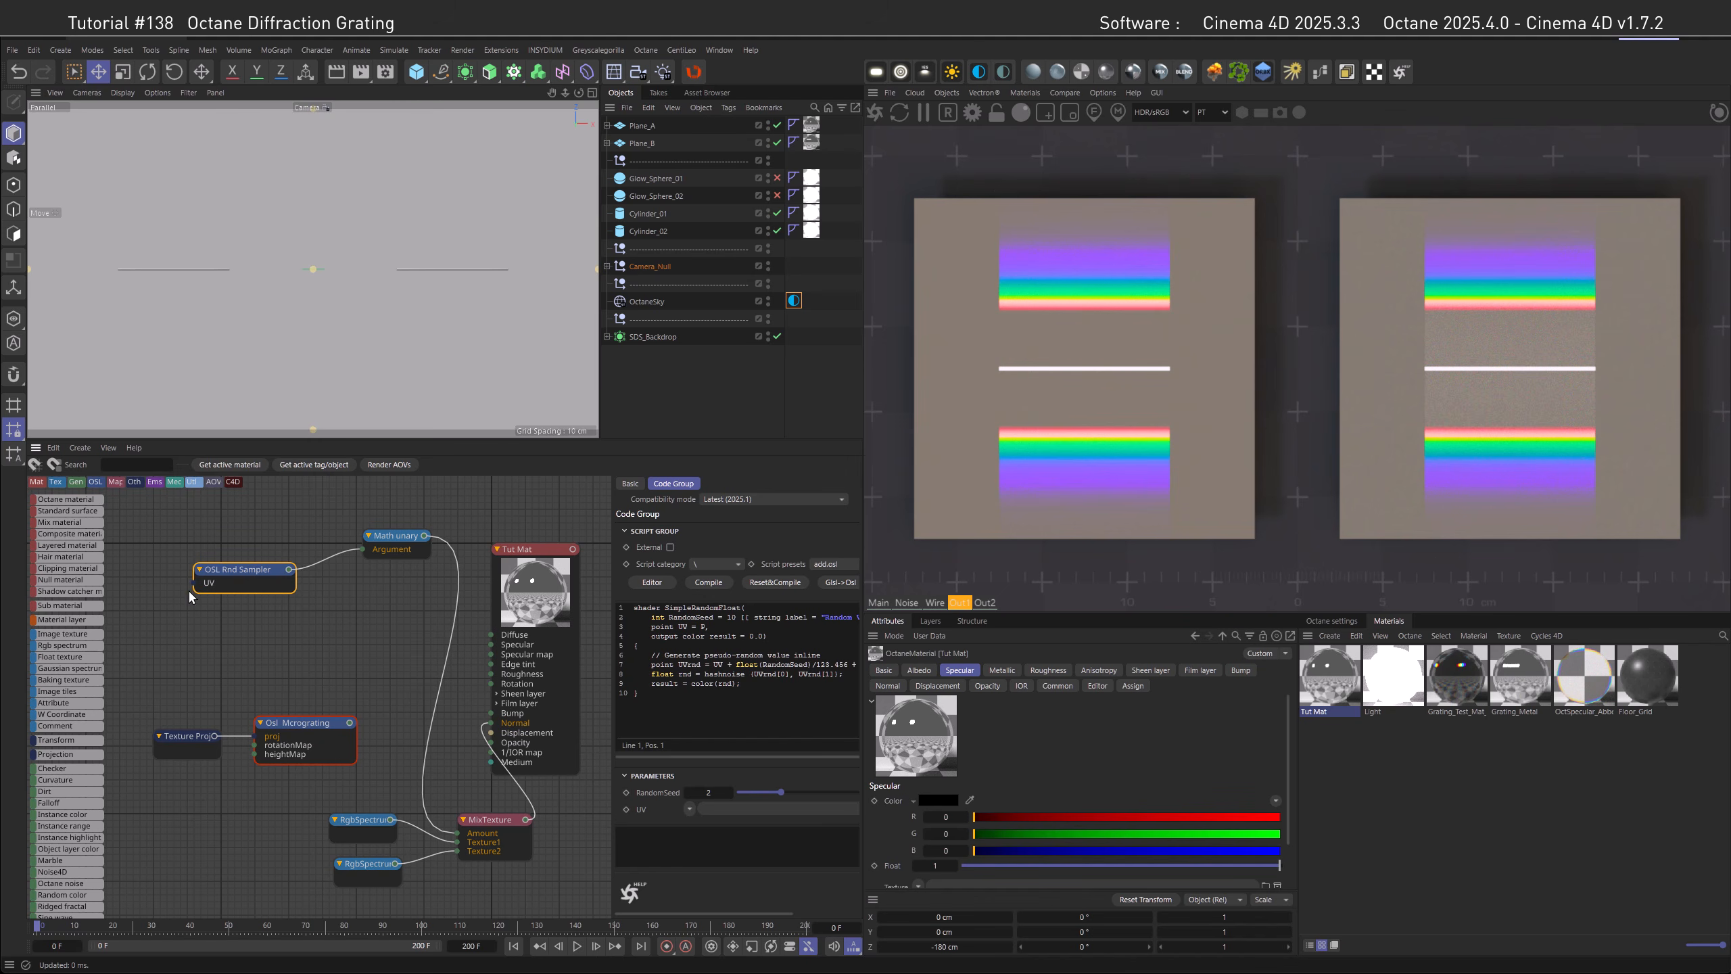
# Switch to the default camera and examine the diffraction on the planes from different angles.
pyautogui.click(311, 108)
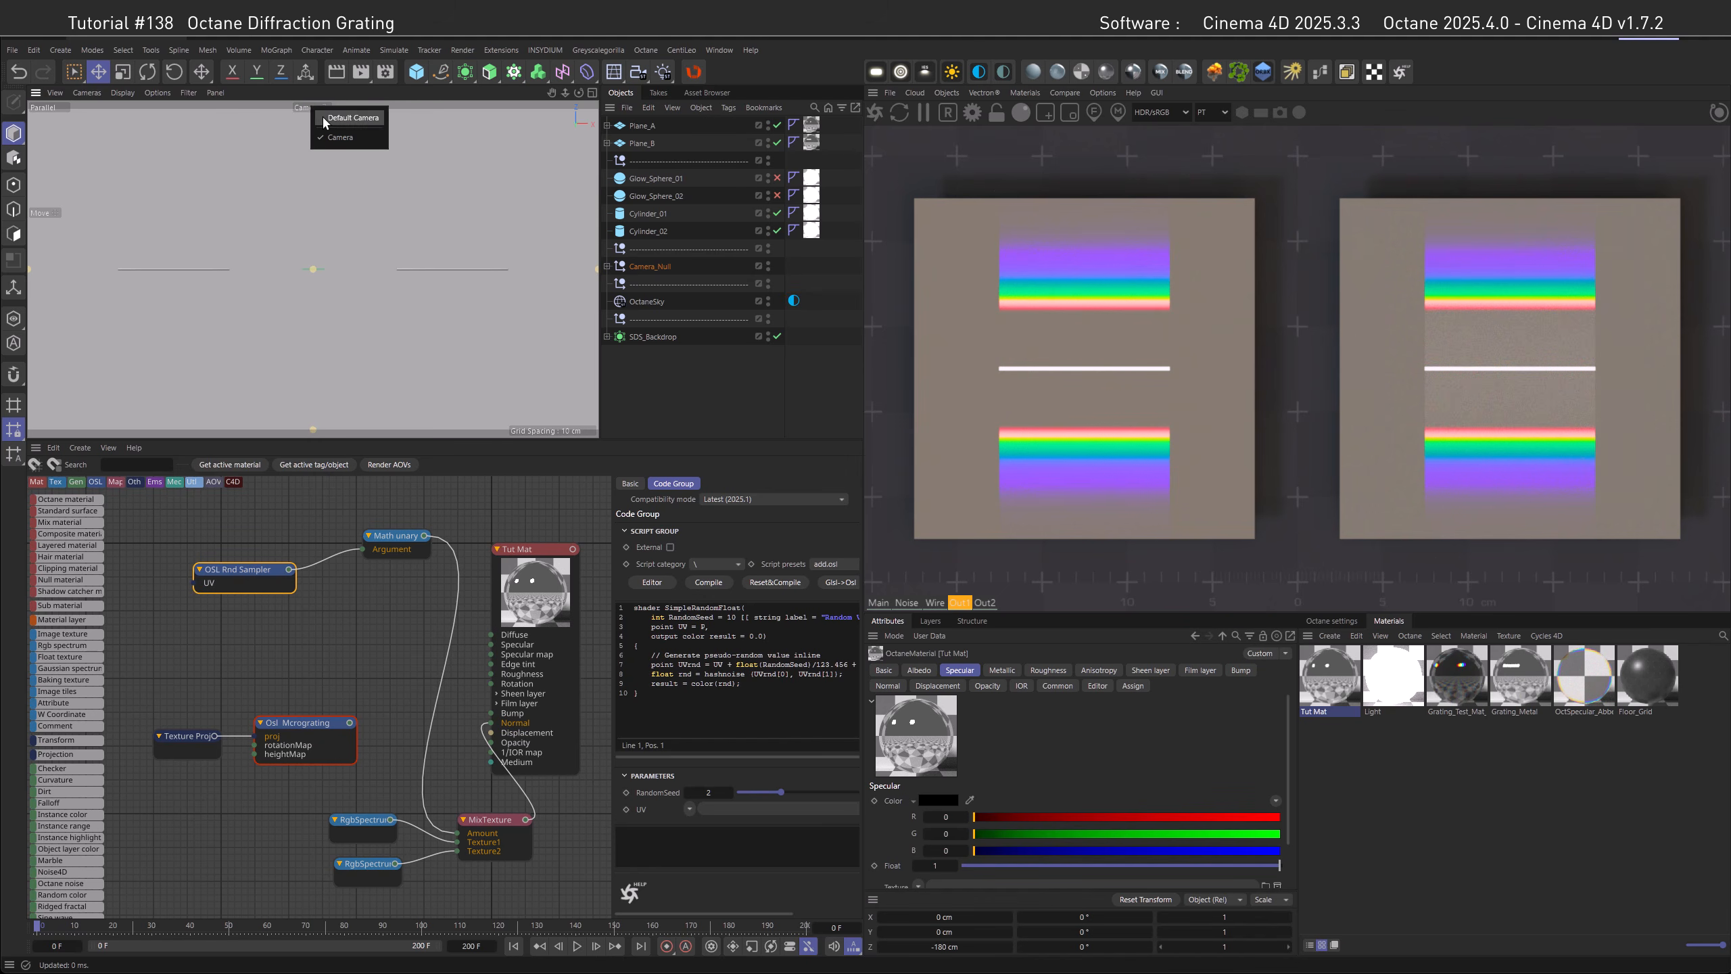
pyautogui.click(322, 116)
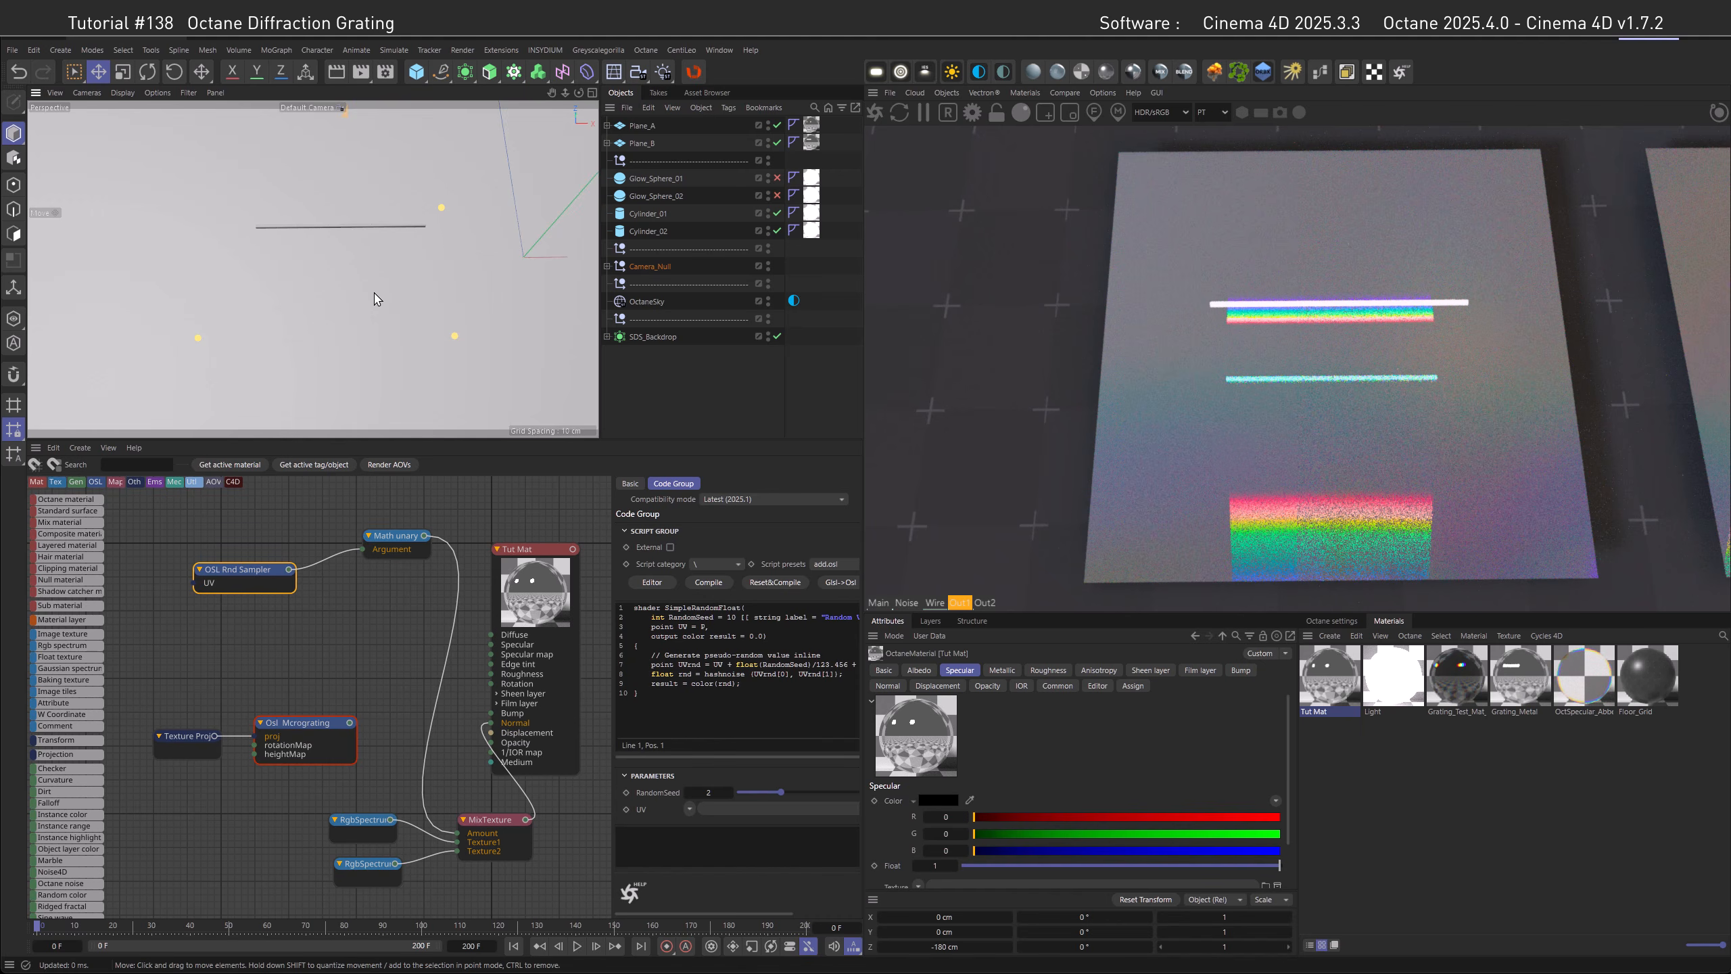
pyautogui.keyDown('alt'); pyautogui.moveTo(322, 244); pyautogui.dragTo(470, 237, button='right'); pyautogui.keyUp('alt')
pyautogui.keyDown('alt'); pyautogui.moveTo(470, 238); pyautogui.dragTo(470, 231); pyautogui.keyUp('alt')
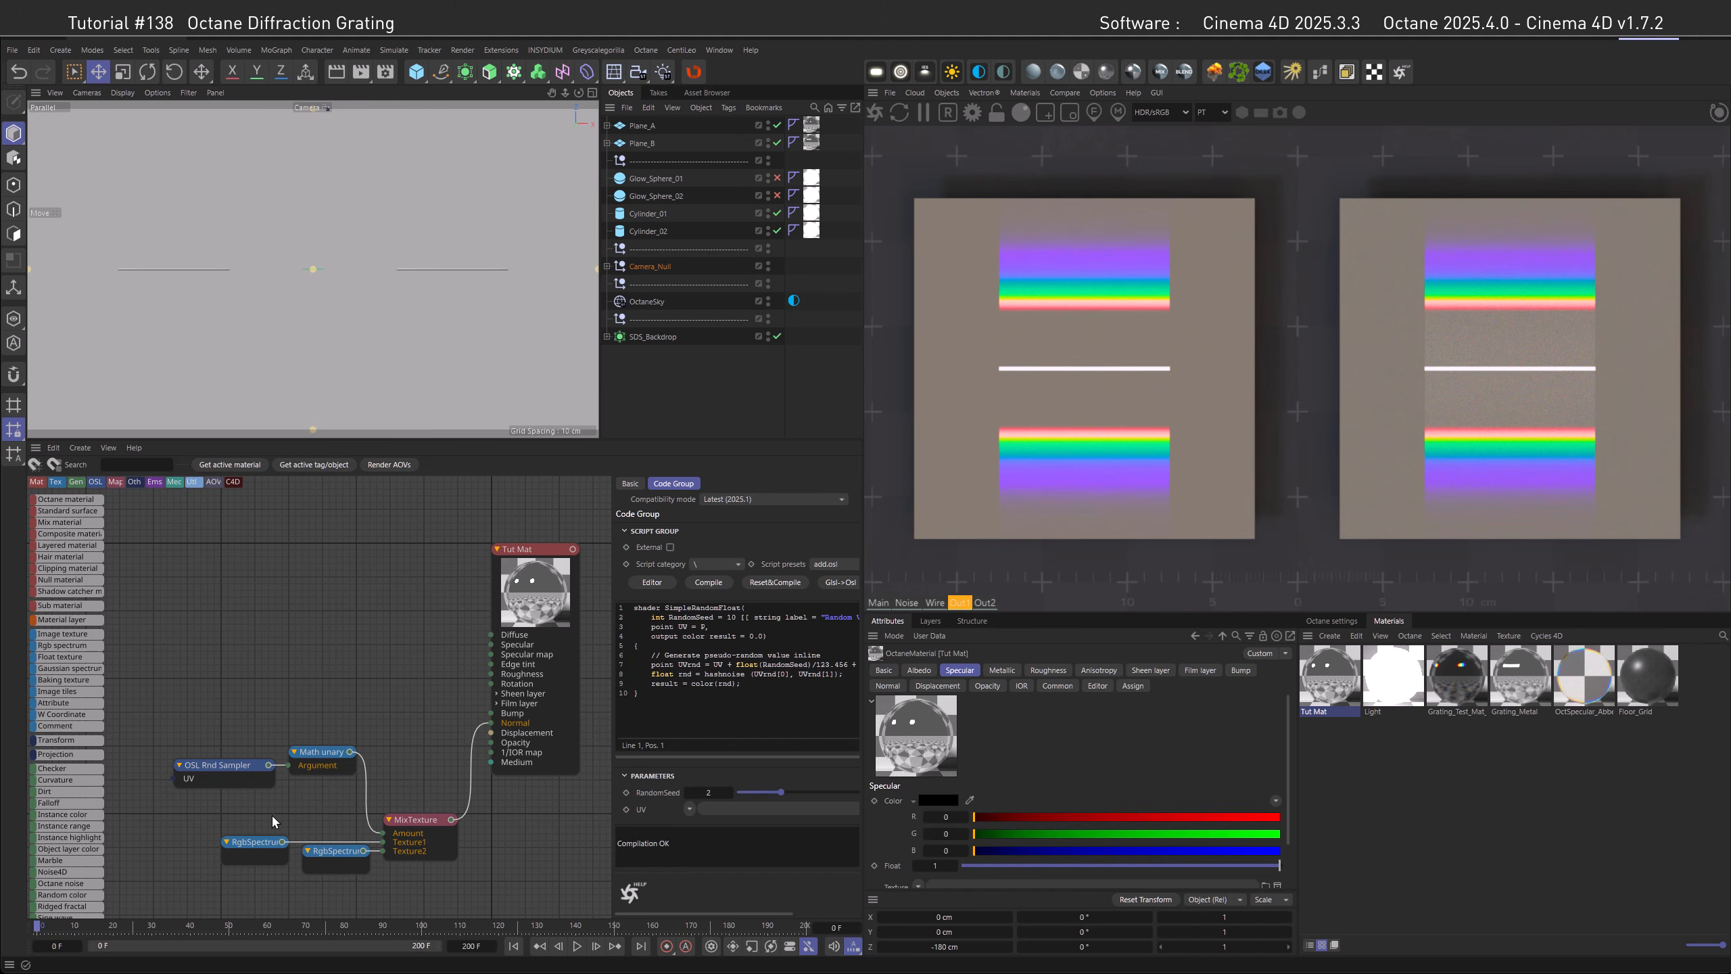
# Disable the Plane_B_Glass object under Plane_A and delete the Math unary, Mix texture and both RGB spectrum nodes.
pyautogui.click(606, 125)
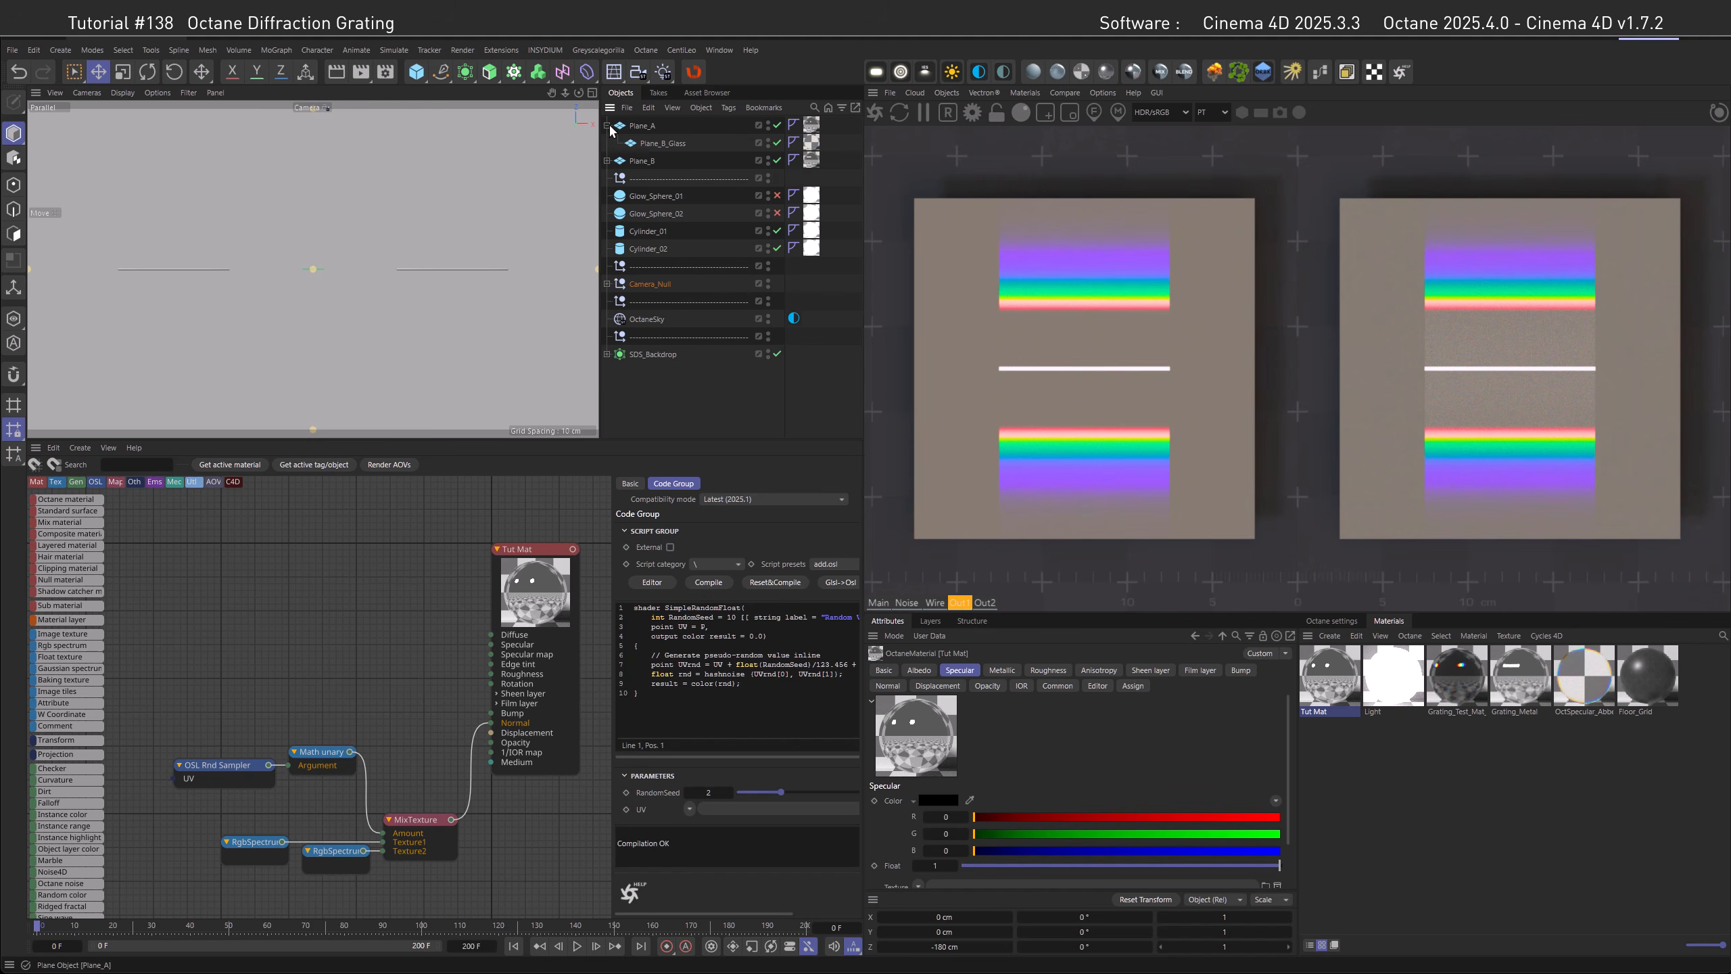
pyautogui.click(777, 143)
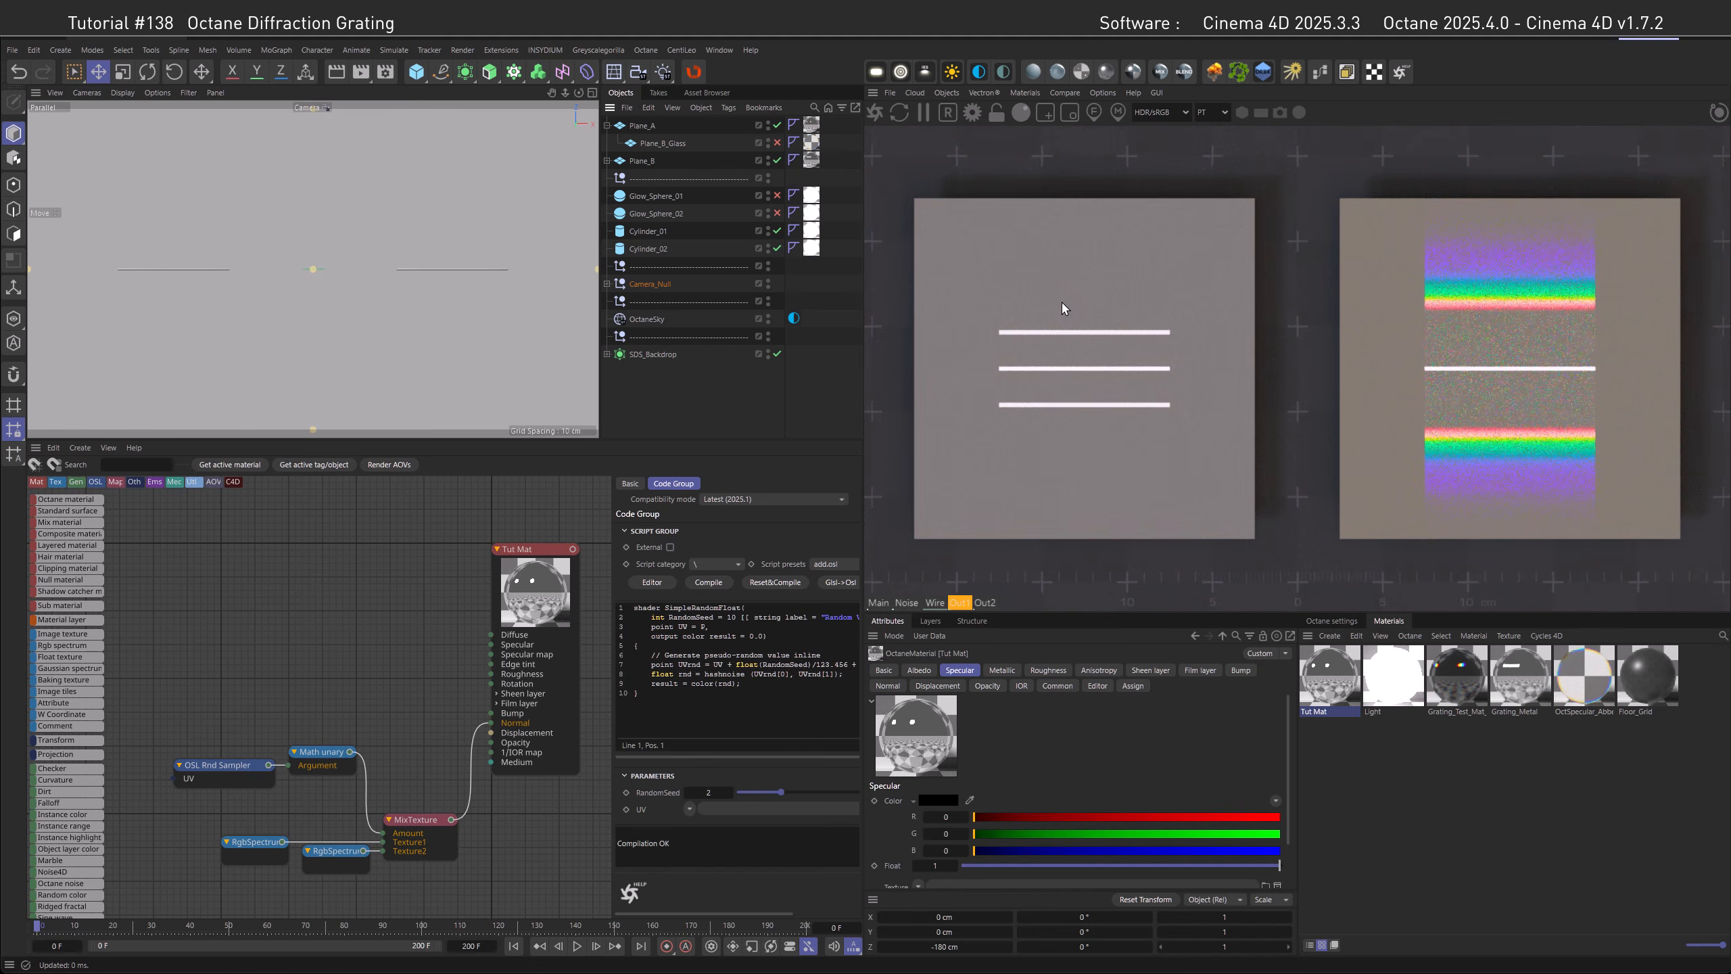
pyautogui.click(286, 810)
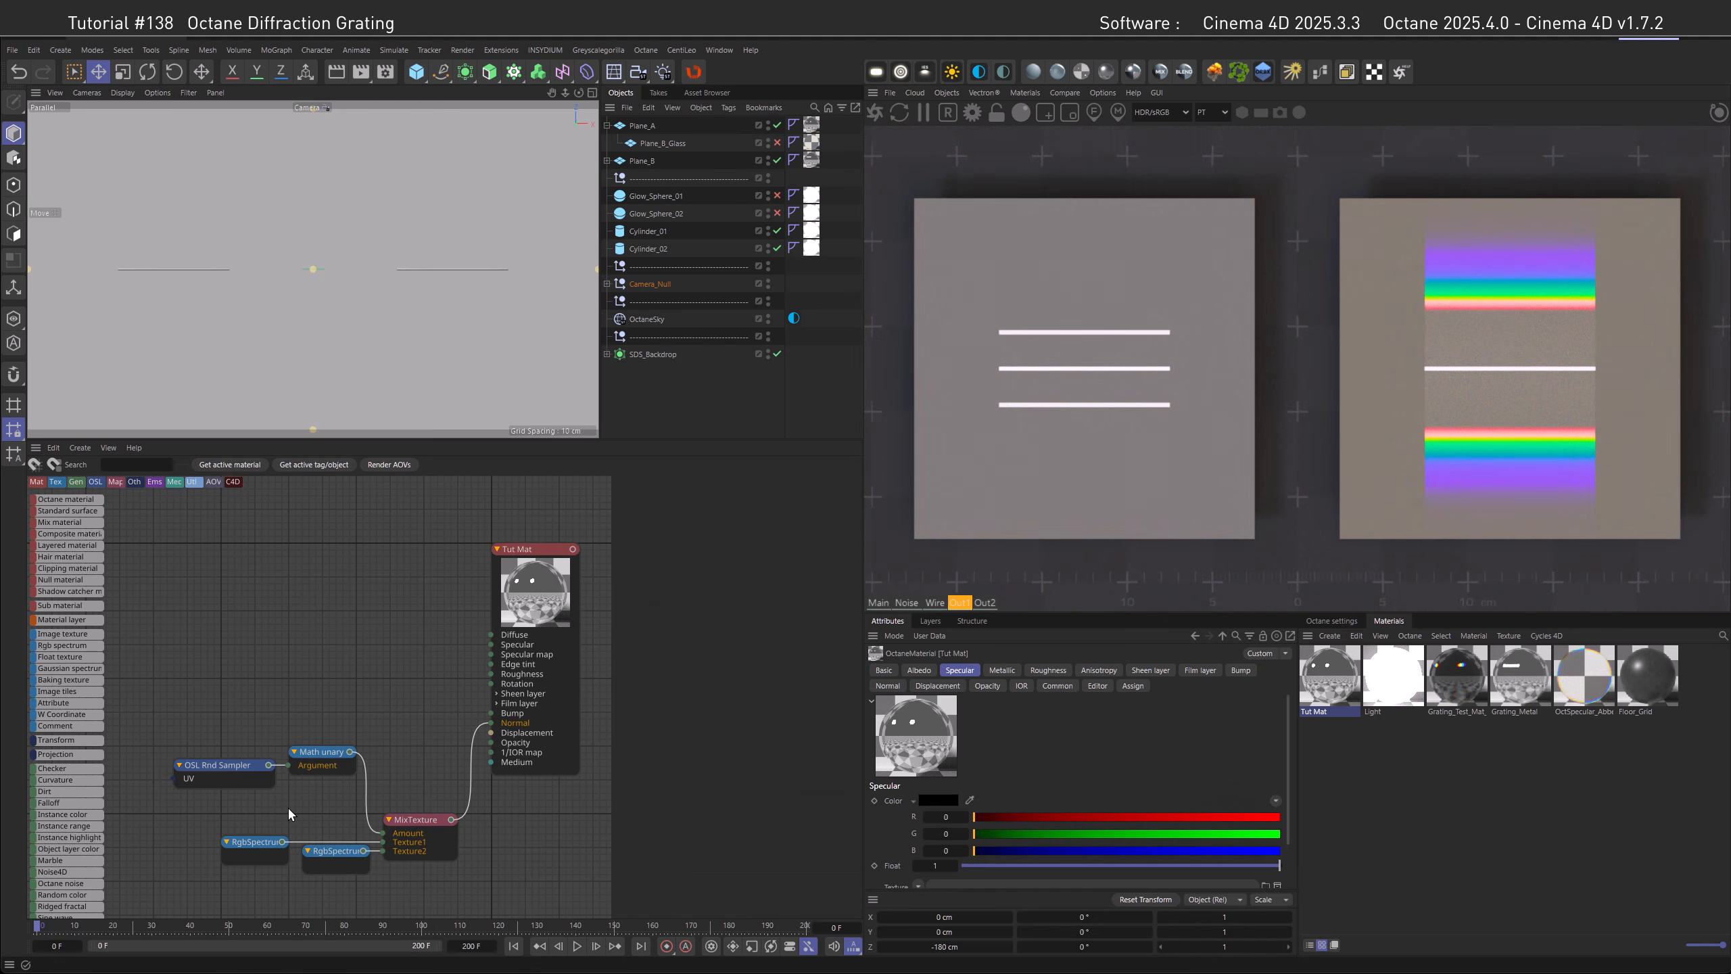
pyautogui.moveTo(288, 709); pyautogui.dragTo(410, 910)
pyautogui.press('Delete')
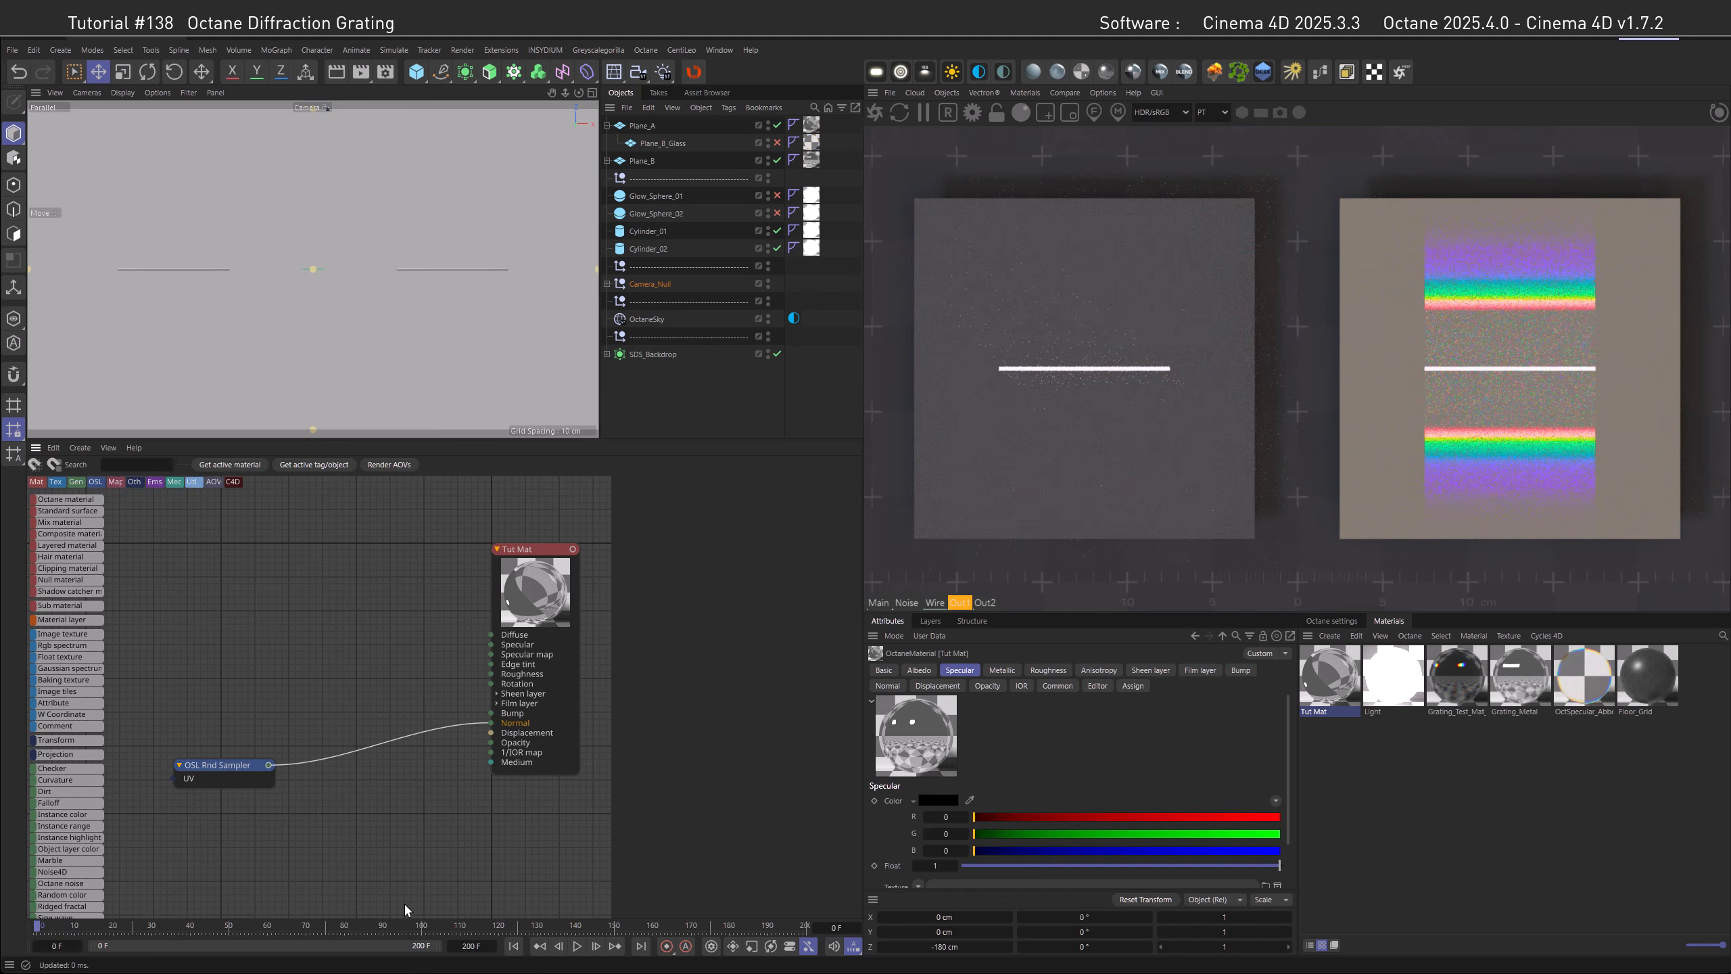
# Add the OSL Nrm Rot Proj node, feeding OSL Rnd Sampler into its Strength and its output into Tut Mat's Normal.
pyautogui.hotkey('ctrl', 'v')
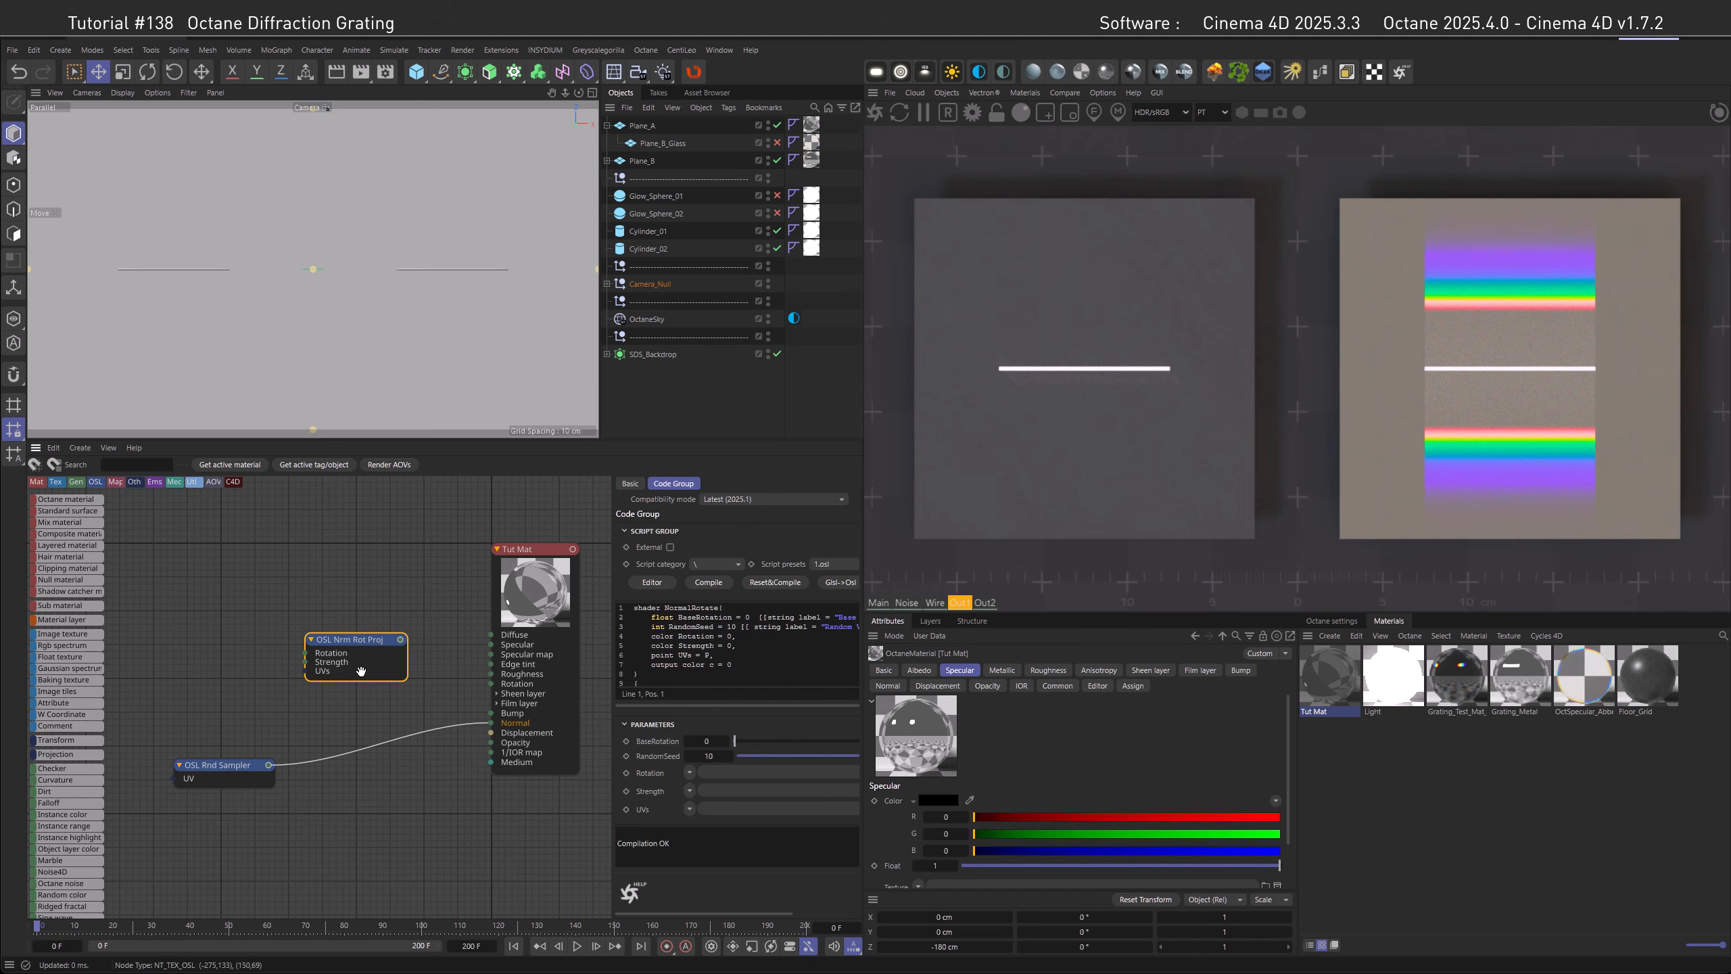
pyautogui.moveTo(349, 648); pyautogui.dragTo(365, 664)
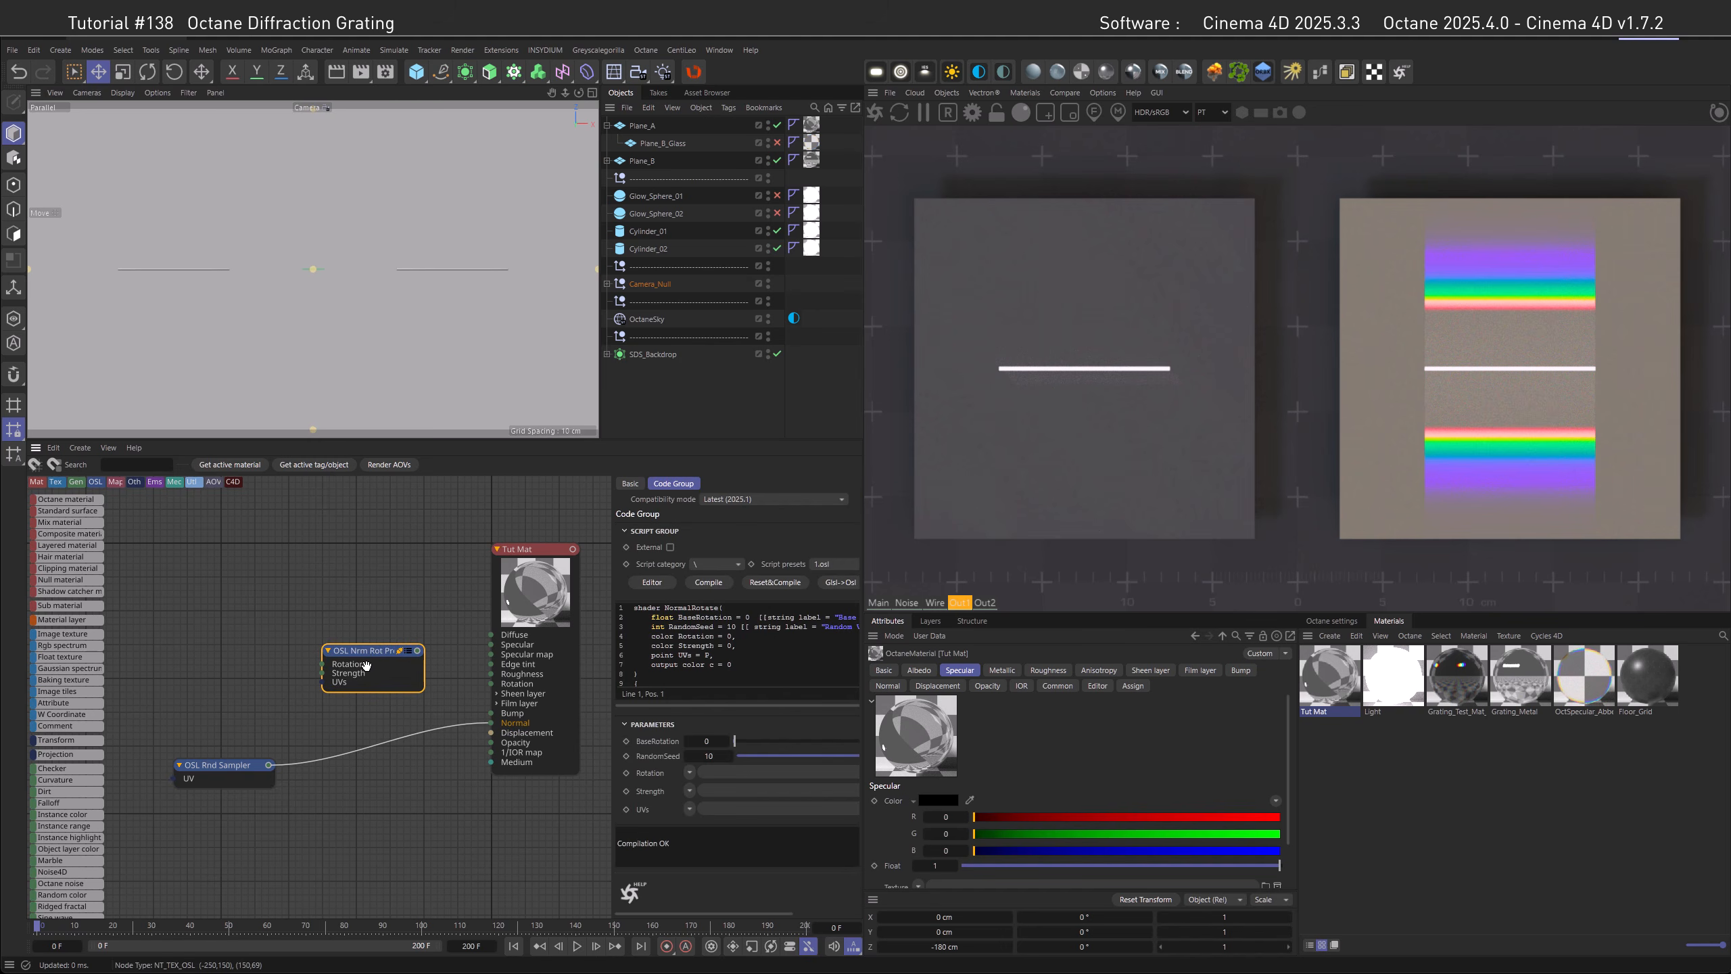
pyautogui.moveTo(270, 764); pyautogui.dragTo(321, 673)
pyautogui.moveTo(421, 653); pyautogui.dragTo(491, 723)
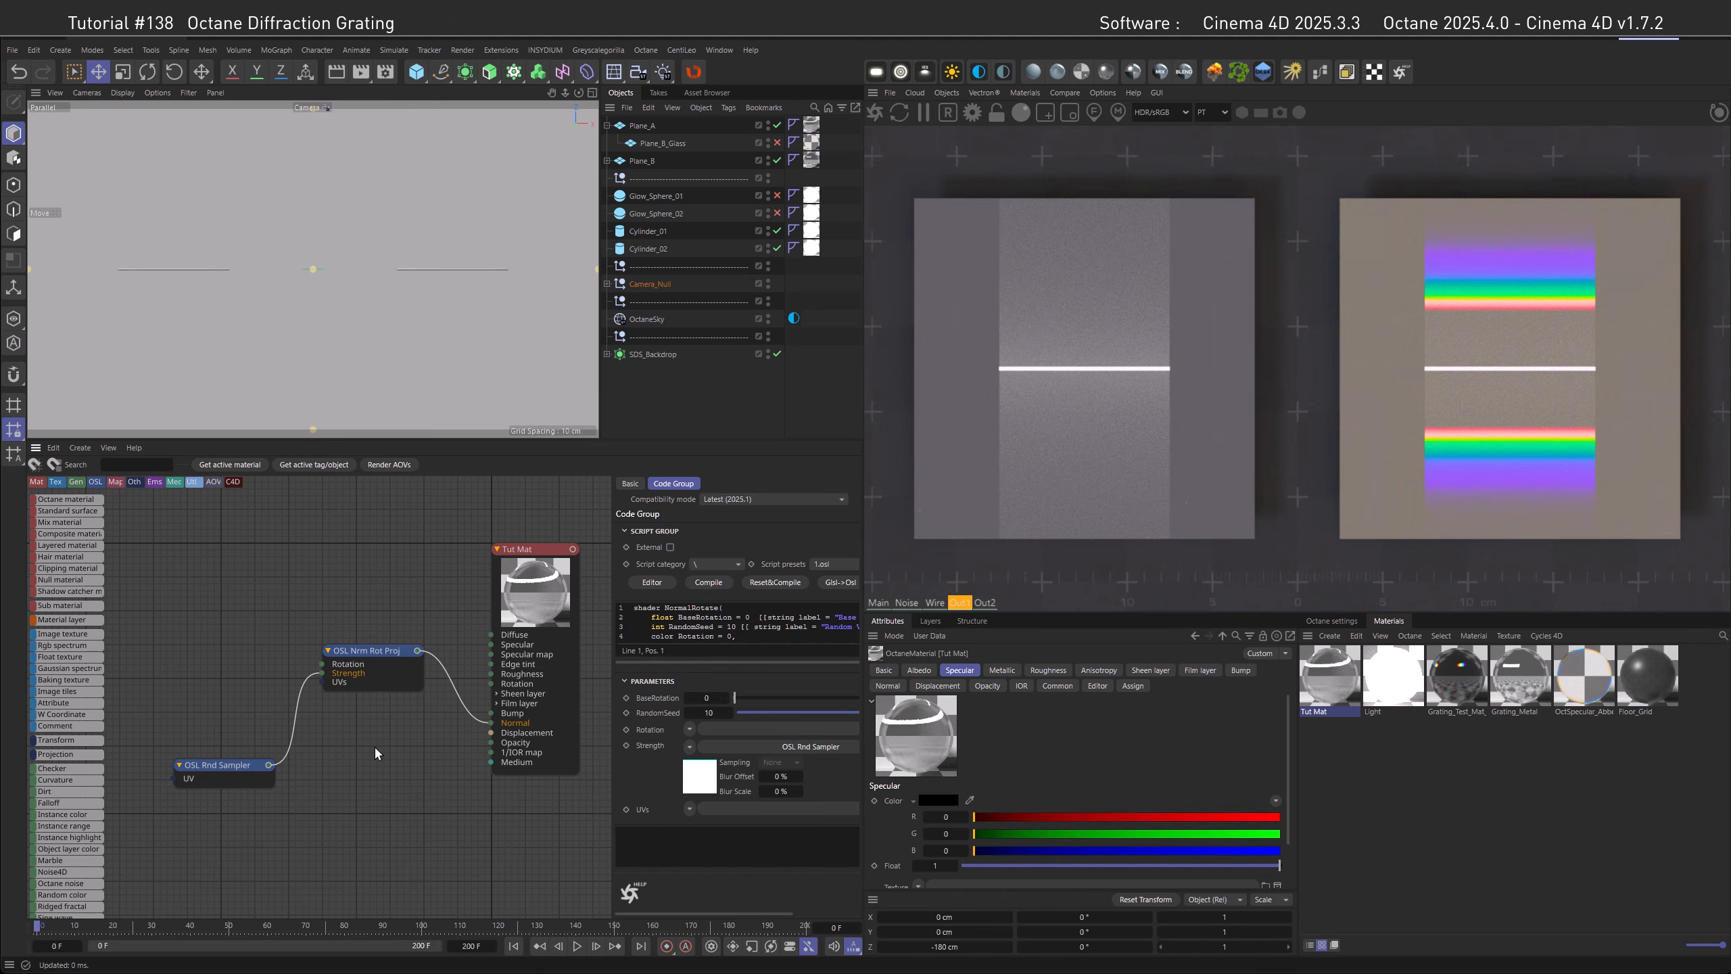
# Insert a Range node between OSL Rnd Sampler and the Strength input of OSL Nrm Rot Proj.
pyautogui.press('Tab')
pyautogui.write('RANG')
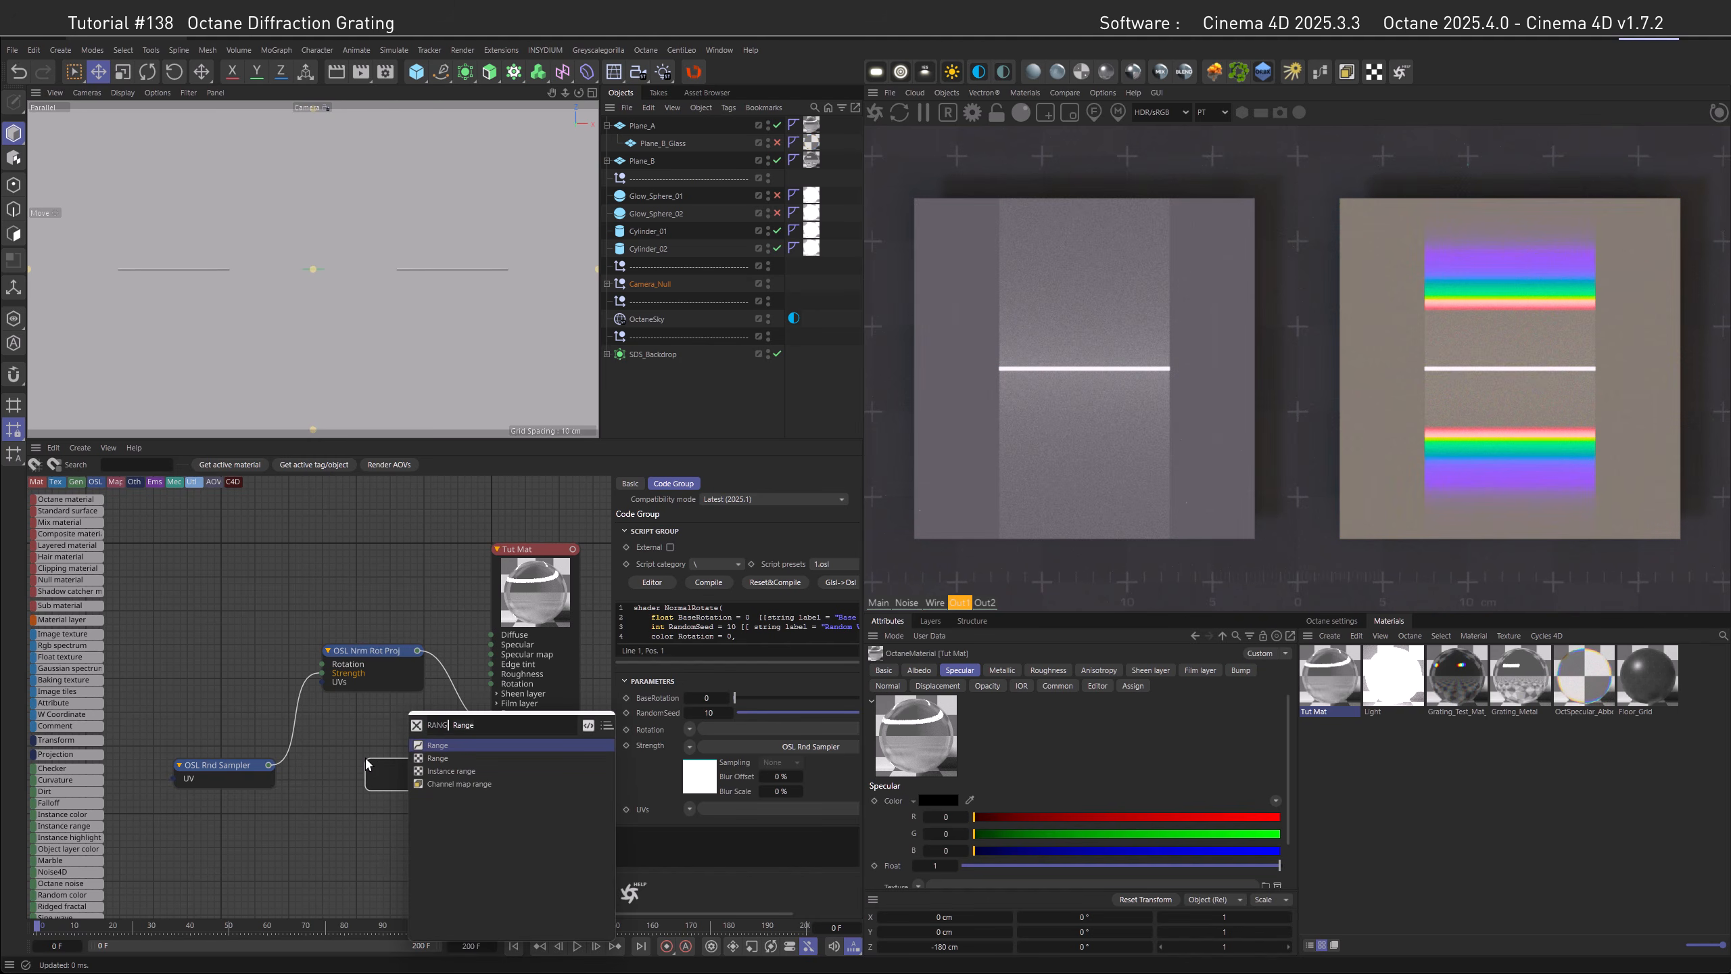
pyautogui.click(430, 758)
pyautogui.moveTo(402, 775); pyautogui.dragTo(369, 752)
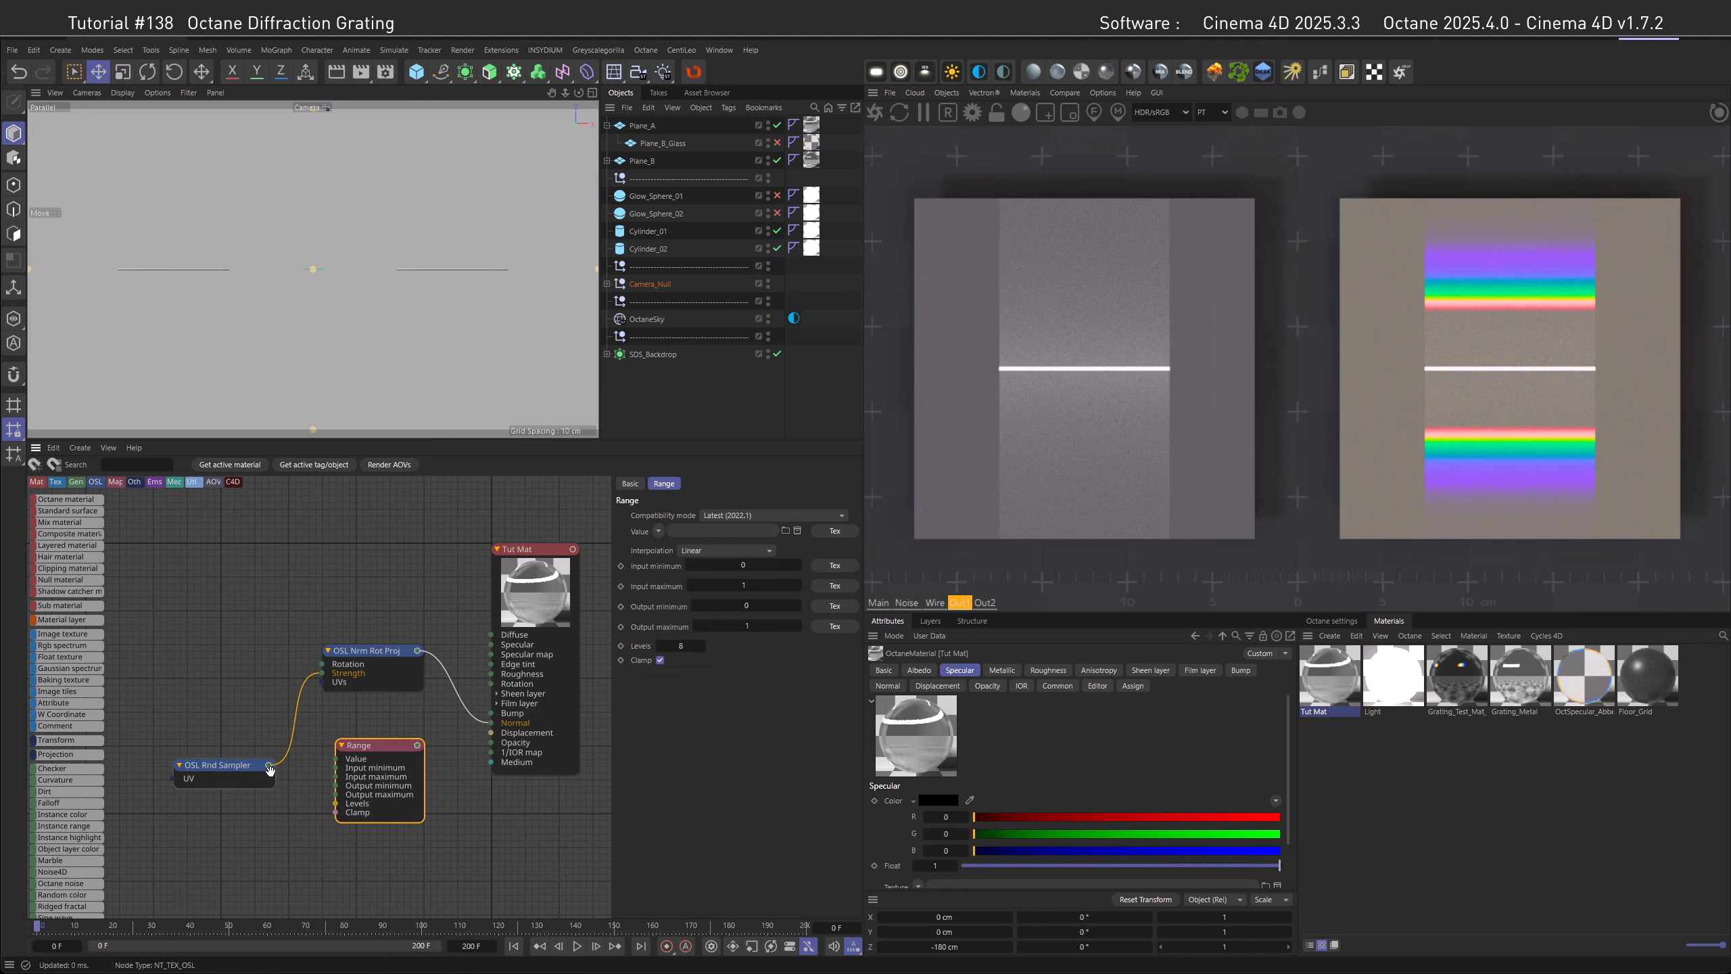
pyautogui.moveTo(270, 769); pyautogui.dragTo(321, 673)
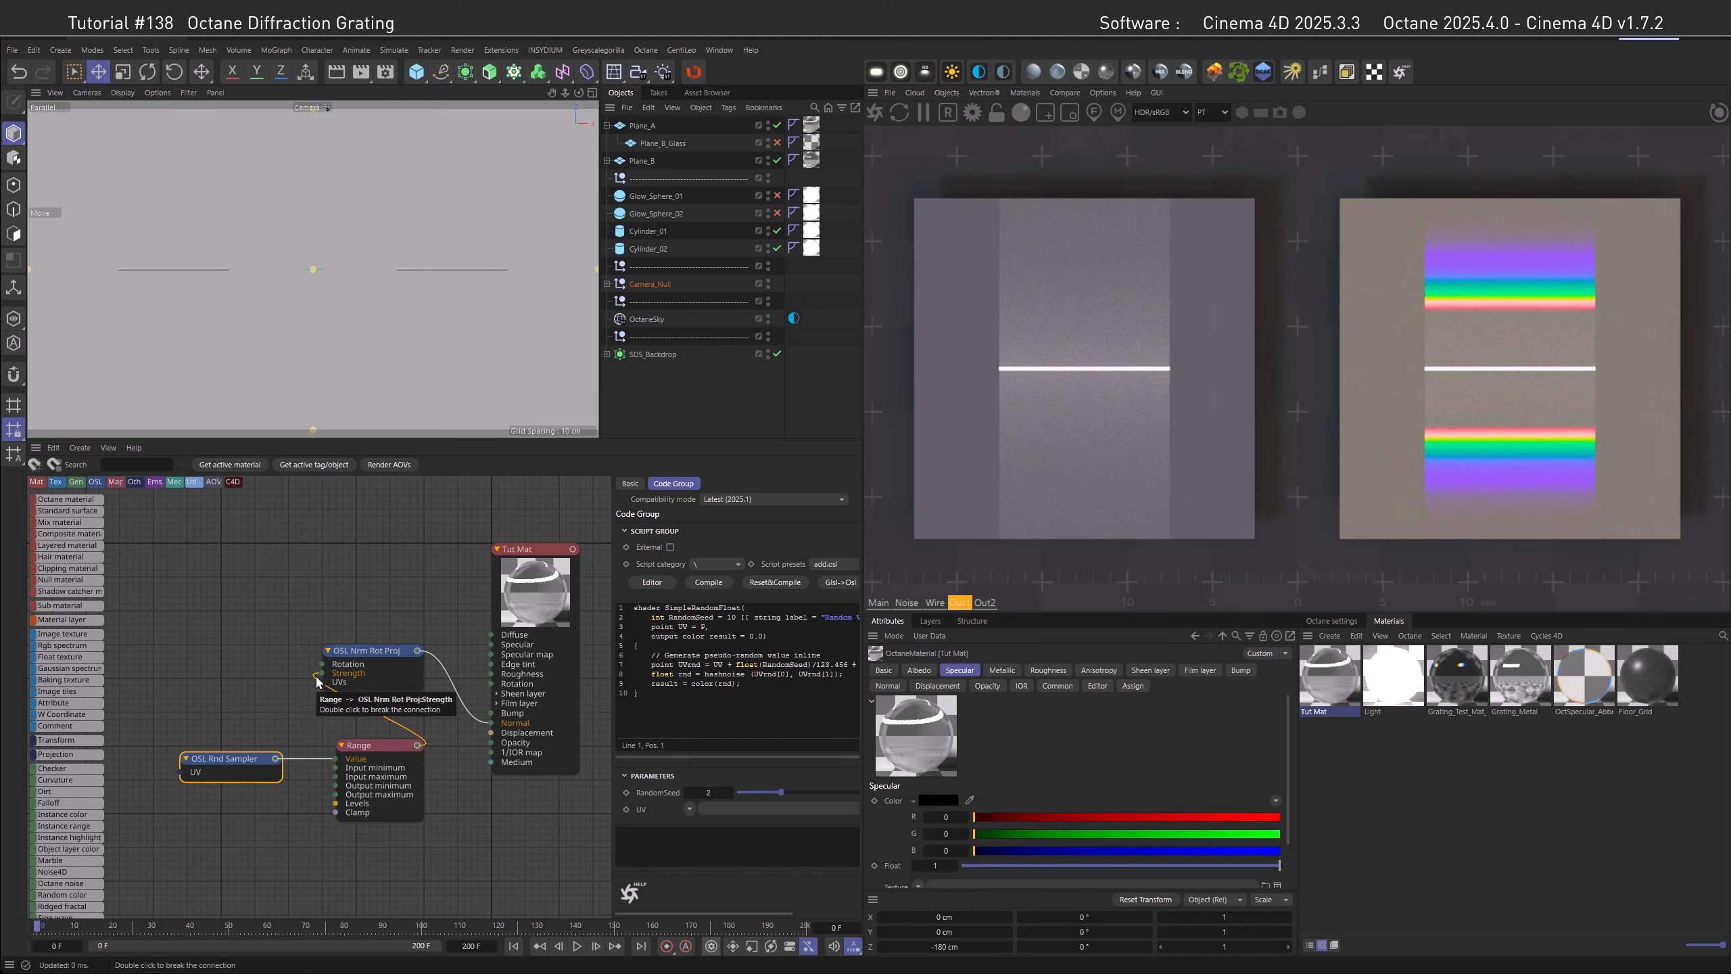
# Set the Range node's output minimum to 0.275 and output maximum to 0.4.
pyautogui.click(345, 745)
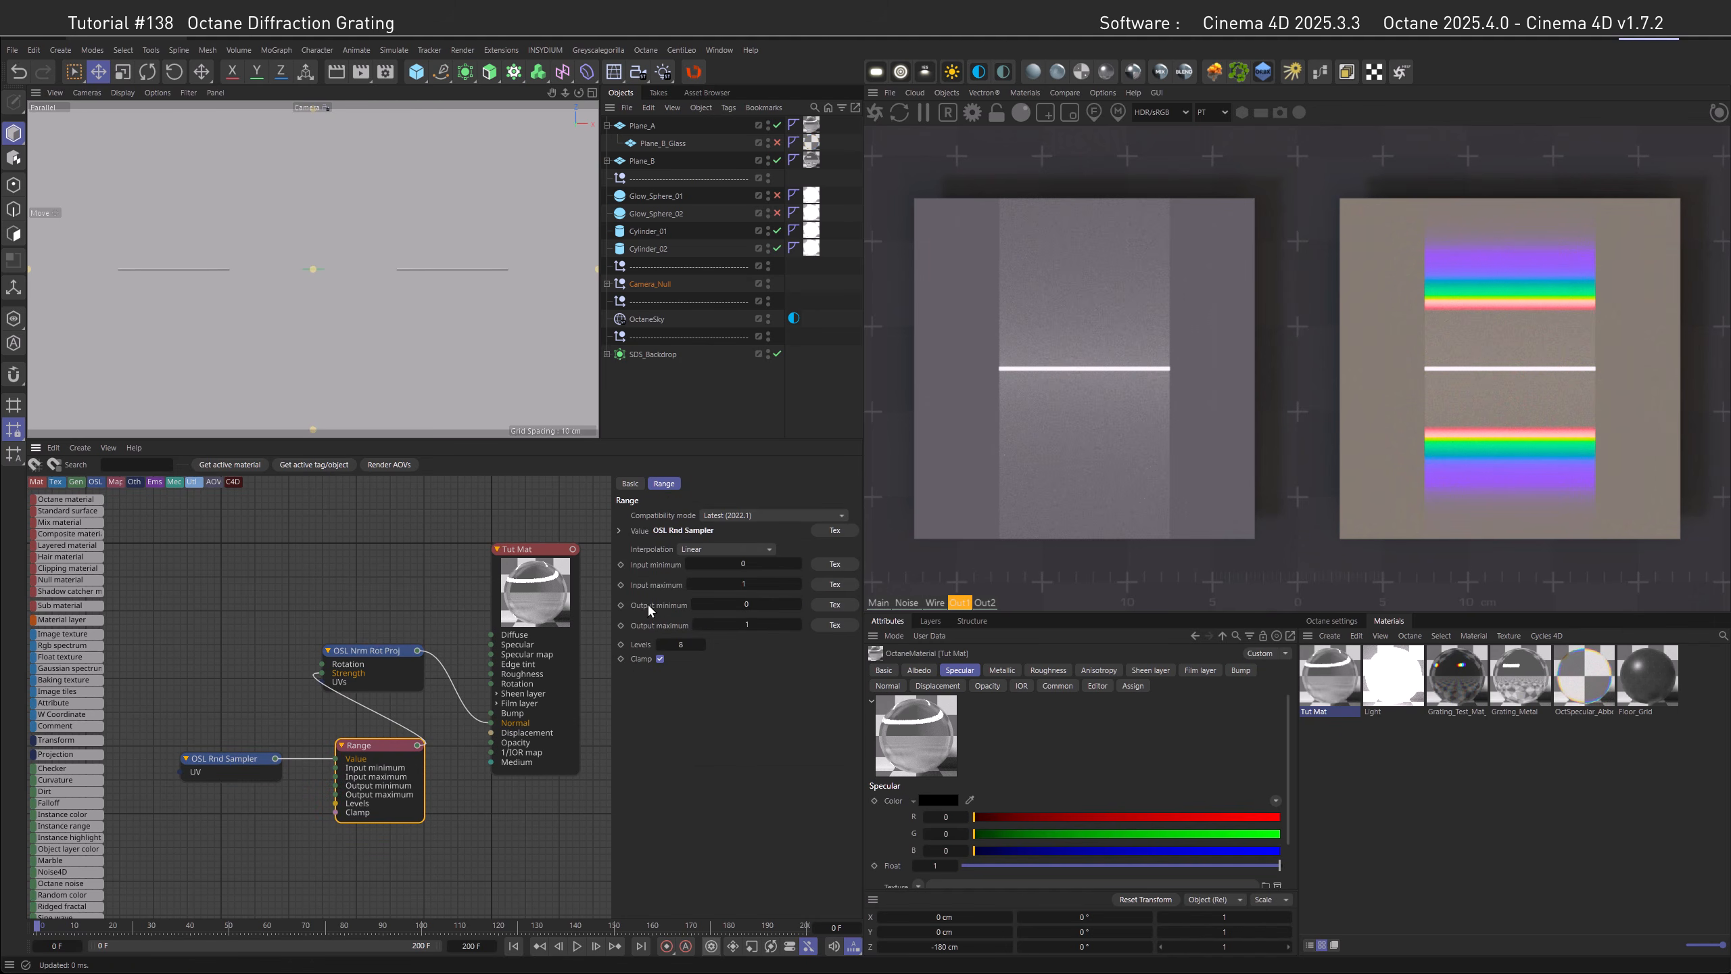
pyautogui.click(727, 604)
pyautogui.write('0,275')
pyautogui.press('Tab')
pyautogui.write('0.4')
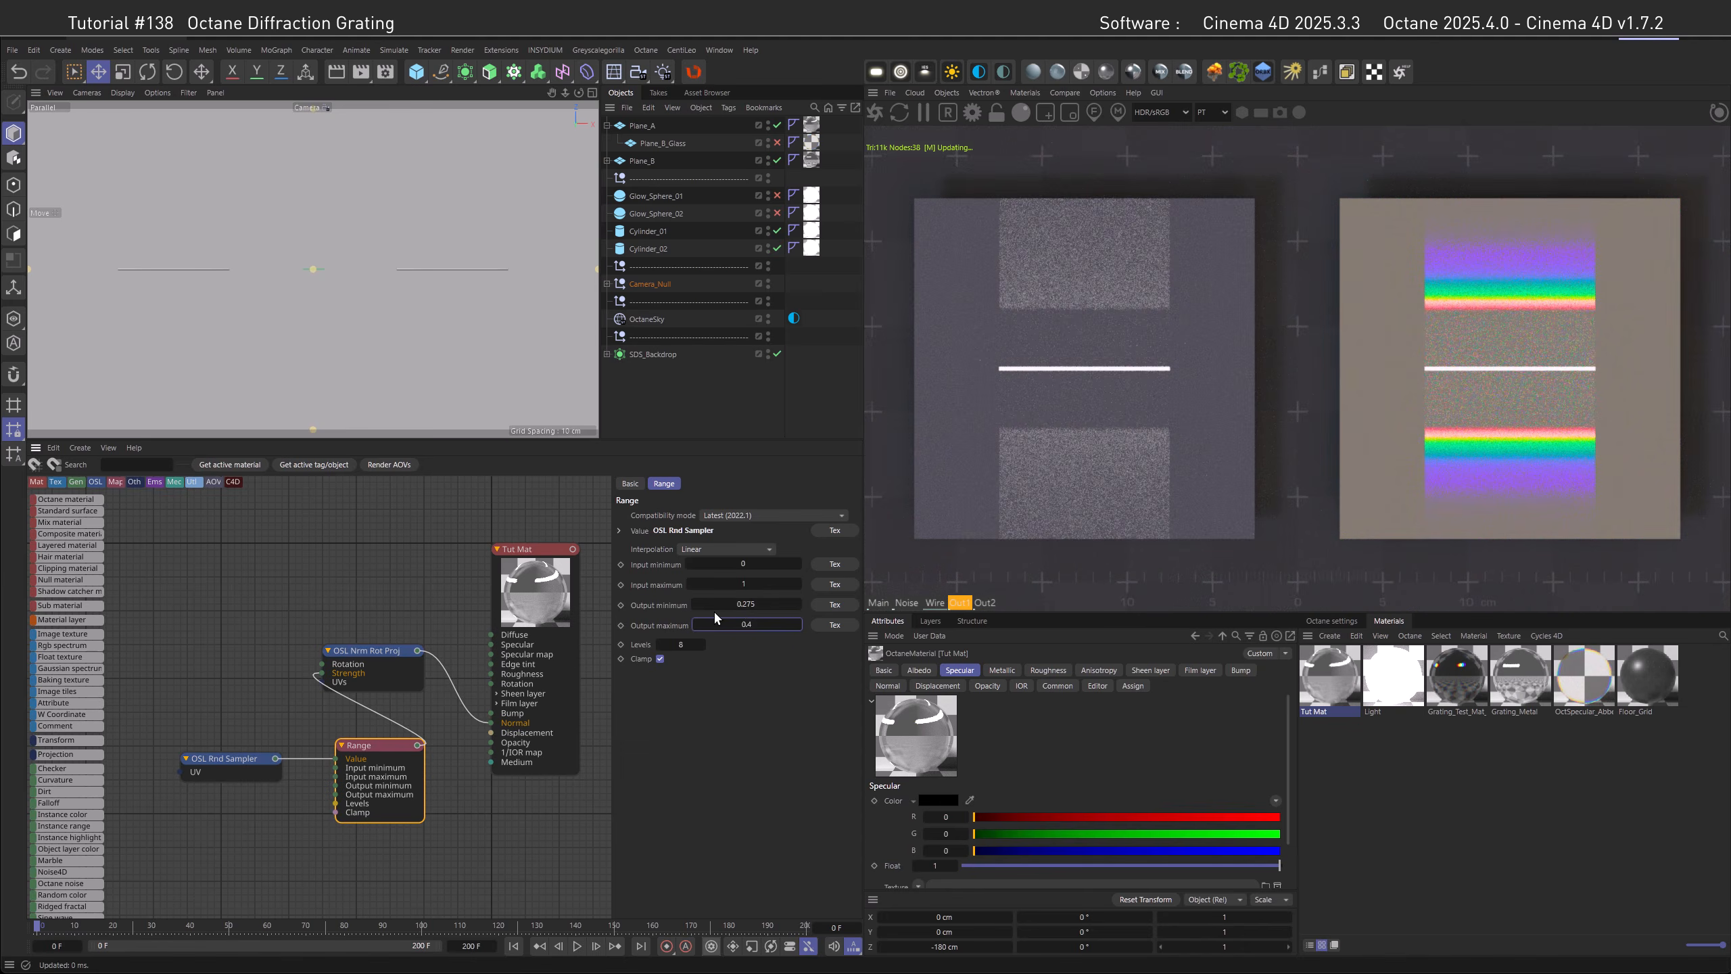
pyautogui.press('Return')
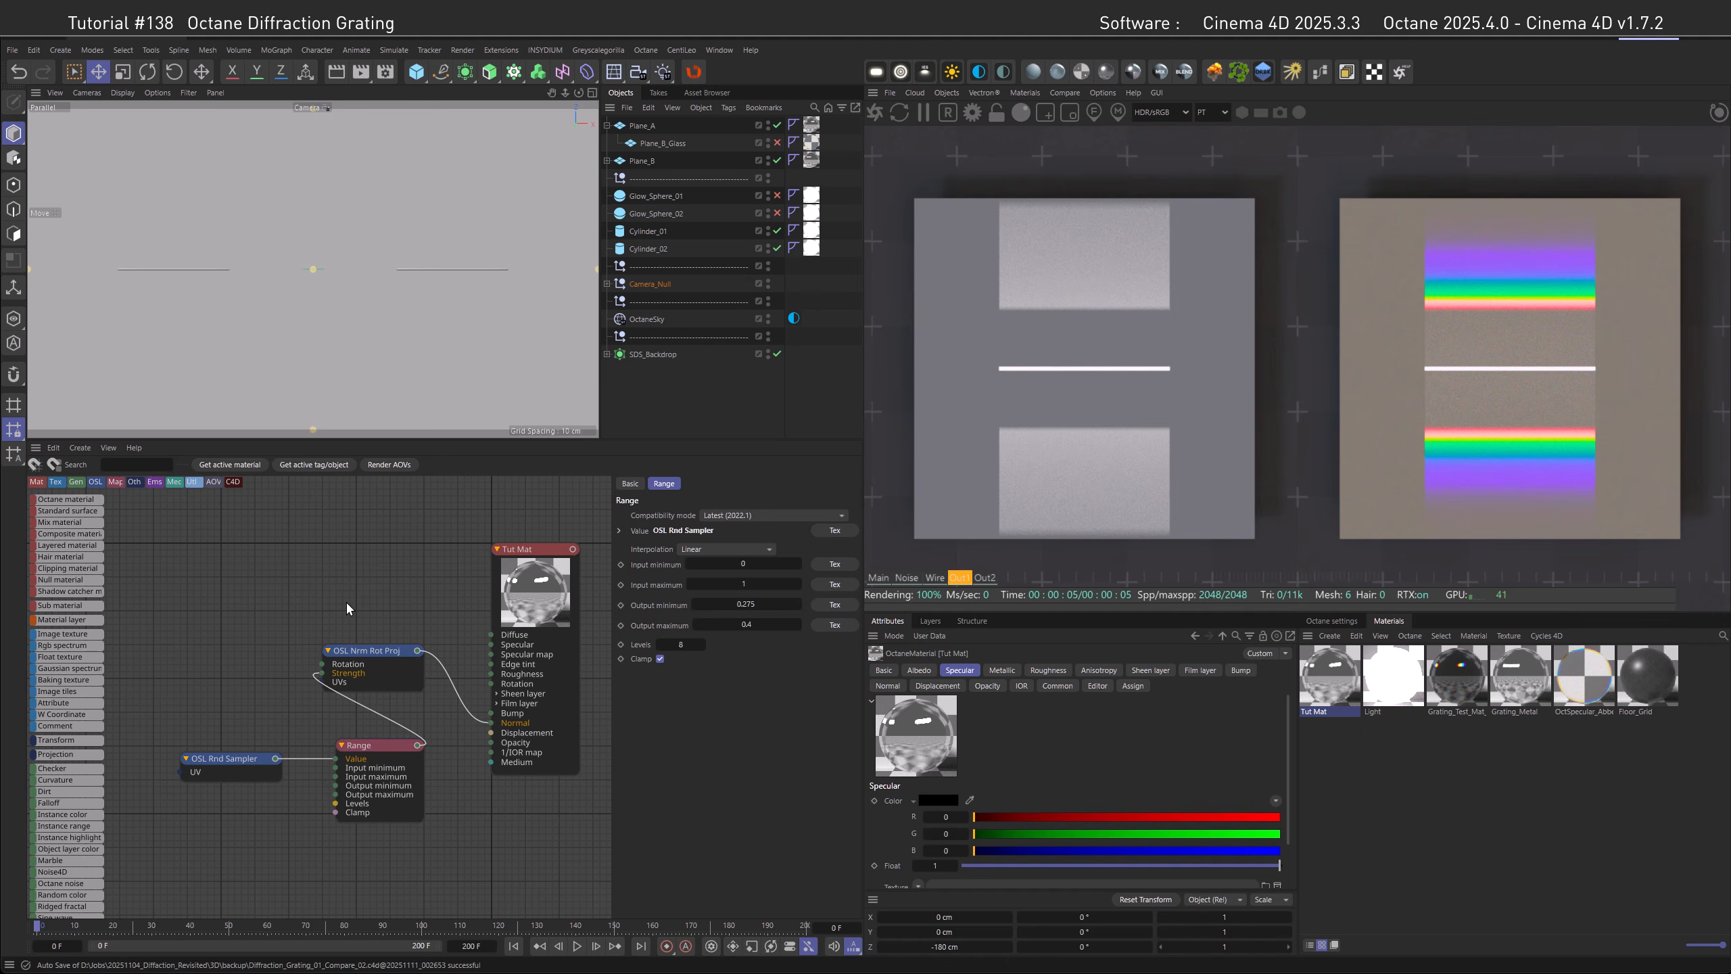
# Add a Gaussian spectrum node with OSL Rnd Sampler driving its Wavelength, and connect it to Tut Mat's Specular input.
pyautogui.write('c')
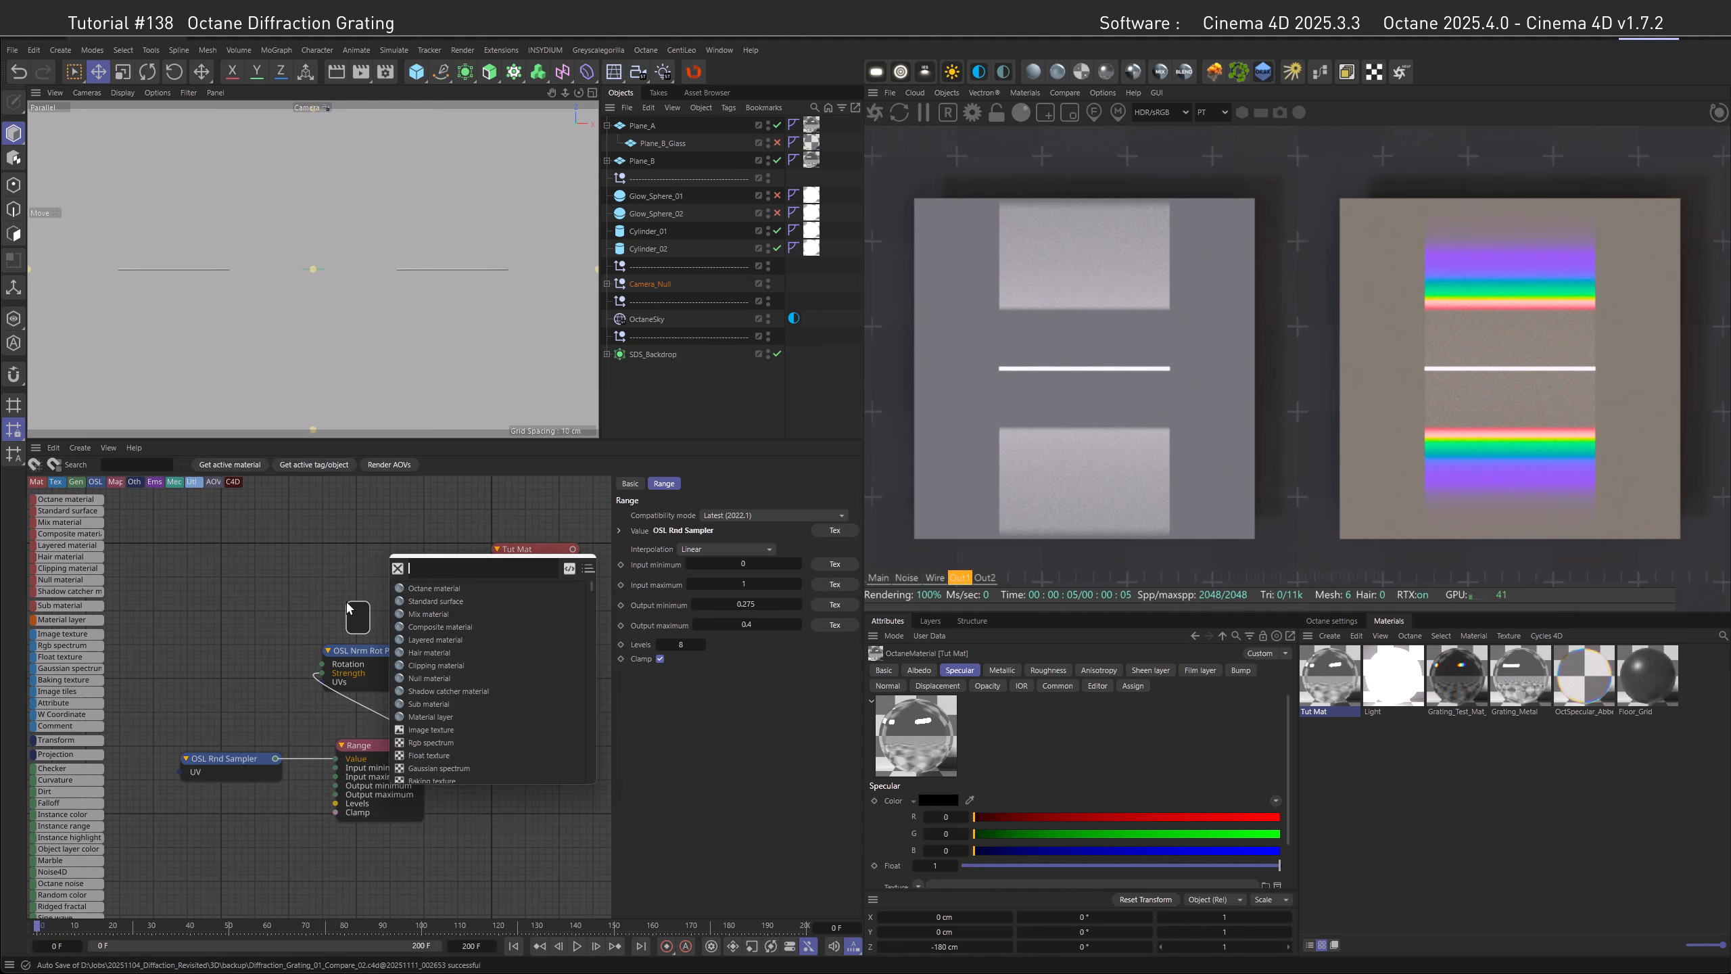
pyautogui.write('gau')
pyautogui.press('Return')
pyautogui.moveTo(362, 595); pyautogui.dragTo(353, 565)
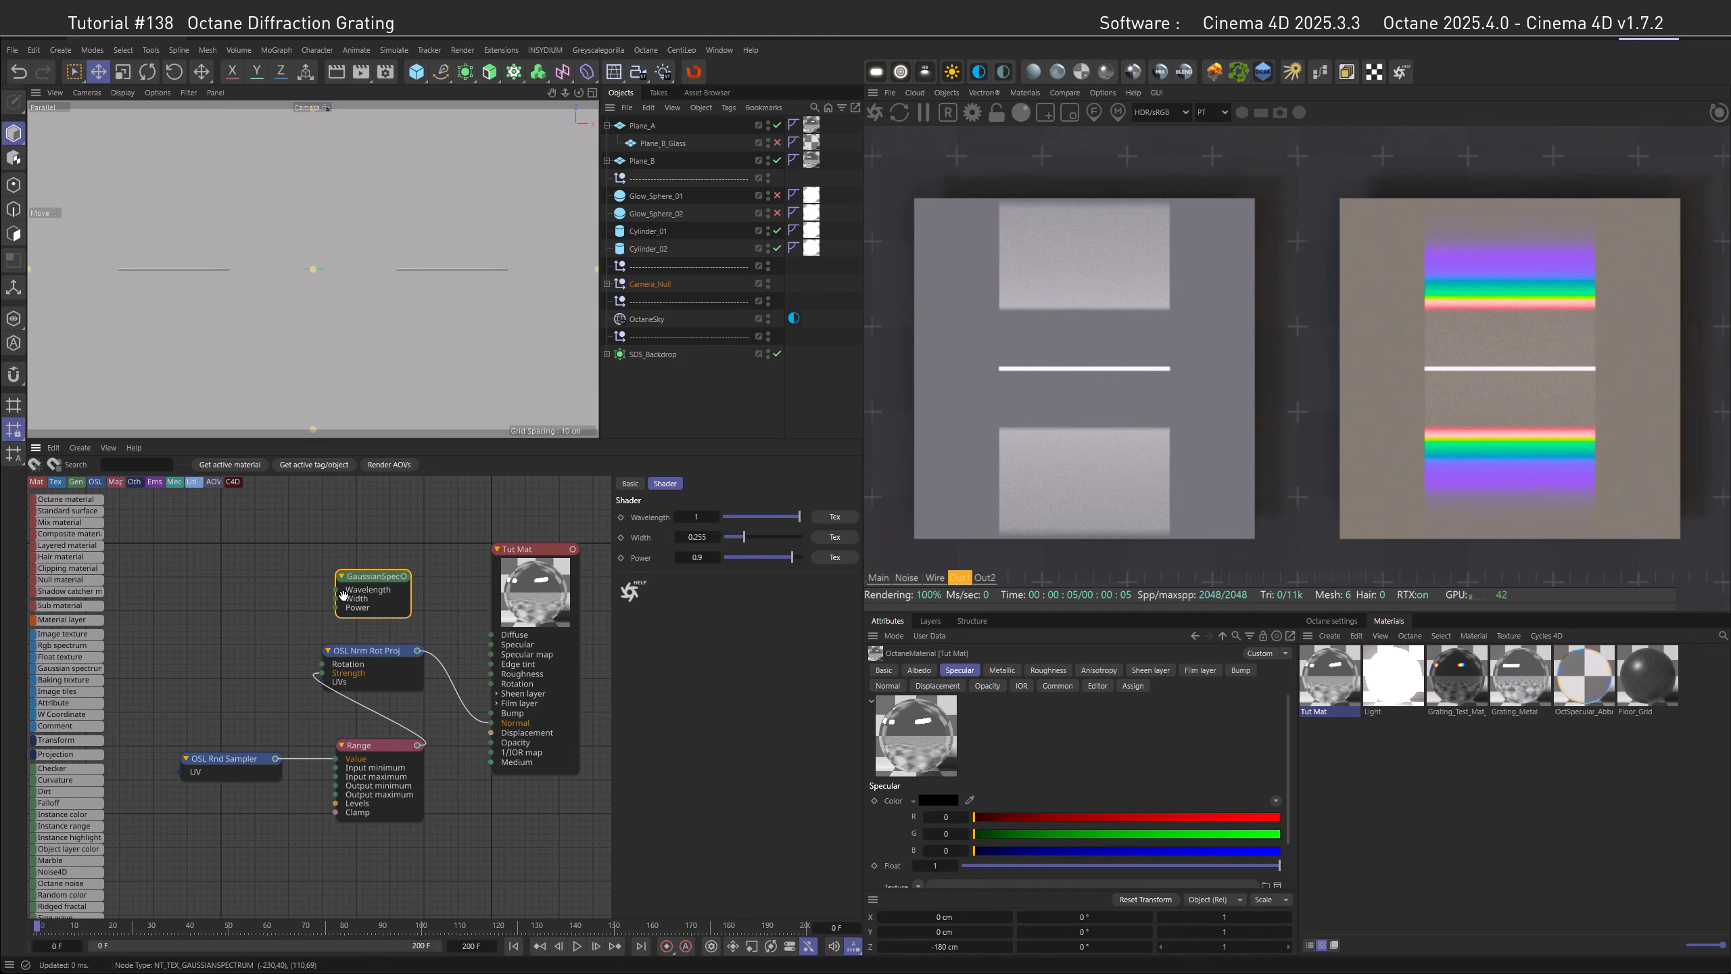
pyautogui.moveTo(276, 758); pyautogui.dragTo(490, 645)
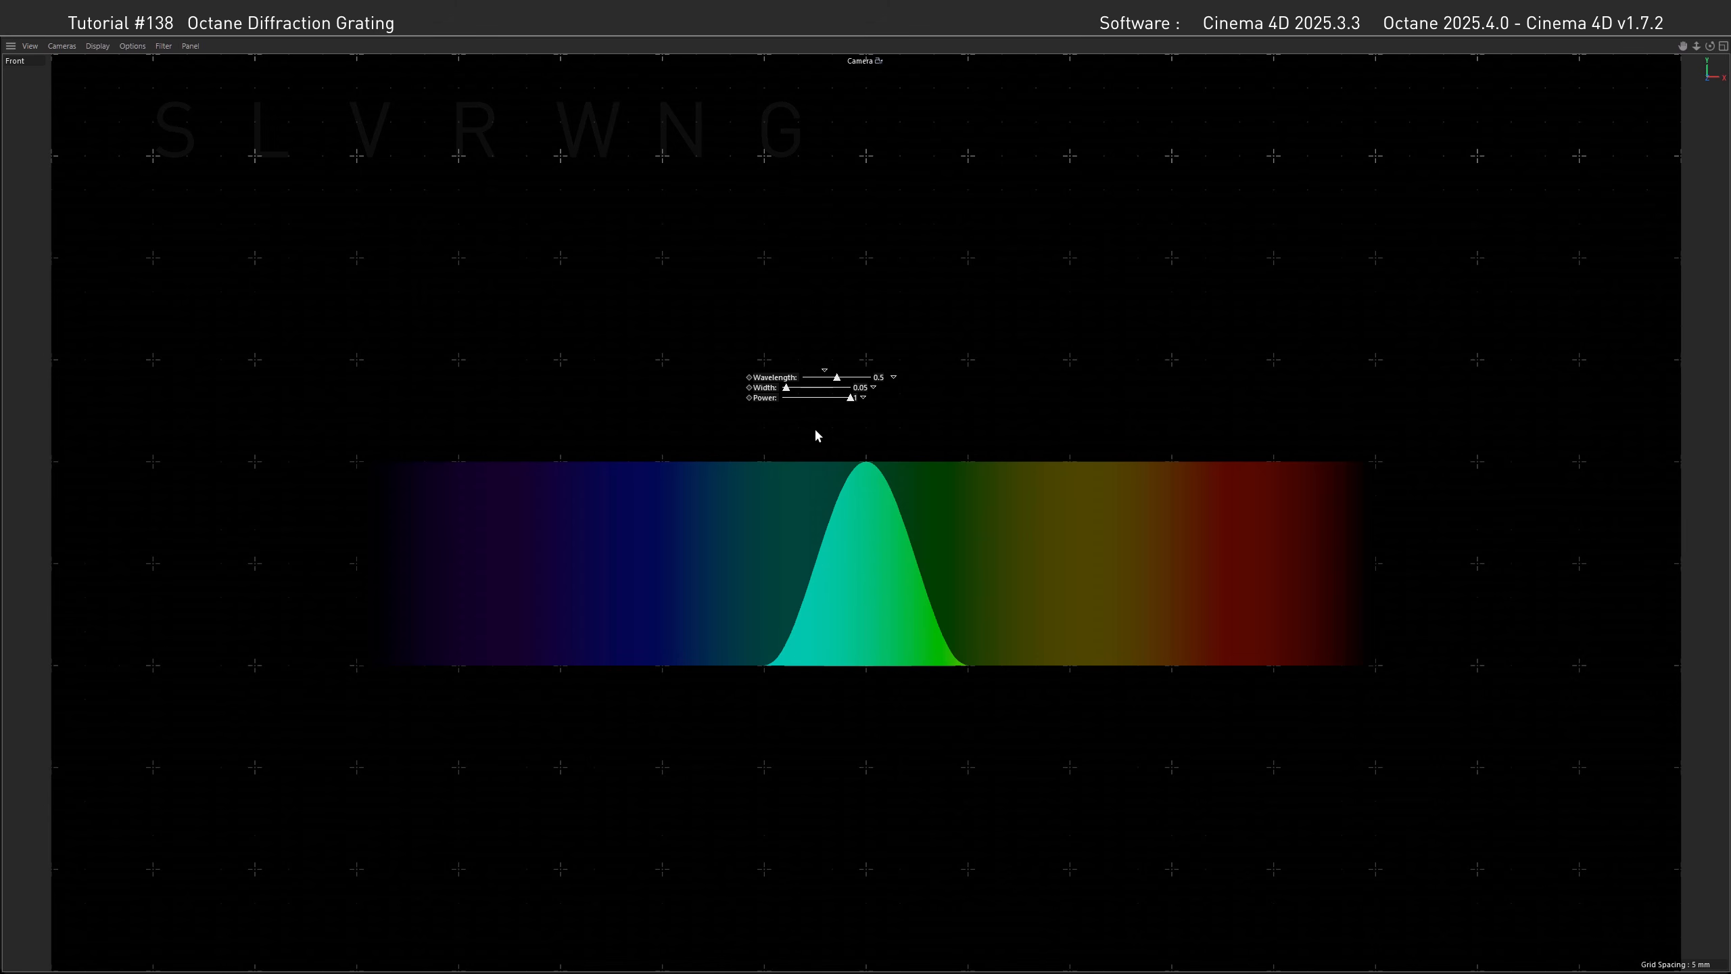
# Explore the Gaussian curve demo with wavelengths 1 and 0.56, widths 0.01 and 0.19, and a reduced power.
pyautogui.moveTo(837, 377); pyautogui.dragTo(1346, 554)
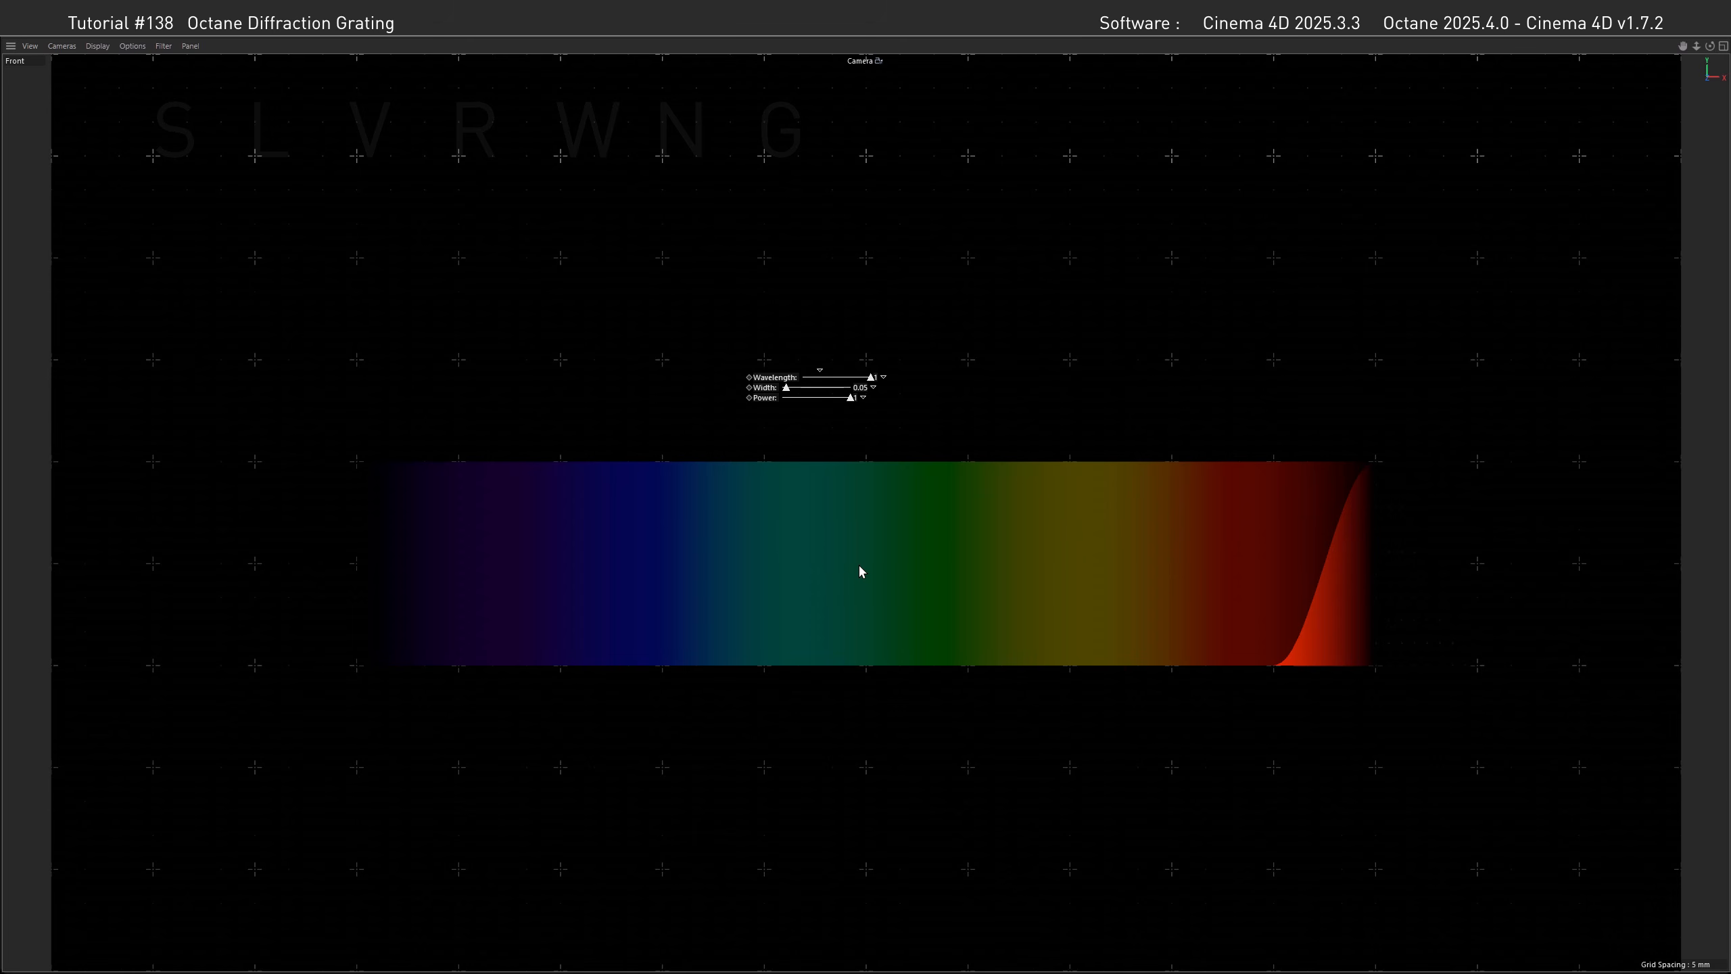
pyautogui.click(841, 378)
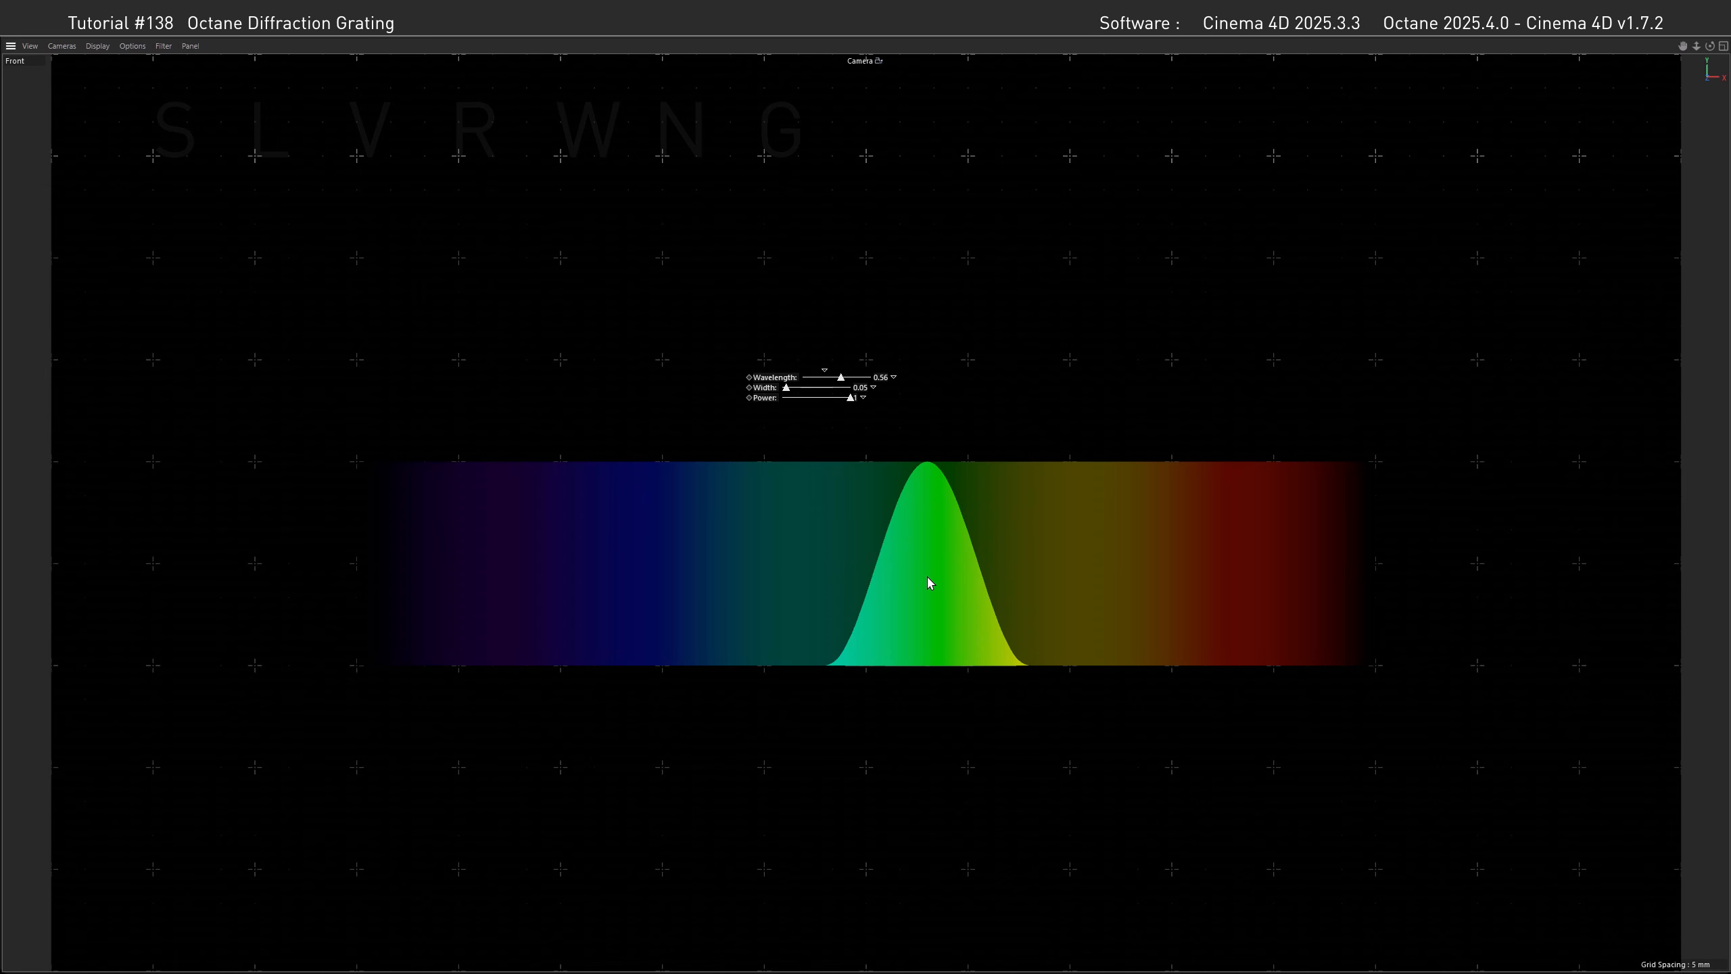
pyautogui.moveTo(787, 388); pyautogui.dragTo(780, 388)
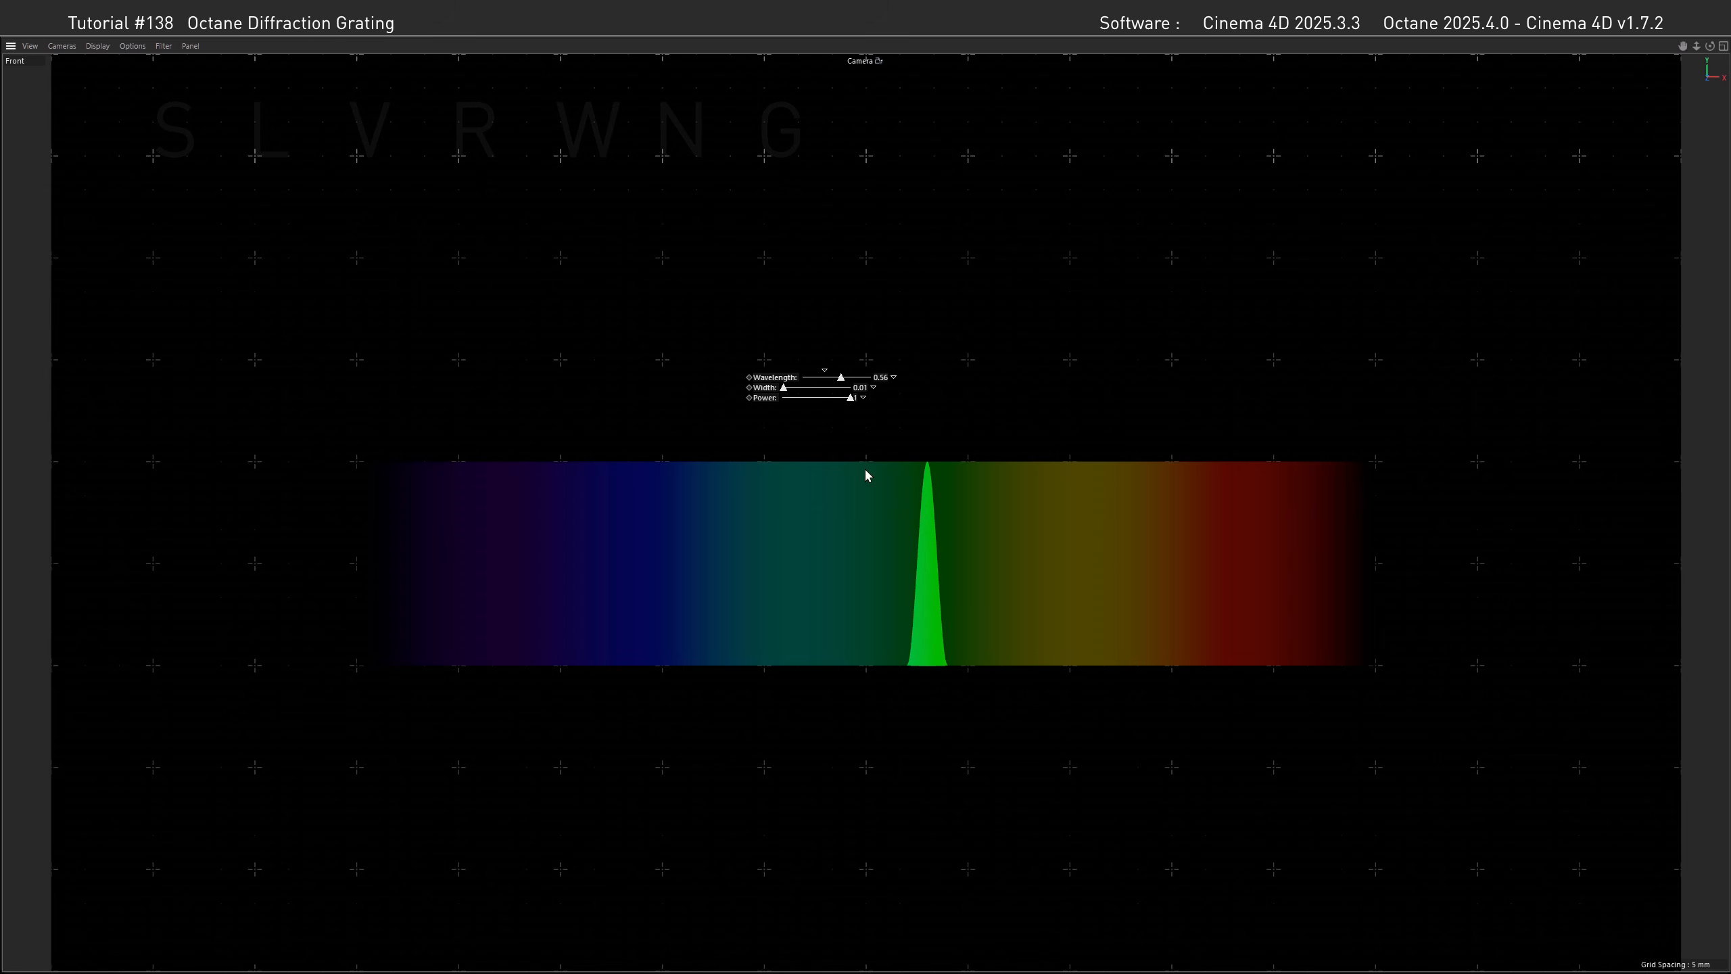
pyautogui.moveTo(783, 388); pyautogui.dragTo(799, 394)
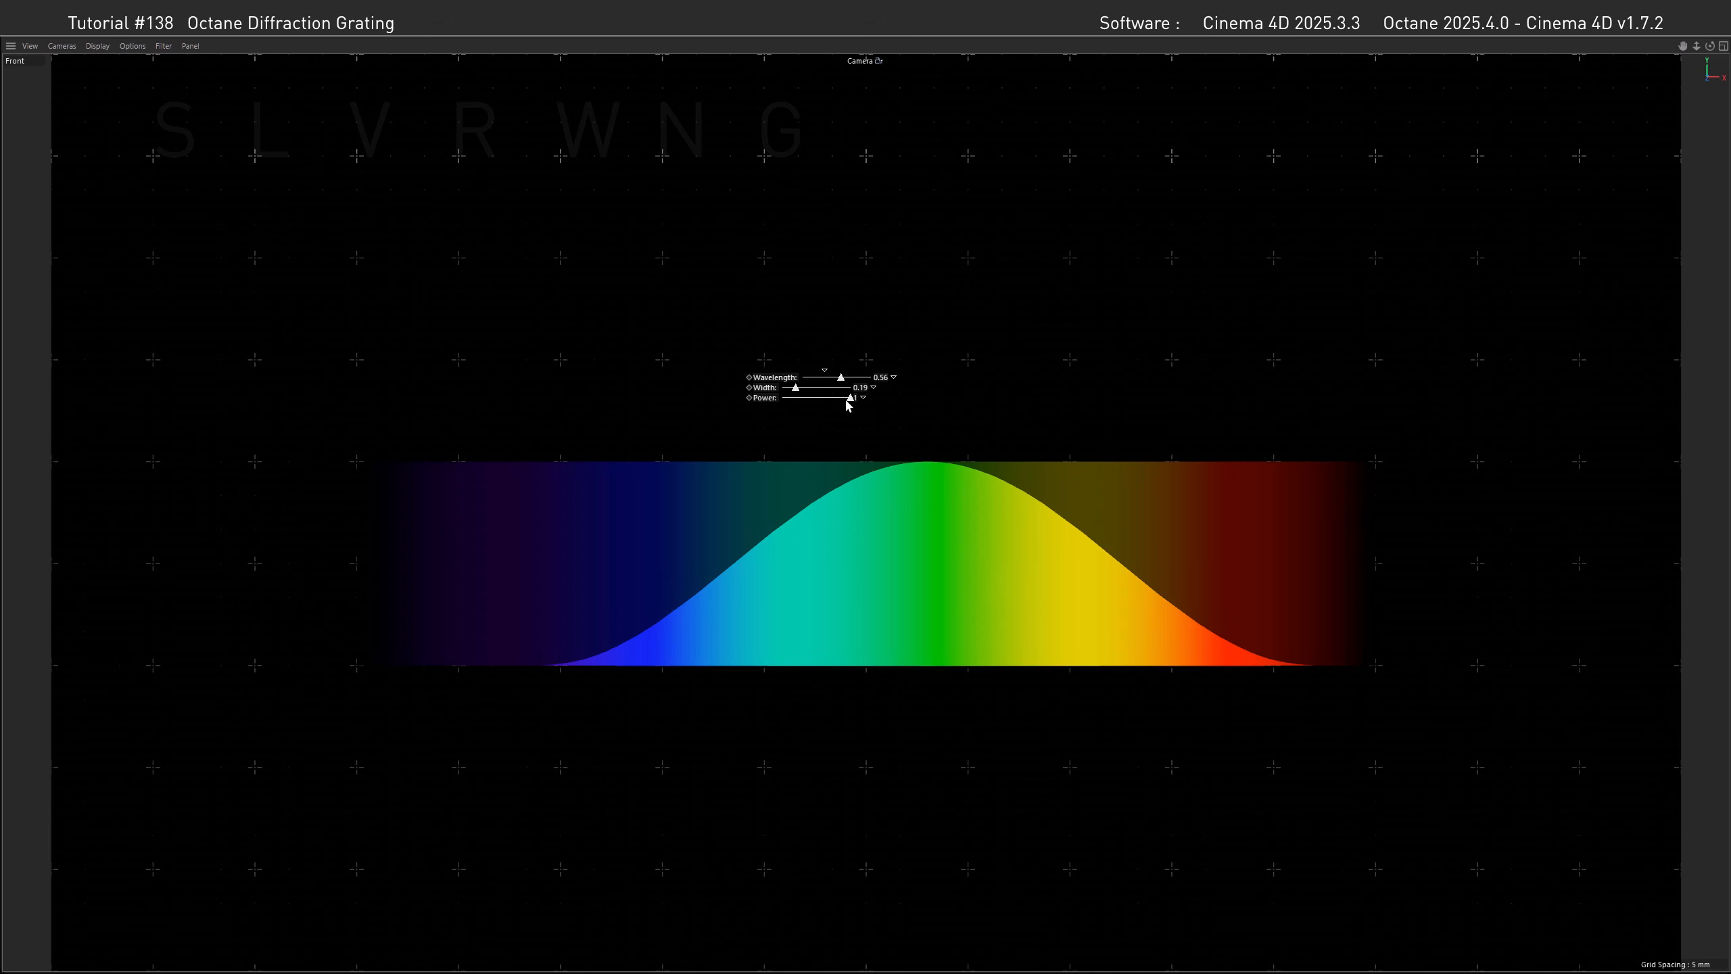
pyautogui.moveTo(851, 398); pyautogui.dragTo(821, 401)
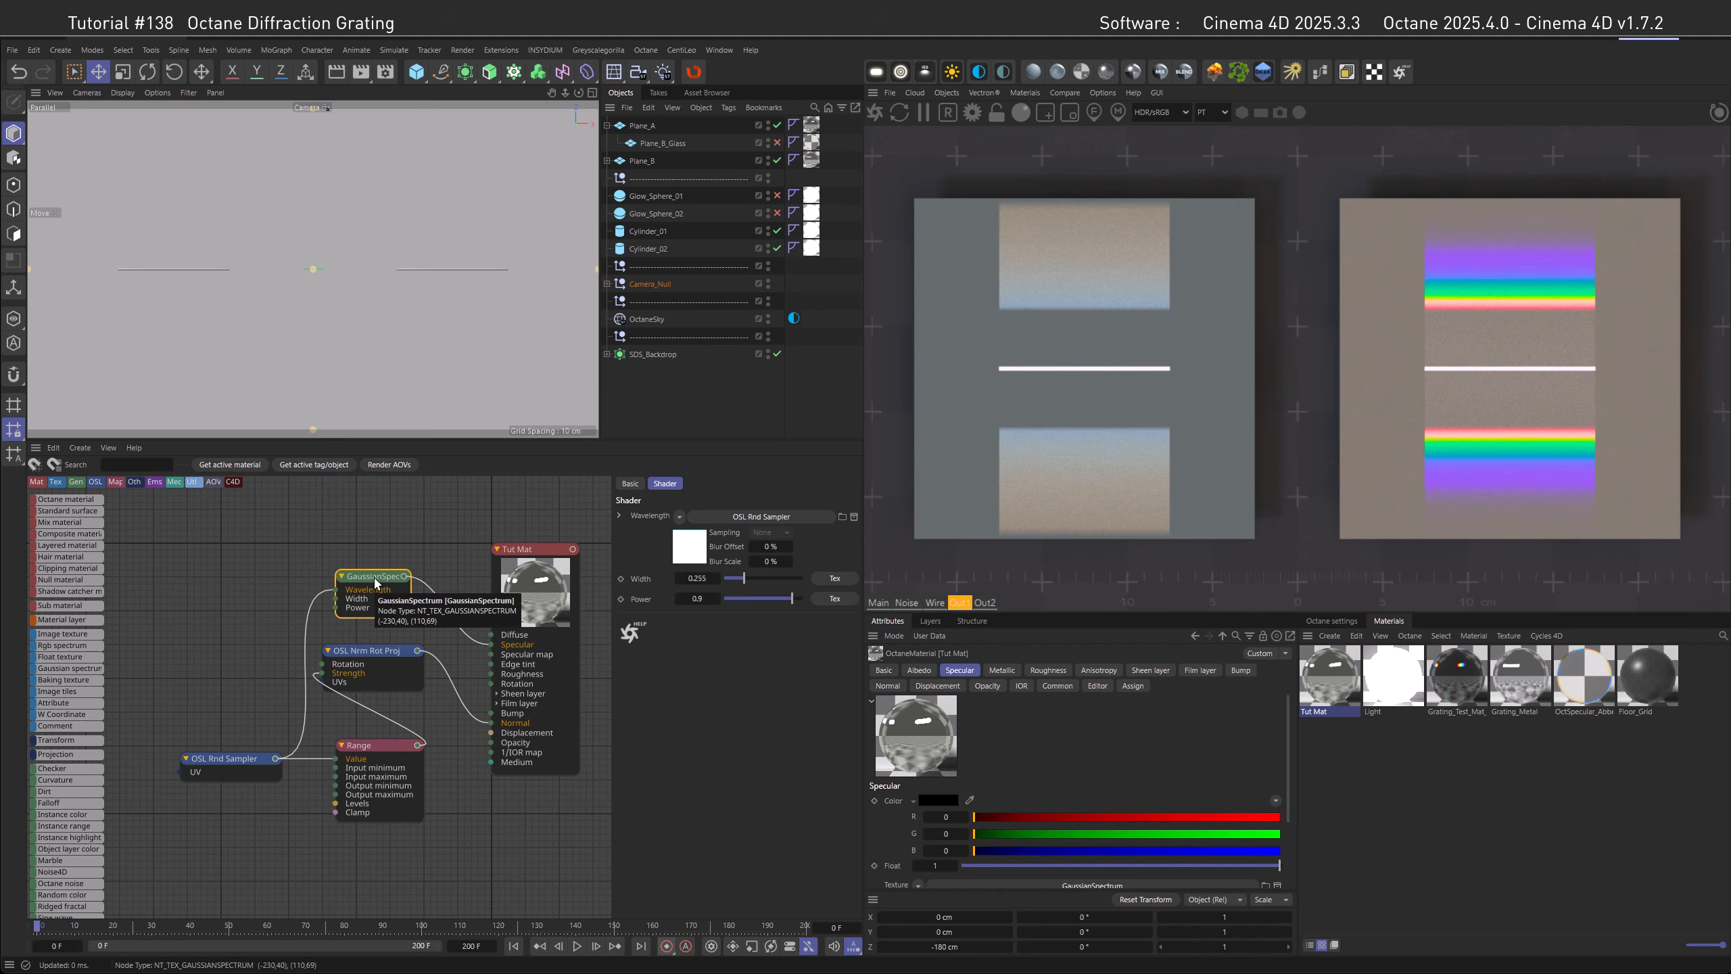
# Set the width of the Gaussian spectrum node to 0.0375.
pyautogui.doubleClick(696, 579)
pyautogui.write('0,0375')
pyautogui.press('Return')
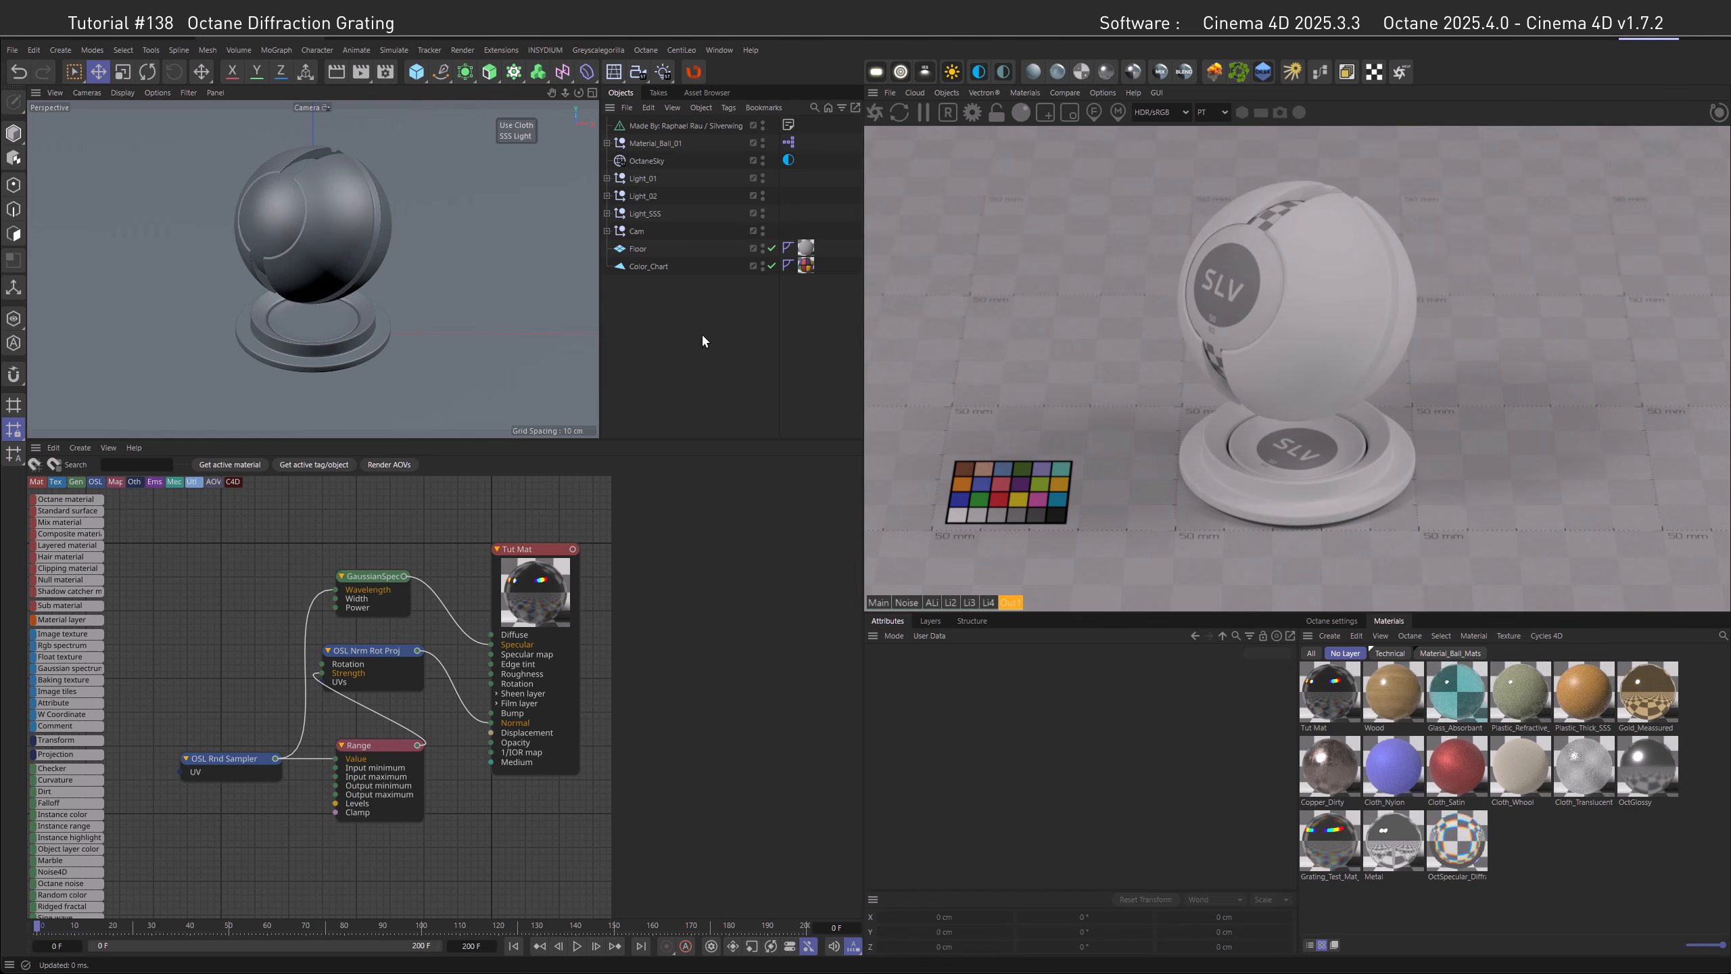
# Assign Tut Mat to Material_Ball_01 and connect a Mesh UV texture projection node to the UVs input of OSL Nrm Rot Proj.
pyautogui.moveTo(1315, 704); pyautogui.dragTo(739, 261)
pyautogui.moveTo(652, 141); pyautogui.dragTo(651, 142)
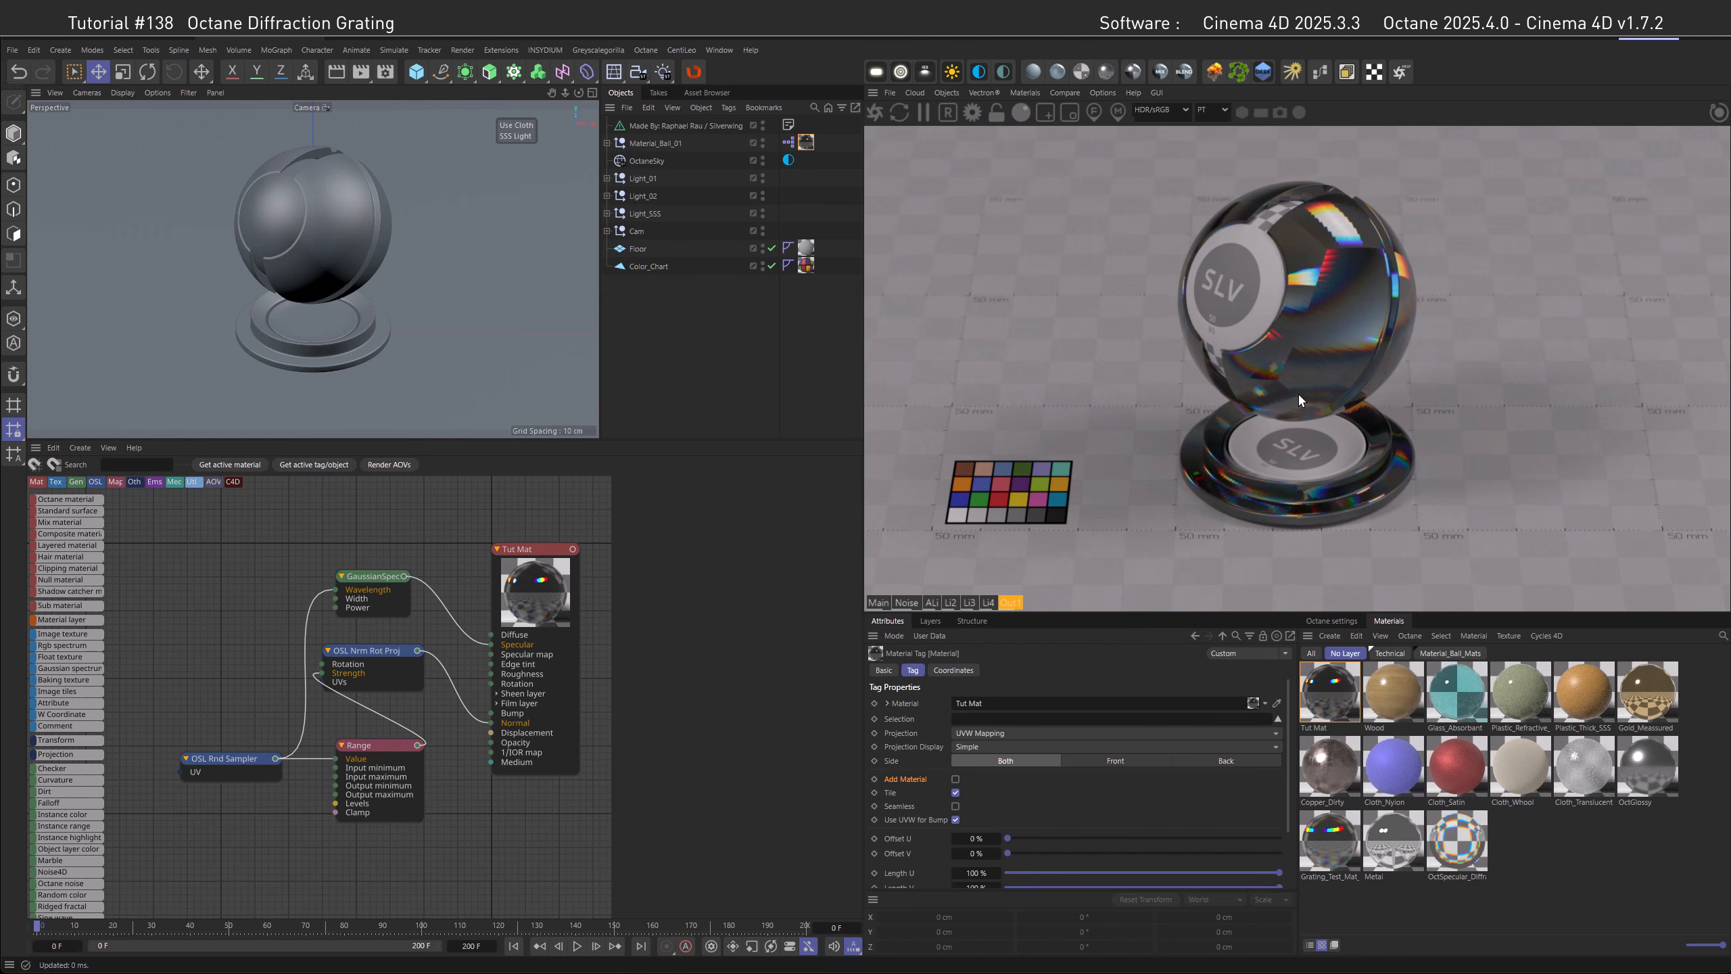
pyautogui.moveTo(77, 754); pyautogui.dragTo(326, 685)
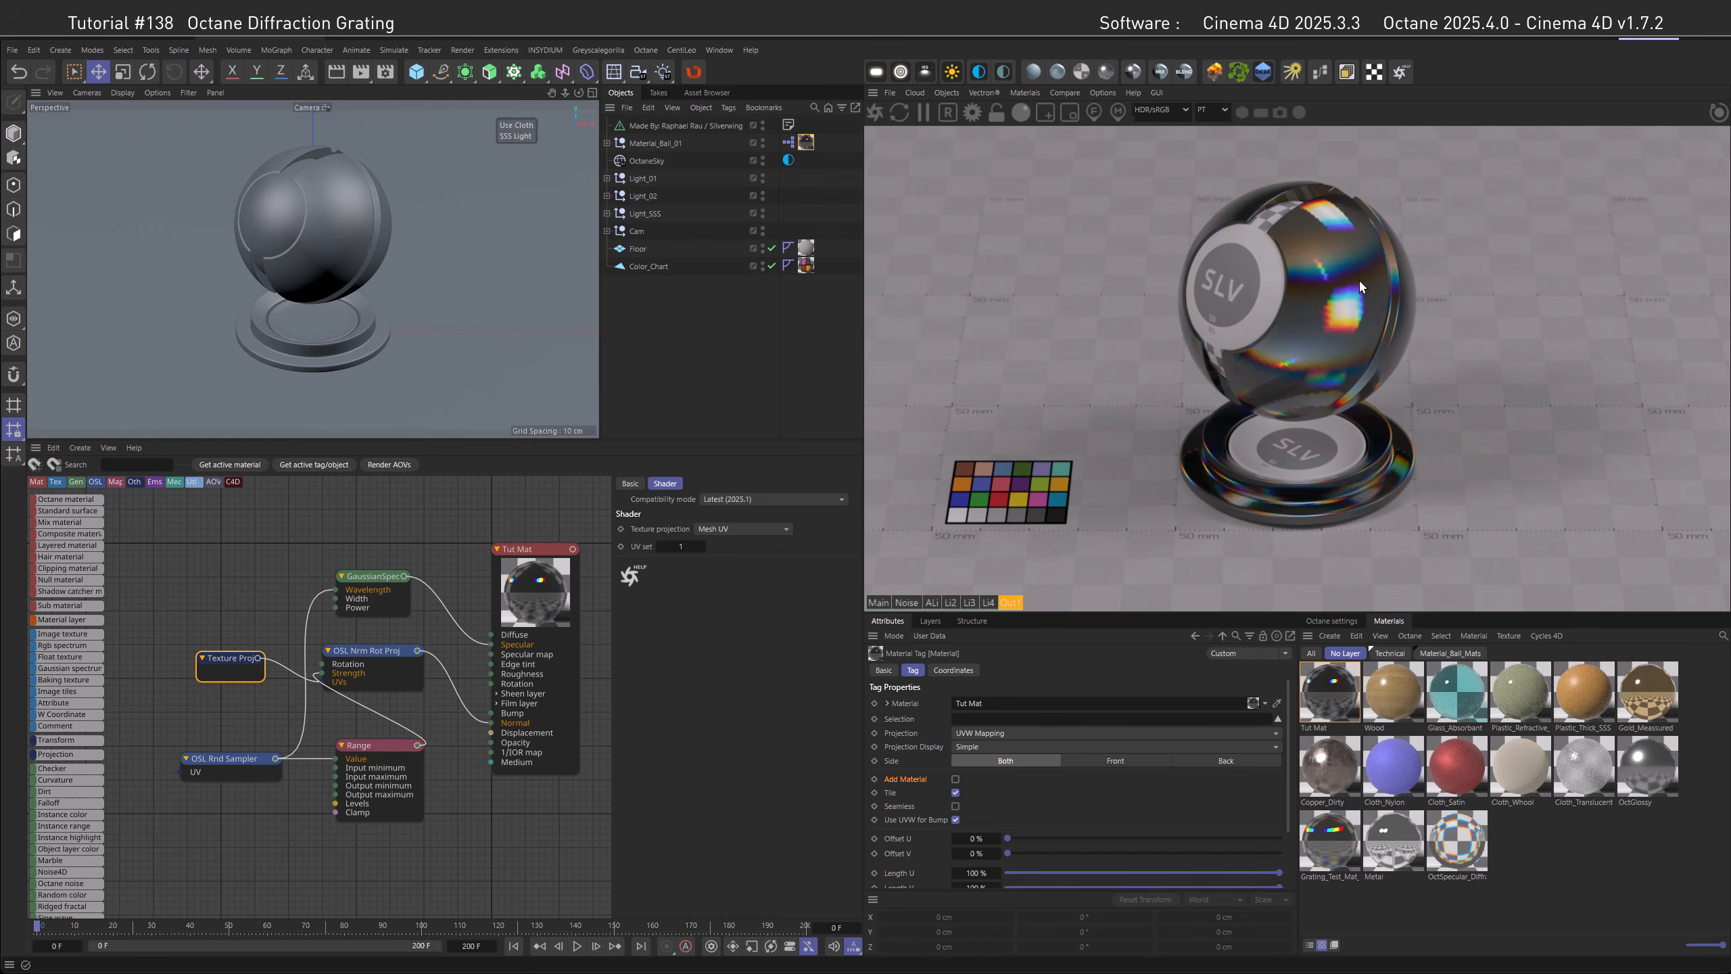
pyautogui.hotkey('ctrl', 'z')
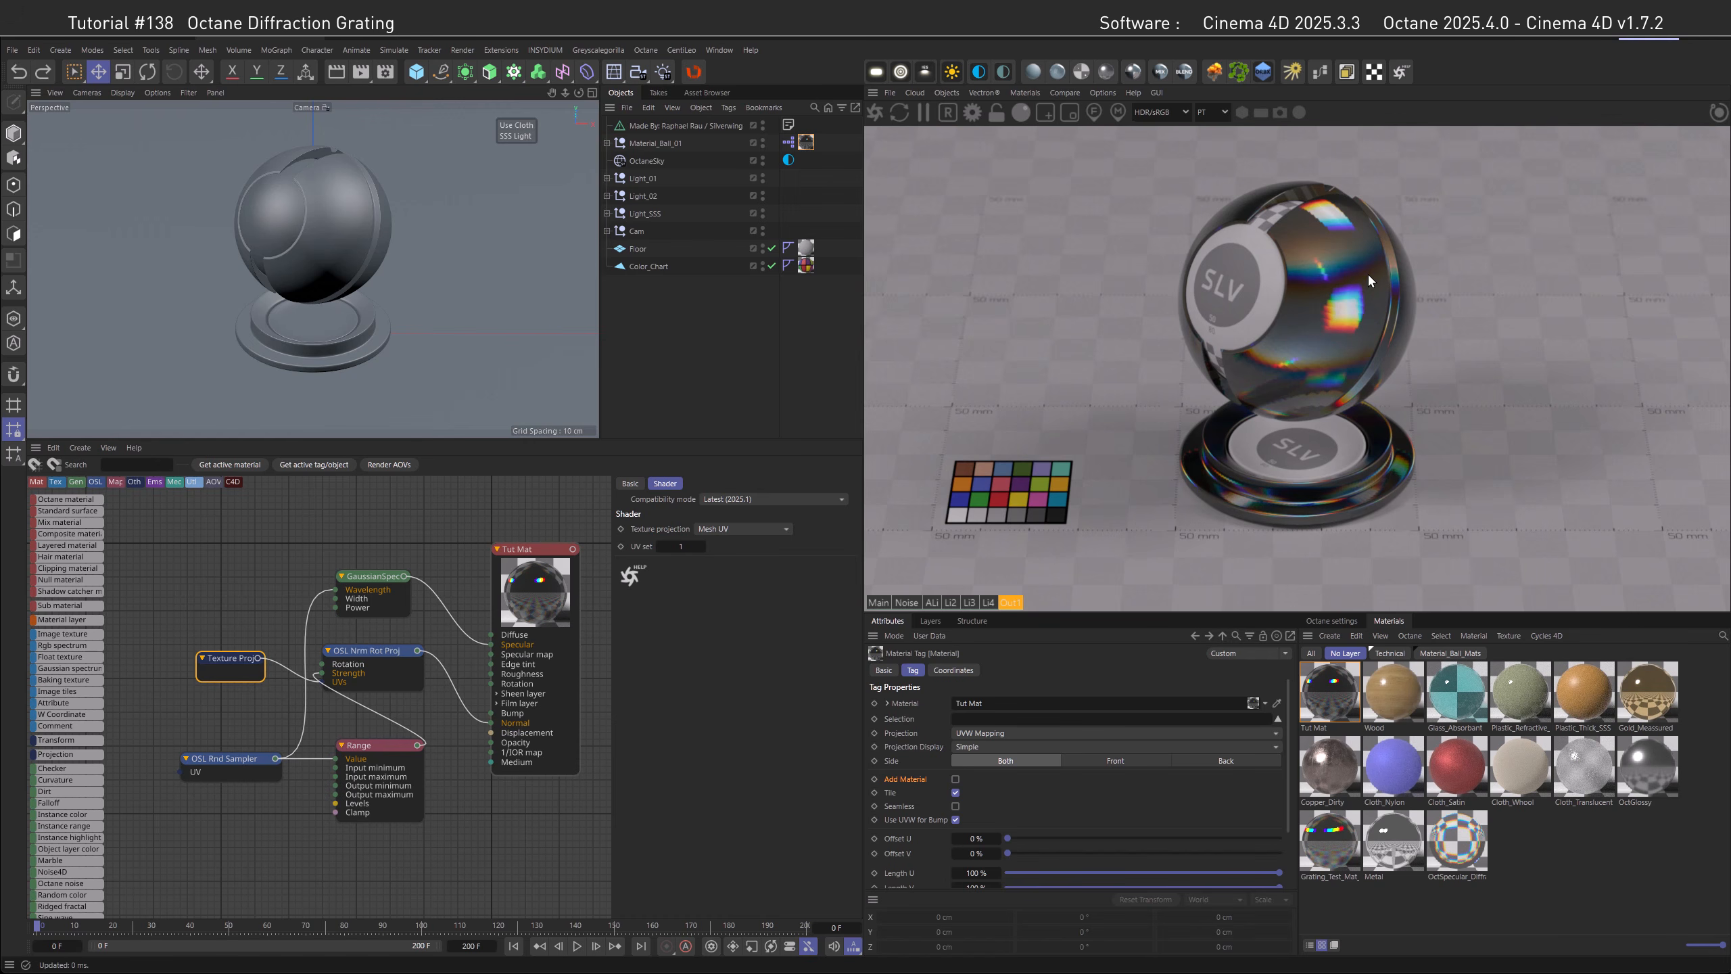
# Set the viewport and renderer subdivision of the material ball's sphere to 4.
pyautogui.click(368, 209)
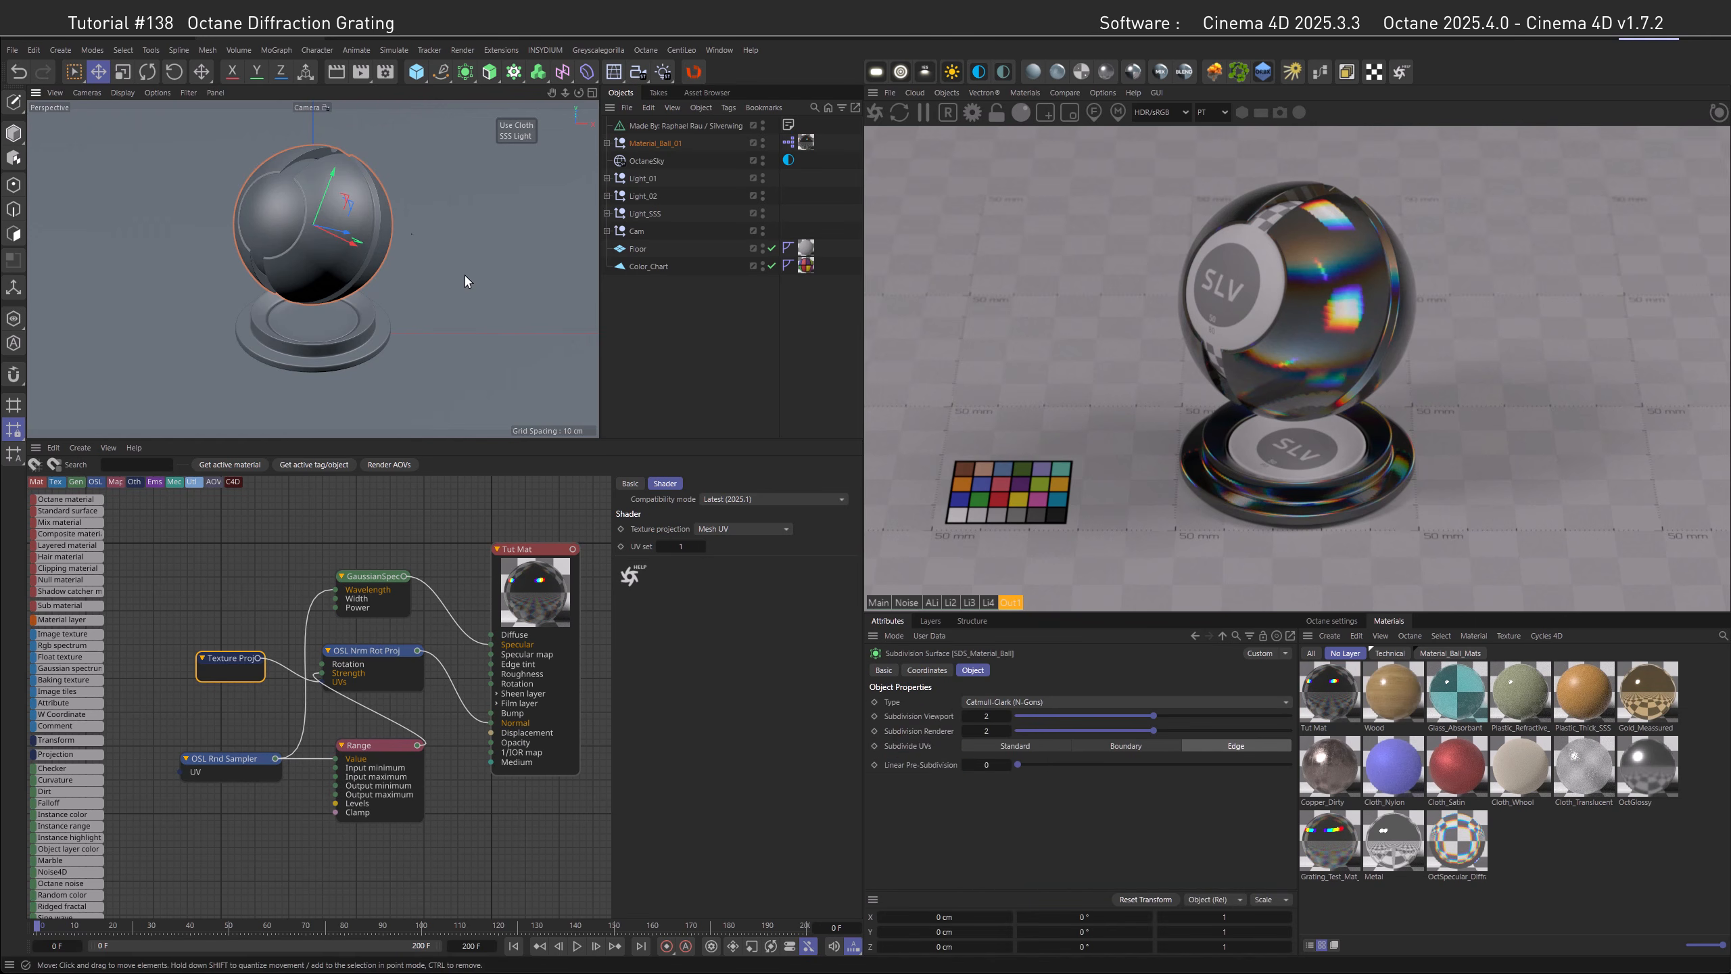
pyautogui.doubleClick(978, 717)
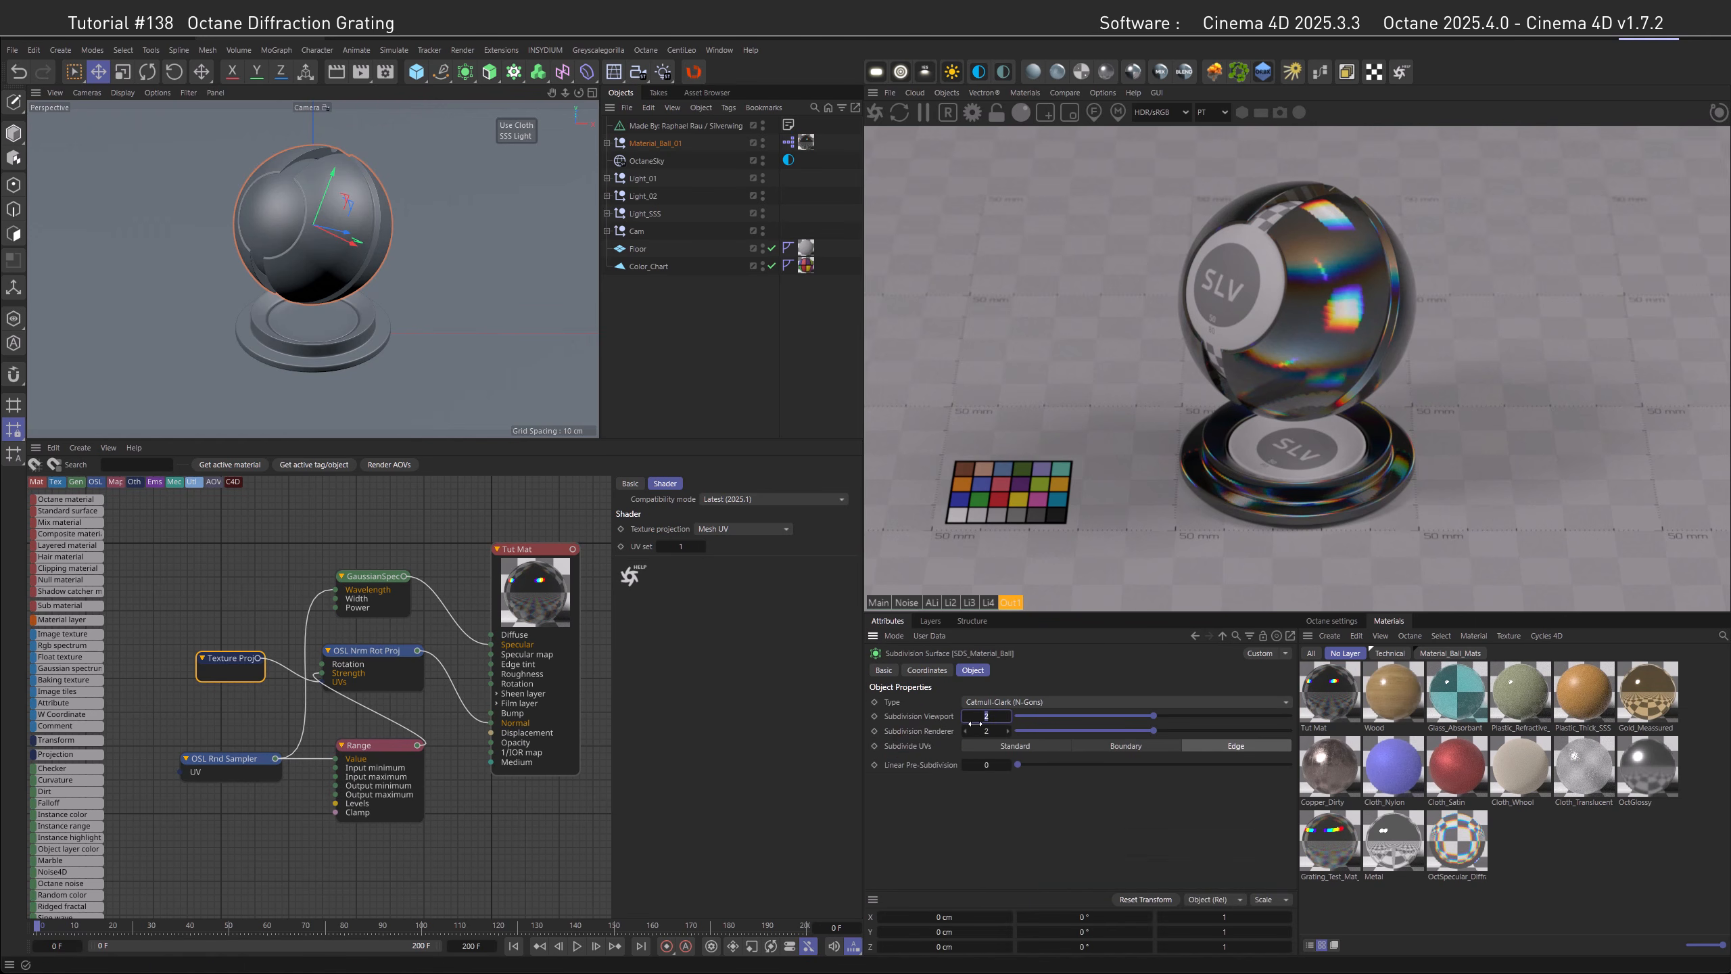
pyautogui.write('4')
pyautogui.press('Tab')
pyautogui.write('4')
pyautogui.press('Return')
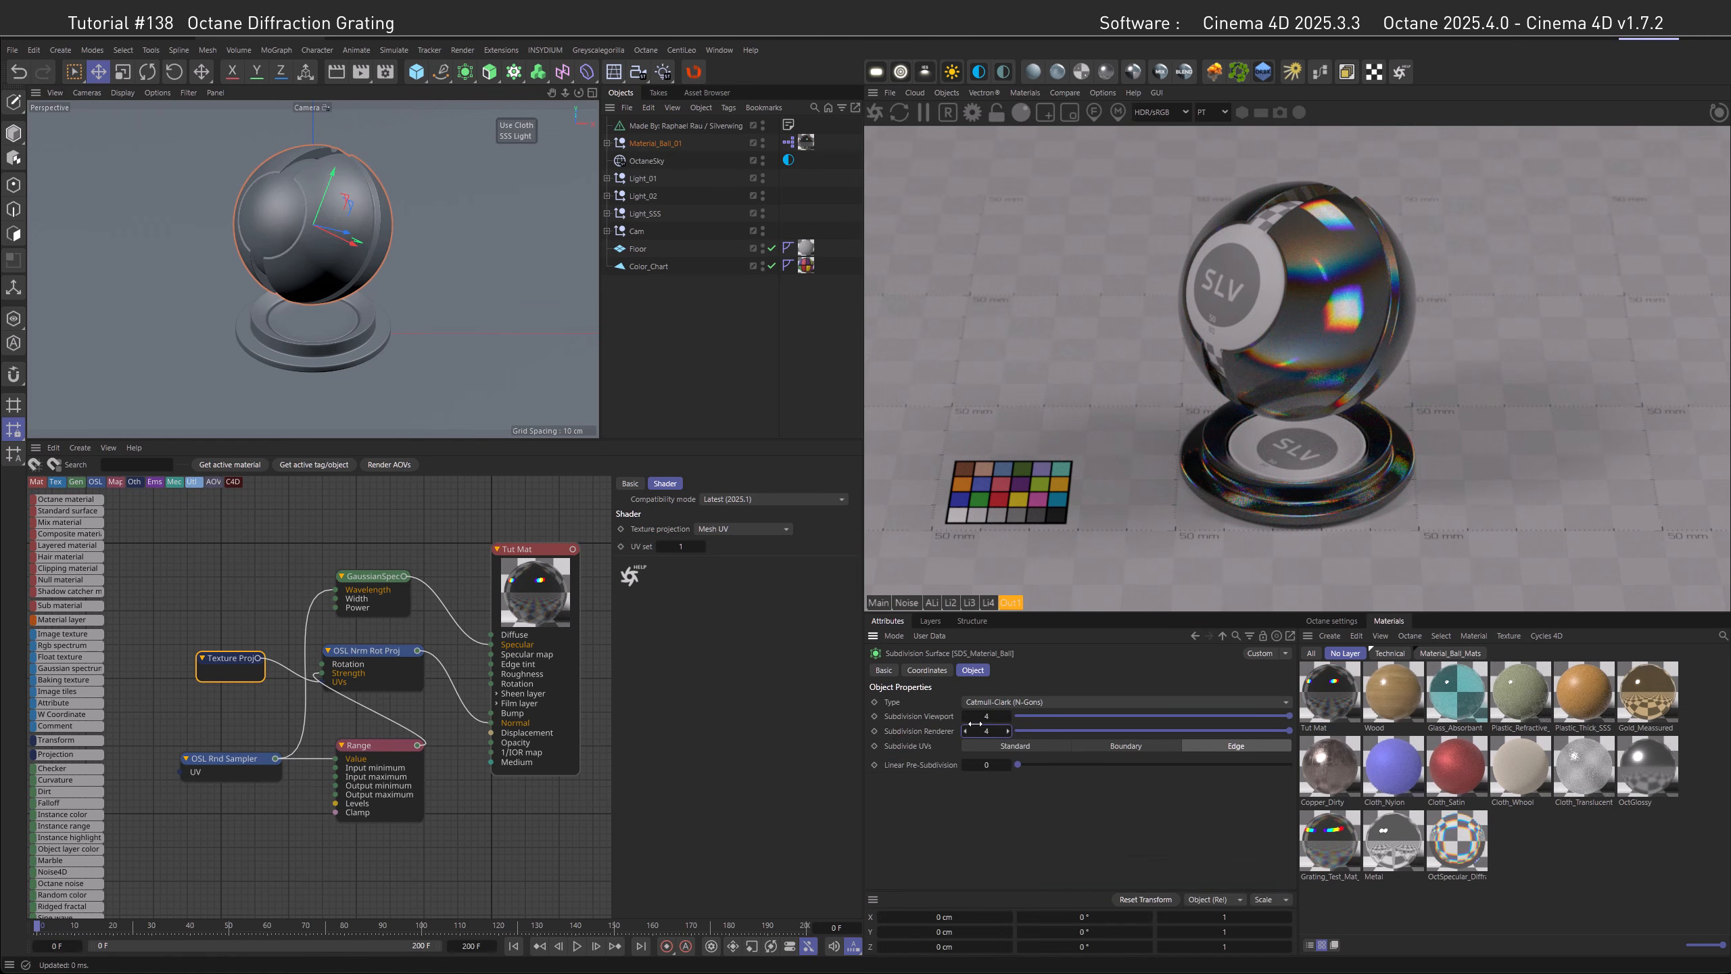
# Set the viewport and renderer subdivision of the material ball's stand to 4.
pyautogui.click(349, 357)
pyautogui.doubleClick(982, 718)
pyautogui.write('4')
pyautogui.press('Tab')
pyautogui.write('4')
pyautogui.press('Return')
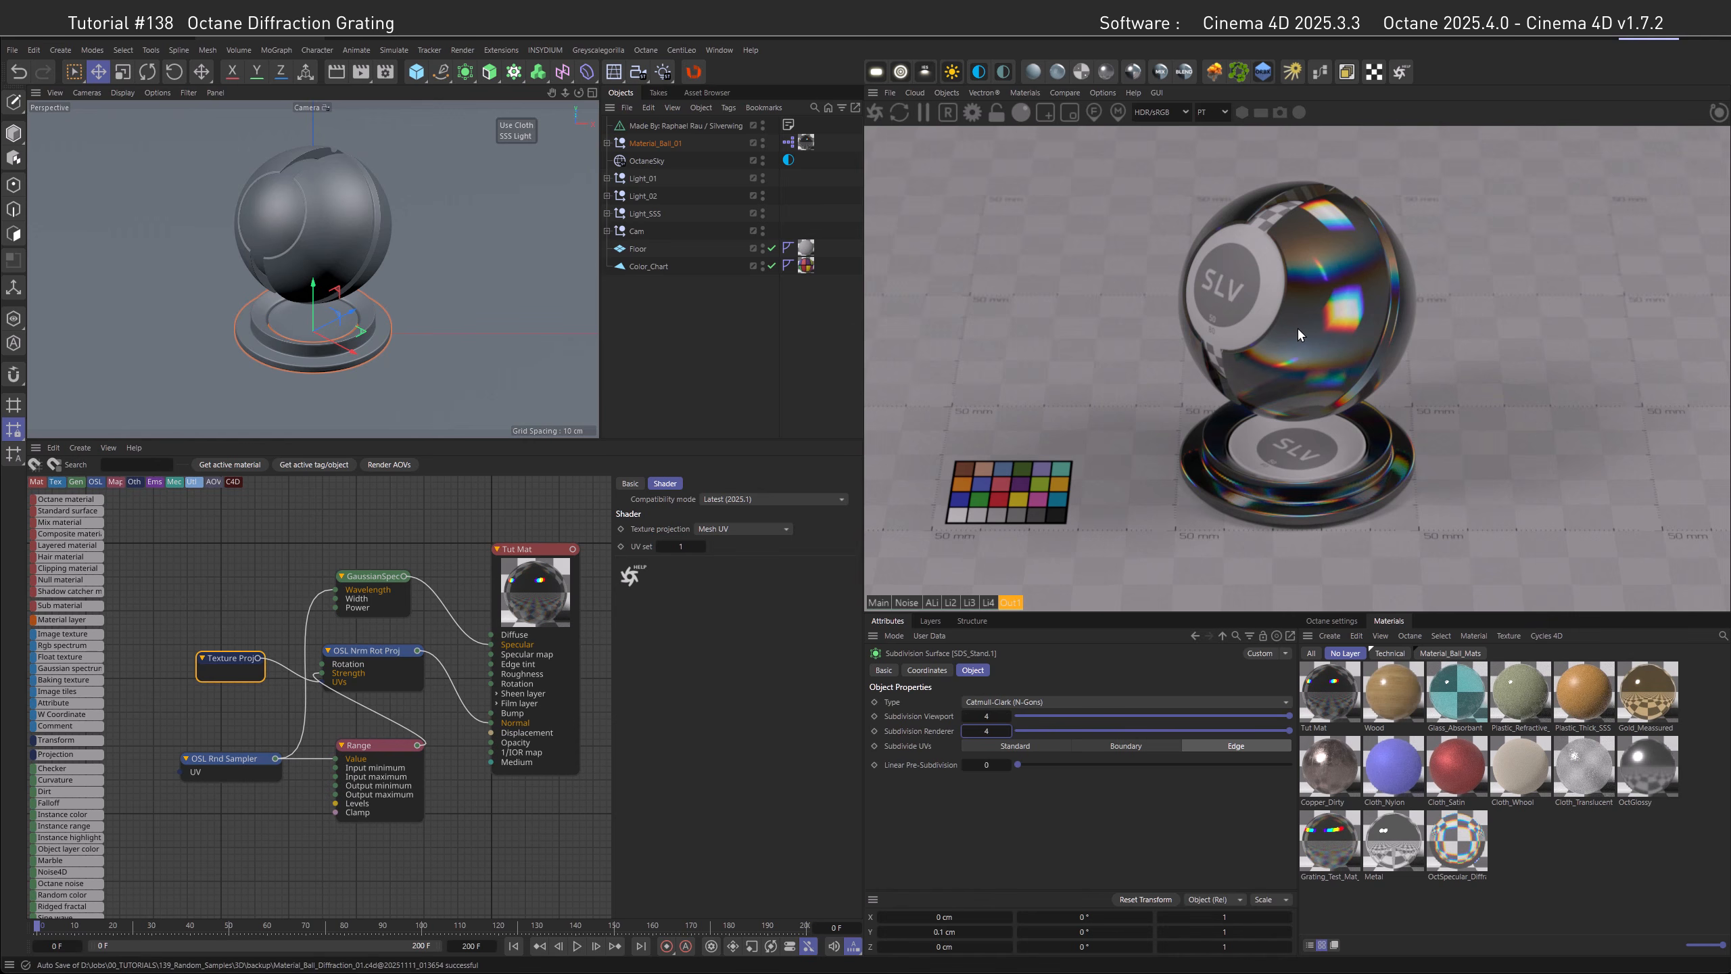
# Insert a Color Correction node between the Gaussian spectrum and Tut Mat's Specular input, and set its brightness to 5.
pyautogui.moveTo(363, 584); pyautogui.dragTo(249, 591)
pyautogui.write('cCC')
pyautogui.click(461, 571)
pyautogui.moveTo(411, 587)
pyautogui.mouseDown()
pyautogui.moveTo(368, 596)
pyautogui.moveTo(397, 577)
pyautogui.mouseUp()
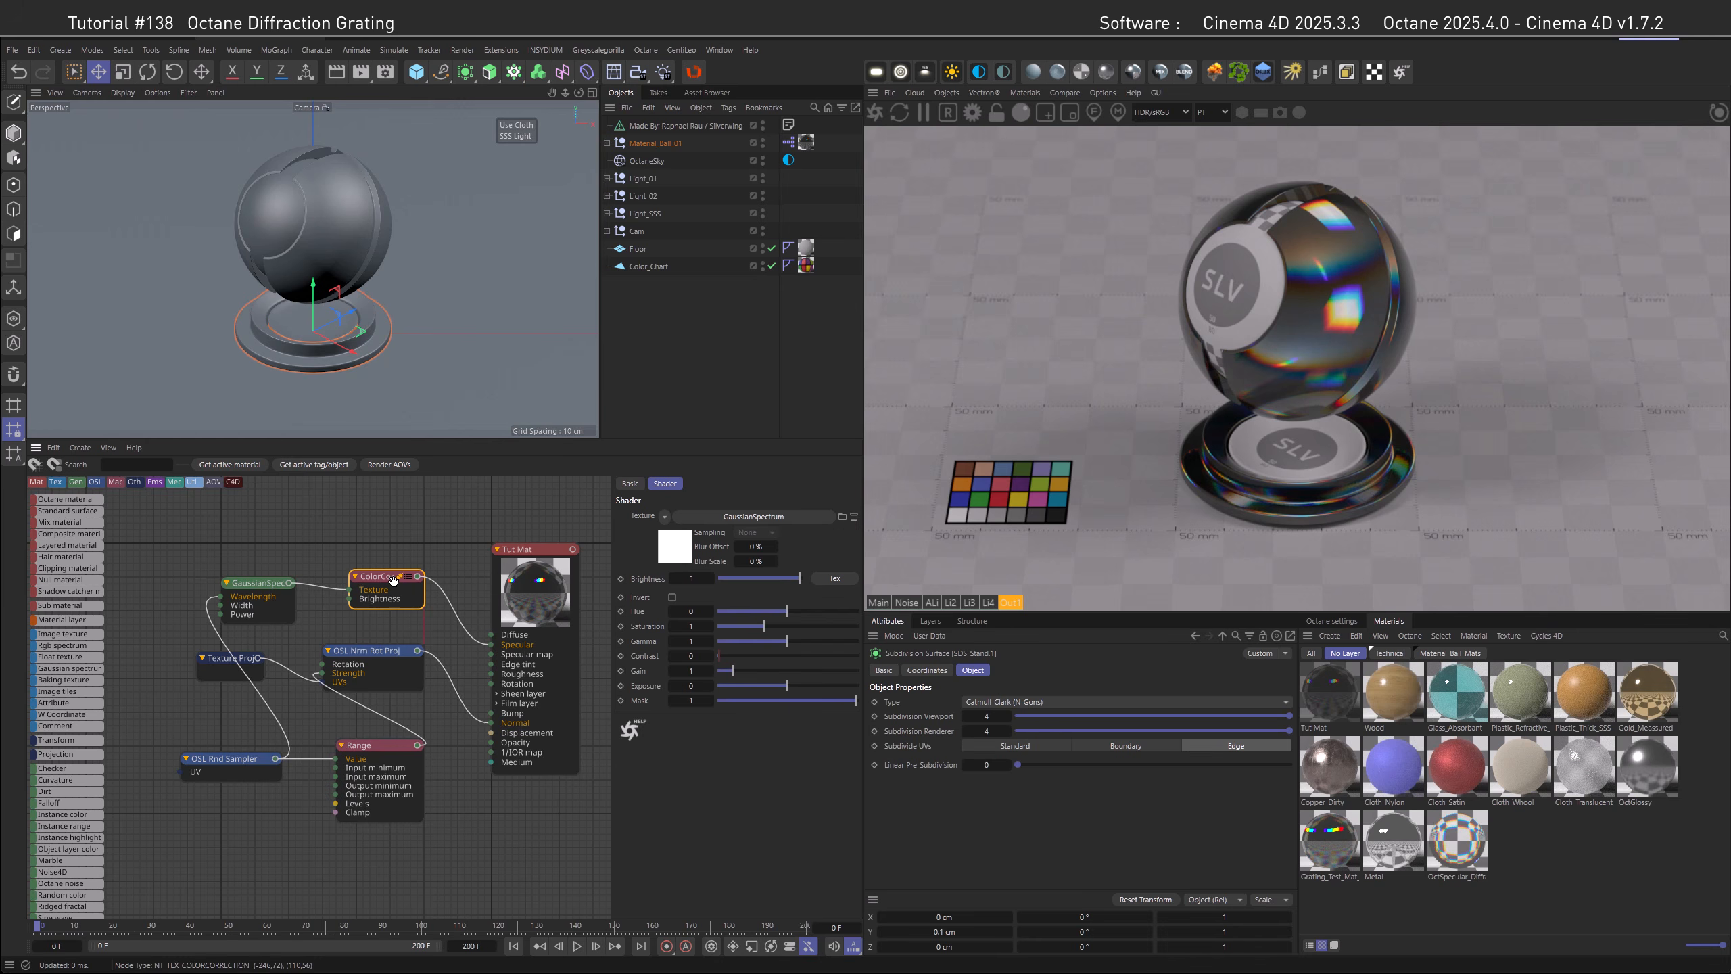
pyautogui.click(673, 579)
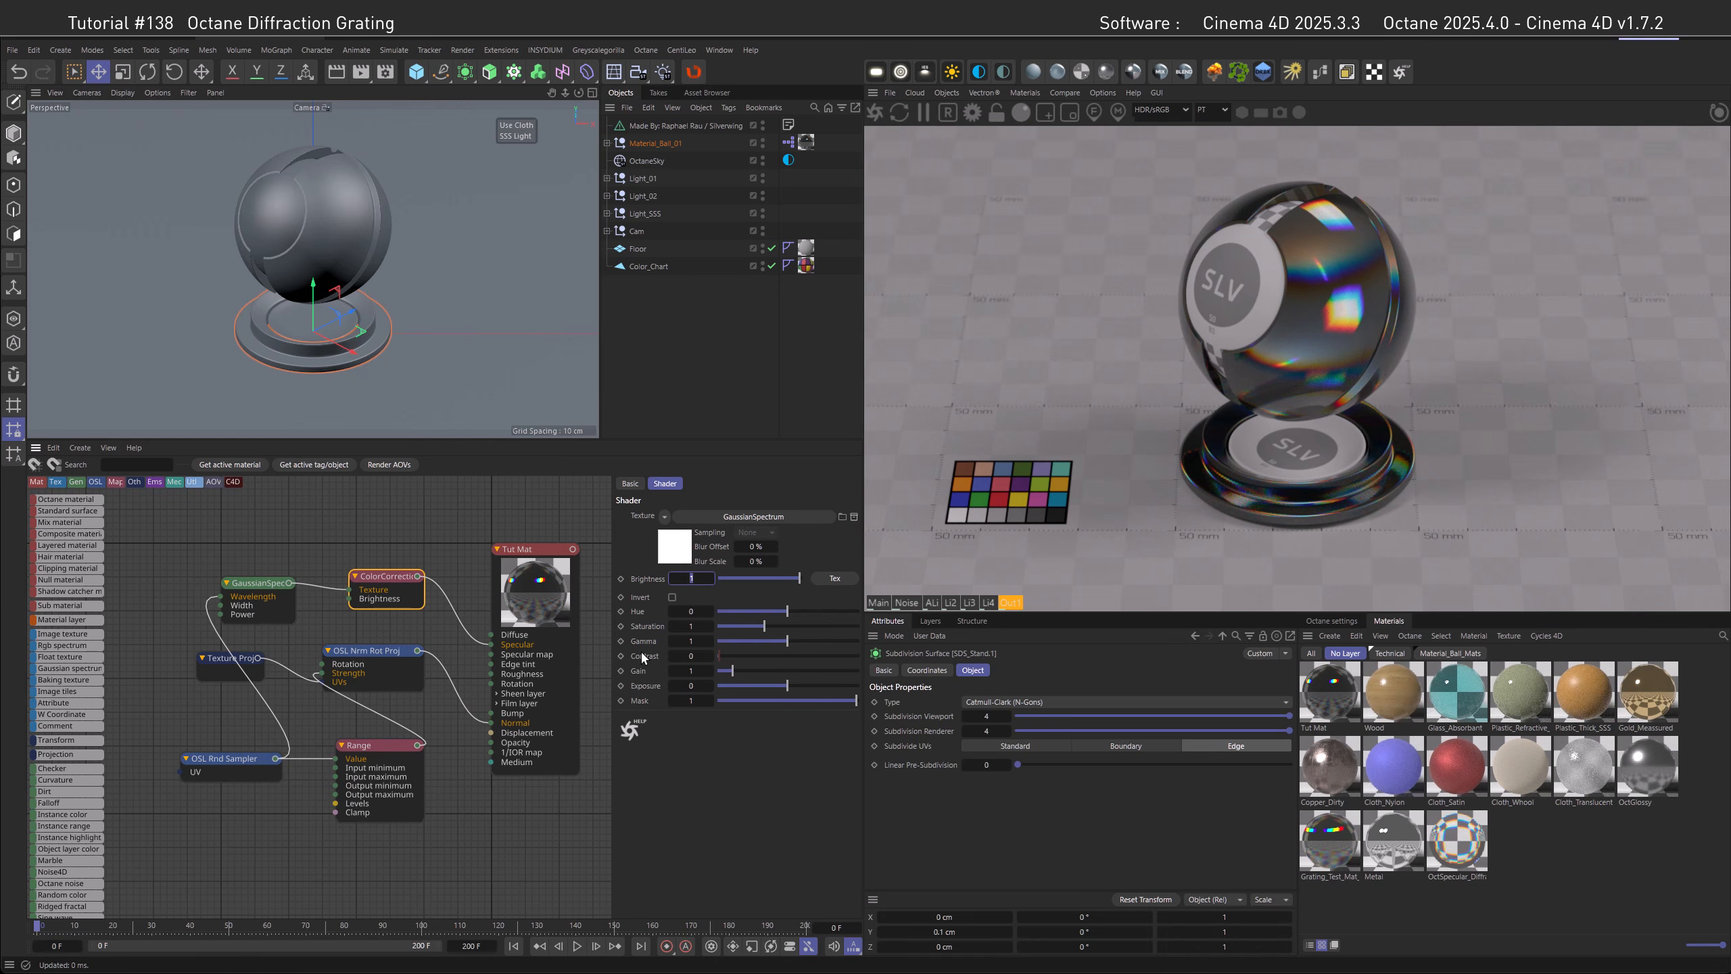
pyautogui.write('5')
pyautogui.press('Return')
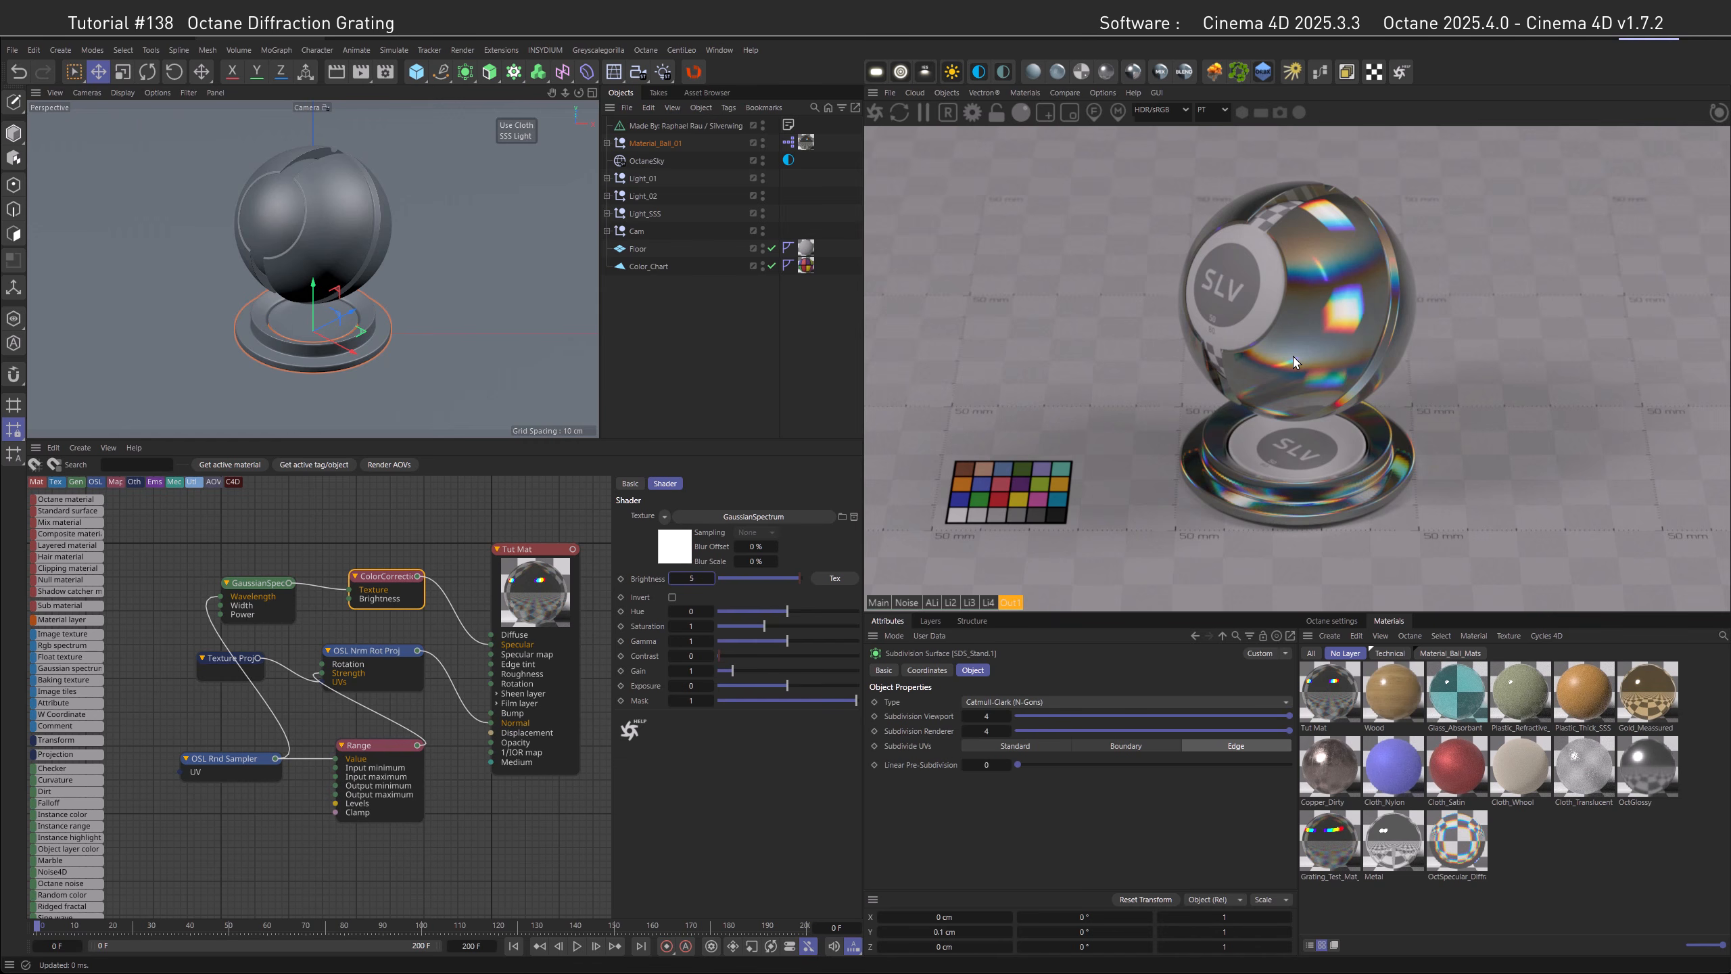
# Set the Range node's output minimum to 0.15 and output maximum to 0.7.
pyautogui.click(398, 745)
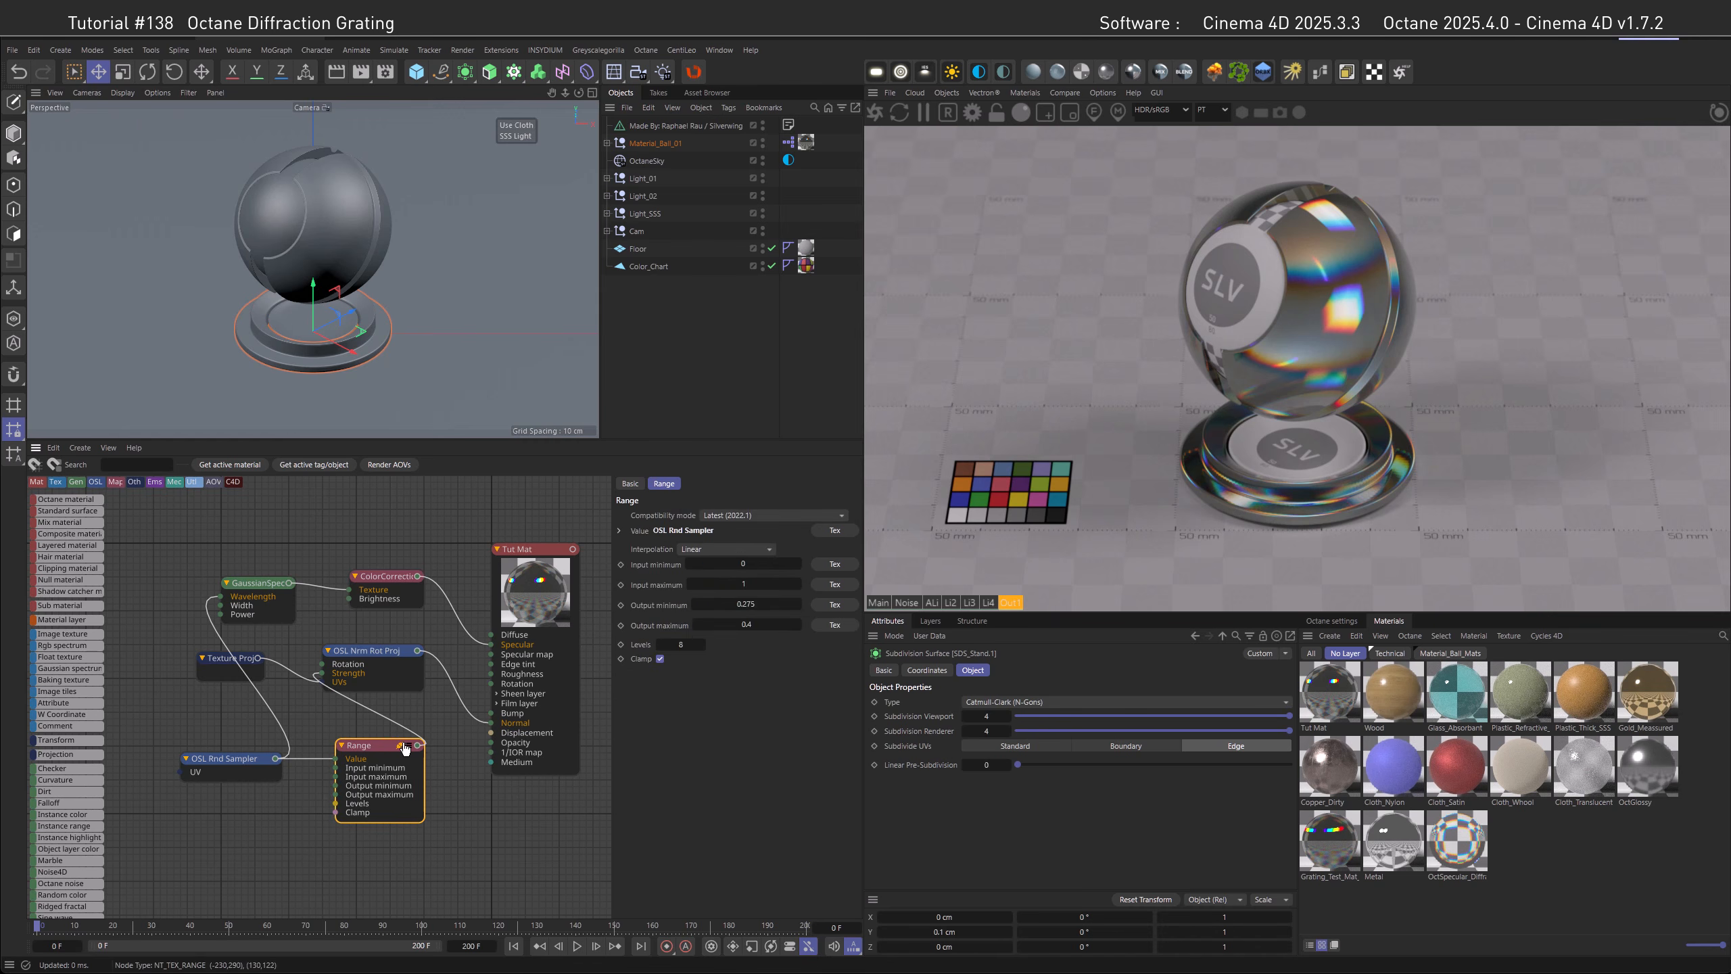
pyautogui.doubleClick(742, 605)
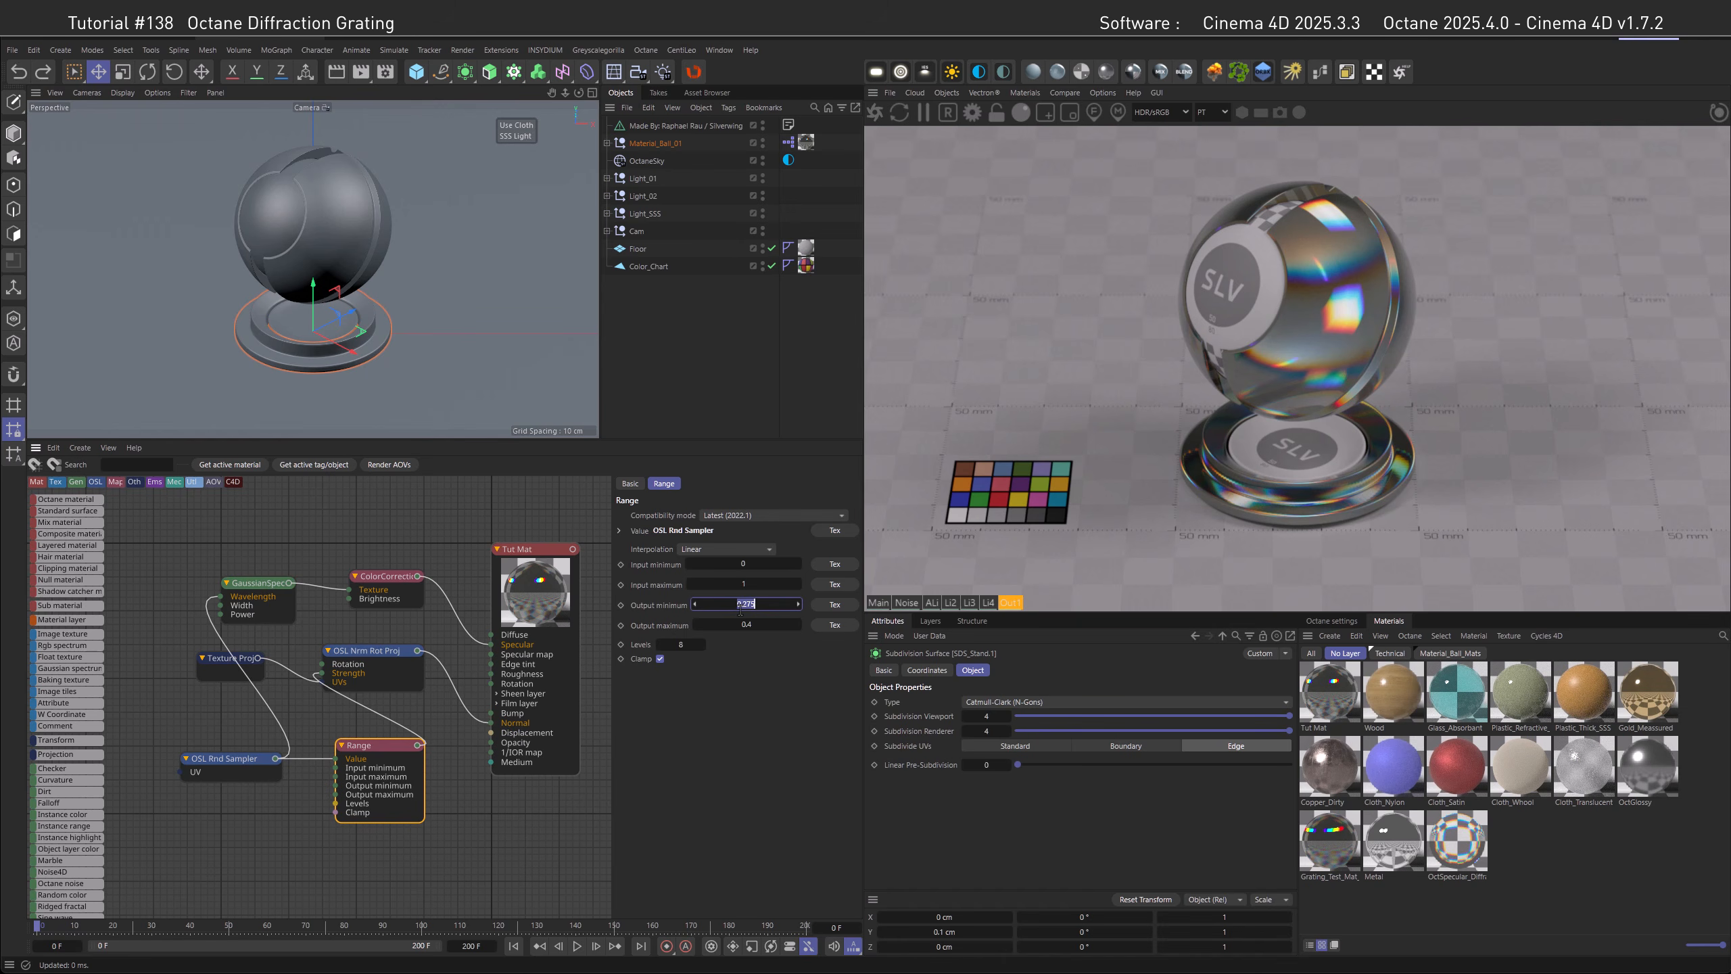
pyautogui.write('0.15')
pyautogui.press('Return')
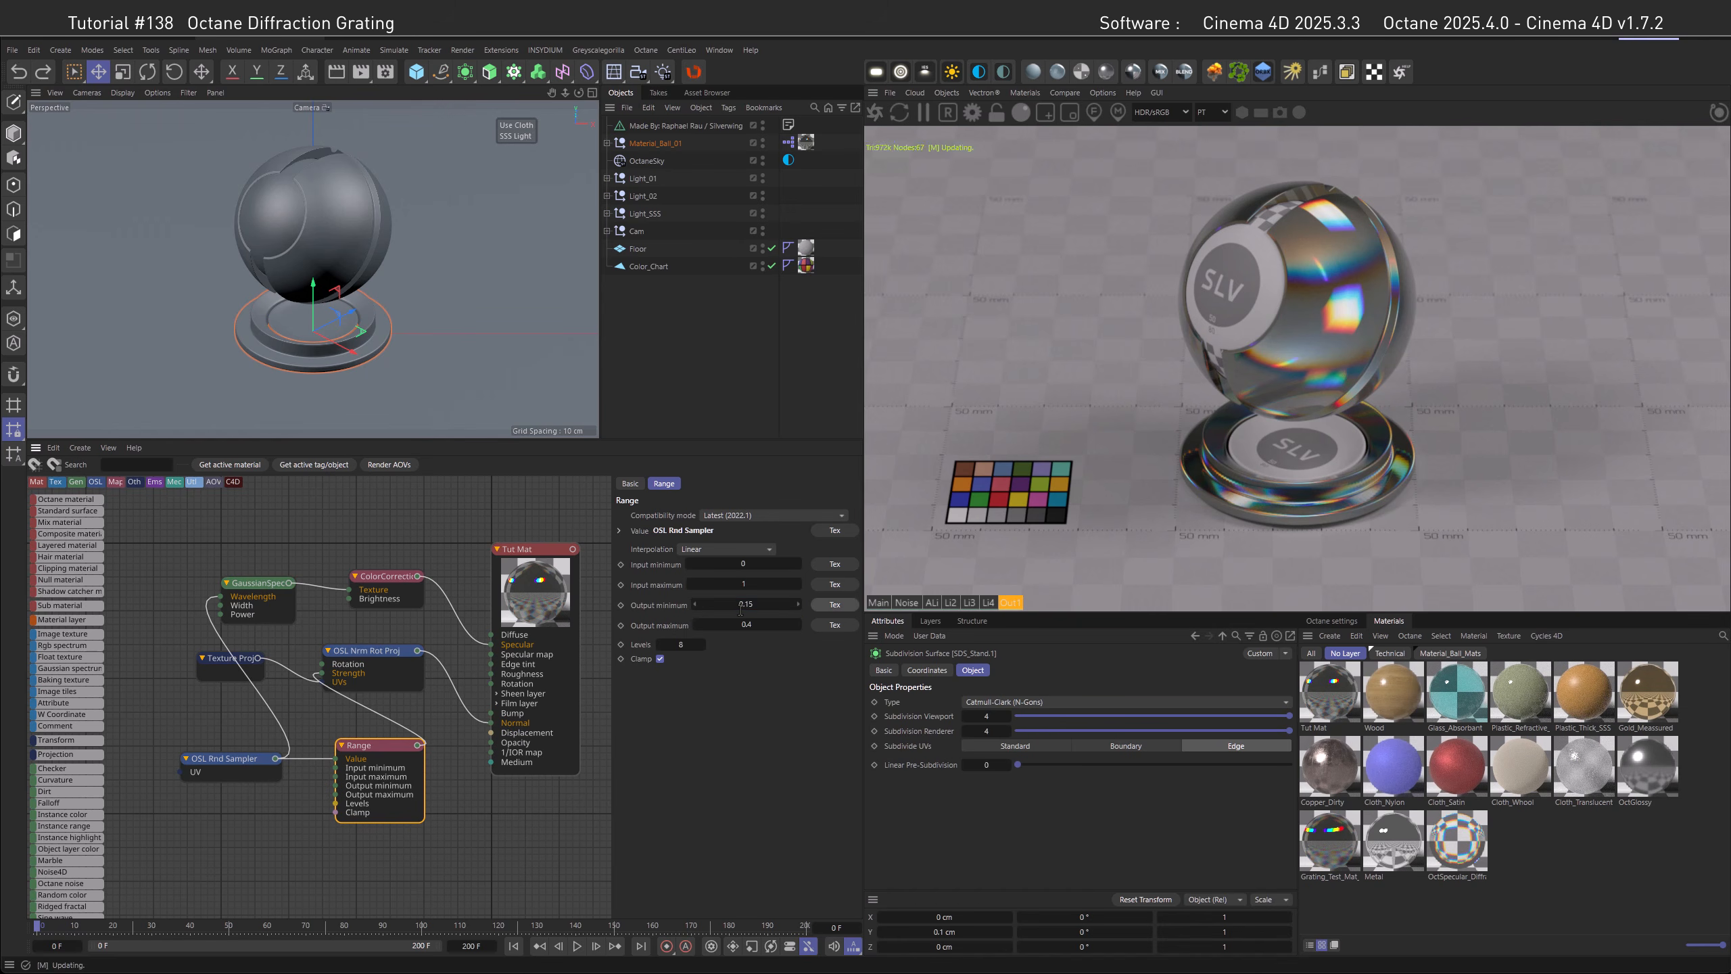
pyautogui.doubleClick(747, 624)
pyautogui.write('0.7')
pyautogui.press('Return')
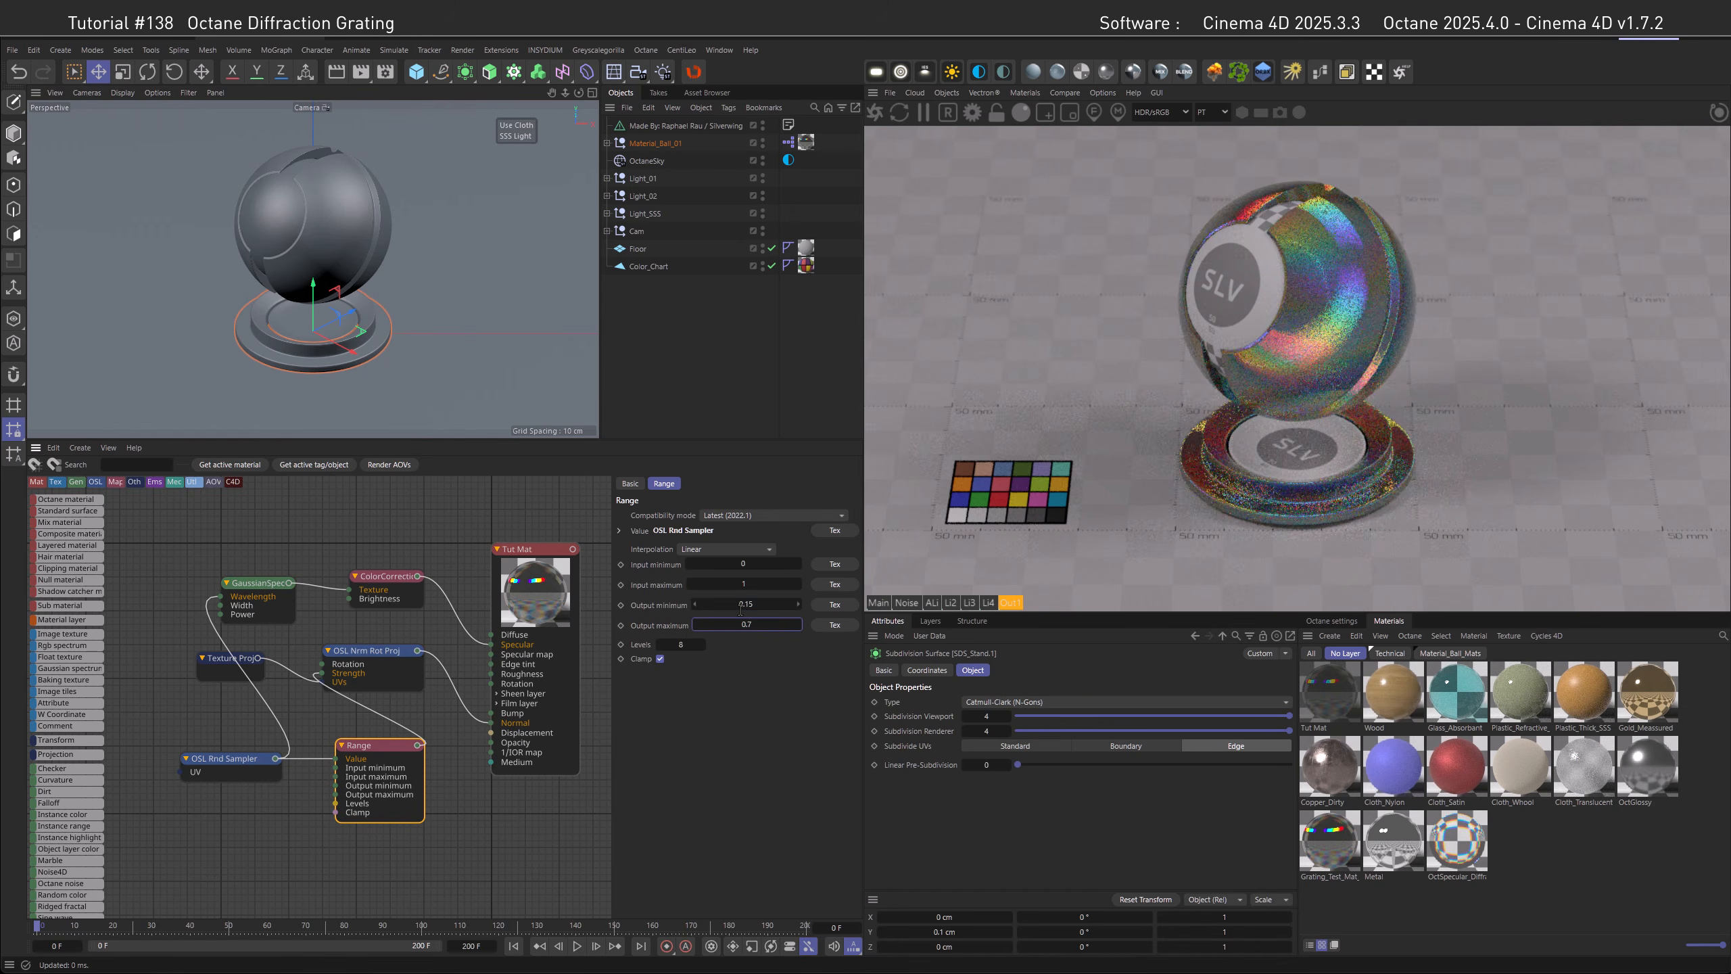